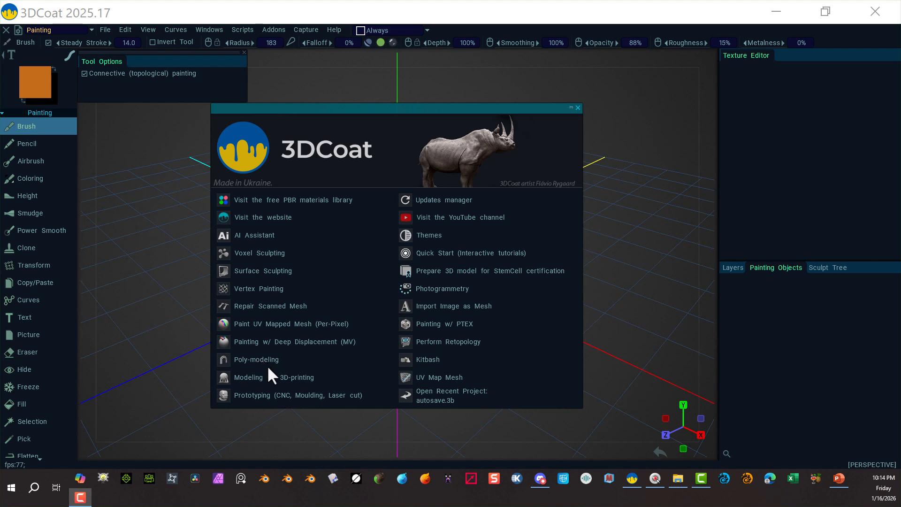
Open the Poly-modeling workspace from the start screen and scroll through its modeling tool list.
click(267, 359)
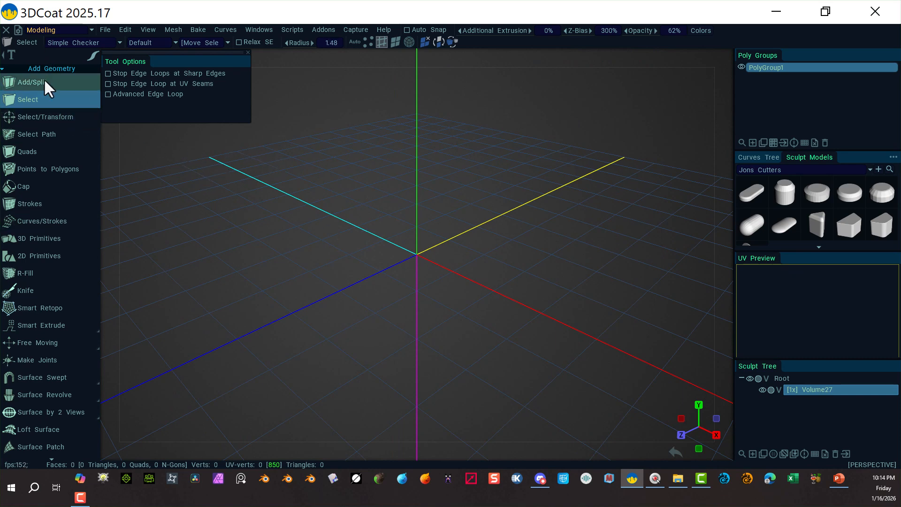
scroll(63, 362, down, 3)
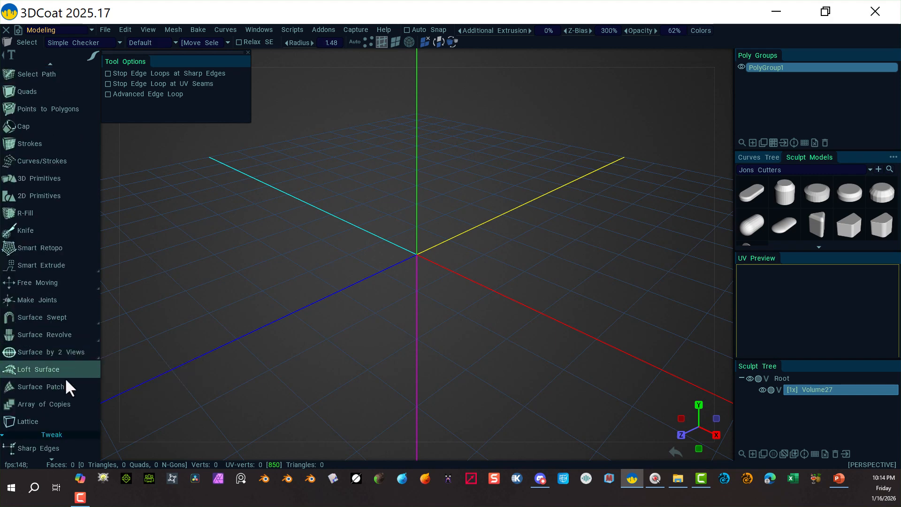
scroll(60, 375, down, 3)
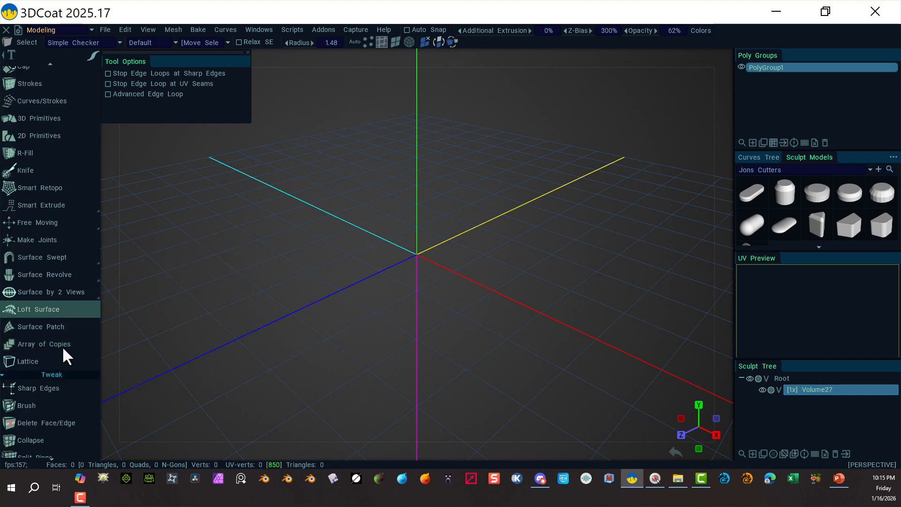
scroll(70, 384, down, 3)
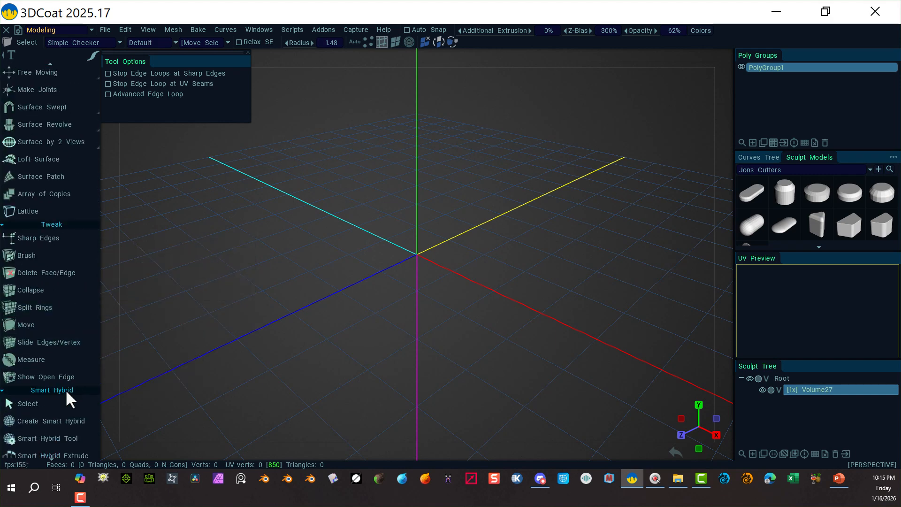
scroll(70, 398, down, 3)
scroll(65, 390, down, 3)
scroll(68, 376, down, 2)
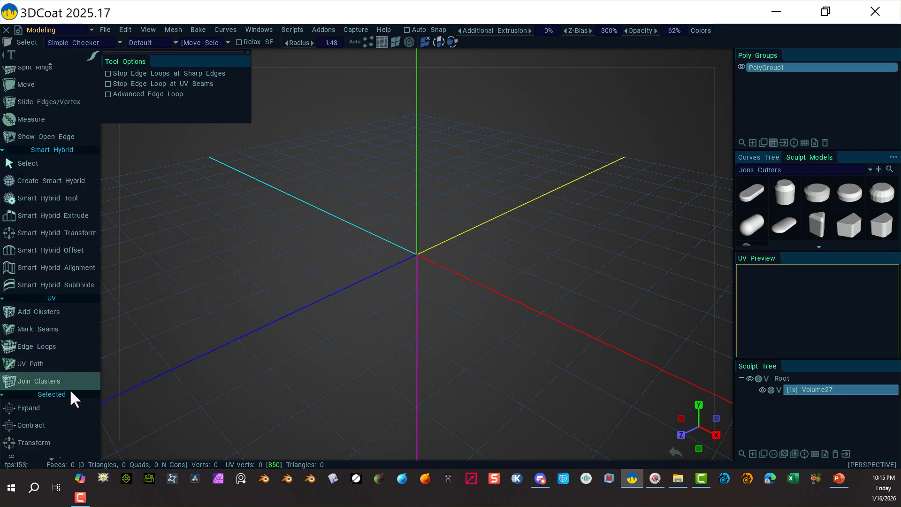
scroll(72, 399, down, 15)
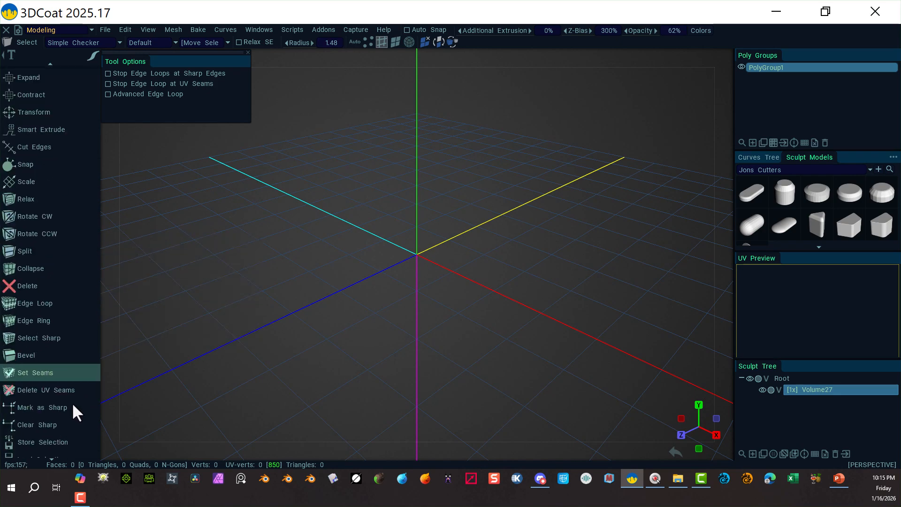
scroll(72, 404, down, 3)
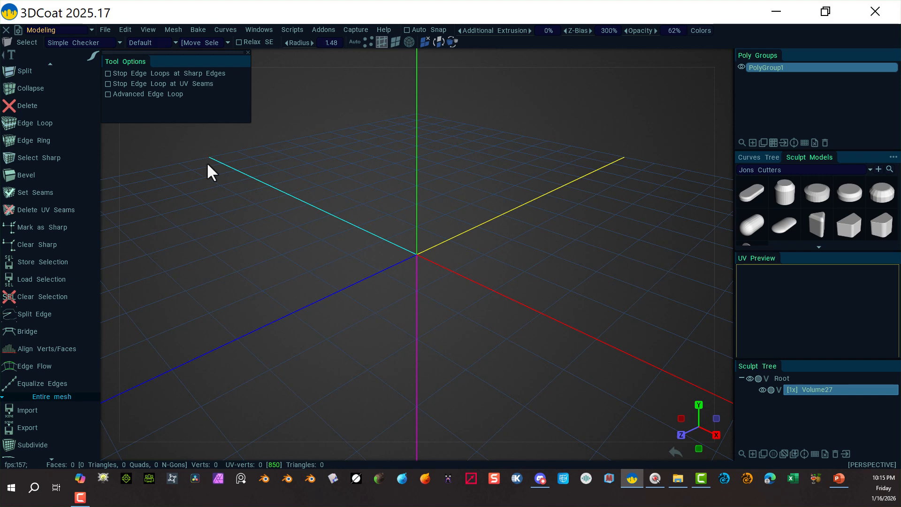
scroll(42, 263, down, 5)
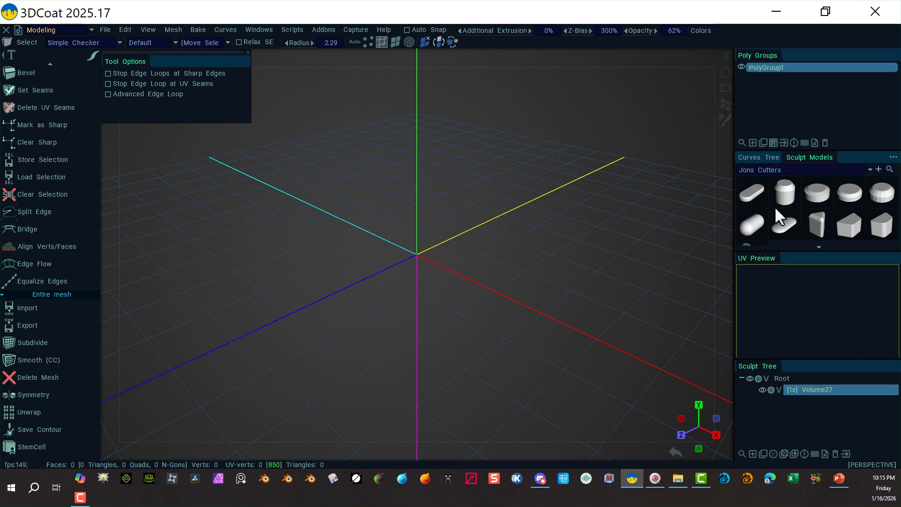
Browse the Sculpt Models presets and the modeling tools available in the tool list.
scroll(849, 216, down, 1)
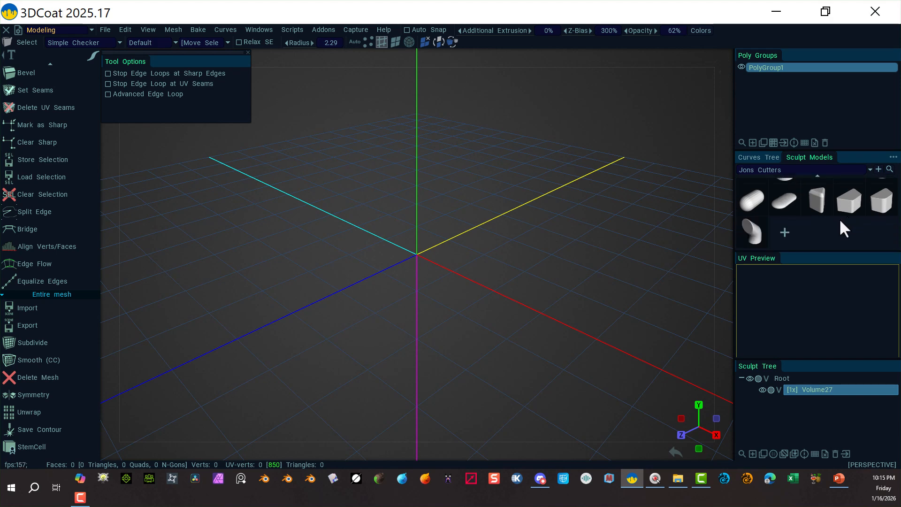
scroll(804, 223, up, 1)
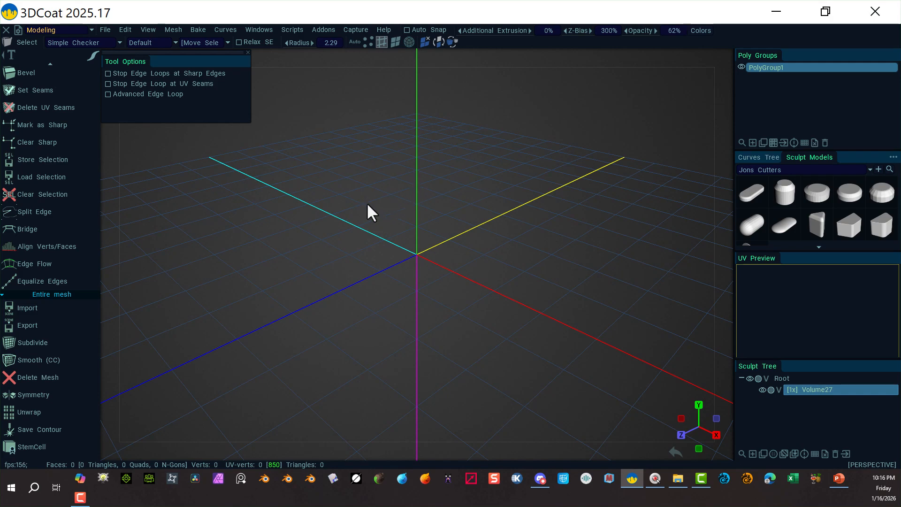
scroll(502, 108, down, 1)
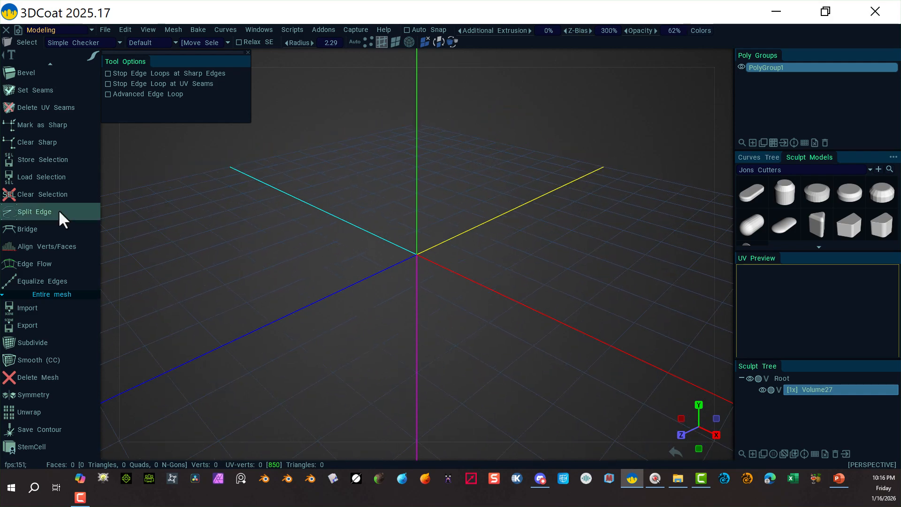
scroll(66, 187, up, 3)
scroll(56, 141, up, 10)
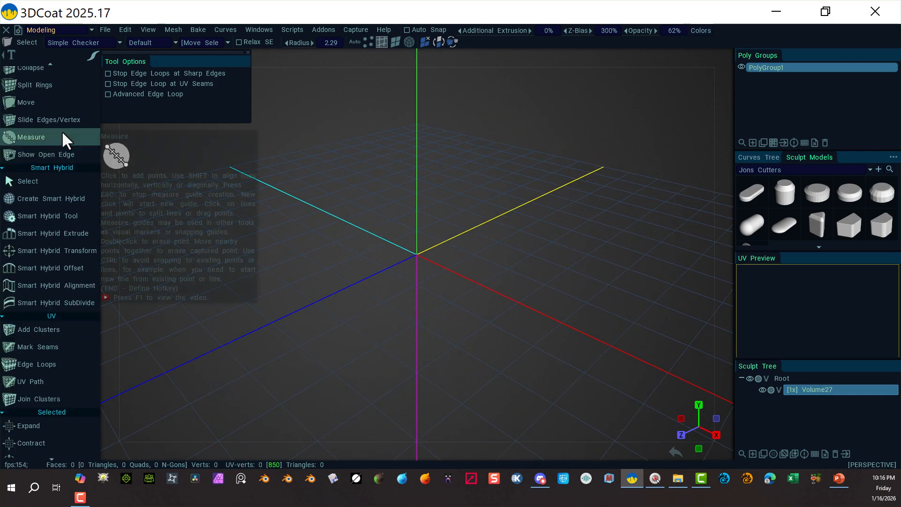
scroll(61, 132, up, 8)
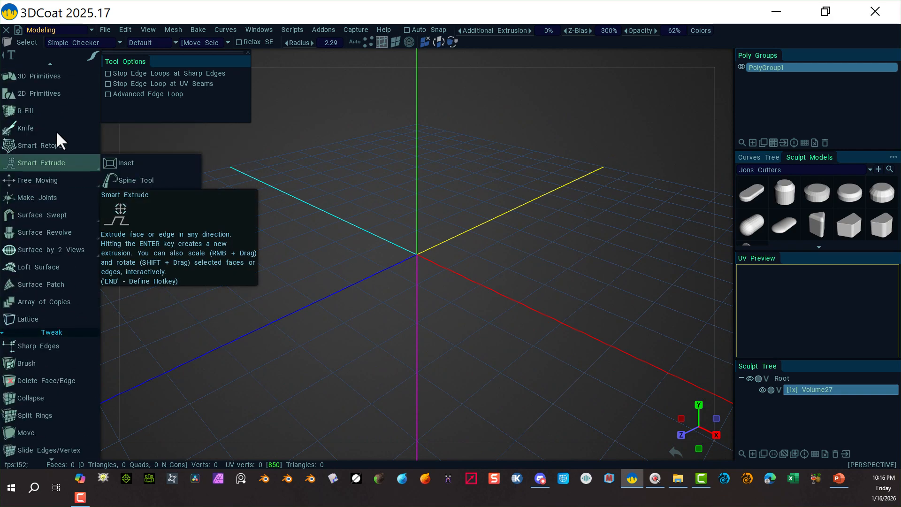
scroll(53, 134, up, 2)
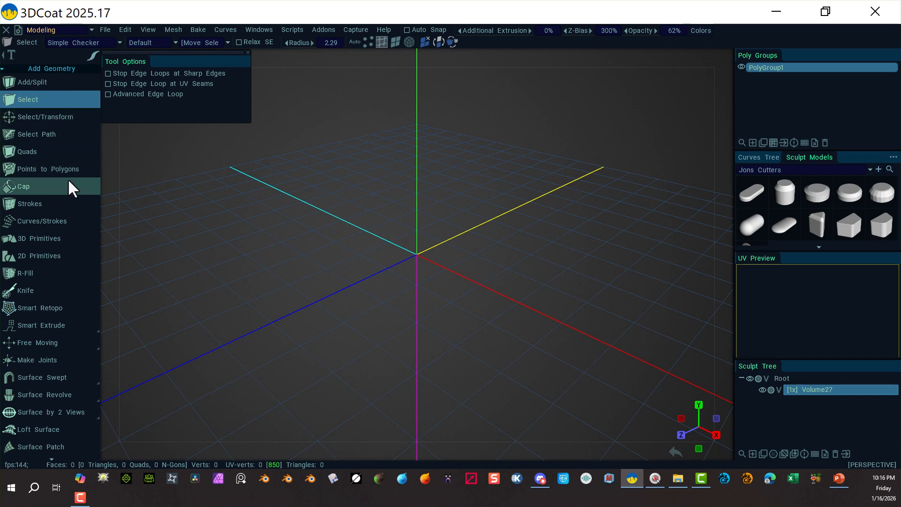
scroll(68, 235, down, 1)
scroll(69, 236, down, 1)
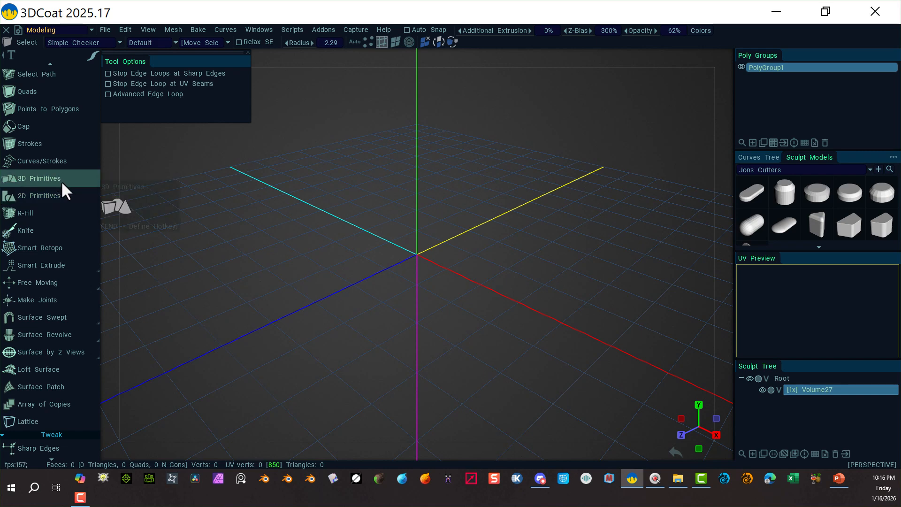
Start the 3D Primitives tool with the cylinder primitive placed at the scene origin.
click(59, 180)
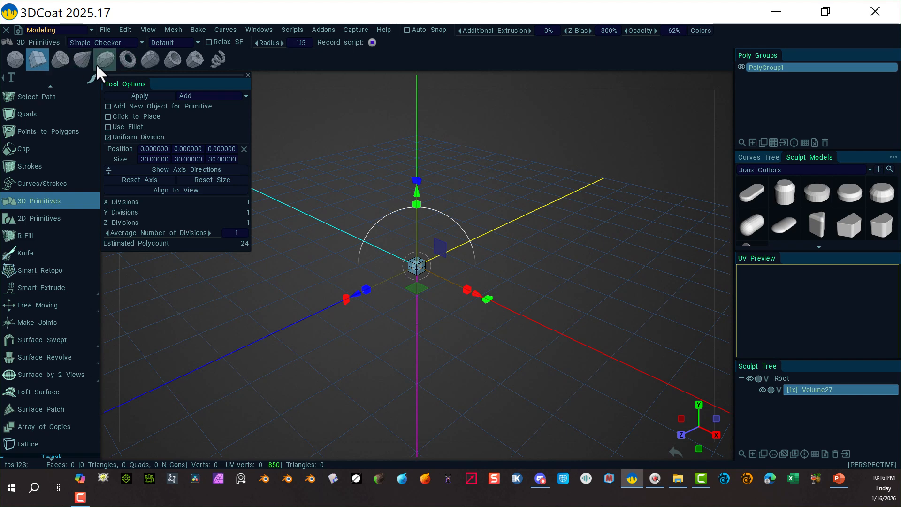
click(64, 55)
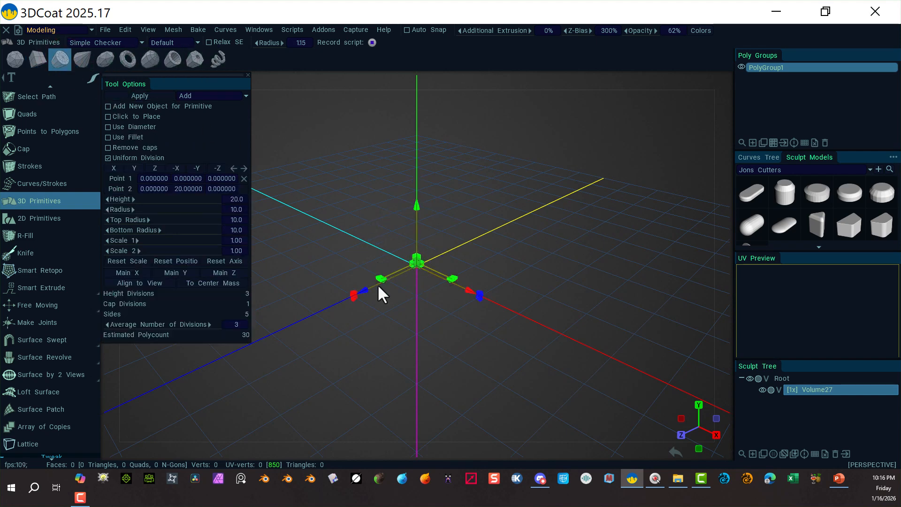
right_drag(598, 241, 565, 251)
mouse_move(547, 273)
alt+mouse_down()
mouse_move(600, 309)
mouse_move(486, 260)
mouse_move(546, 284)
alt+mouse_up()
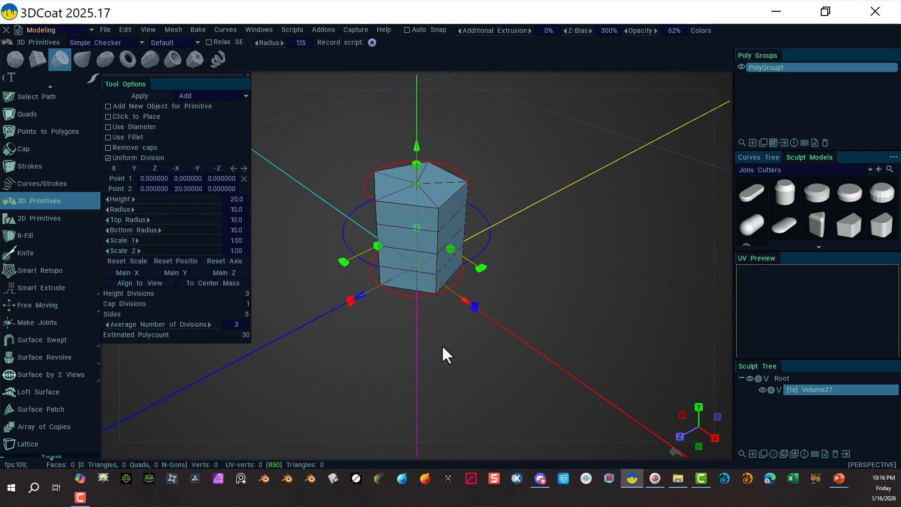
alt+drag(443, 354, 409, 335)
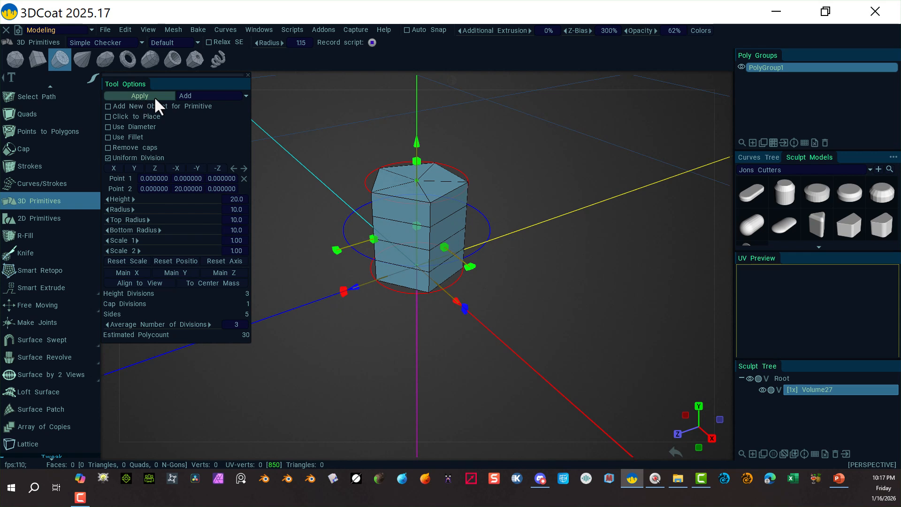
Turn off Uniform Division for the cylinder and set its Cap Divisions to 0.
click(247, 96)
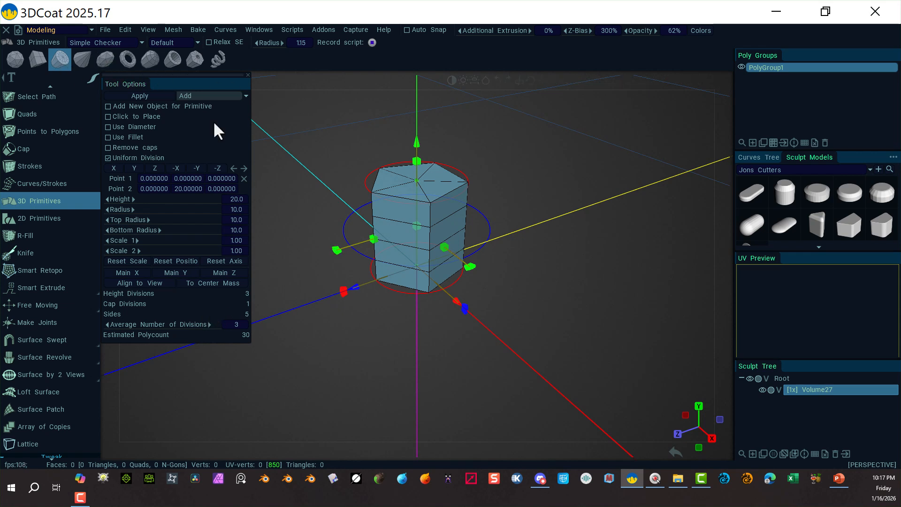
click(114, 159)
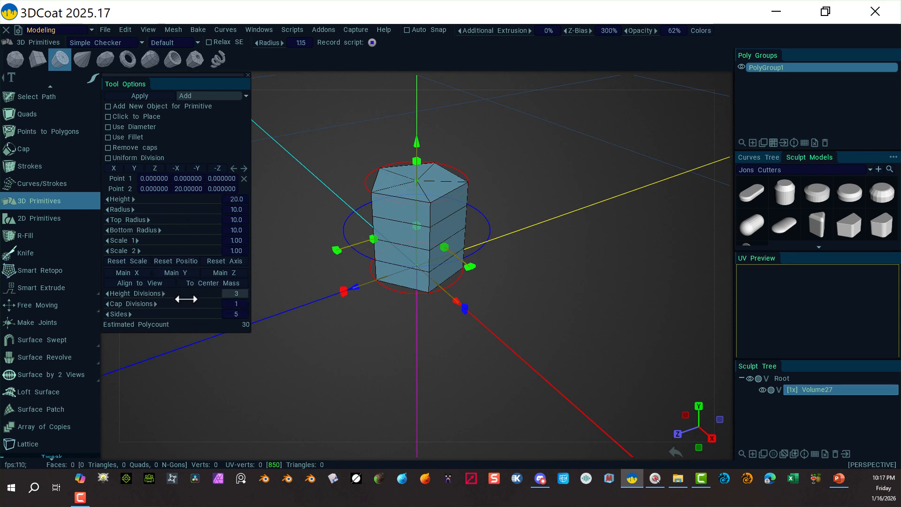
click(242, 304)
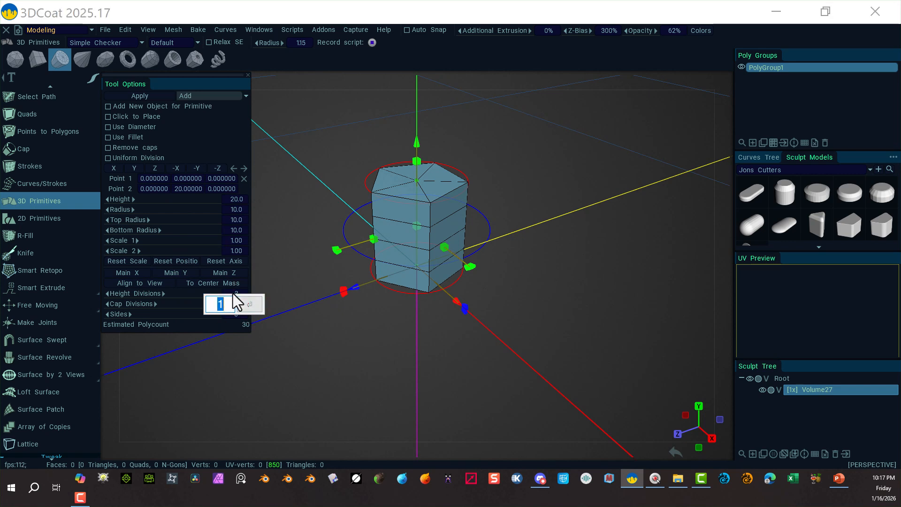
text(0)
click(250, 305)
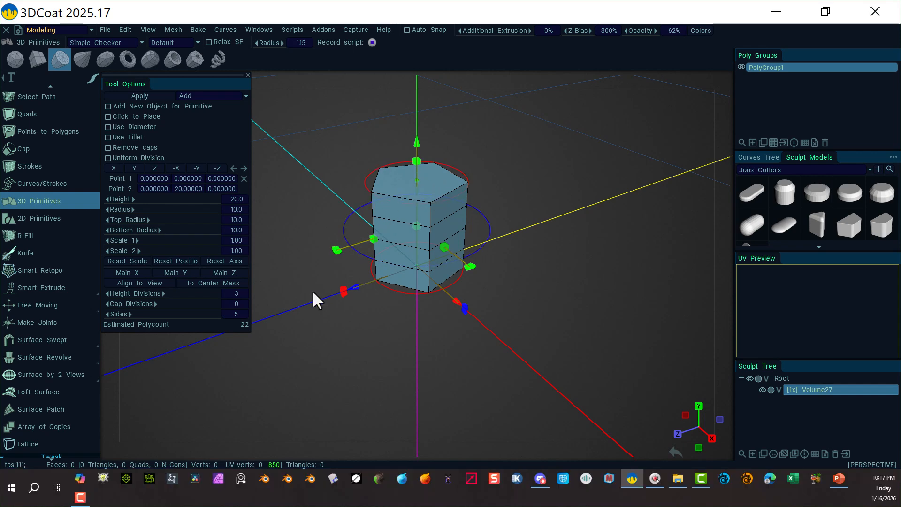
Set the cylinder's Sides to 24 and apply the primitive to the scene.
drag(158, 314, 209, 300)
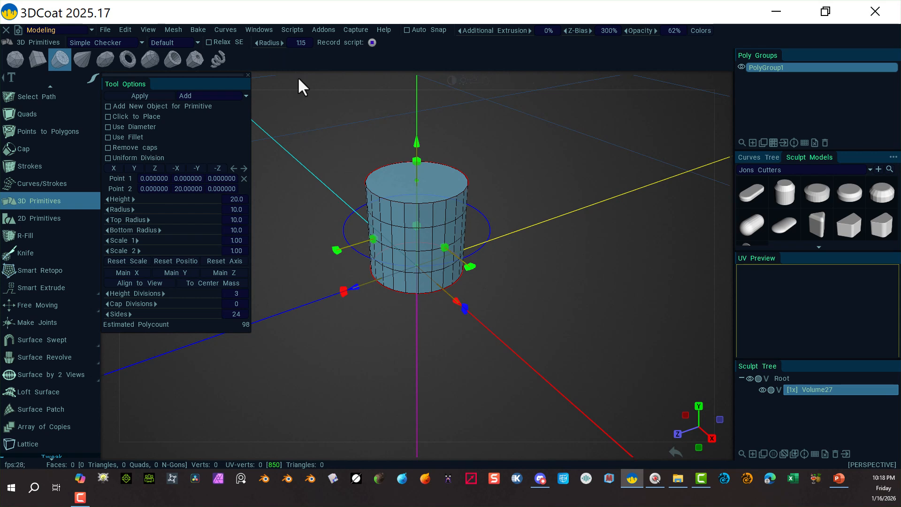
drag(583, 111, 596, 231)
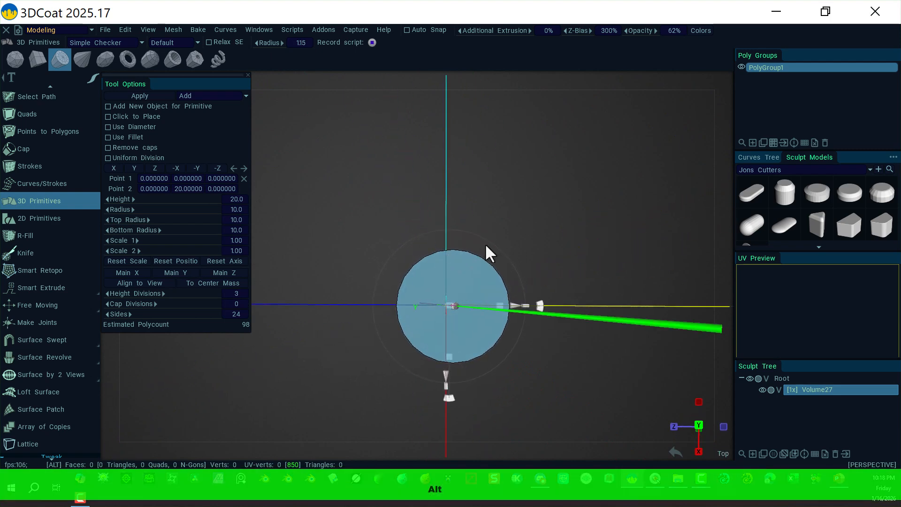
alt+drag(540, 269, 432, 65)
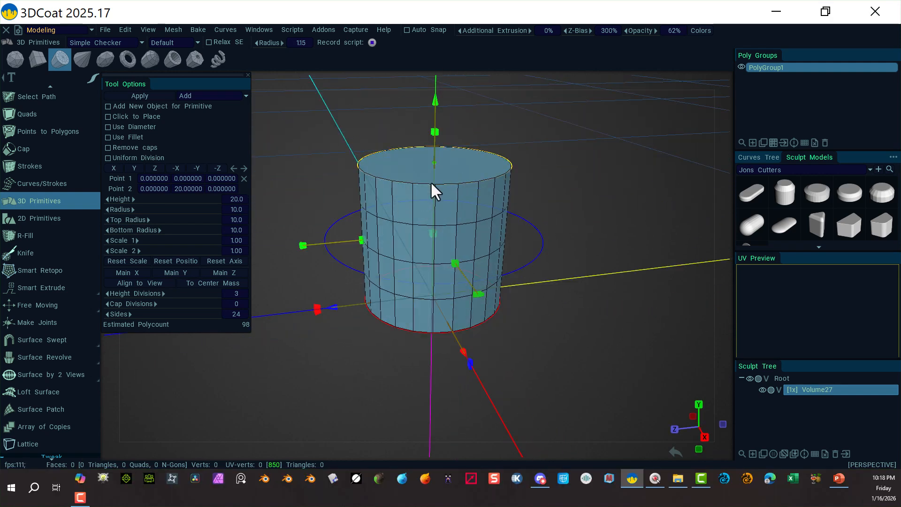
click(157, 96)
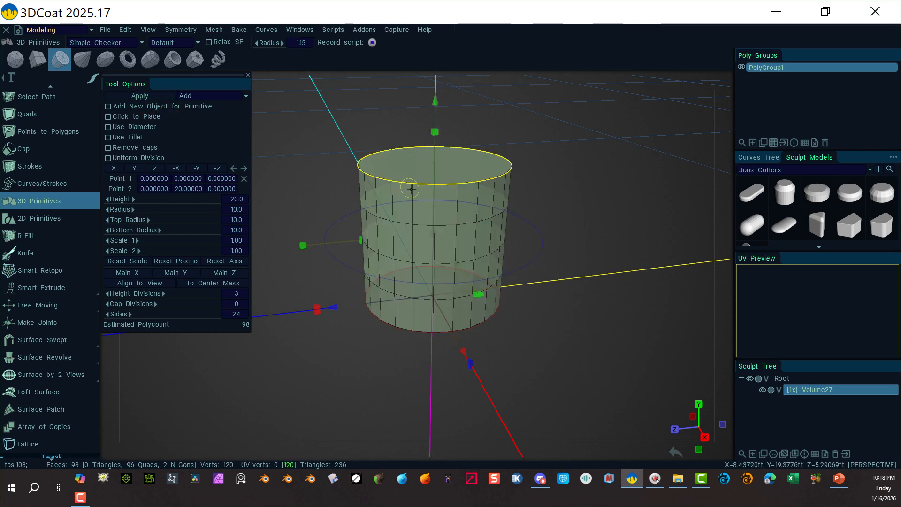
drag(332, 308, 690, 125)
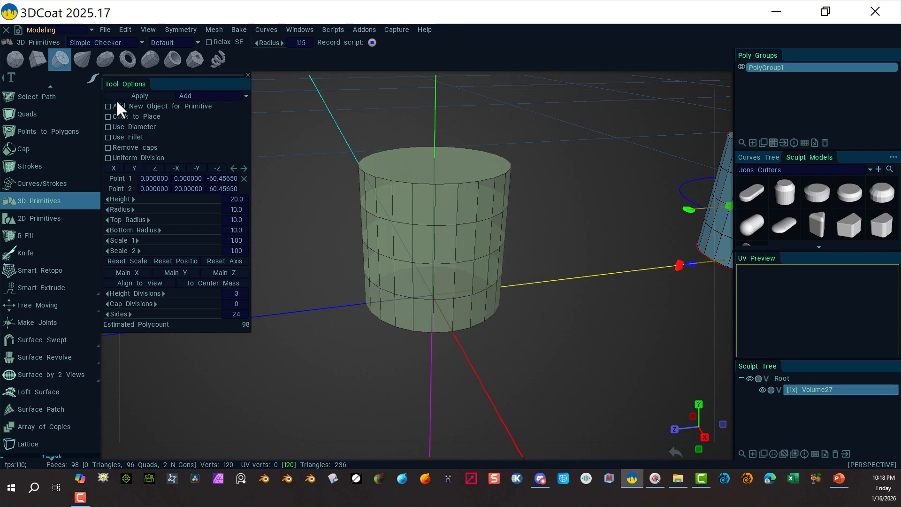
Switch to Select/Transform in edge mode and select the cylinder's top edge loop.
scroll(70, 136, up, 3)
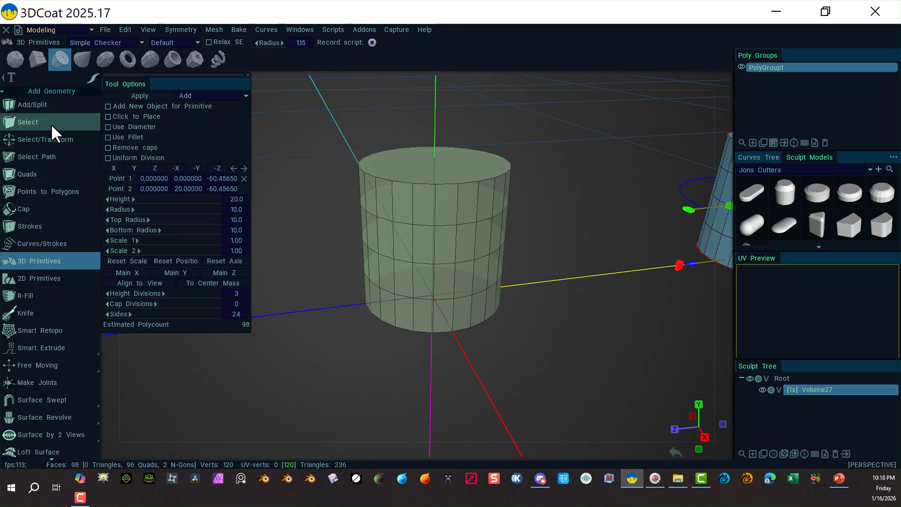
click(59, 136)
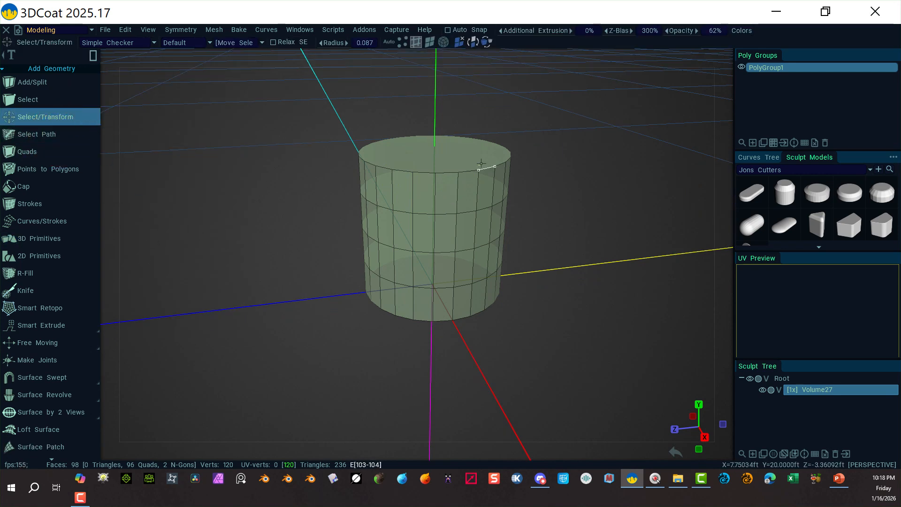
click(430, 42)
click(436, 153)
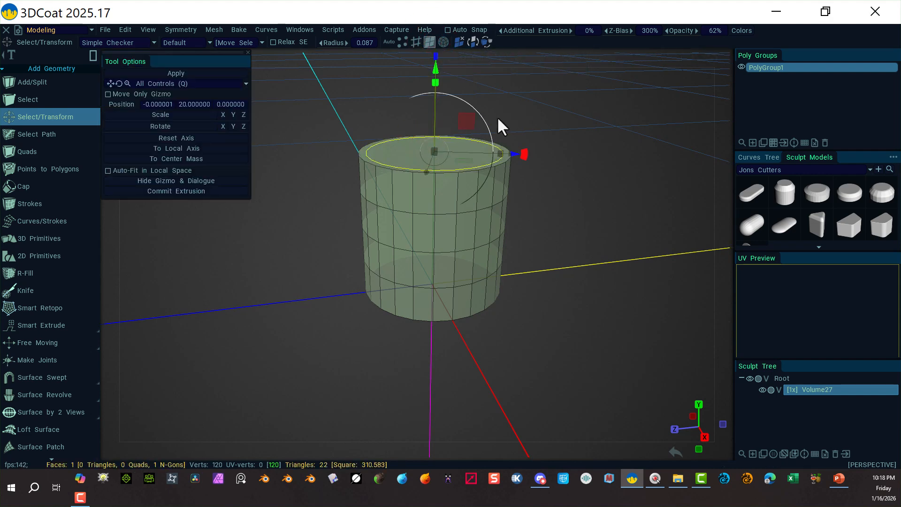
click(415, 42)
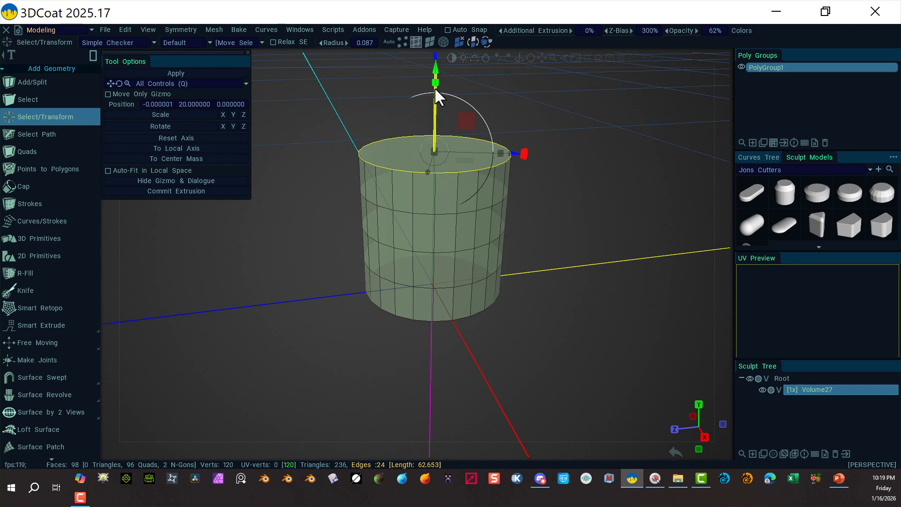
Scale the top edge loop inward and move it down to a height of about 17.76.
drag(434, 151, 414, 153)
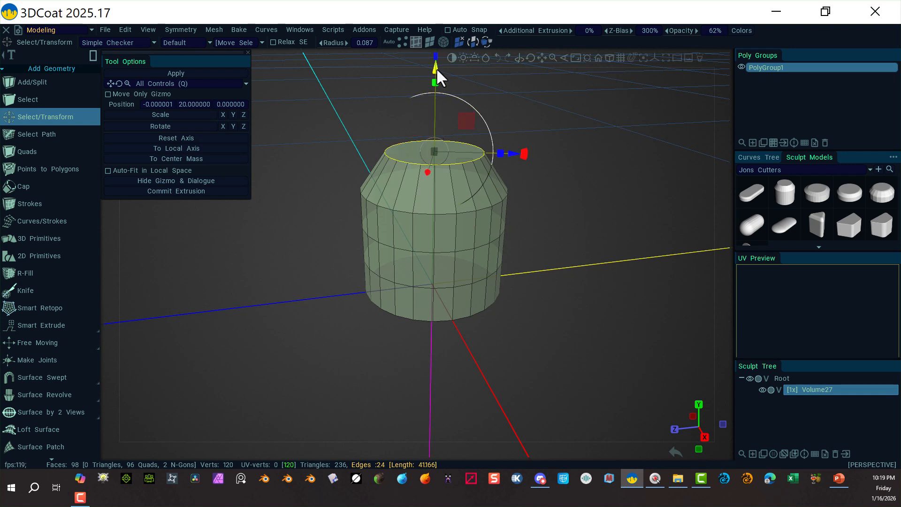
drag(435, 71, 435, 93)
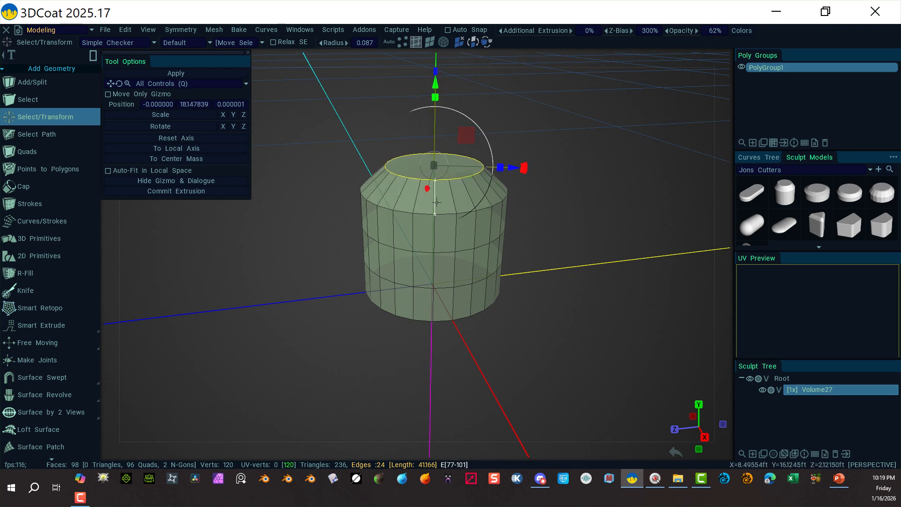
drag(435, 83, 435, 86)
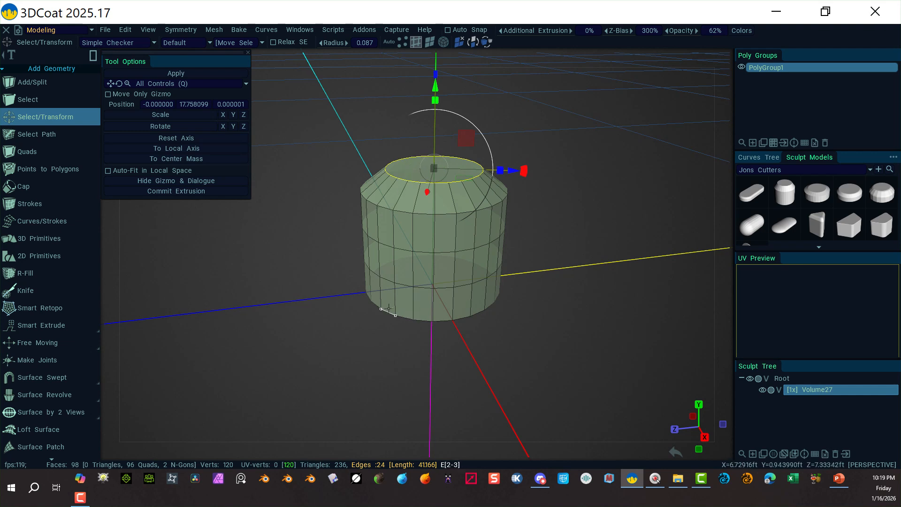
Reselect the cylinder's top edge loop by picking the top face and converting it to edges.
click(299, 261)
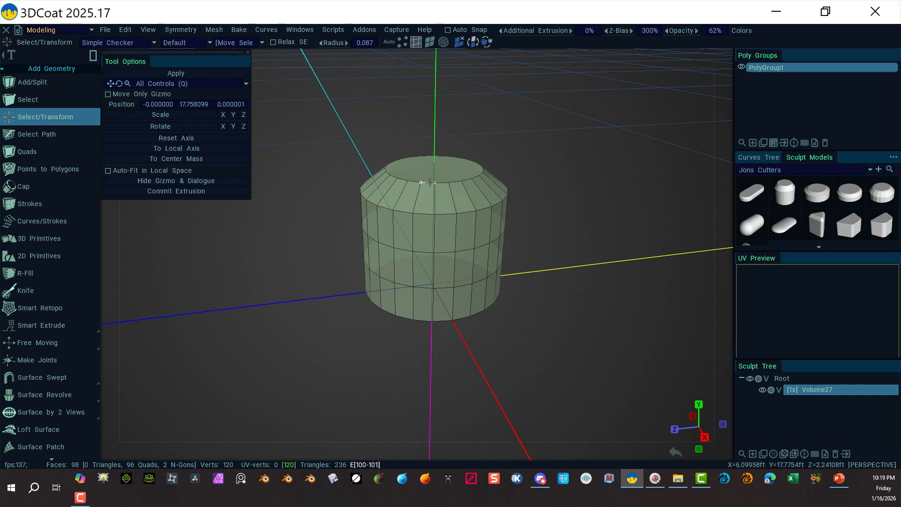
click(429, 42)
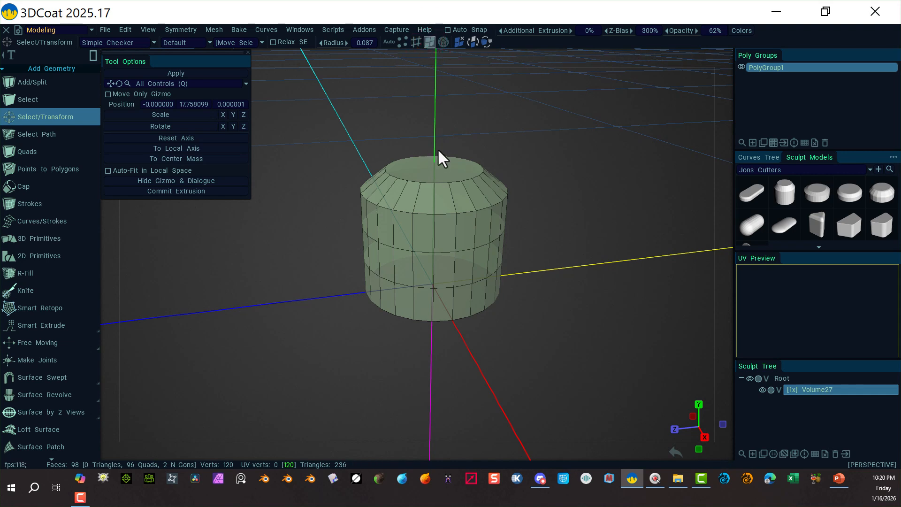
click(433, 167)
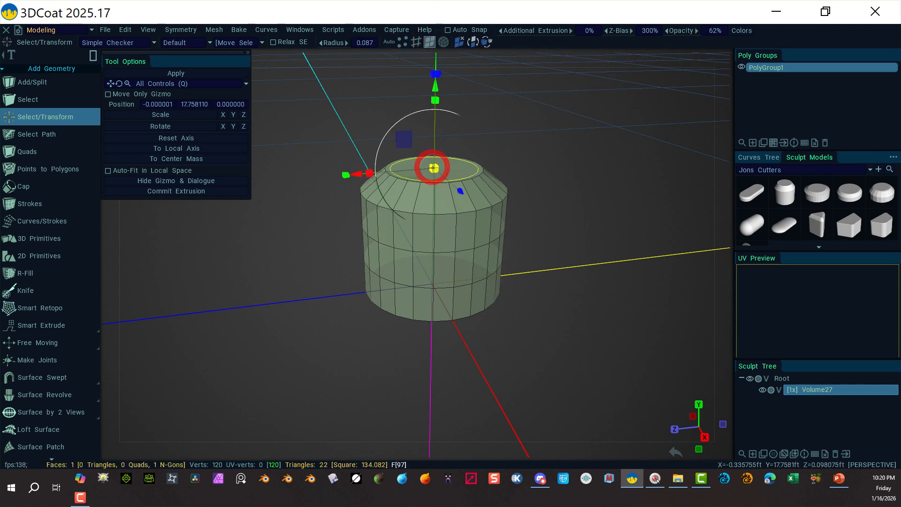
click(415, 42)
scroll(32, 305, down, 1)
mouse_move(27, 315)
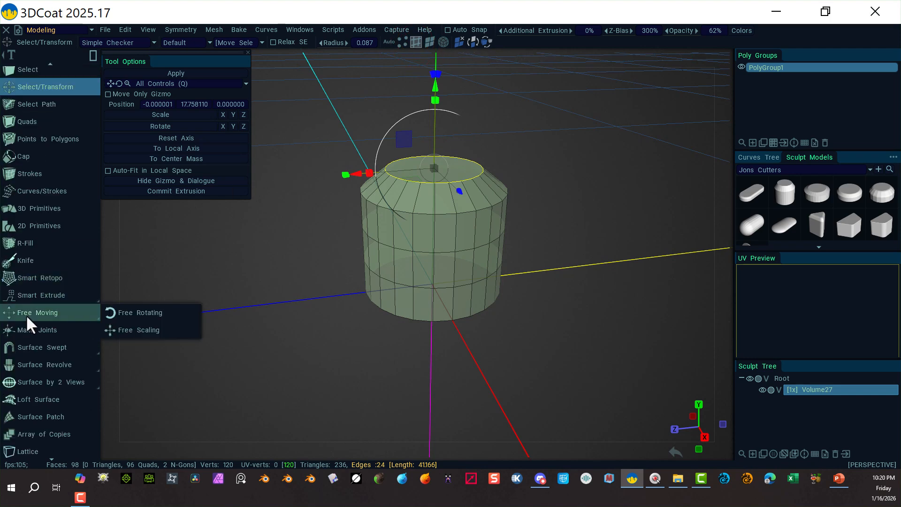
scroll(30, 323, down, 5)
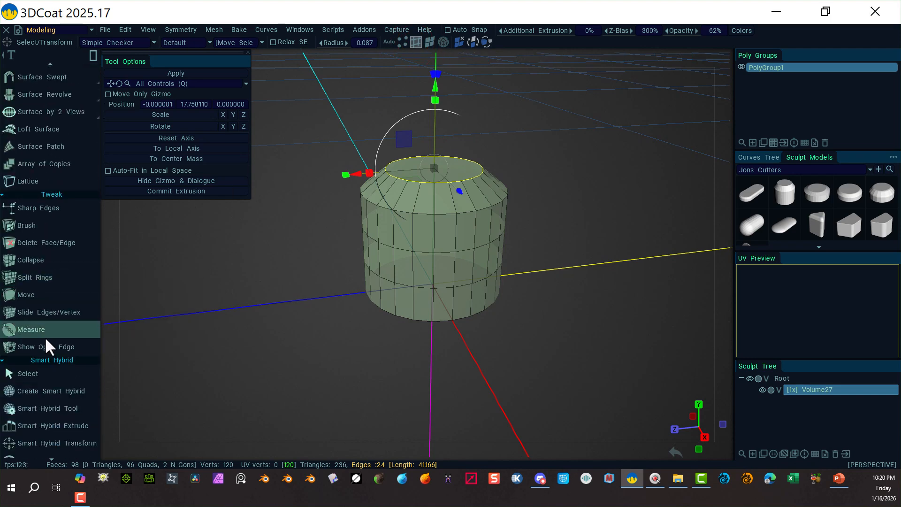
scroll(44, 336, down, 5)
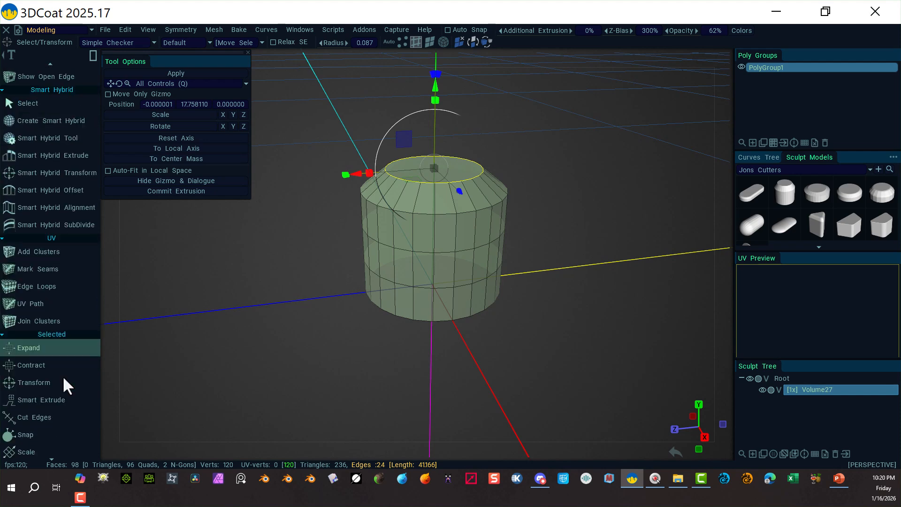
scroll(66, 388, down, 4)
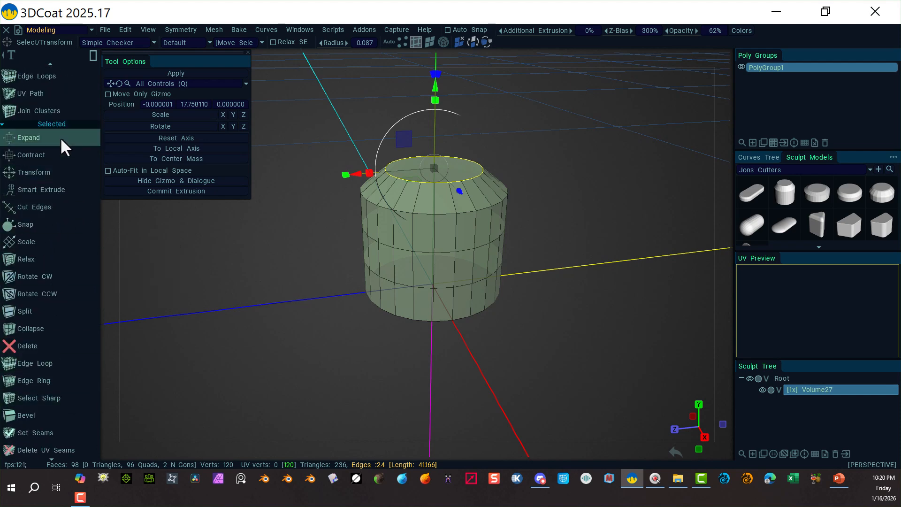
key(ctrl+z)
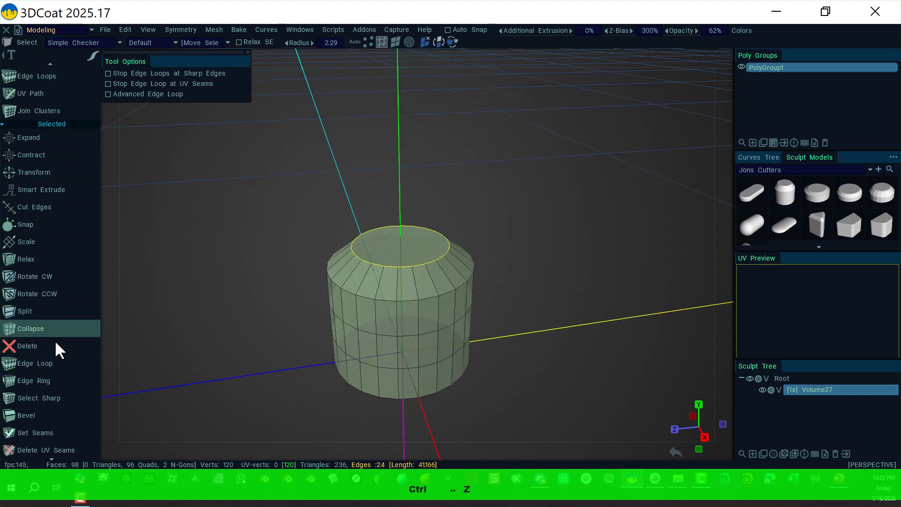
Bevel the top edge loop with a Bevel Size of 0.594 and 5 segments.
click(58, 416)
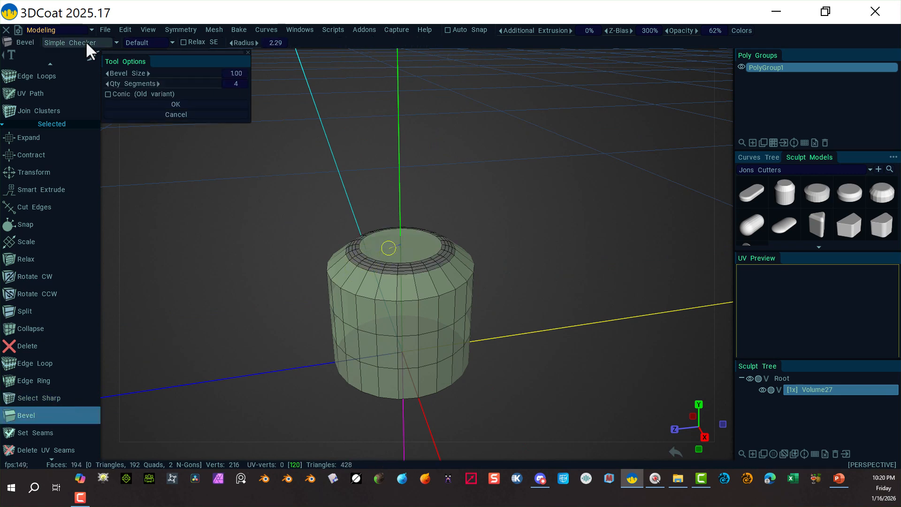
drag(201, 77, 173, 73)
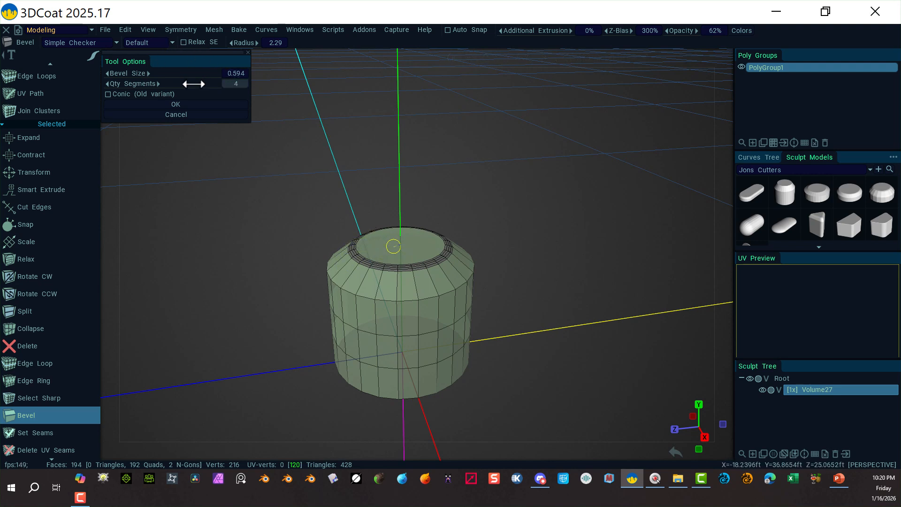
drag(204, 83, 221, 81)
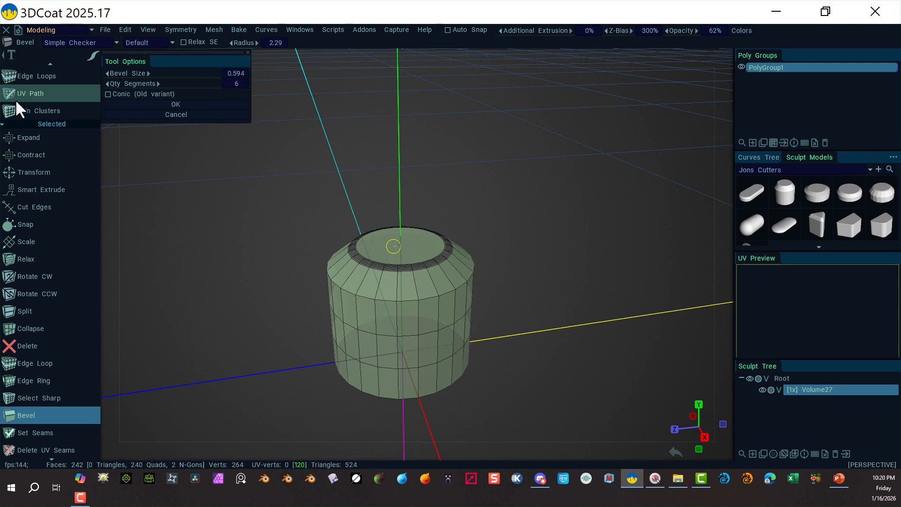
key(minus)
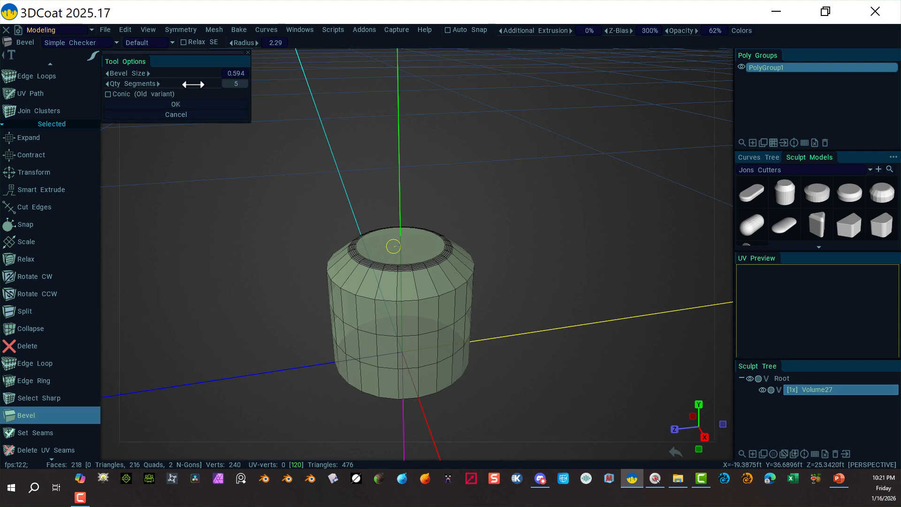
scroll(193, 84, up, 1)
click(175, 104)
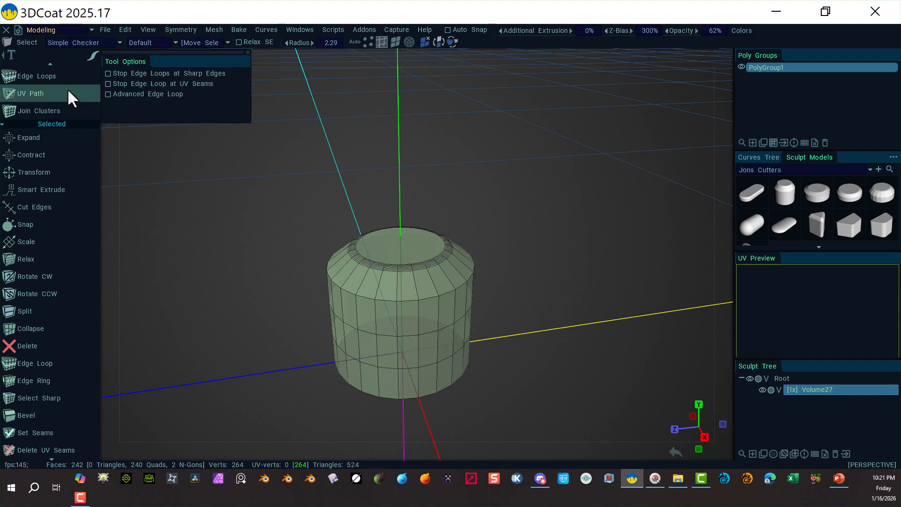
Select the shoulder edge loop below the top bevel and bevel it with size 0.345 and 6 segments.
scroll(66, 89, up, 6)
scroll(64, 78, up, 10)
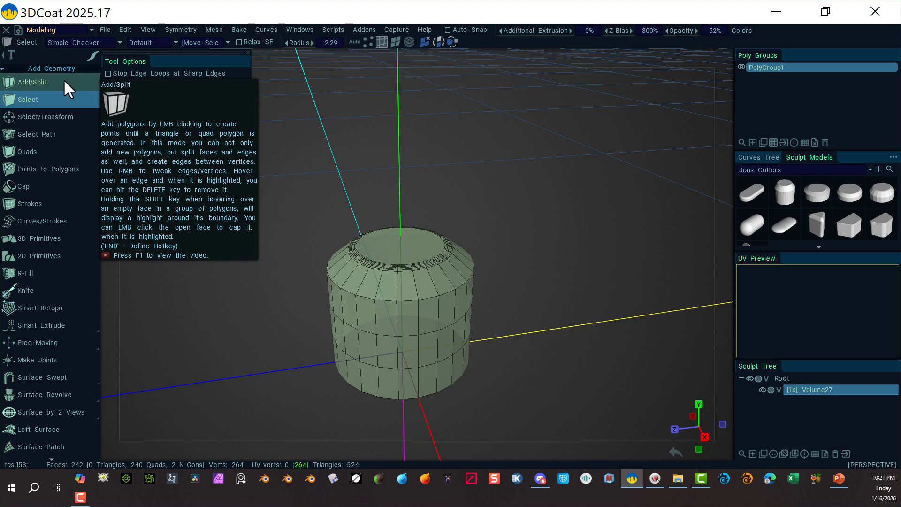
click(54, 115)
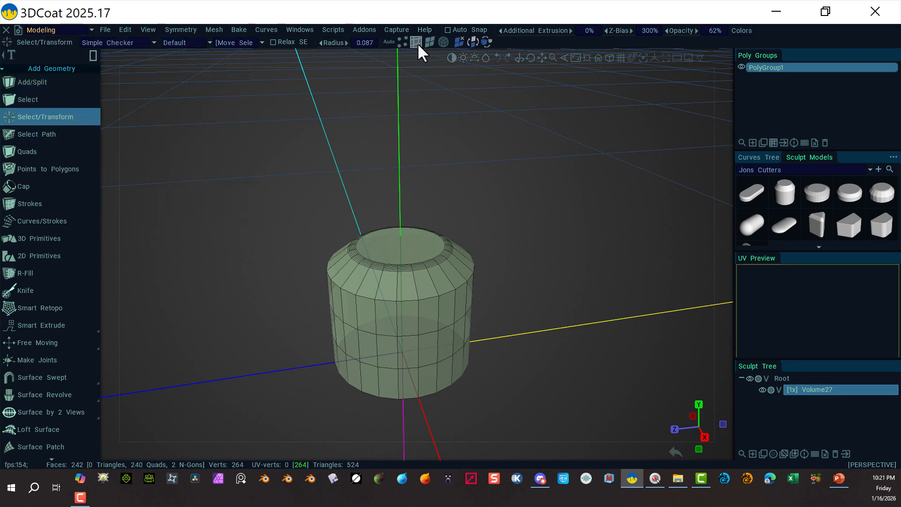
click(430, 296)
right_click(525, 243)
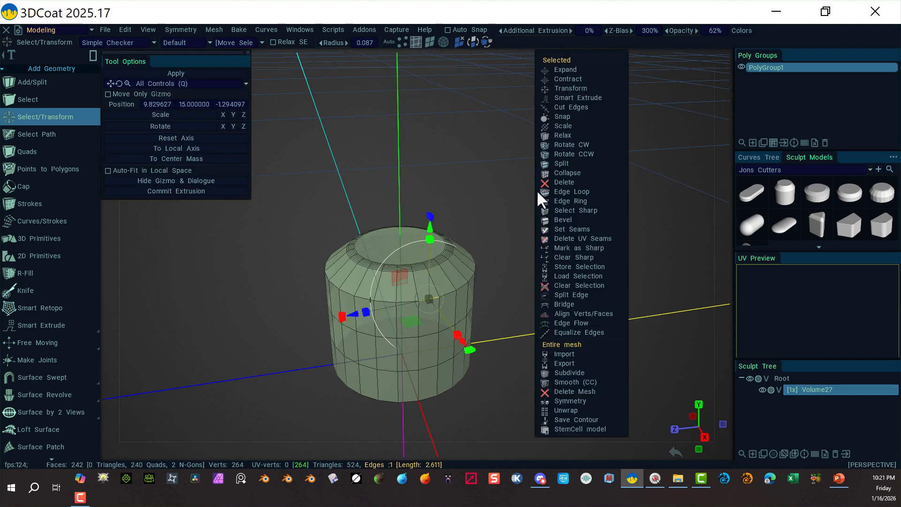
click(592, 191)
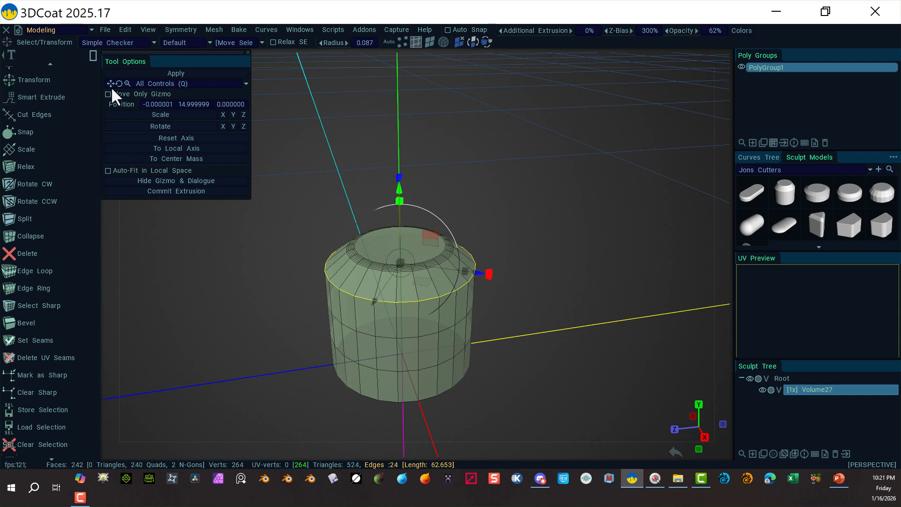
scroll(52, 317, down, 4)
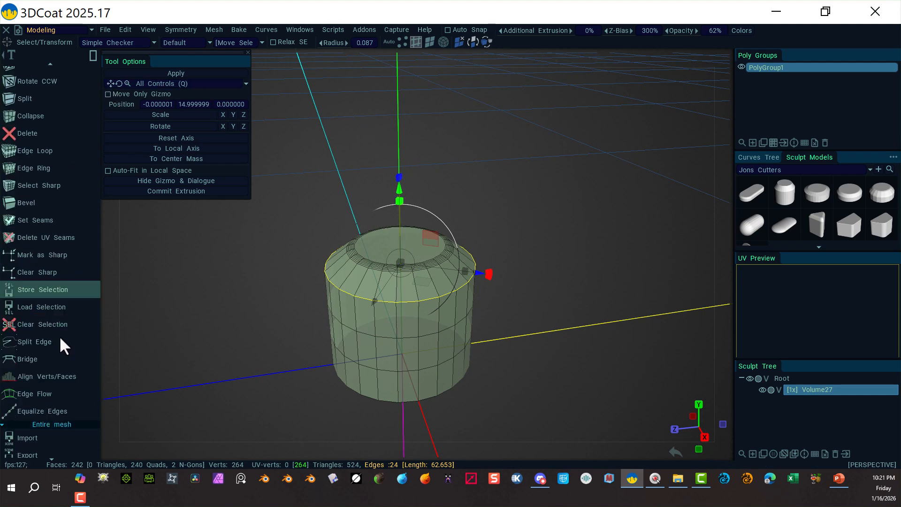
scroll(66, 343, down, 1)
scroll(25, 270, up, 2)
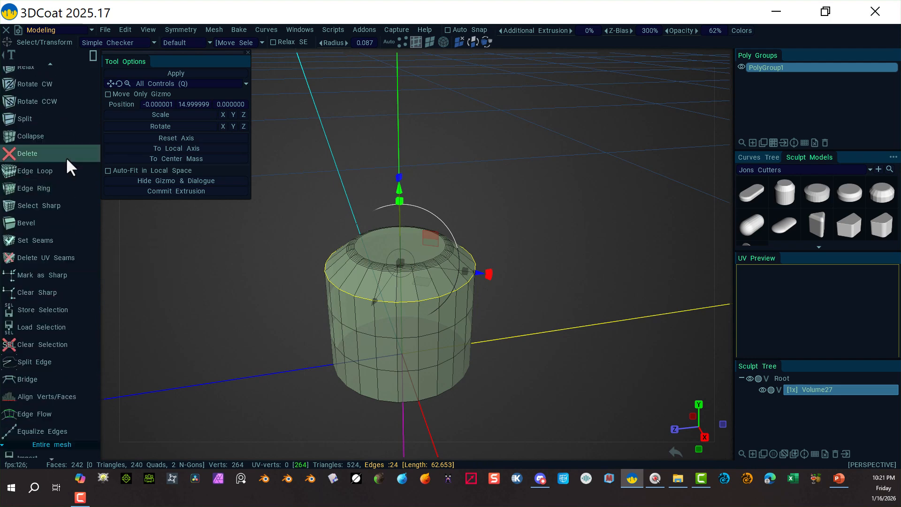
scroll(56, 322, down, 2)
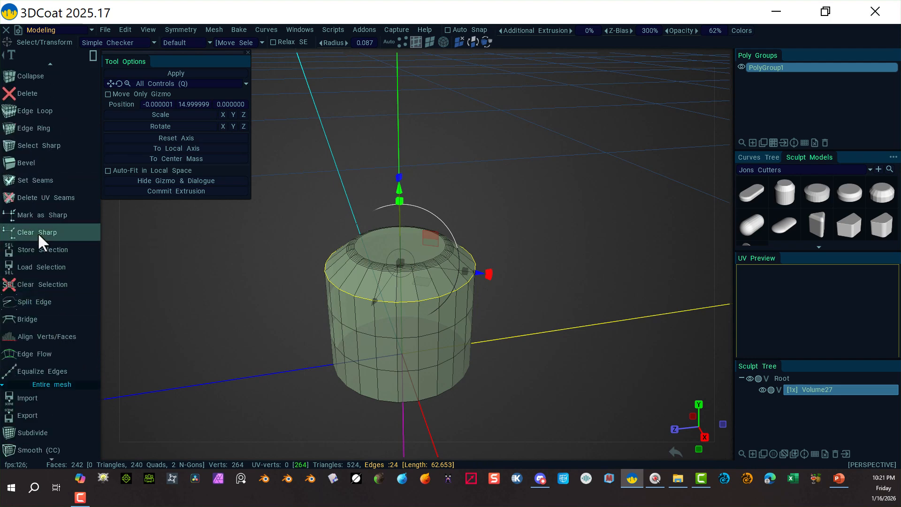
click(35, 165)
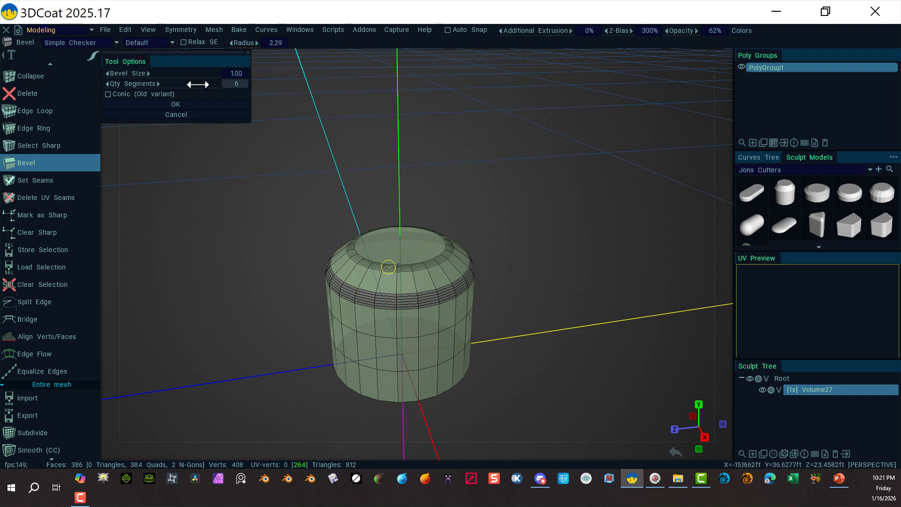
drag(198, 84, 146, 81)
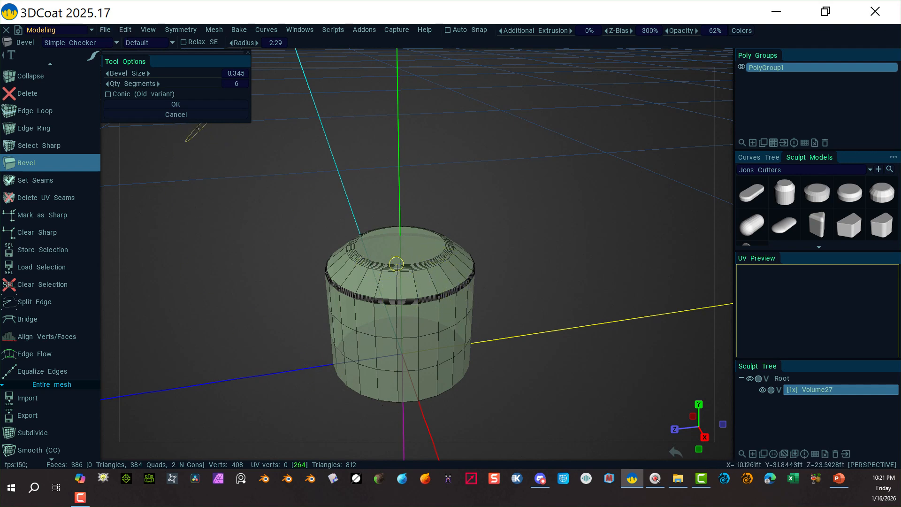
click(175, 103)
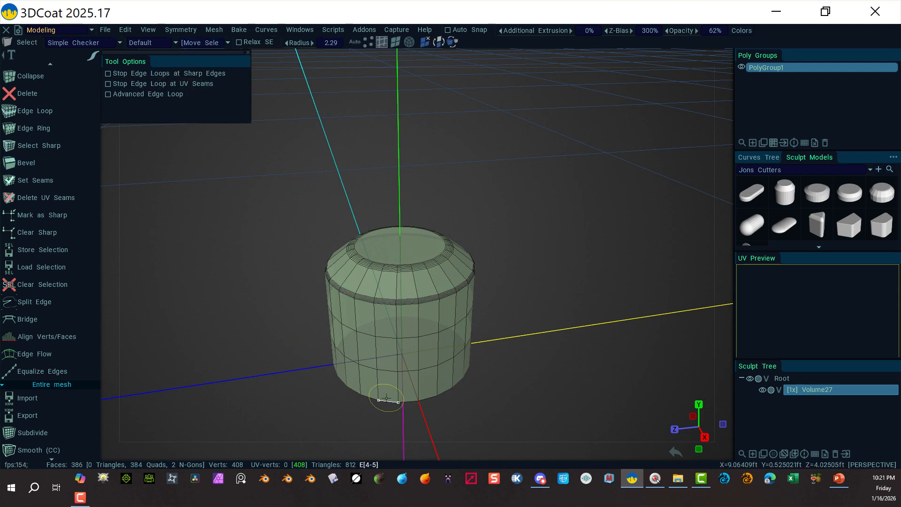
Select the cylinder's bottom edge loop and bevel it with size 0.376 and 1 segment.
alt+drag(321, 424, 291, 287)
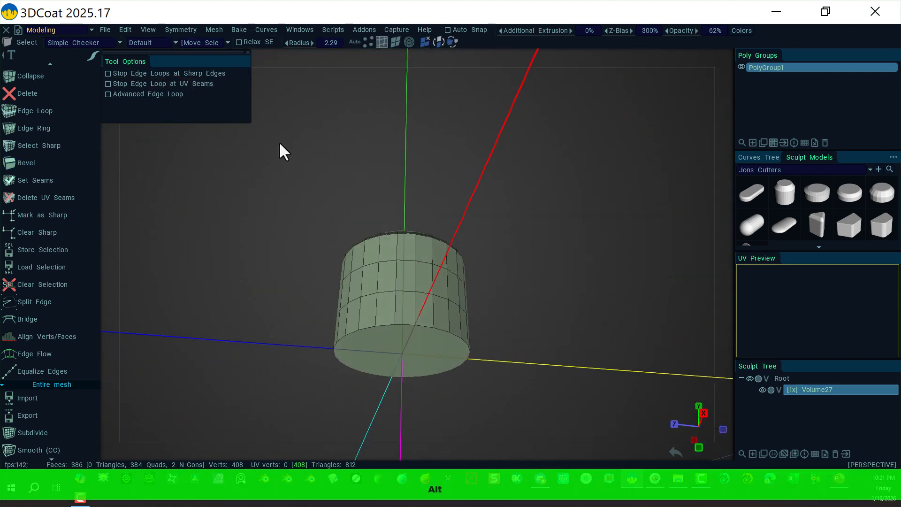
click(394, 41)
click(399, 328)
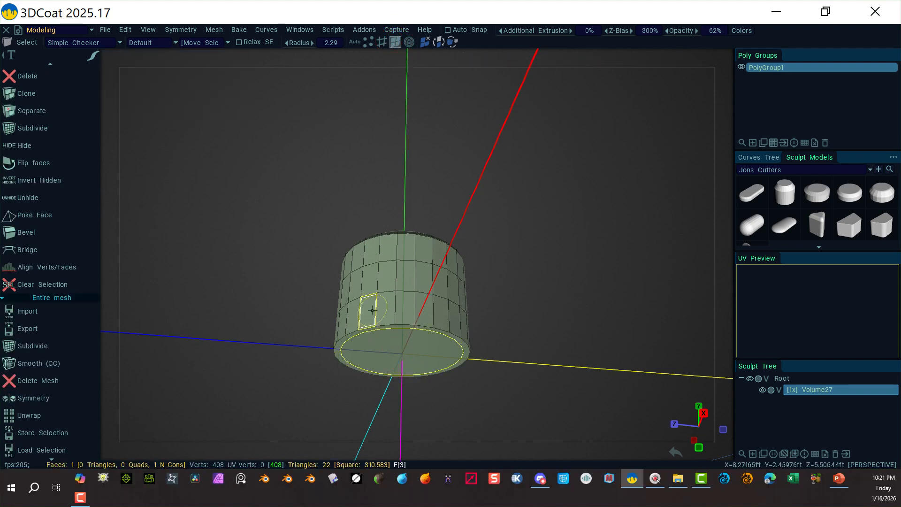
click(383, 41)
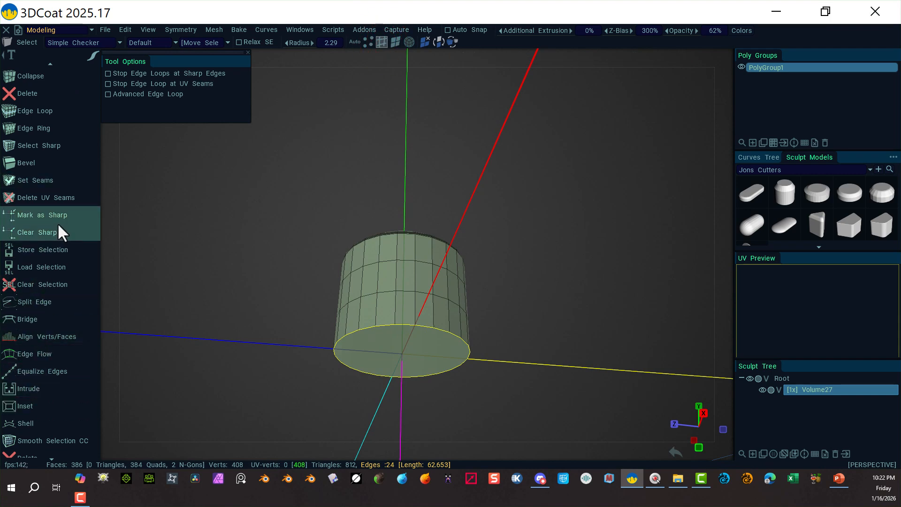
scroll(55, 170, down, 5)
scroll(54, 167, up, 4)
scroll(46, 165, up, 2)
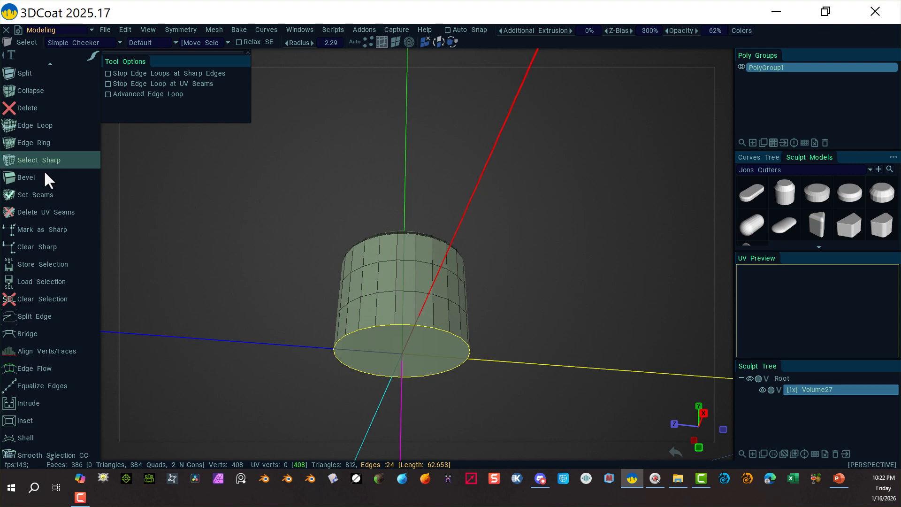
click(43, 179)
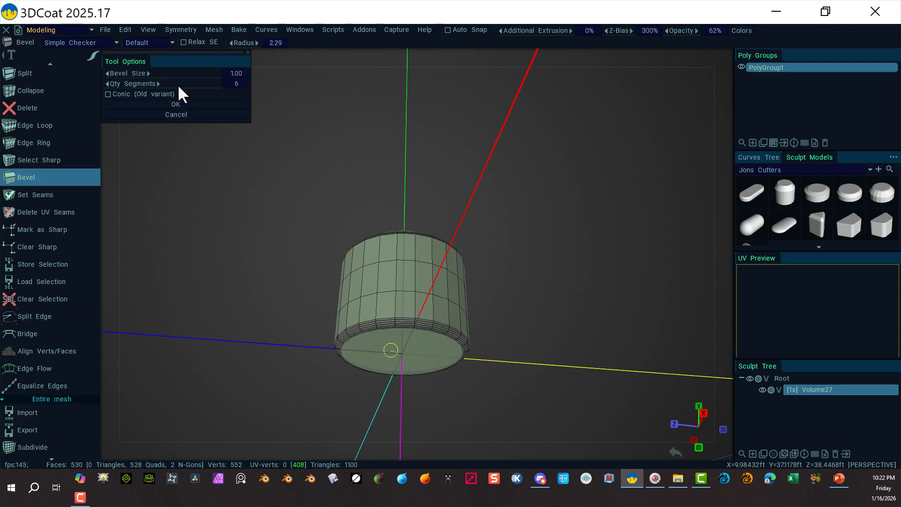
drag(195, 82, 82, 91)
drag(177, 70, 117, 83)
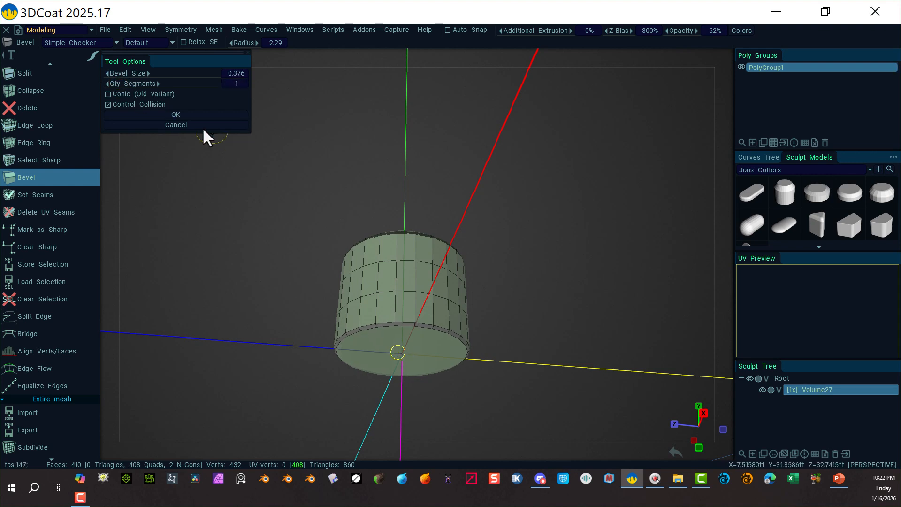
click(184, 114)
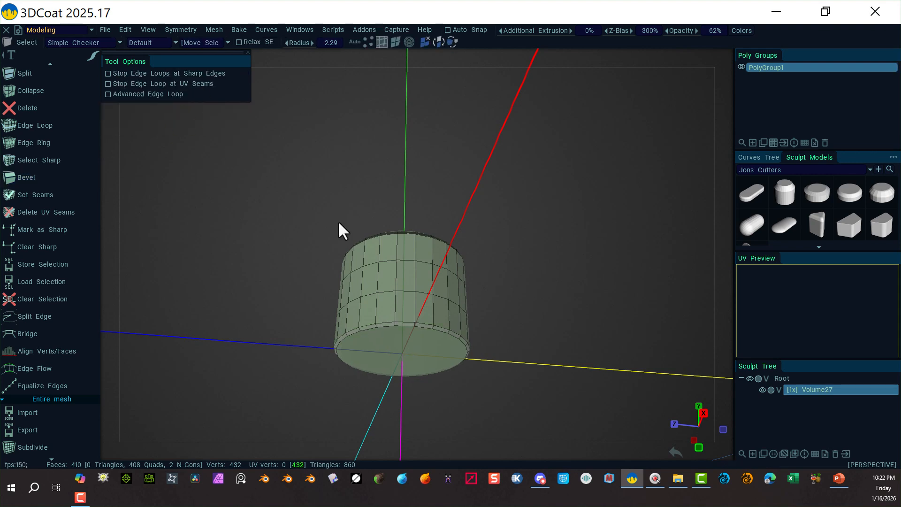
Select edges near the base and try dragging a neighbouring vertical edge sideways, undoing the move.
click(388, 317)
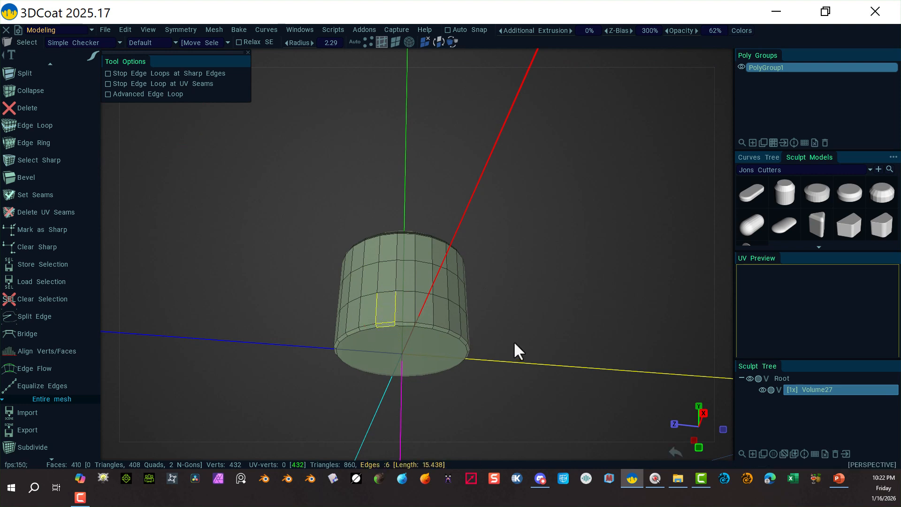
scroll(514, 341, up, 5)
middle_drag(568, 292, 569, 207)
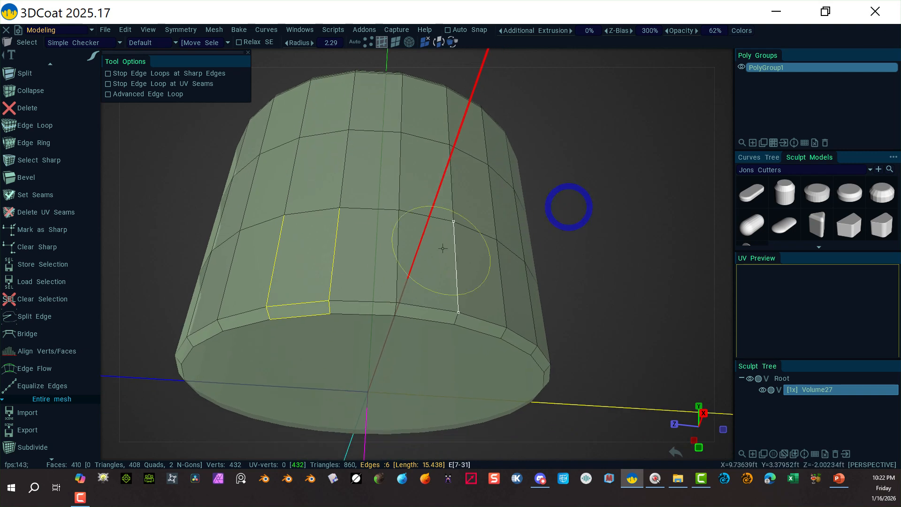
scroll(567, 256, down, 2)
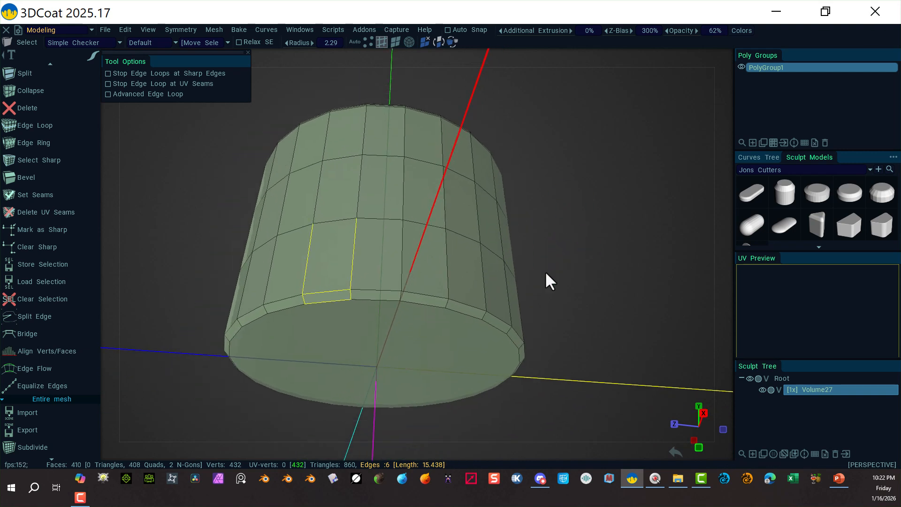
right_drag(446, 290, 417, 265)
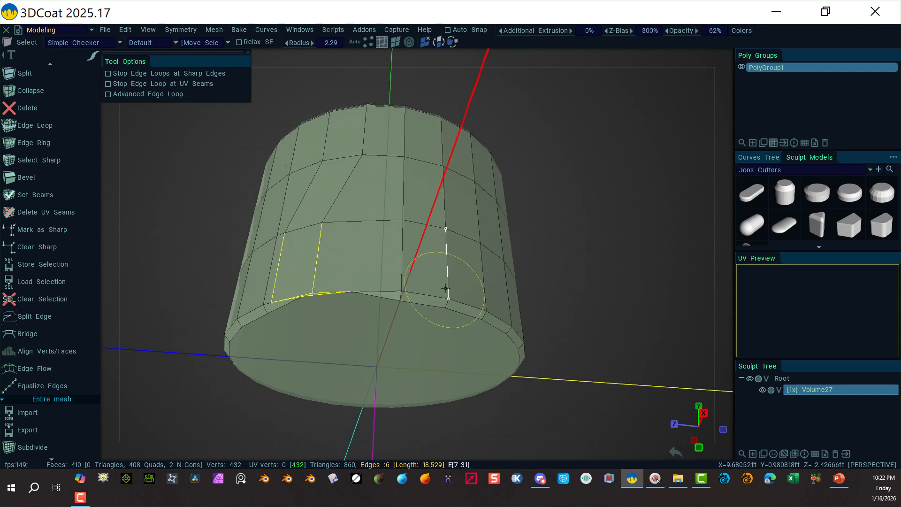
key(ctrl+z)
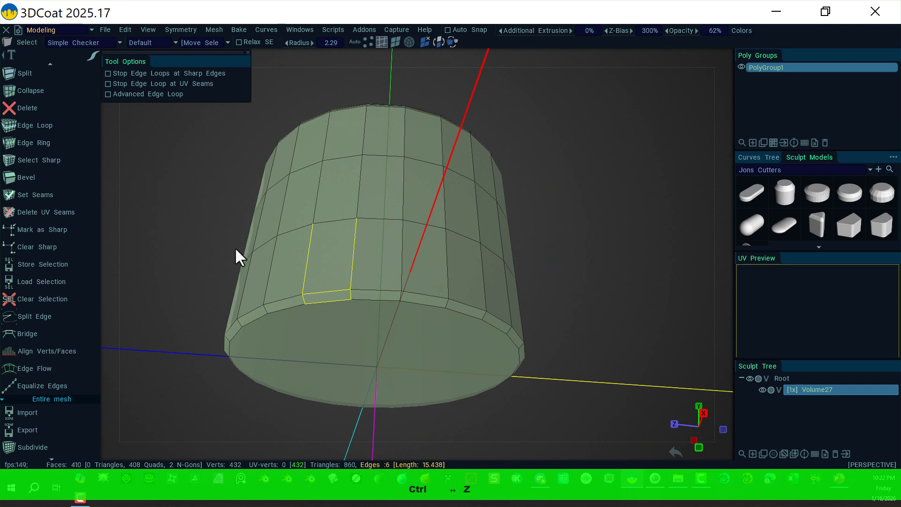
Switch to vertex selection and reduce the selection radius to about 0.77.
click(177, 143)
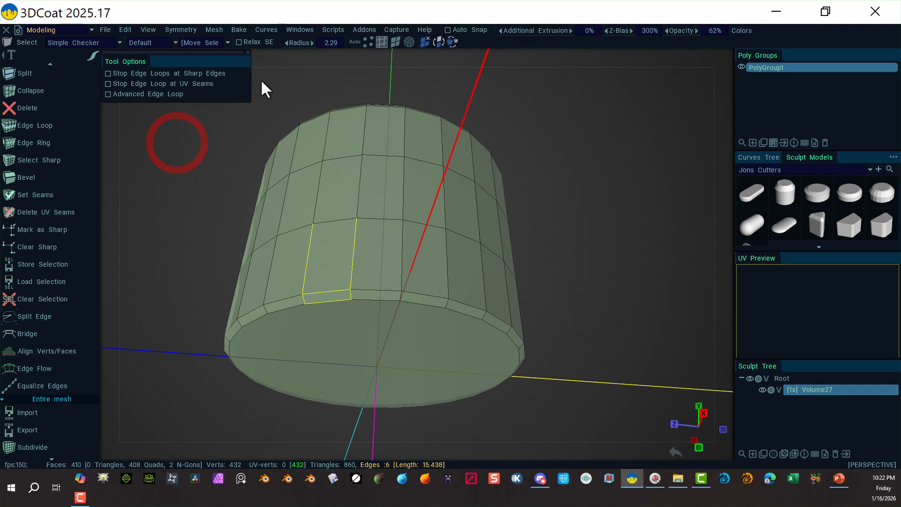
click(356, 43)
key(bracketleft)
key(bracketleft)
key(bracketleft)
key(bracketleft)
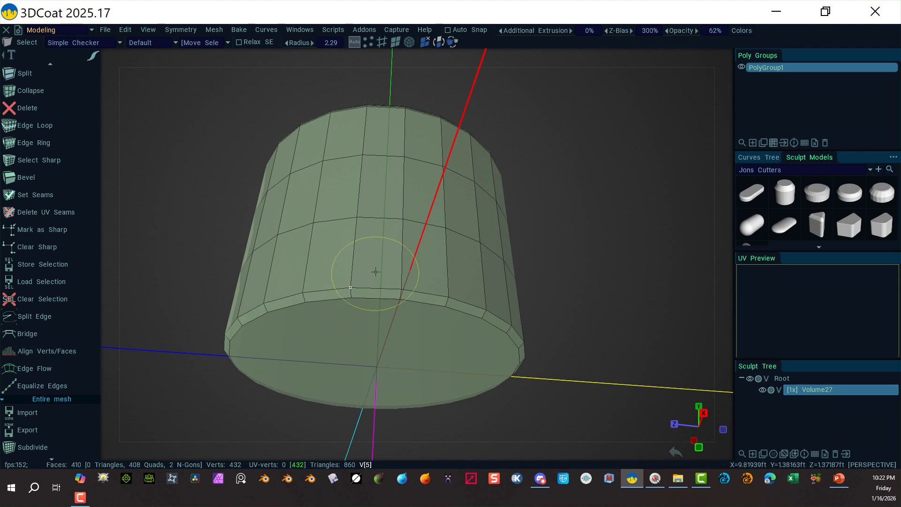
key(bracketleft)
key(bracketleft)
key(bracketleft)
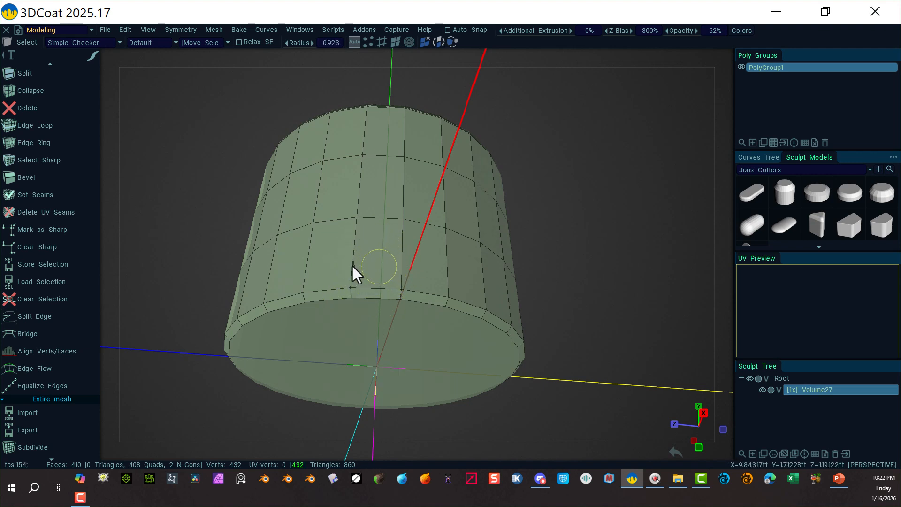
Select the lower edge loop and convert the selection between face, edge and vertex modes.
click(352, 264)
click(377, 284)
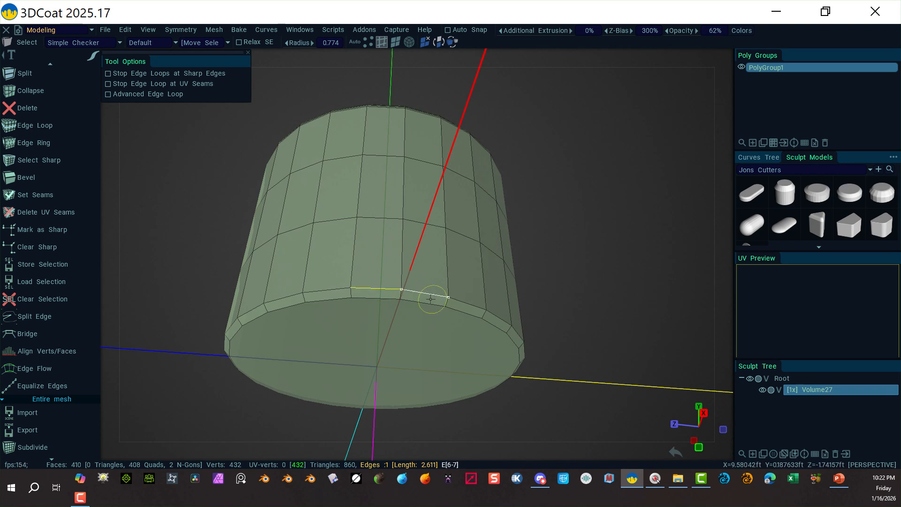
key(space)
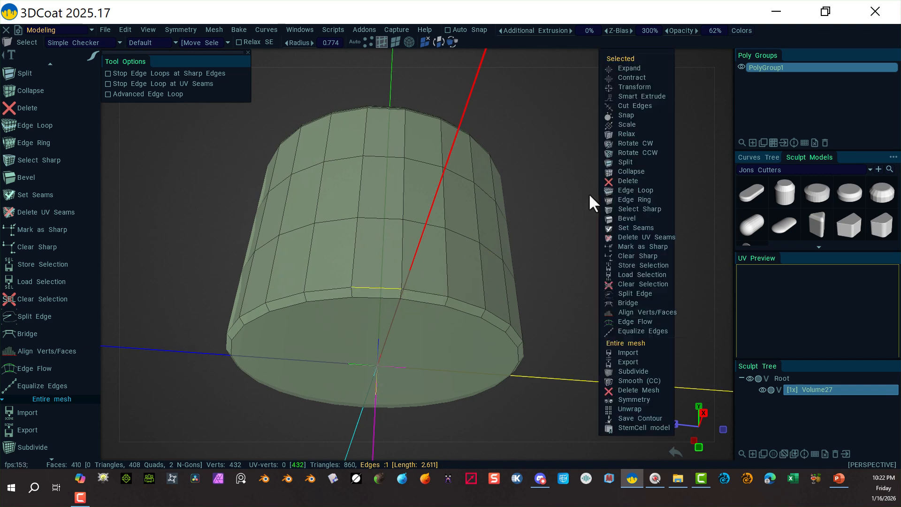
click(638, 191)
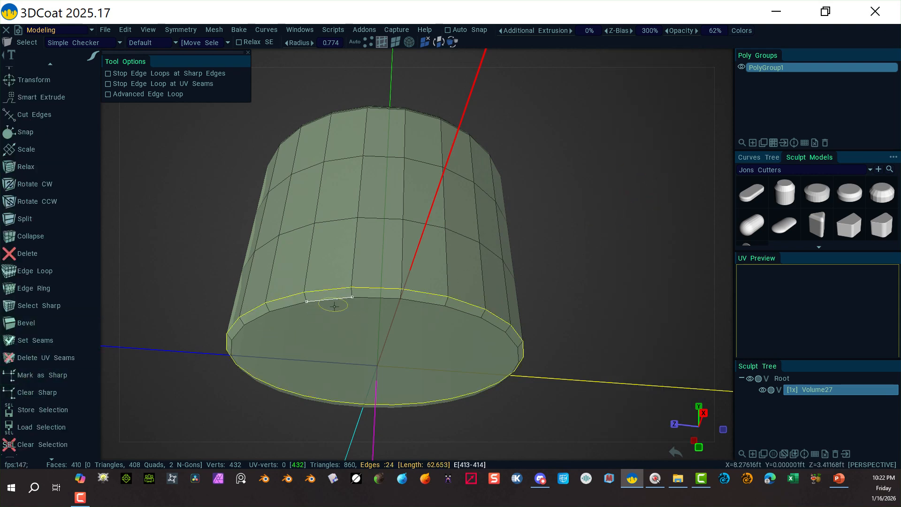
click(395, 42)
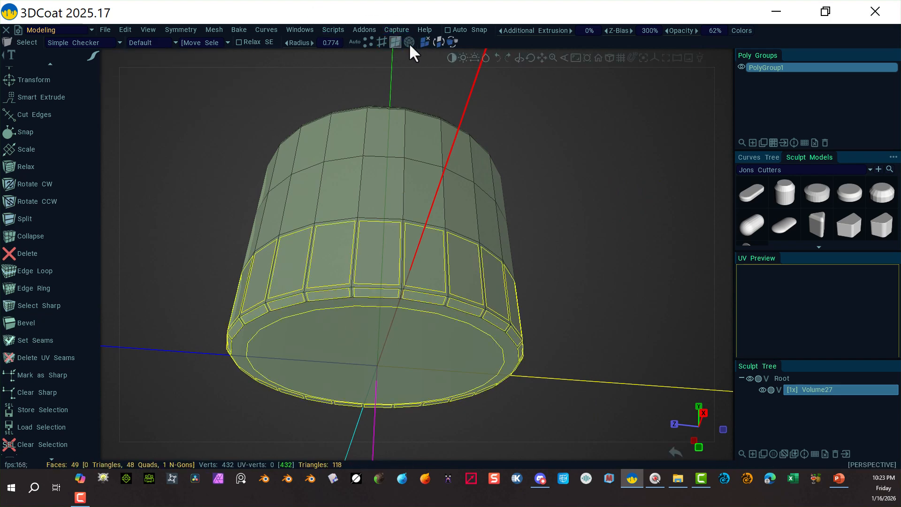
click(383, 45)
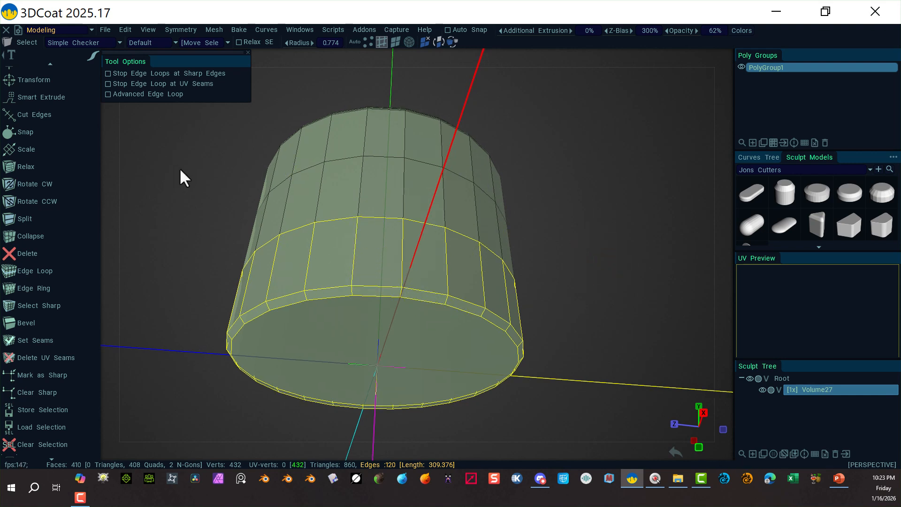
click(354, 45)
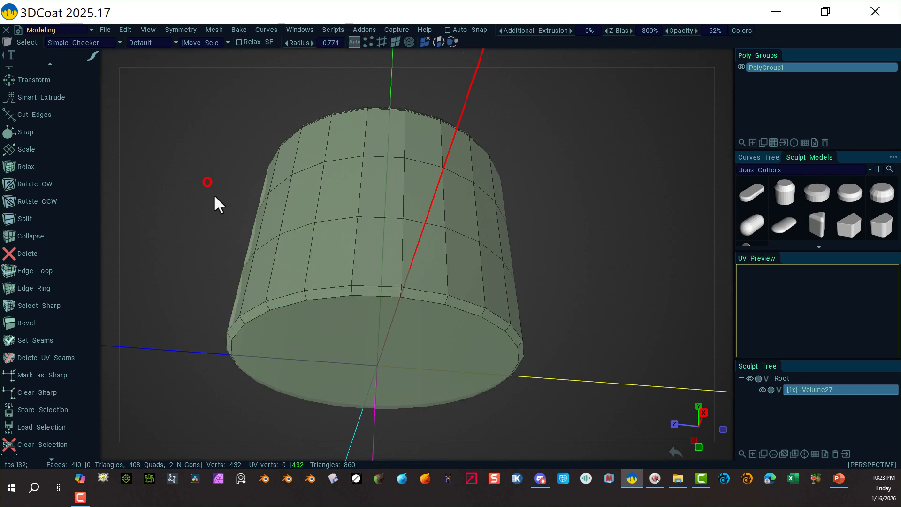
click(288, 309)
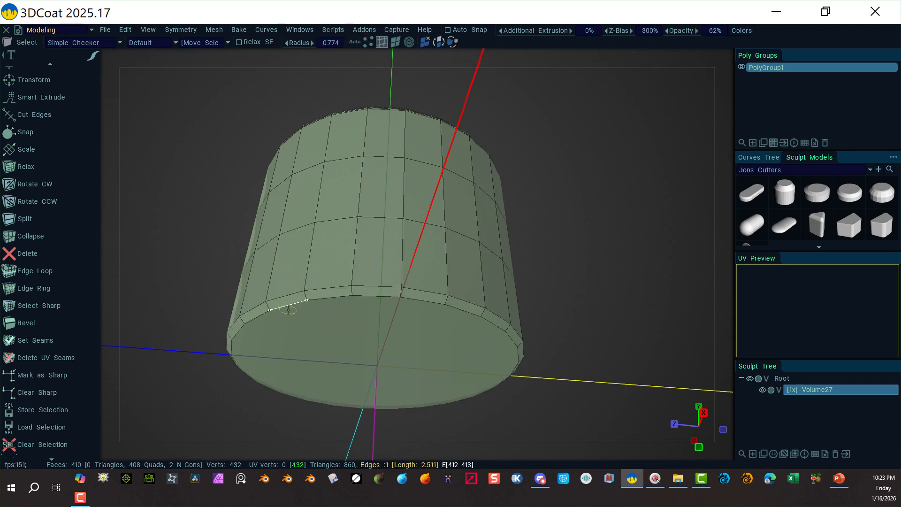
Select the cylinder's bottom cap face and bevel it with Bevel Size 0.147 and 3 segments.
click(395, 42)
drag(202, 192, 205, 230)
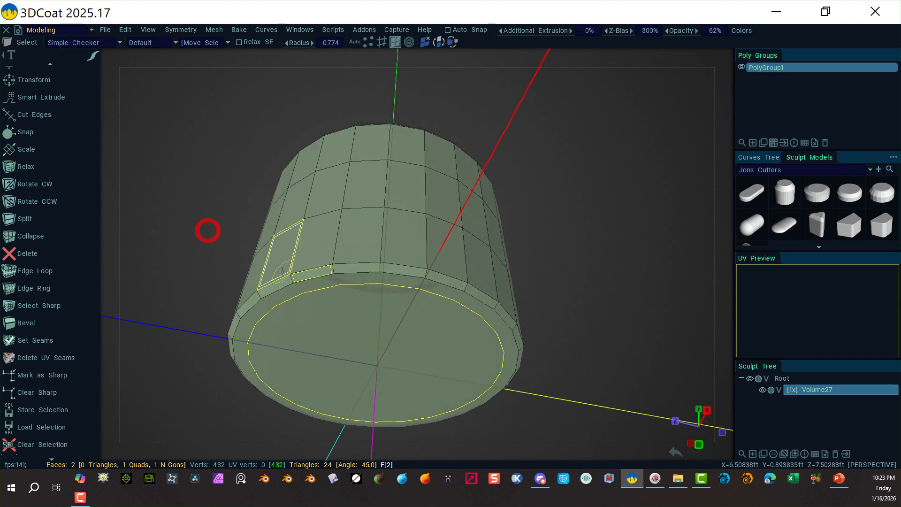
click(368, 41)
click(356, 42)
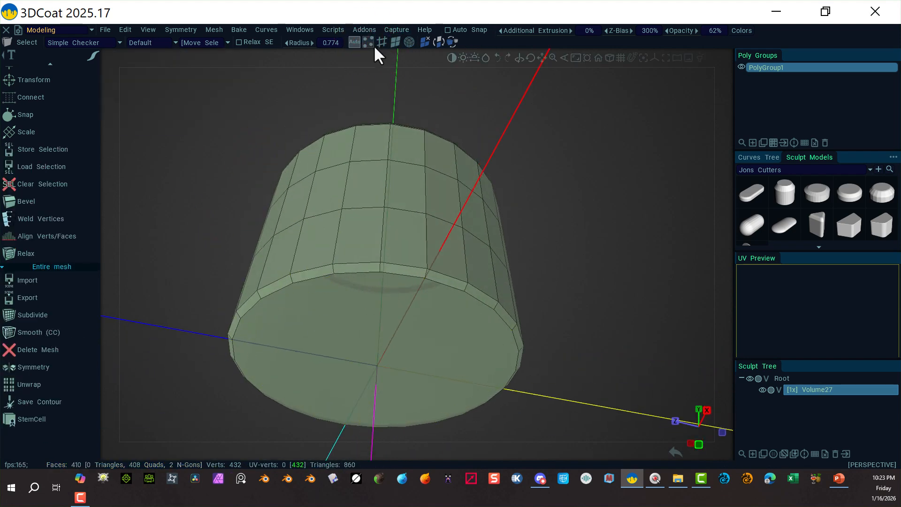
click(395, 41)
click(388, 316)
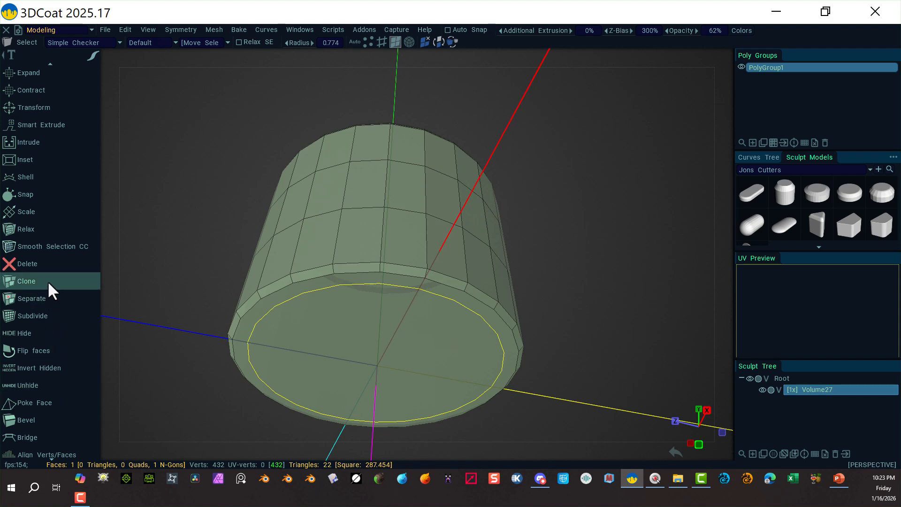
scroll(37, 272, up, 1)
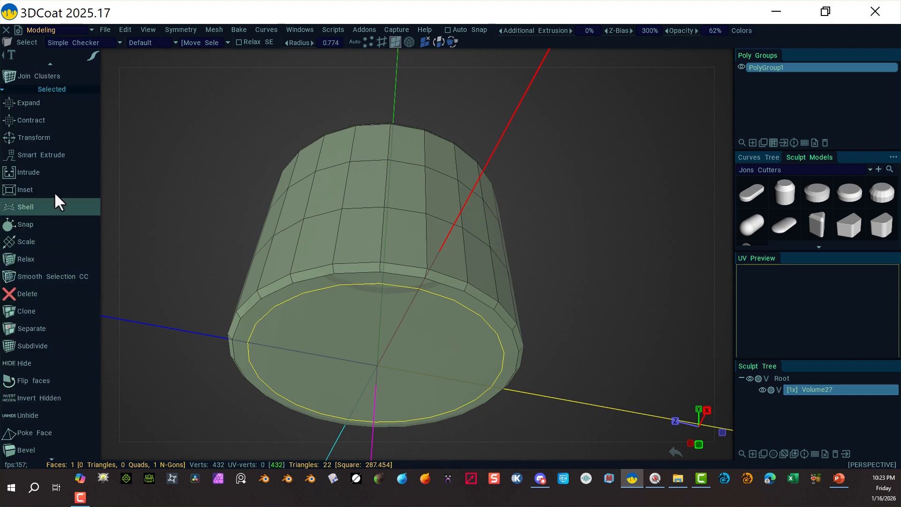
scroll(57, 136, up, 2)
scroll(66, 187, down, 7)
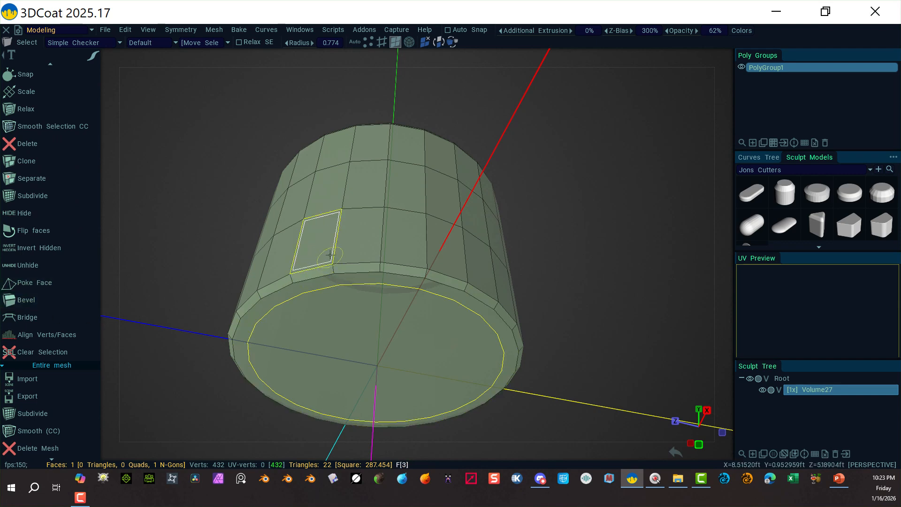
alt+drag(508, 194, 386, 172)
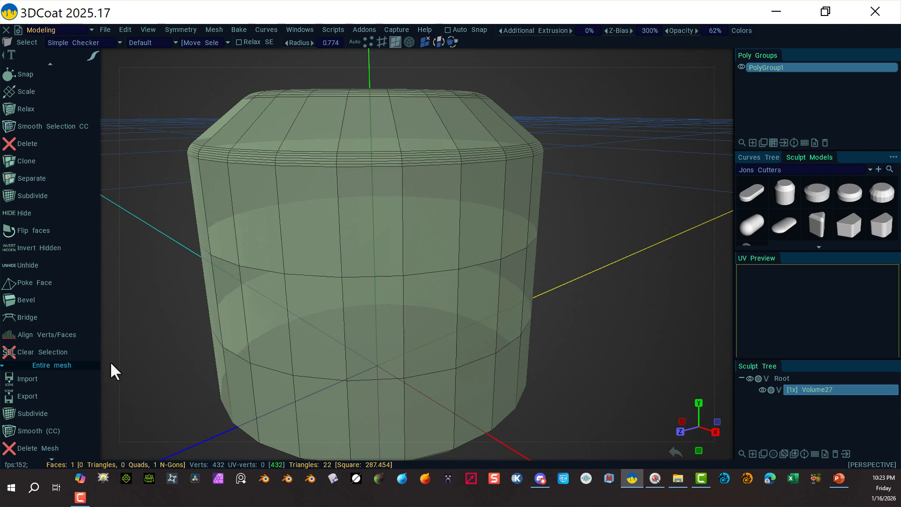
click(52, 300)
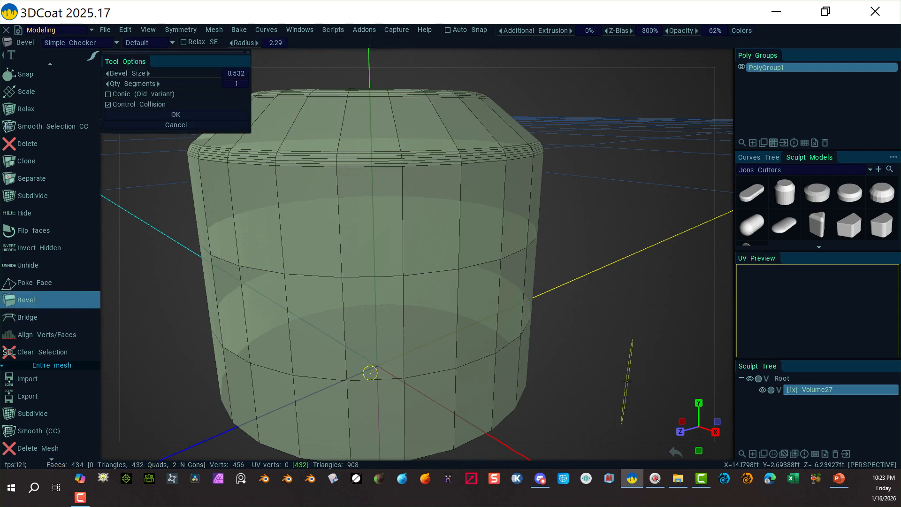
alt+drag(619, 378, 609, 317)
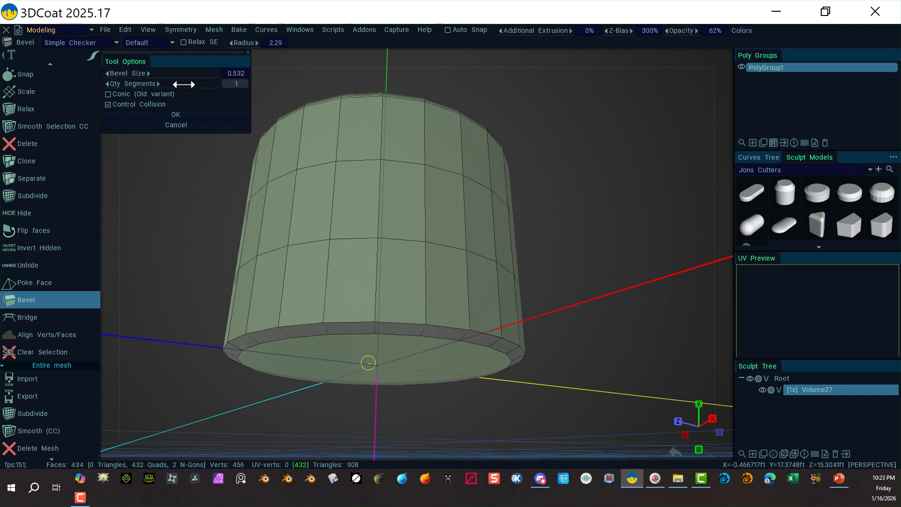
drag(191, 83, 133, 110)
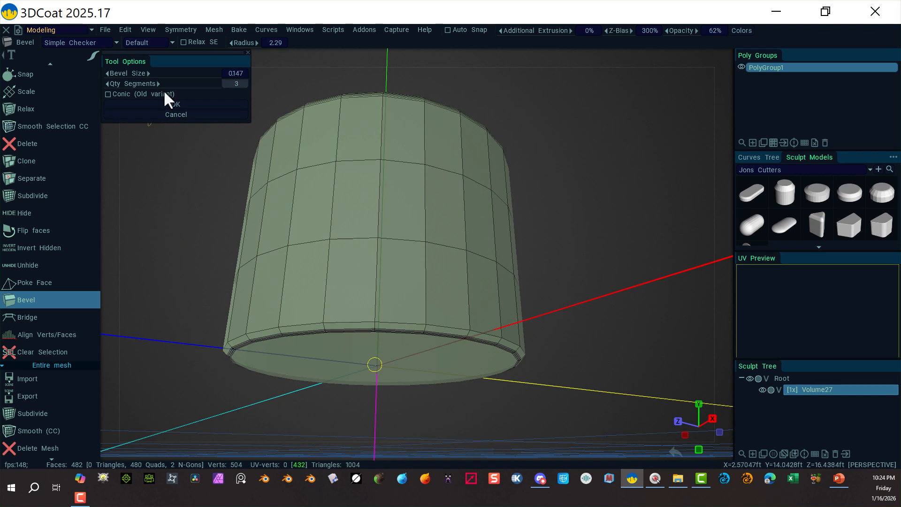
click(180, 104)
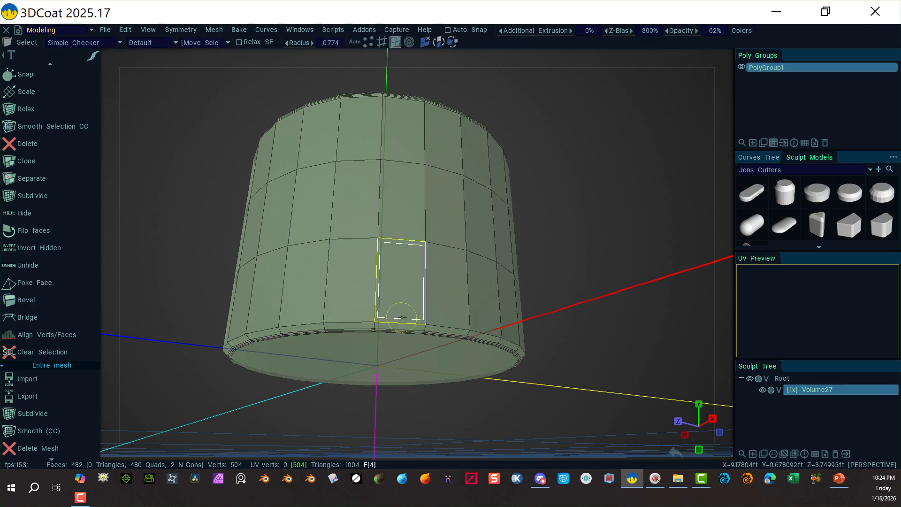
Select the edge loop just above the base and bevel it with Bevel Size 0.095 and 3 segments.
click(381, 42)
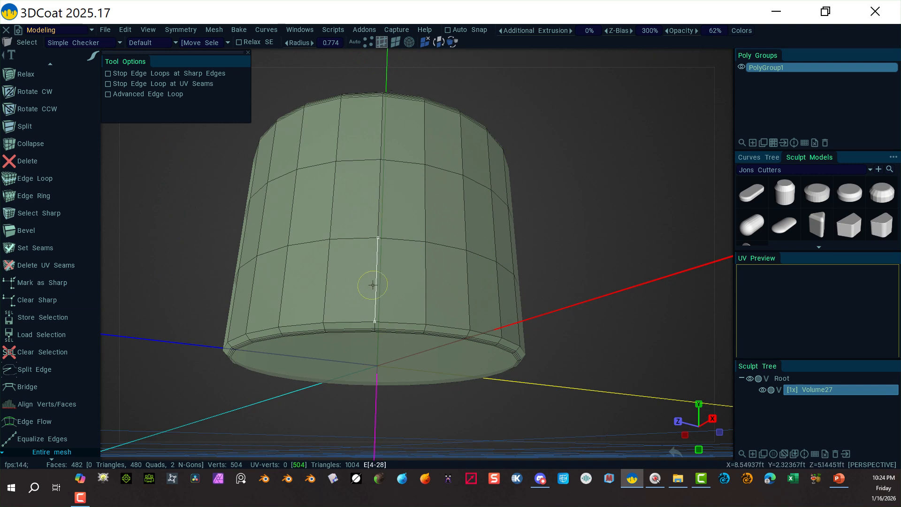
click(397, 307)
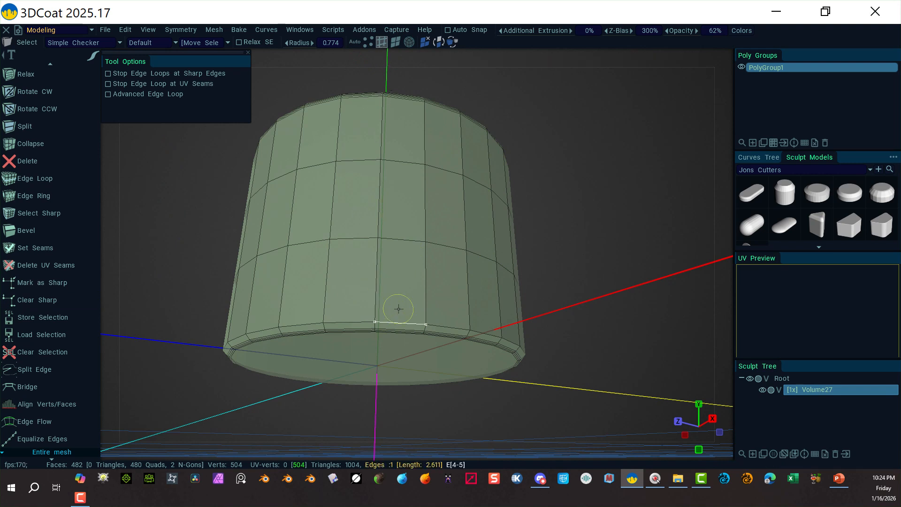
right_click(588, 229)
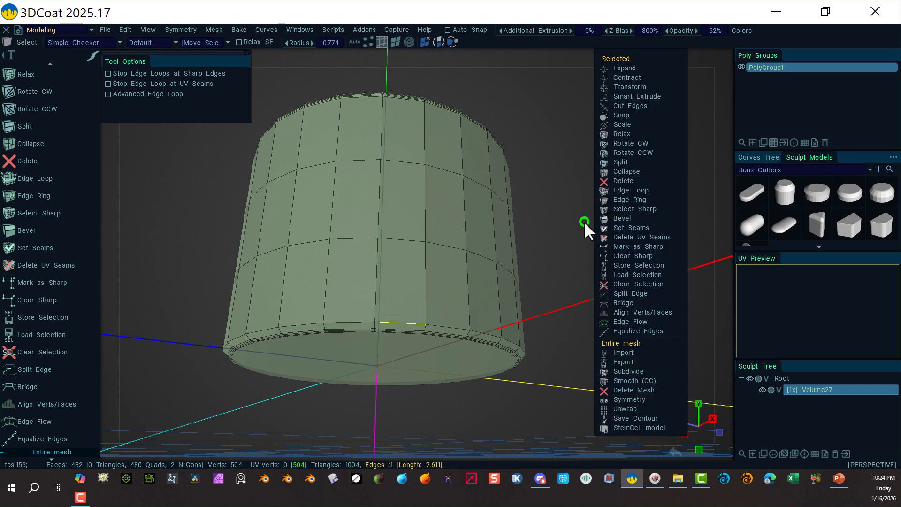
click(638, 190)
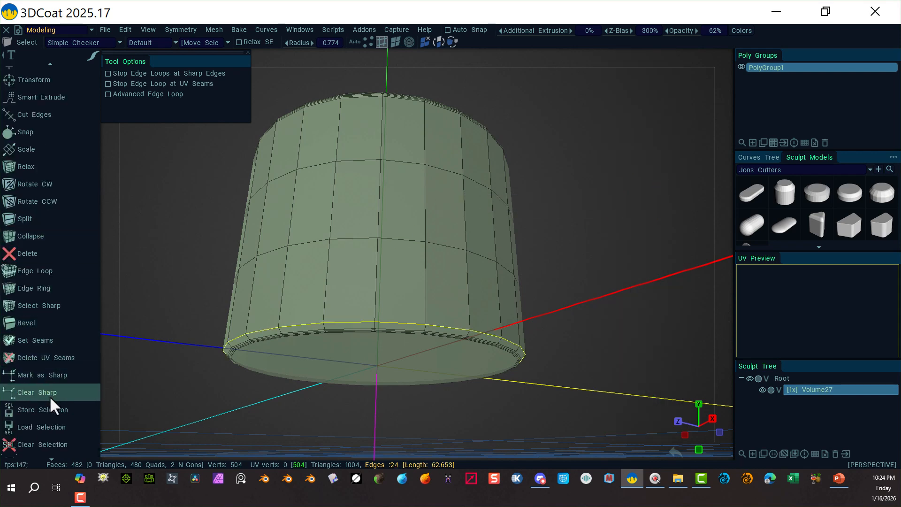
click(35, 322)
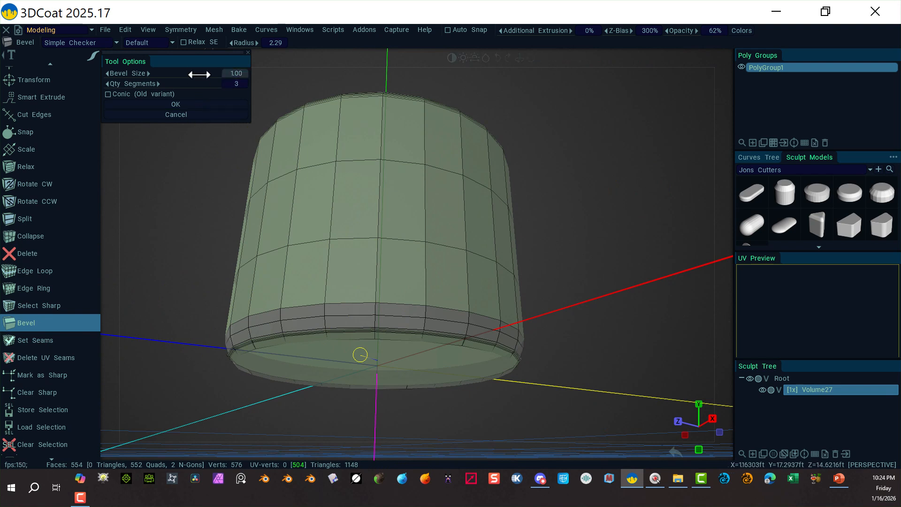
mouse_move(199, 74)
mouse_down()
mouse_move(176, 72)
mouse_move(66, 122)
mouse_up()
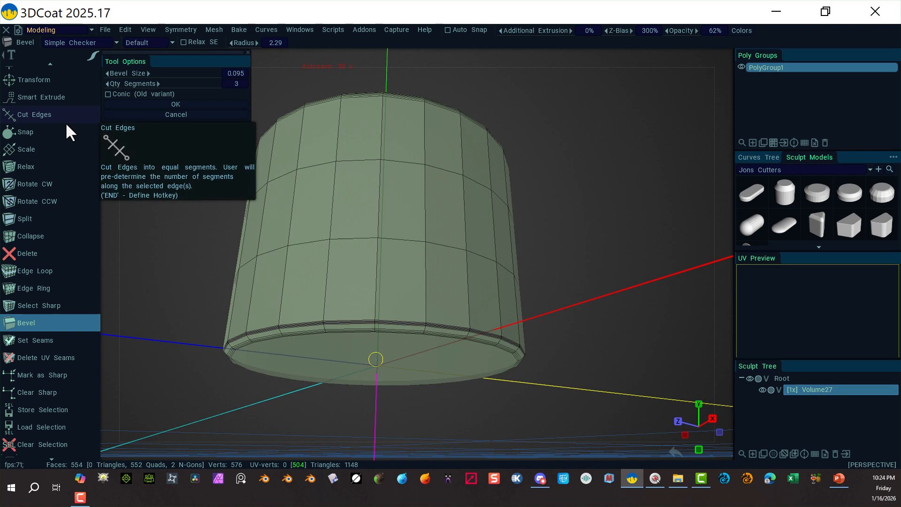
click(176, 104)
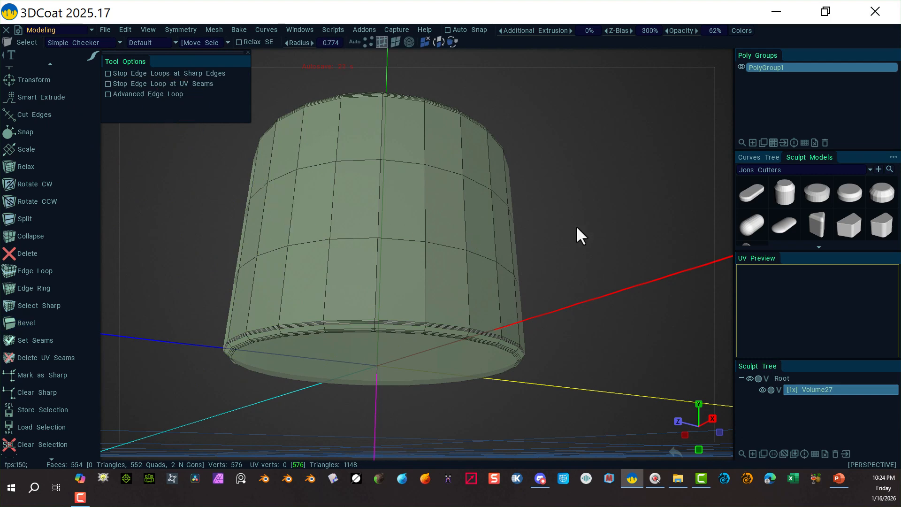
Export the beveled poly object as an OBJ file named diskform3.
key(space)
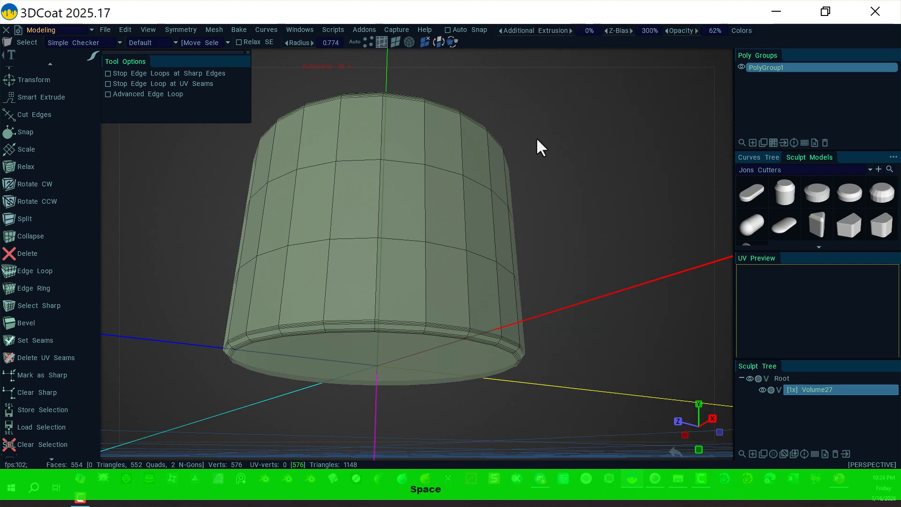
drag(562, 123, 538, 209)
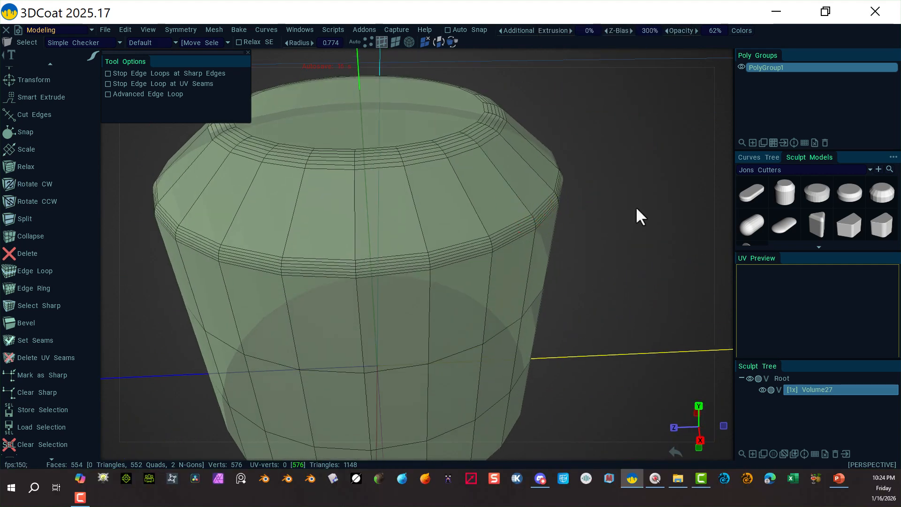
right_drag(635, 207, 598, 226)
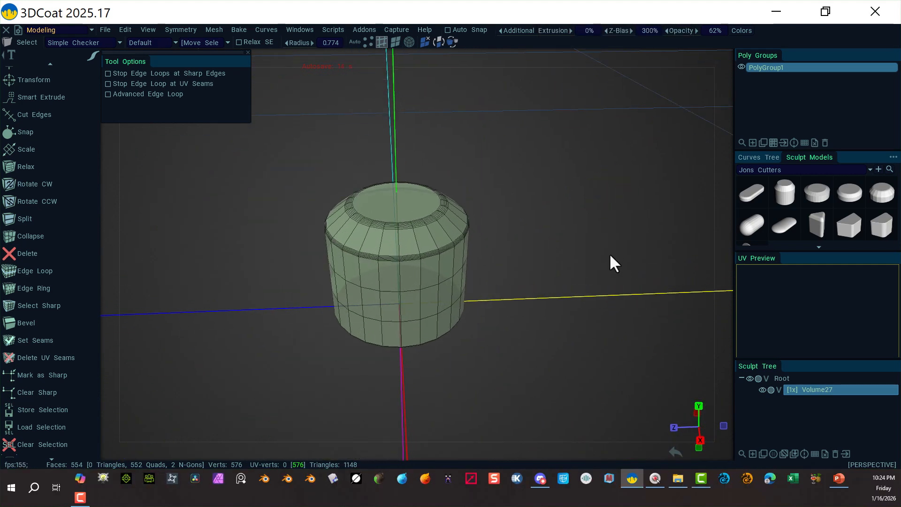
mouse_move(561, 245)
mouse_down()
mouse_move(568, 224)
mouse_move(558, 231)
mouse_up()
right_drag(557, 237, 572, 249)
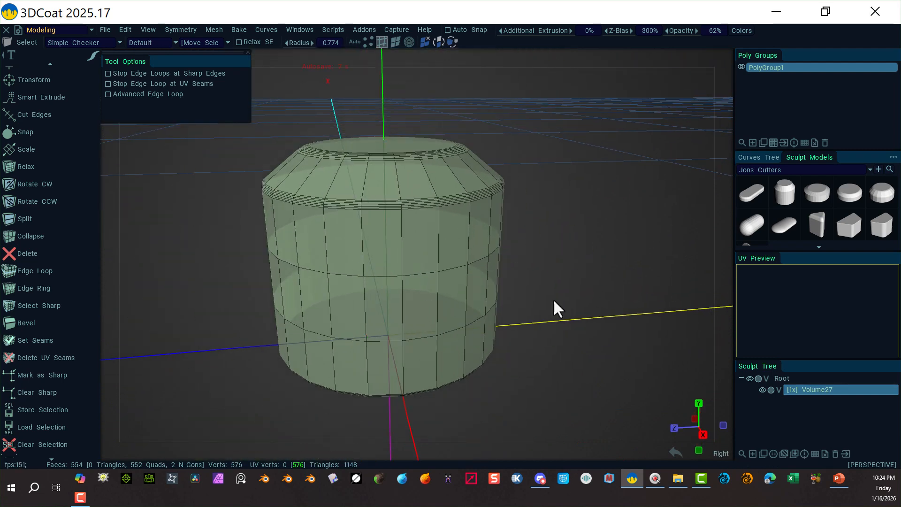
right_drag(555, 308, 578, 280)
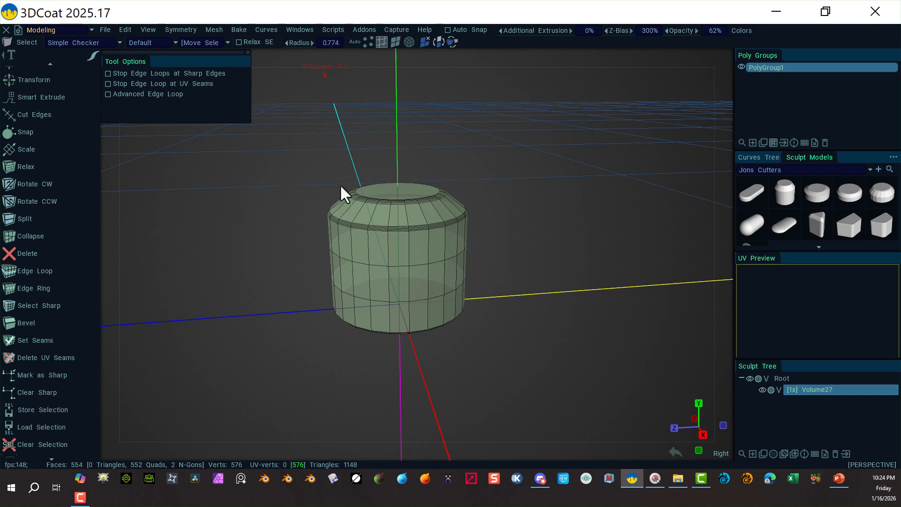
click(105, 30)
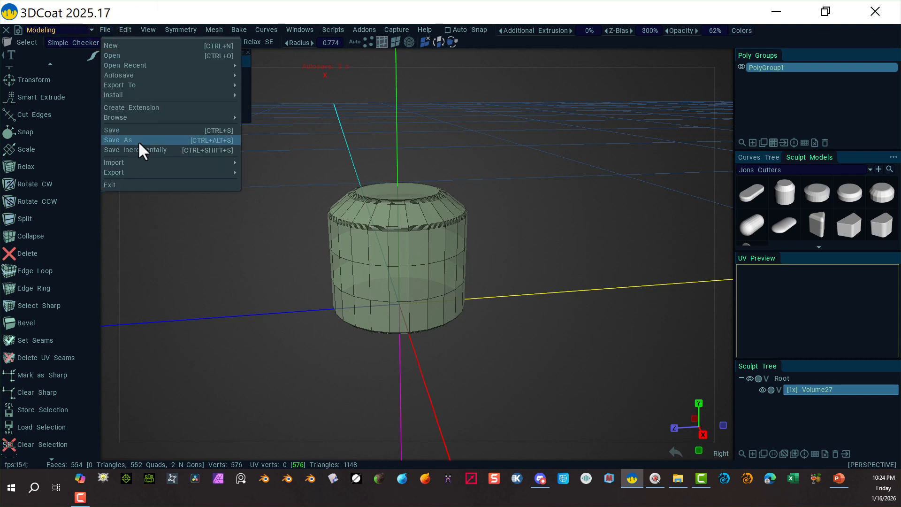
mouse_move(143, 172)
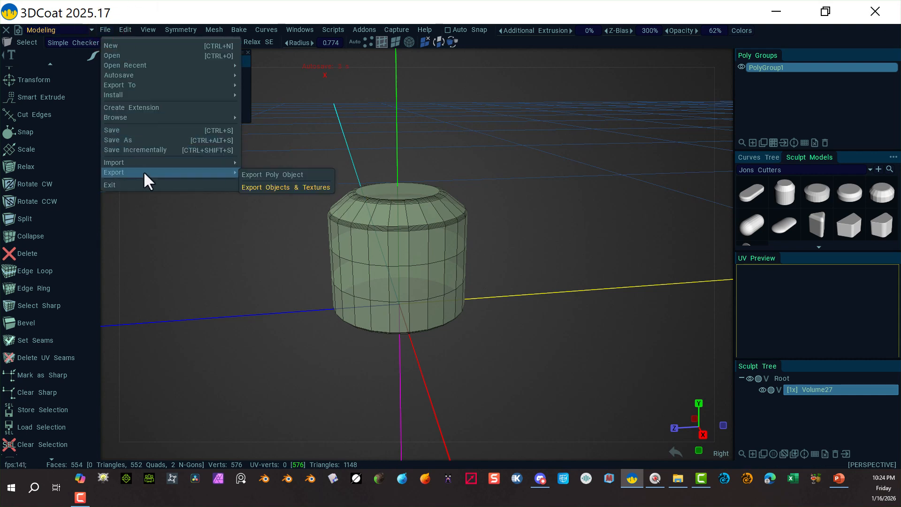
click(265, 176)
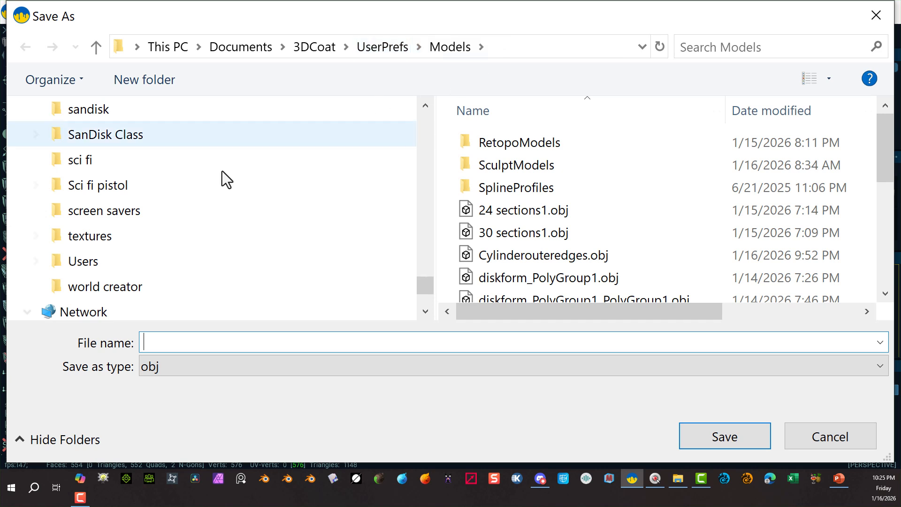
click(177, 344)
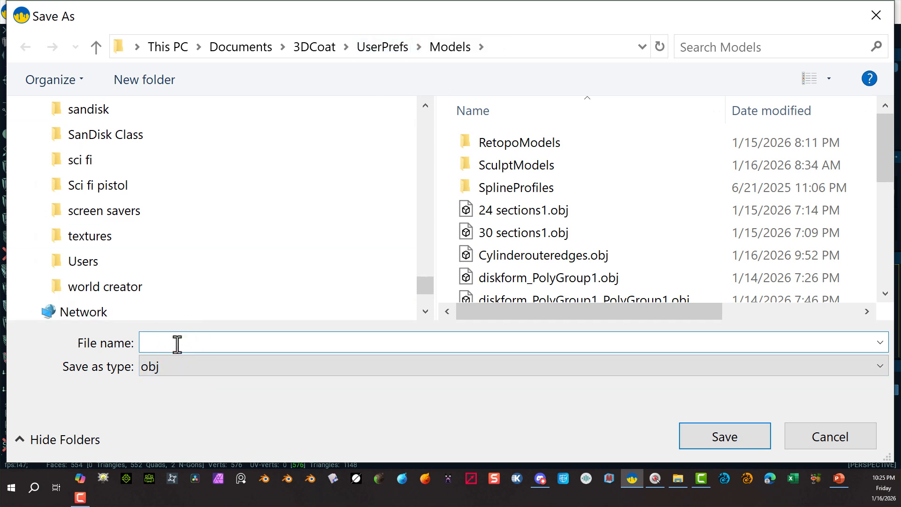
text(disk)
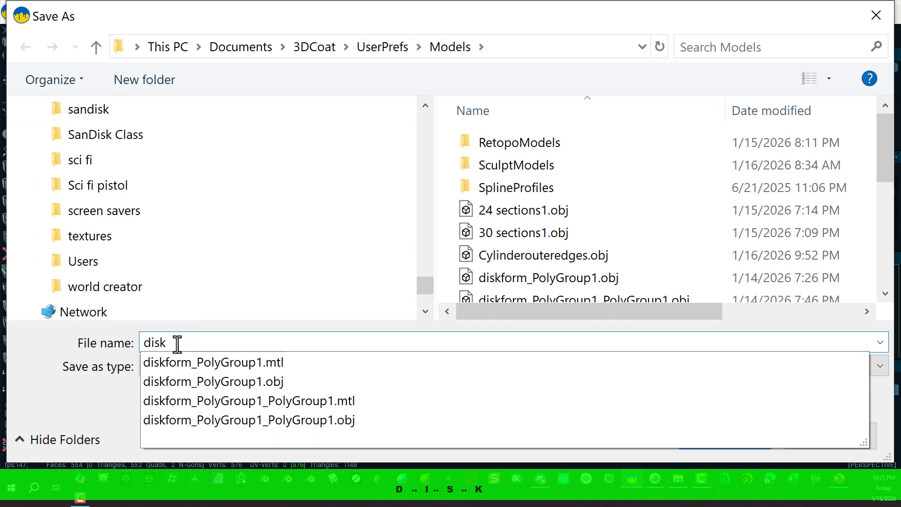
text(form3)
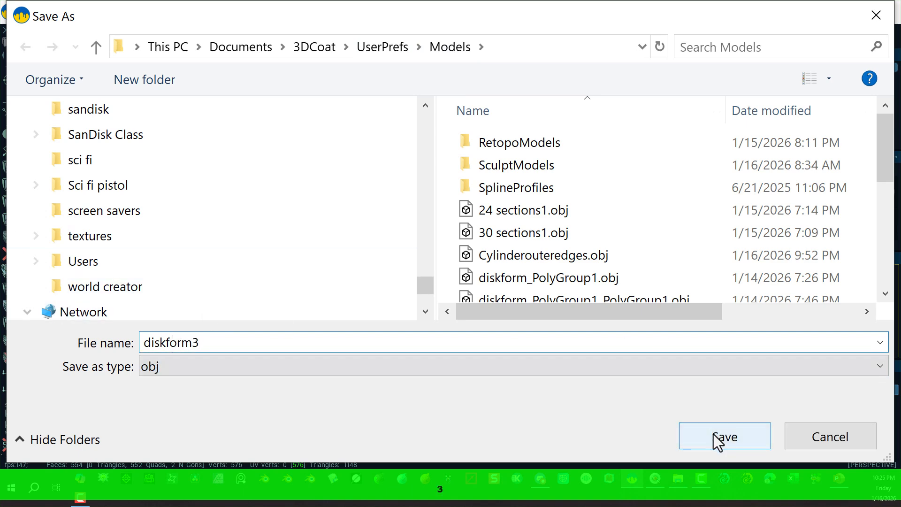
click(718, 437)
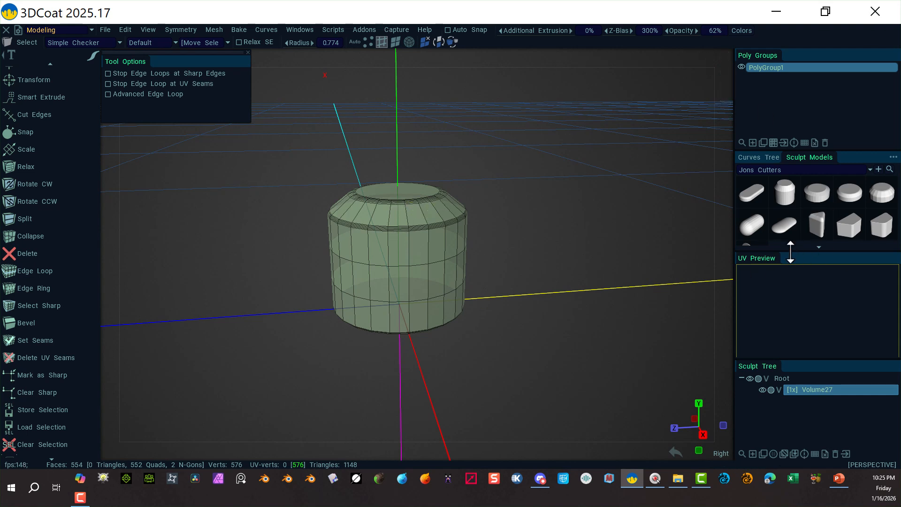
Undock the Sculpt Models panel into a floating window and enlarge it.
drag(794, 256, 798, 324)
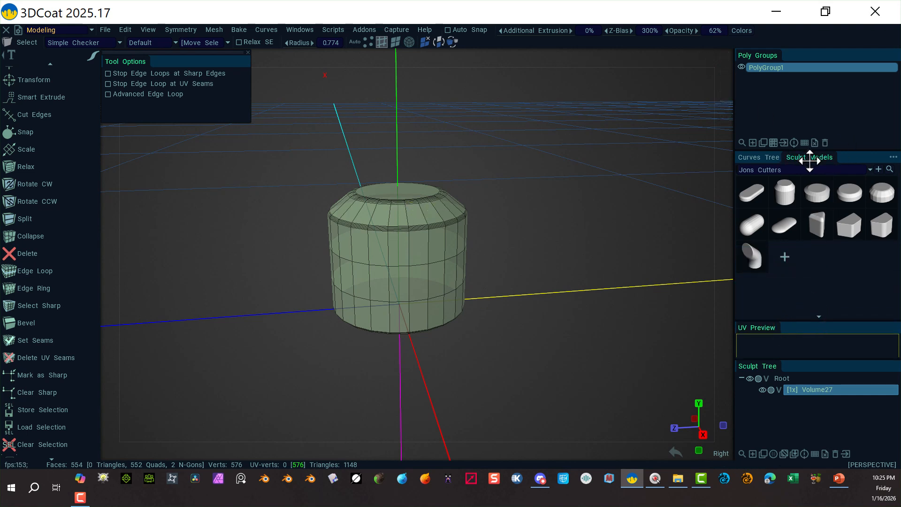
mouse_move(816, 159)
mouse_down()
mouse_move(634, 153)
mouse_move(643, 97)
mouse_up()
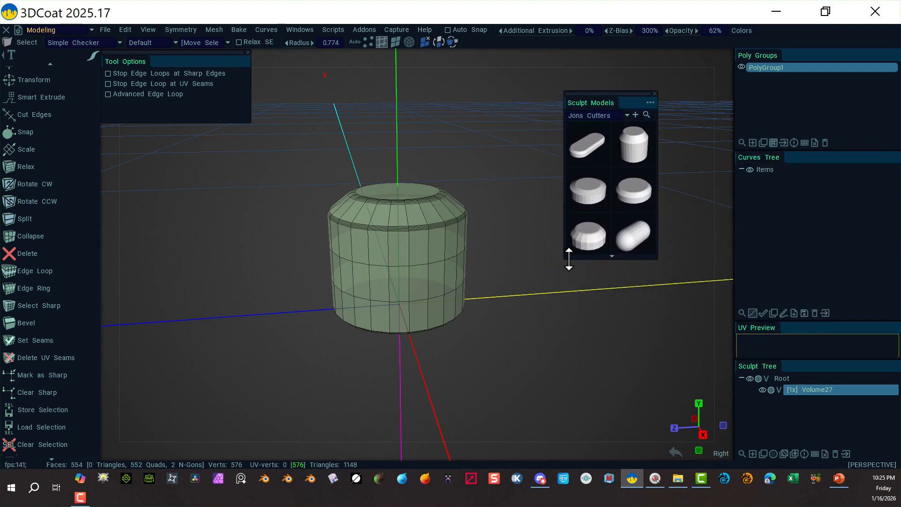
drag(569, 259, 576, 408)
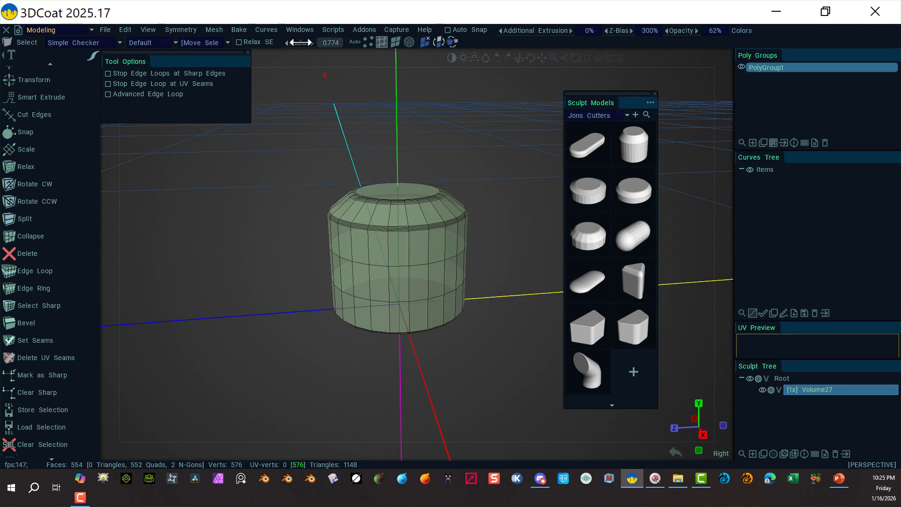
click(296, 30)
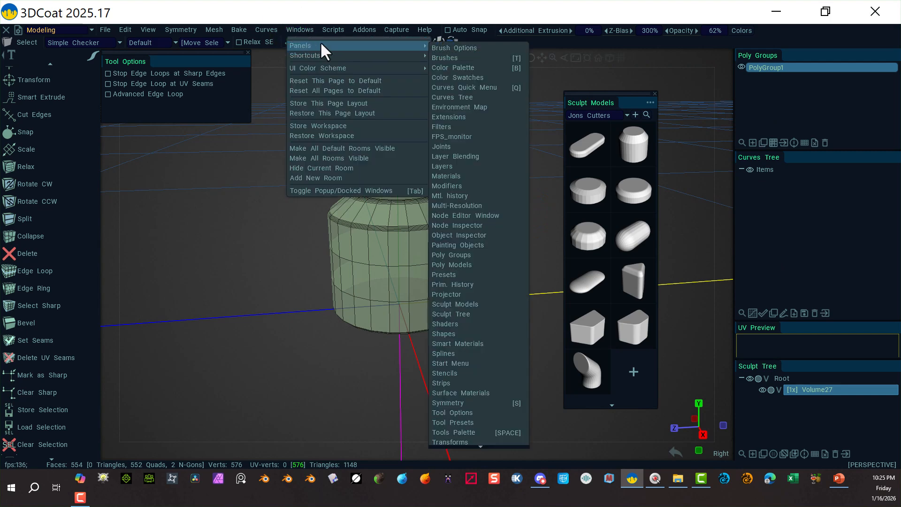
mouse_move(396, 29)
click(307, 31)
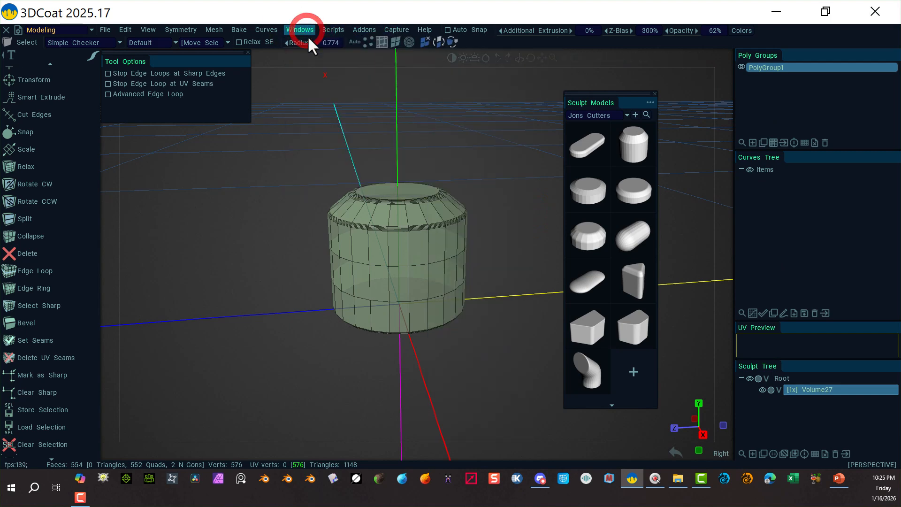
click(301, 29)
Add diskform3.obj to the Jons Cutters set in Sculpt Models, sorting the files by date to find it.
mouse_move(305, 46)
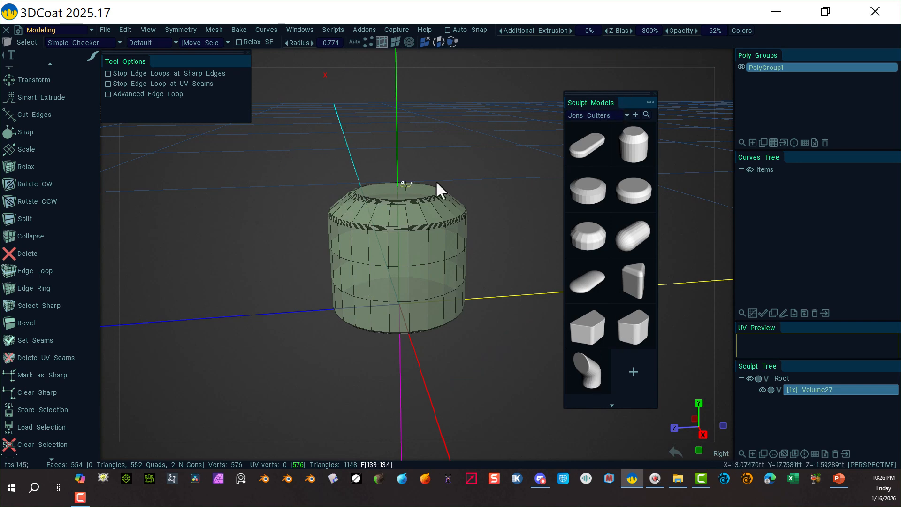
click(633, 370)
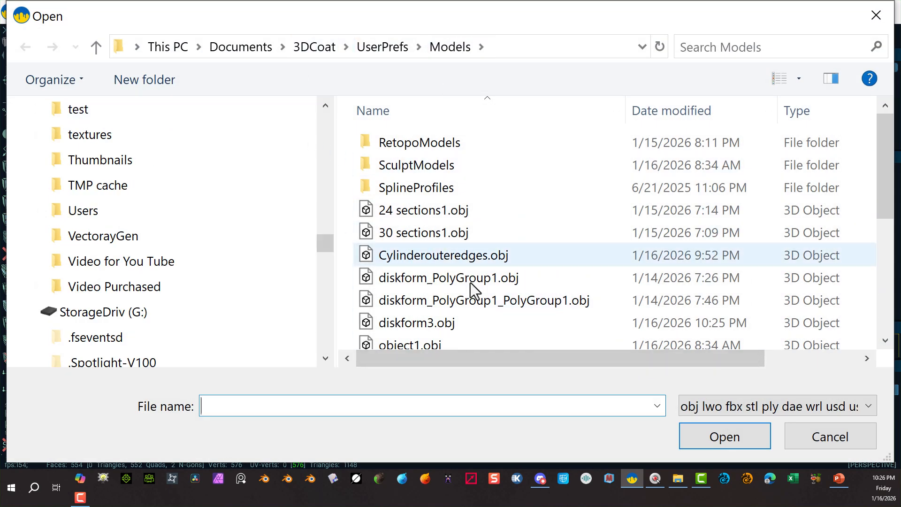
click(680, 112)
click(430, 142)
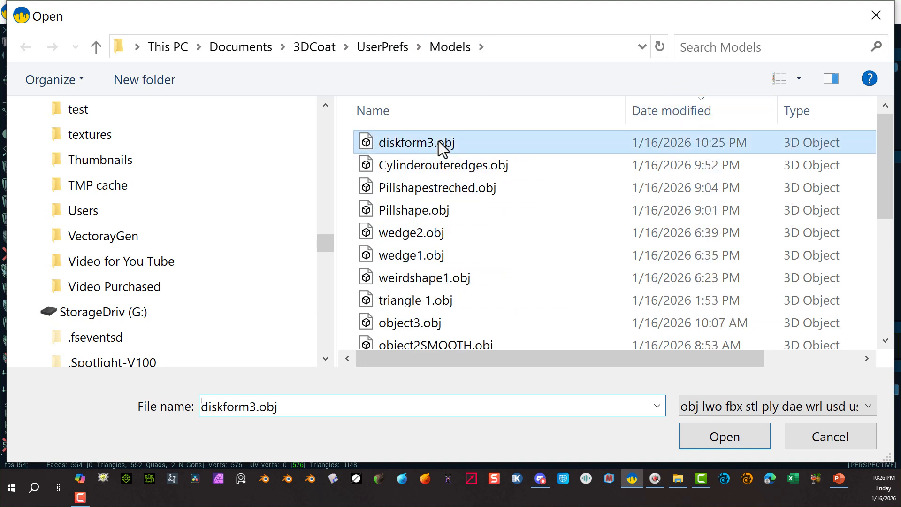
click(727, 438)
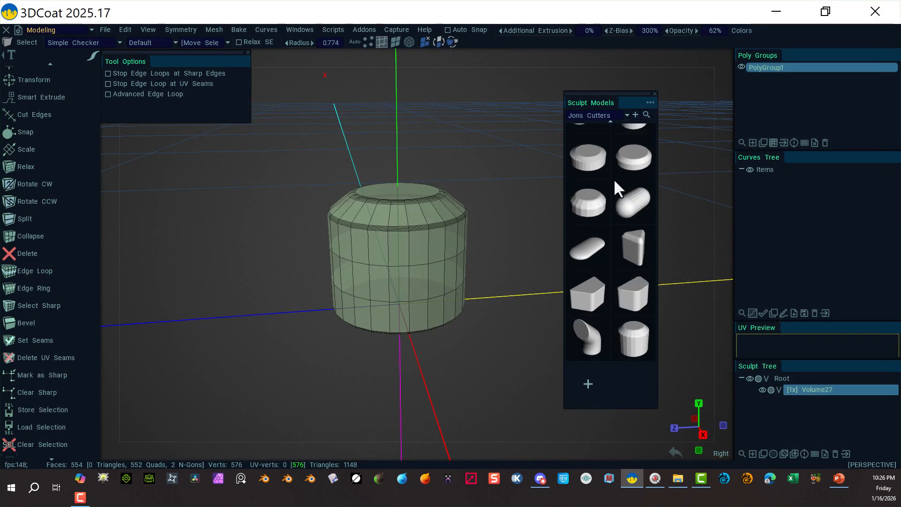
Dock the floating Sculpt Models panel back into the panel stack.
scroll(626, 186, up, 1)
scroll(605, 206, down, 1)
scroll(628, 256, up, 1)
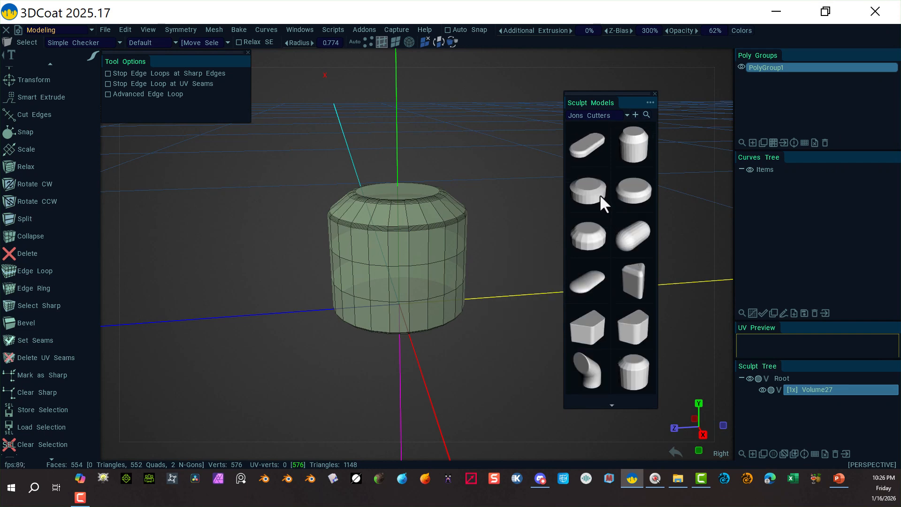
scroll(635, 340, down, 1)
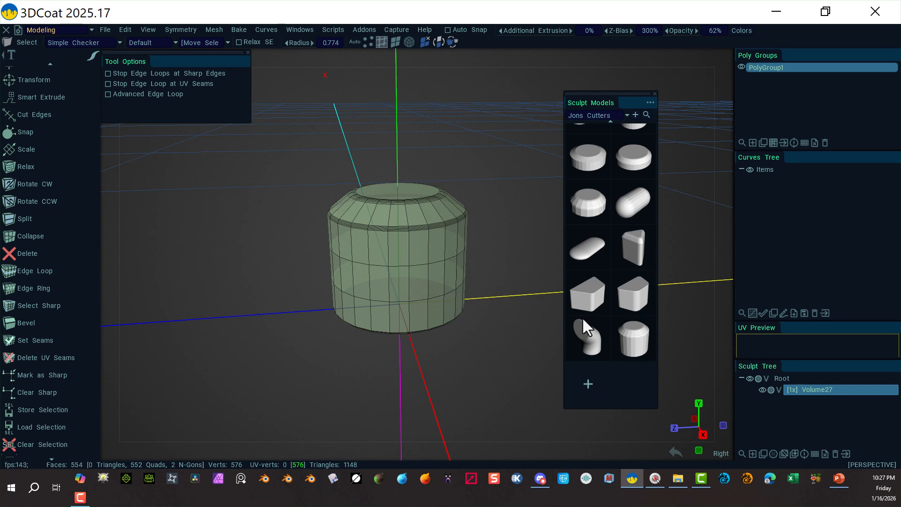
mouse_move(624, 95)
mouse_down()
mouse_move(840, 185)
mouse_move(842, 156)
mouse_move(860, 157)
mouse_up()
click(801, 155)
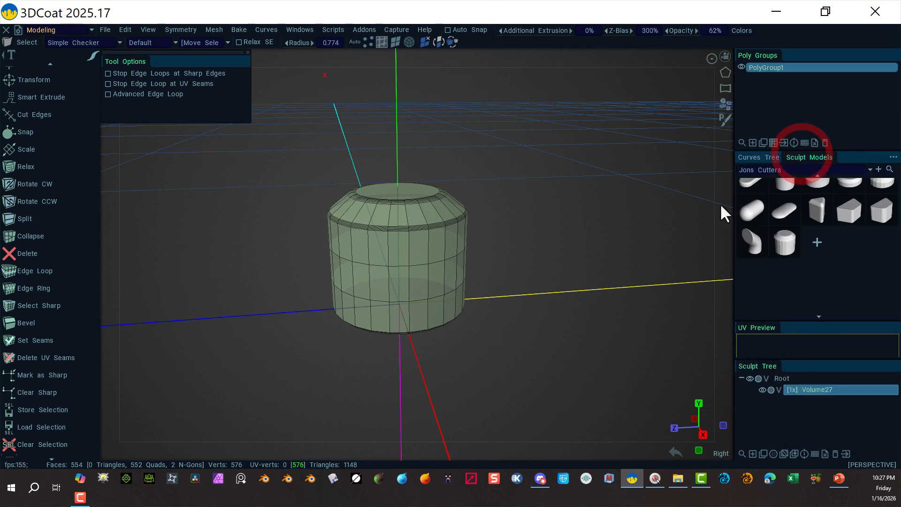
scroll(817, 227, up, 1)
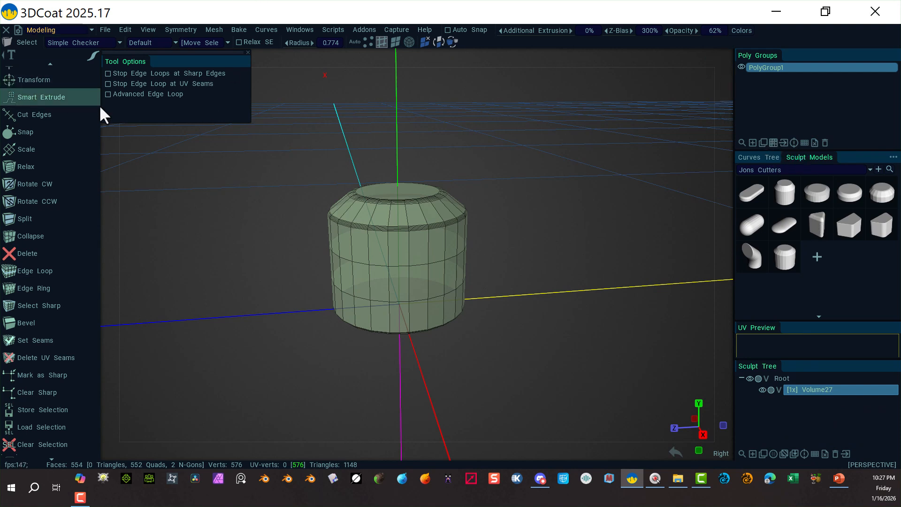
Switch to the Sculpt workspace, load the diskform3 model from Sculpt Models, and keep the apply mode on Add.
click(91, 30)
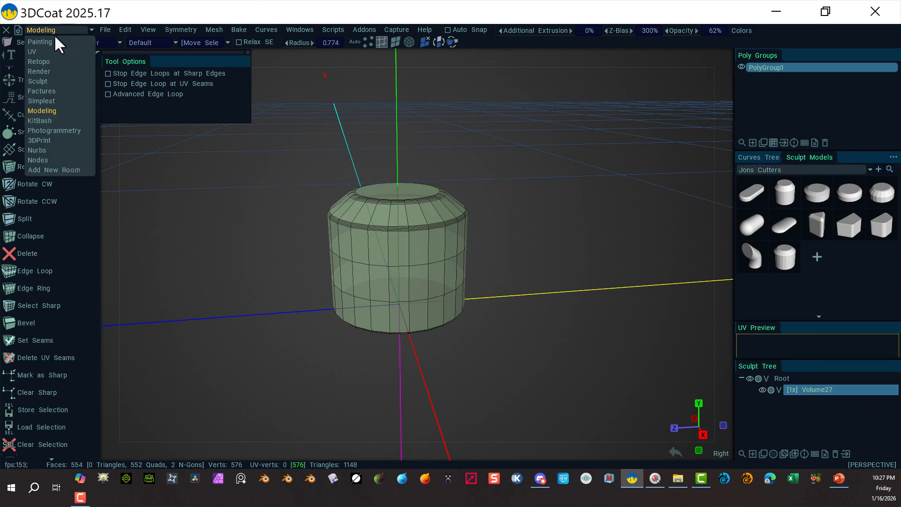
click(52, 81)
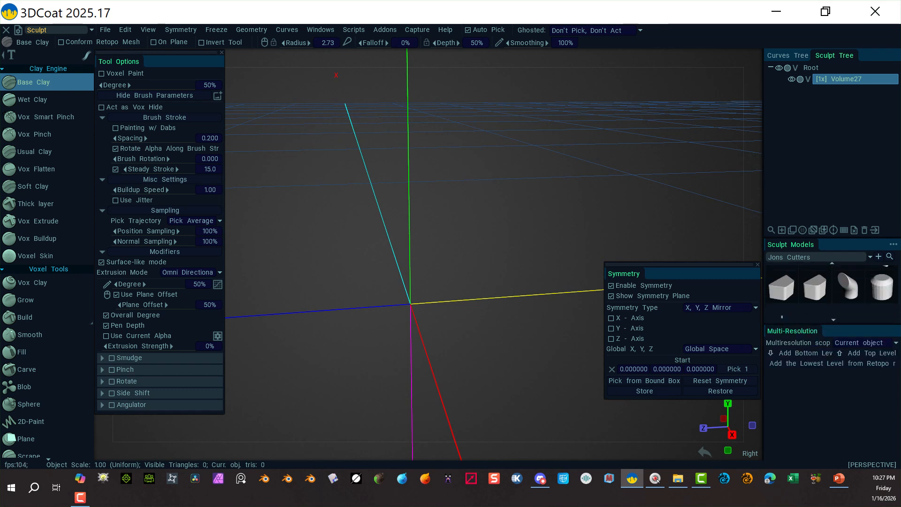
click(891, 298)
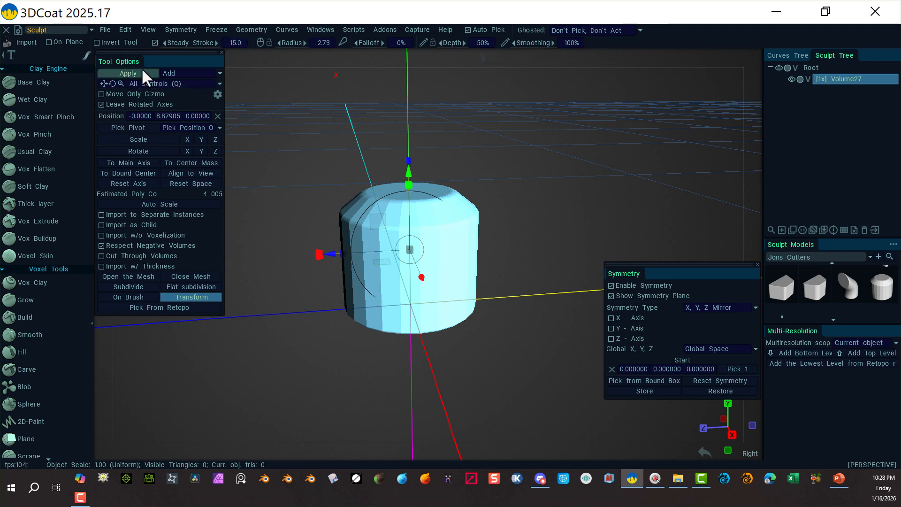
click(218, 73)
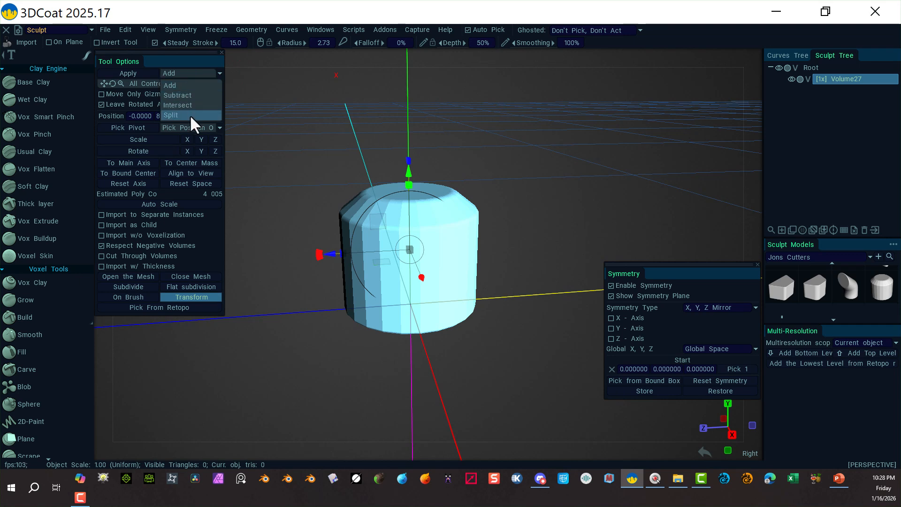
click(182, 83)
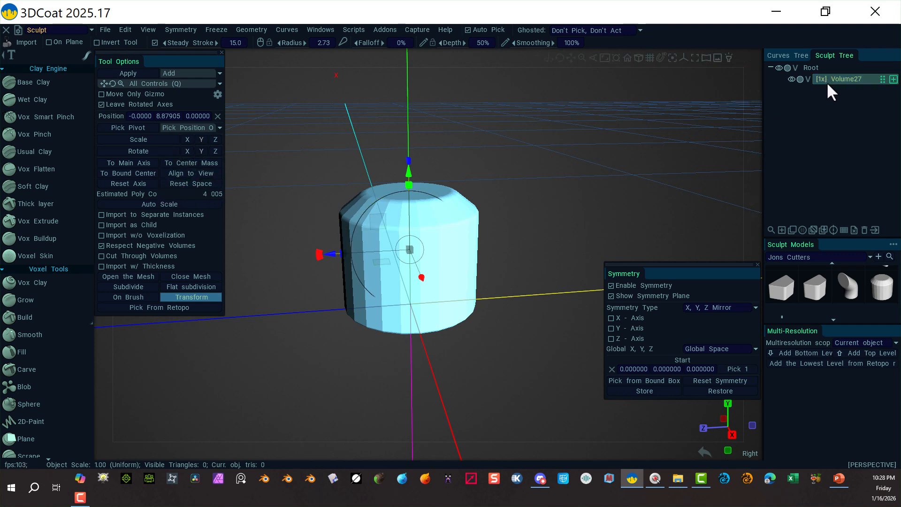
Increase the sculpt volume's resolution four times to 16x and subdivide the imported mesh.
click(843, 230)
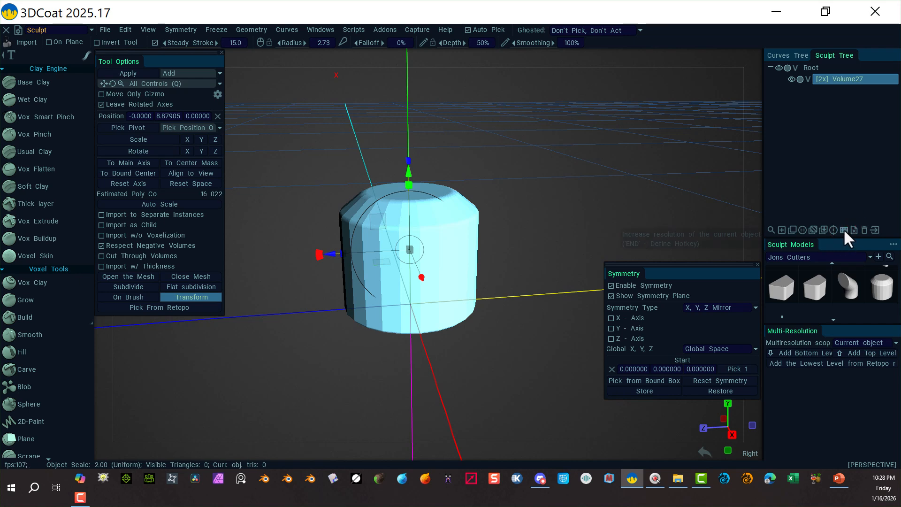
click(843, 228)
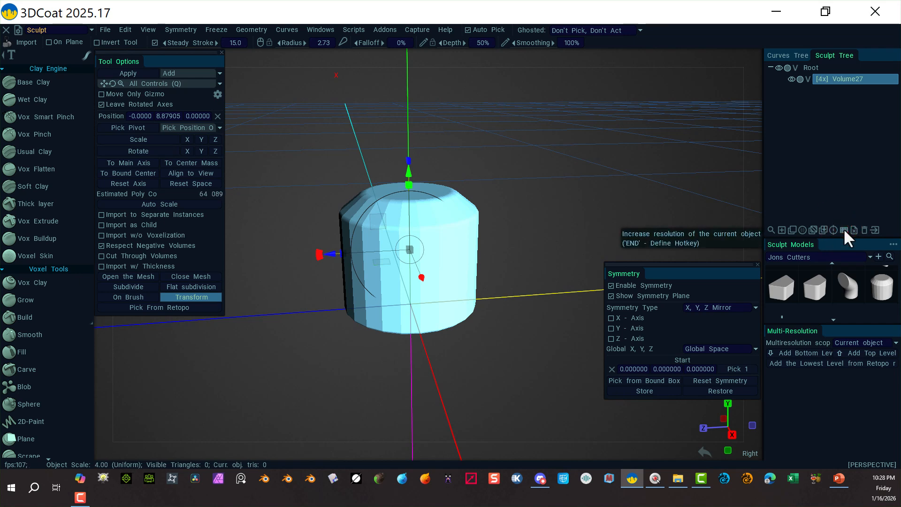
click(844, 228)
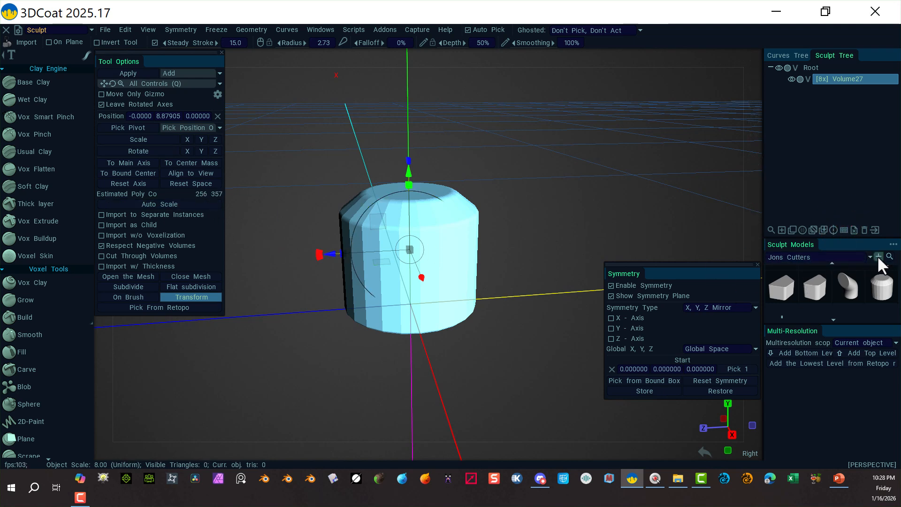
click(843, 229)
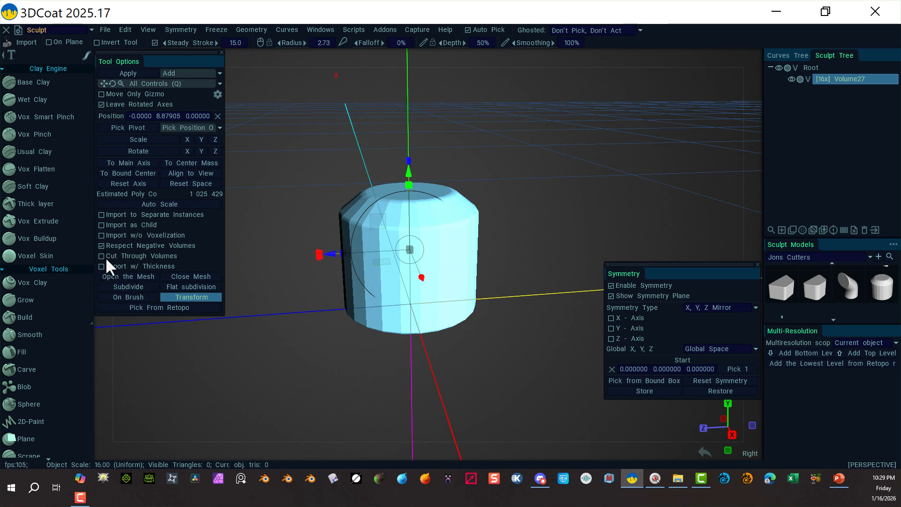
click(118, 286)
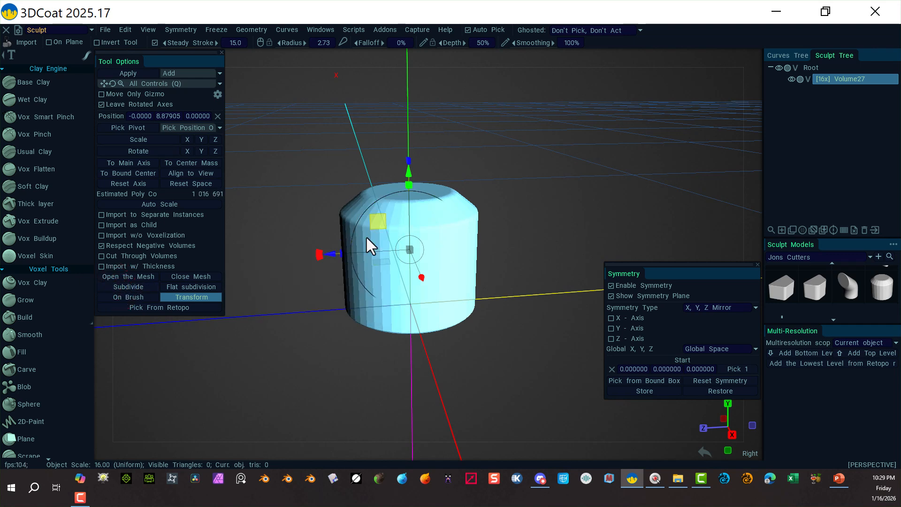
Subdivide the imported mesh three more times and apply it to the volume, keeping its initial scale and position for export.
click(139, 286)
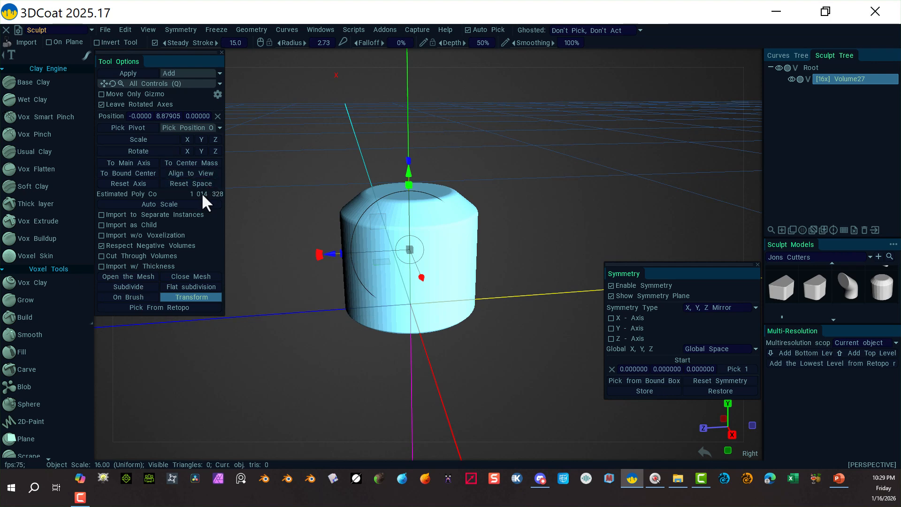
click(137, 286)
click(145, 288)
click(142, 72)
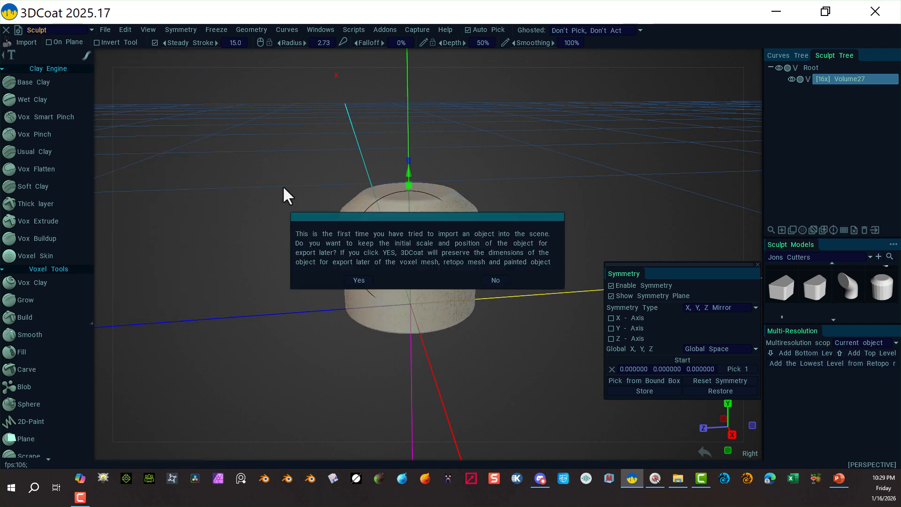
click(358, 280)
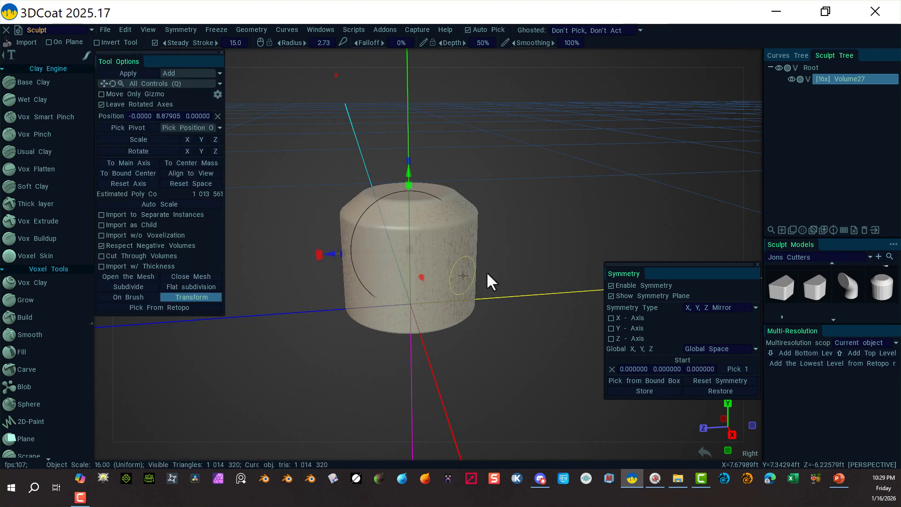
Move the leftover import preview off the applied cylinder and enable X and Z axis symmetry.
drag(332, 257, 697, 182)
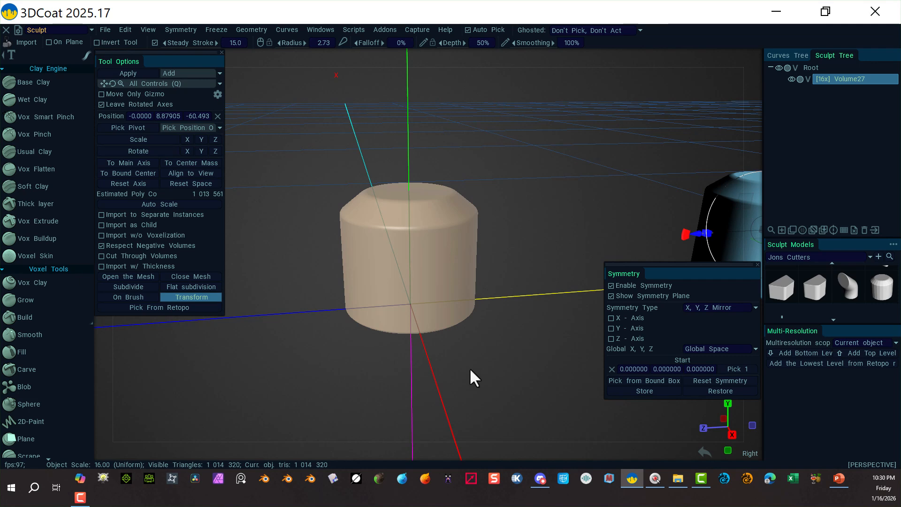
scroll(471, 391, up, 5)
scroll(519, 372, down, 3)
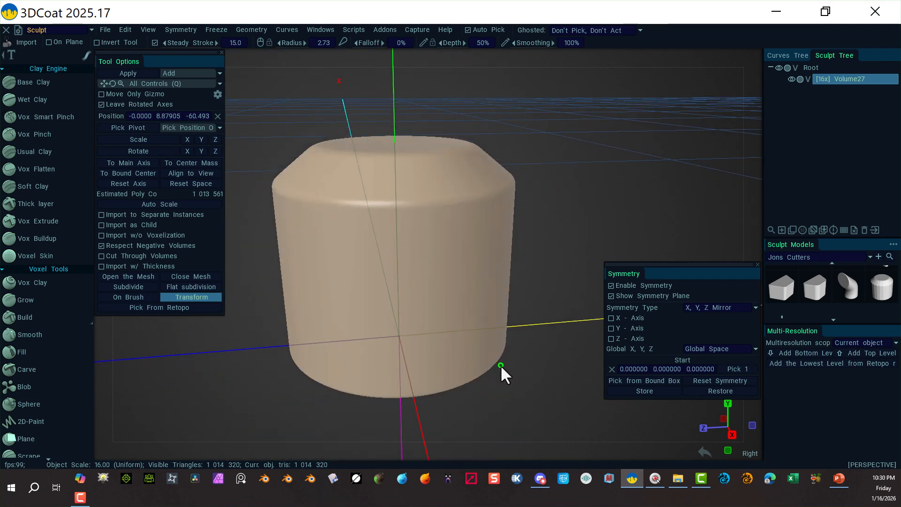
alt+drag(514, 389, 554, 425)
scroll(540, 242, down, 4)
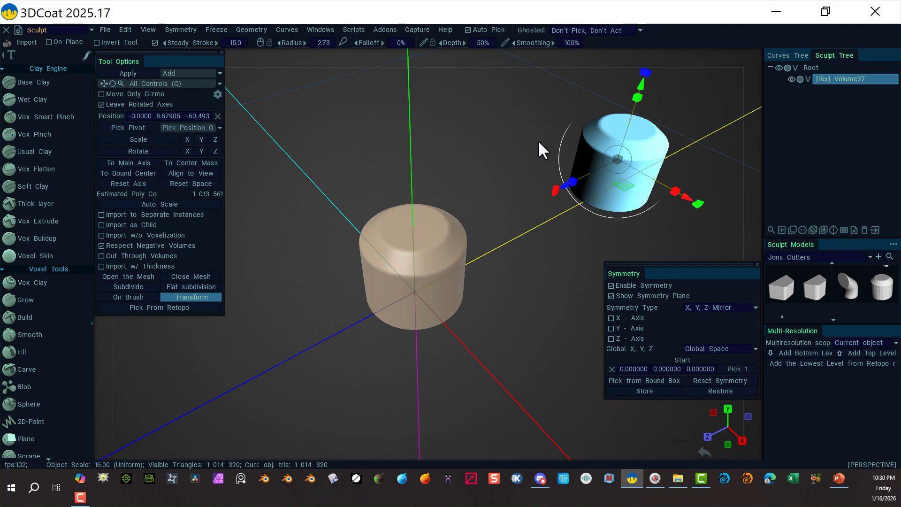
alt+drag(579, 317, 499, 308)
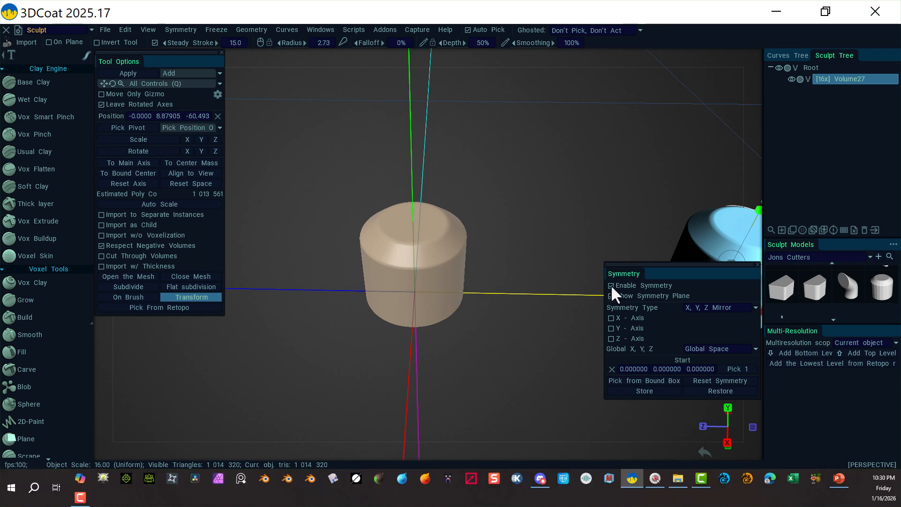
click(611, 318)
click(611, 339)
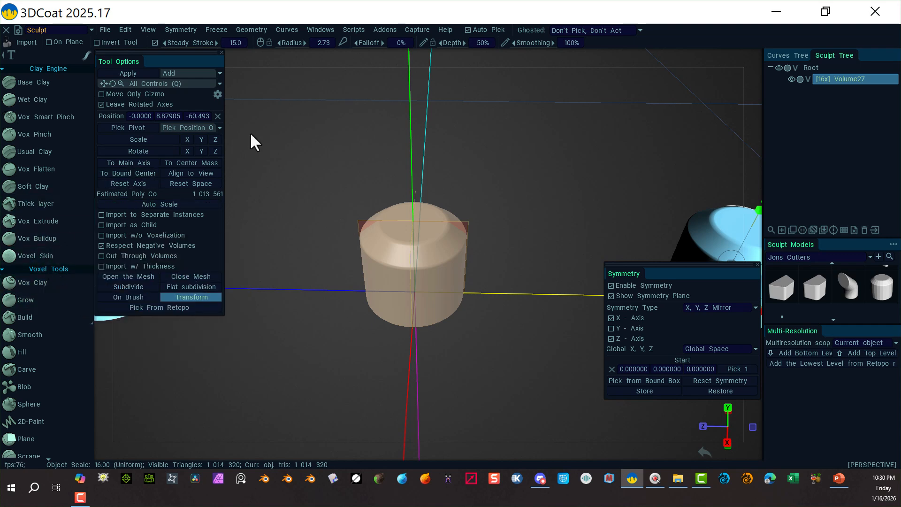
Push the import preview further aside, leave the import tool and select the Pose tool.
alt+drag(333, 175, 410, 196)
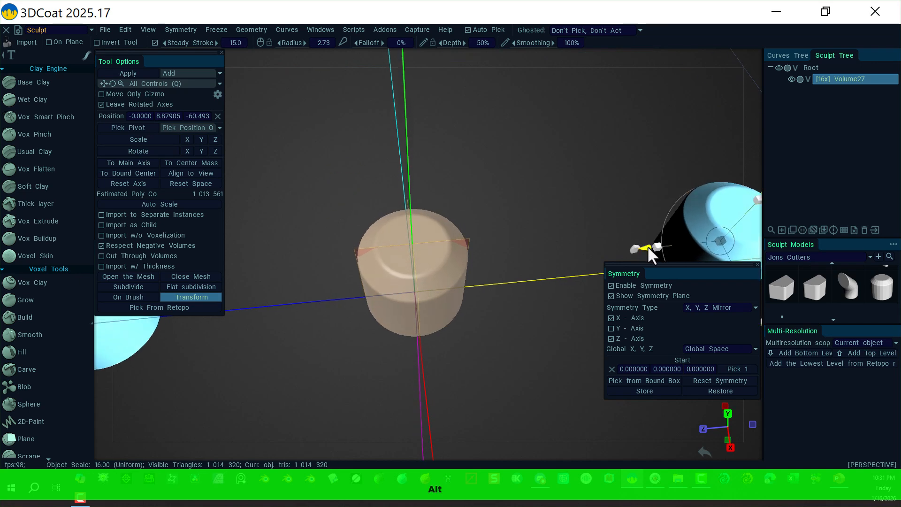
drag(647, 246, 900, 192)
drag(716, 190, 590, 219)
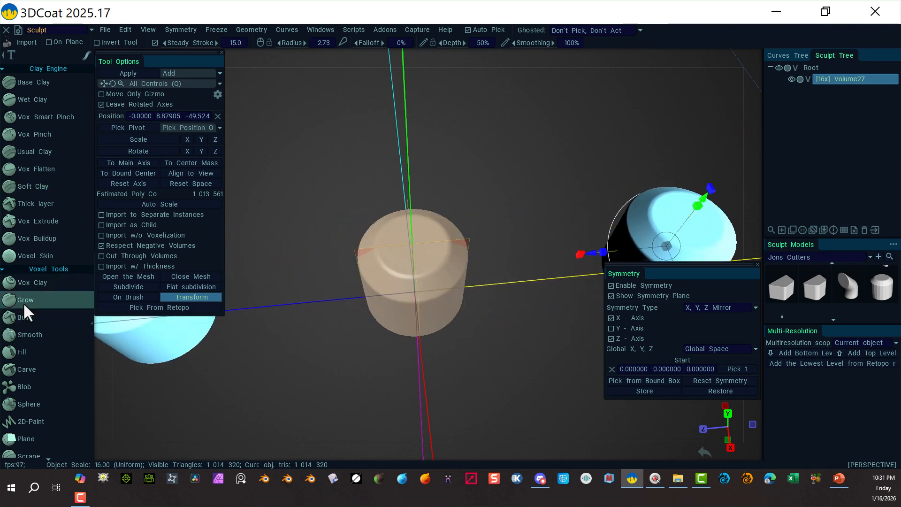
click(32, 311)
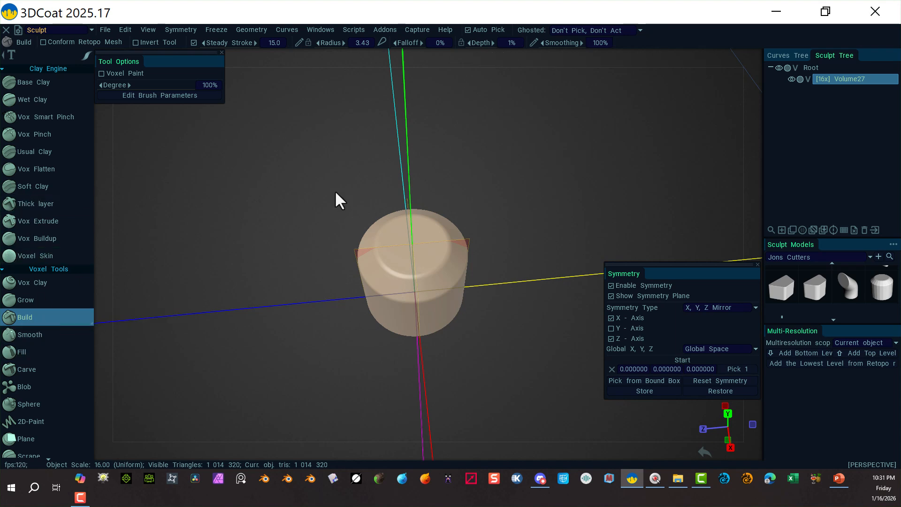
scroll(44, 376, down, 5)
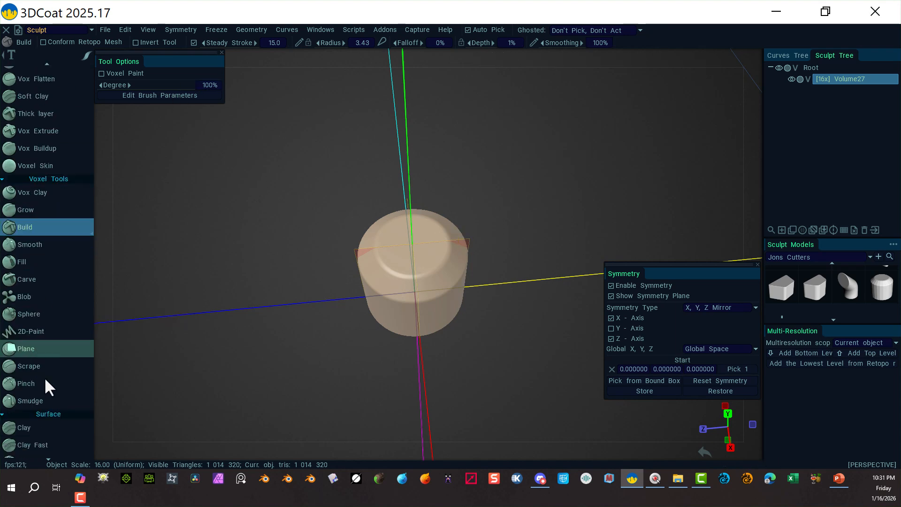
scroll(45, 381, down, 12)
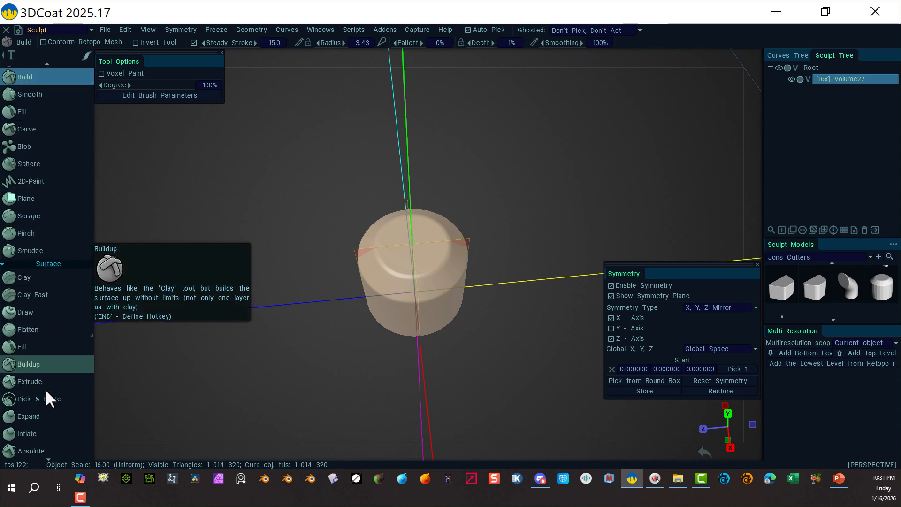
scroll(47, 384, down, 10)
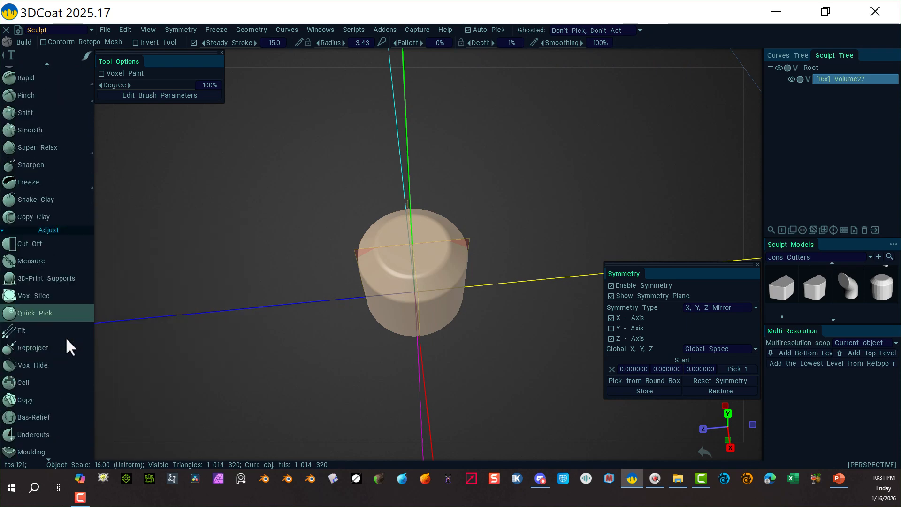
scroll(58, 342, down, 1)
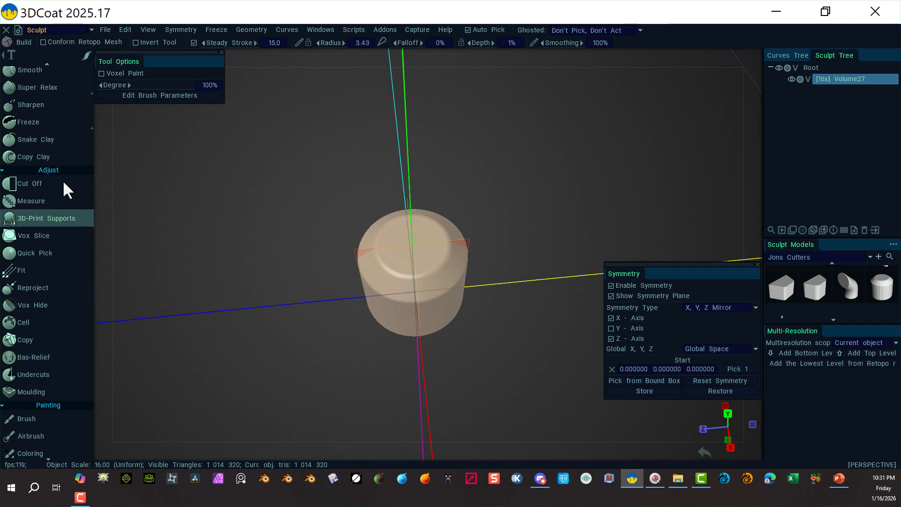
scroll(71, 310, down, 8)
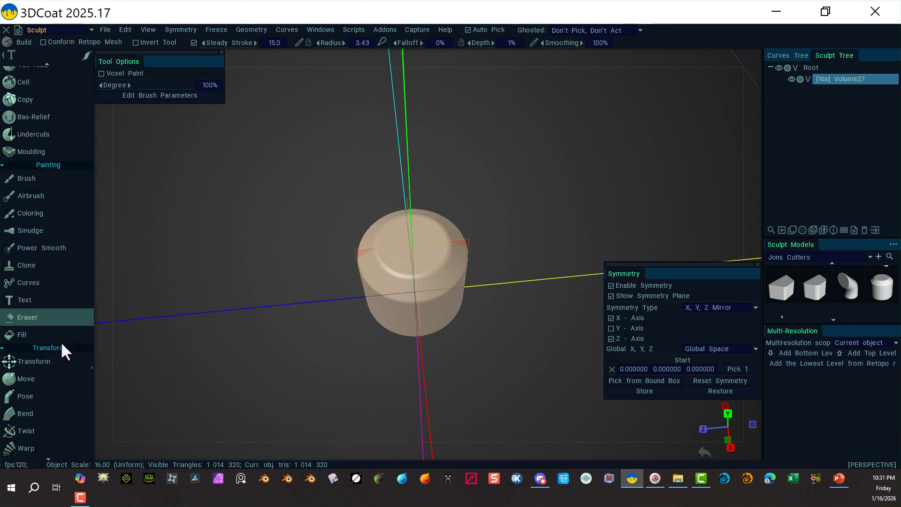
scroll(60, 364, down, 3)
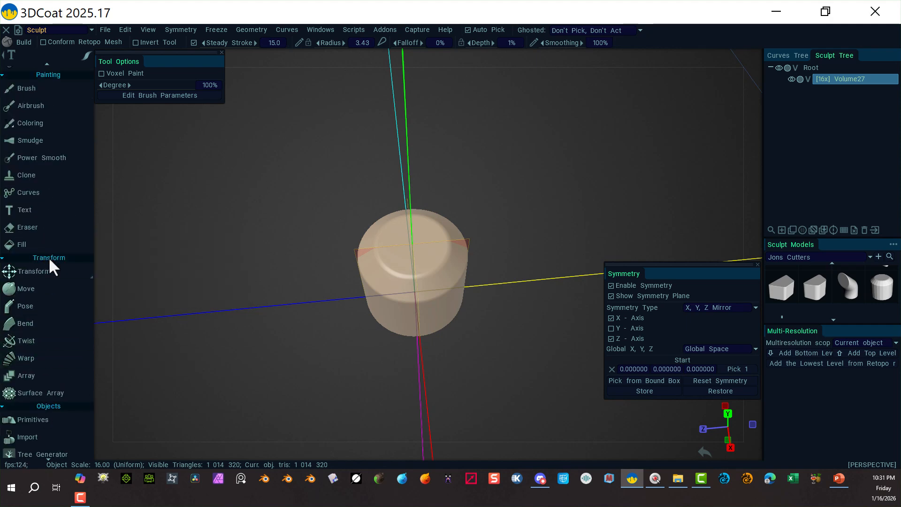
click(27, 306)
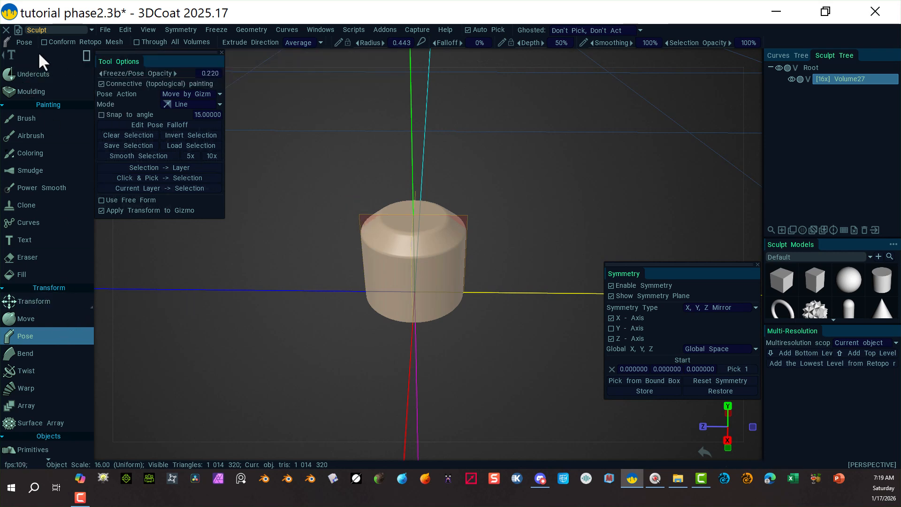
In Top view, select part of the cylinder with a line Pose selection and try stretching it with the gizmo.
mouse_move(84, 55)
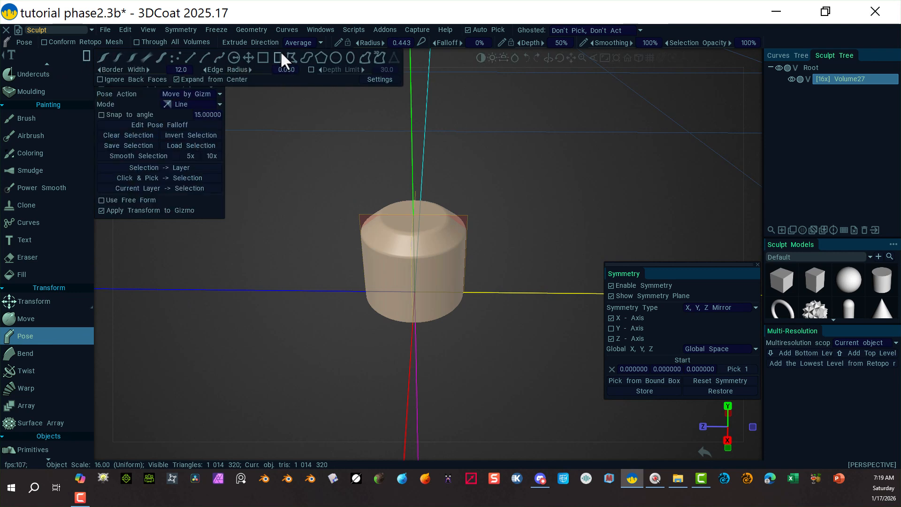
click(102, 60)
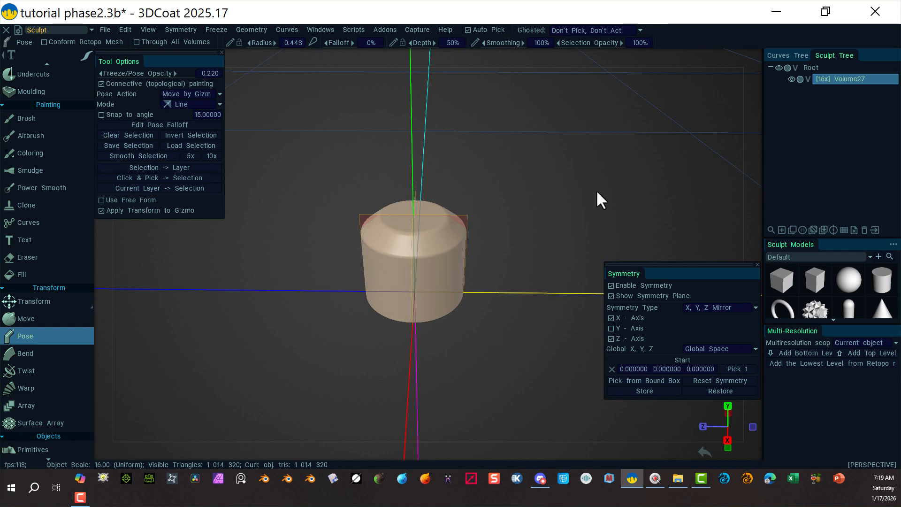
mouse_move(761, 71)
click(755, 56)
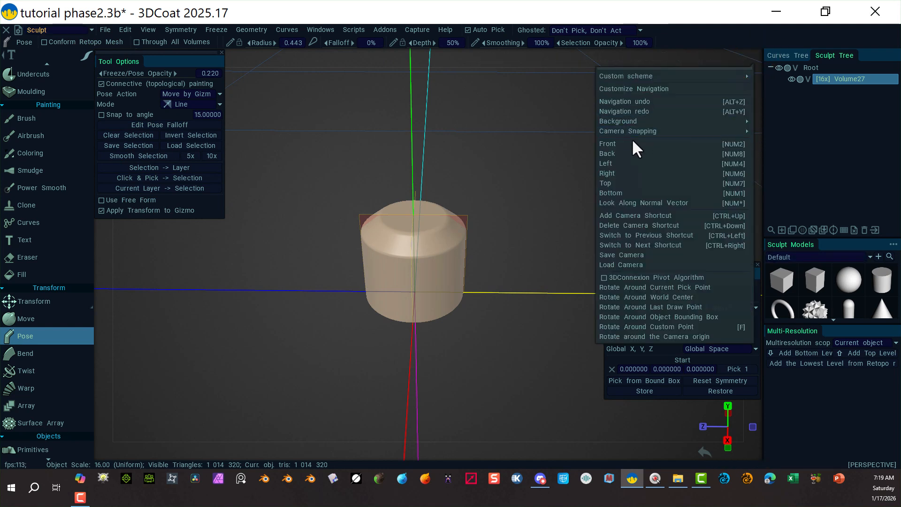
click(635, 182)
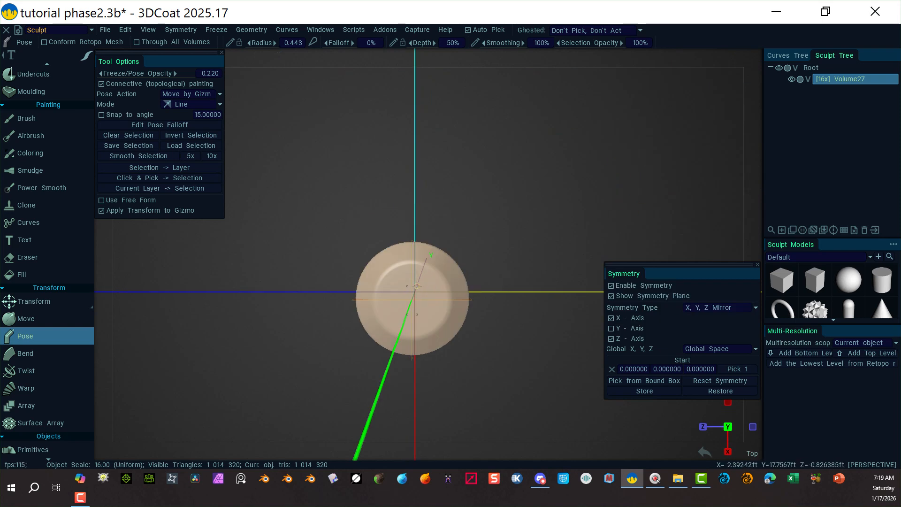
drag(416, 285, 381, 279)
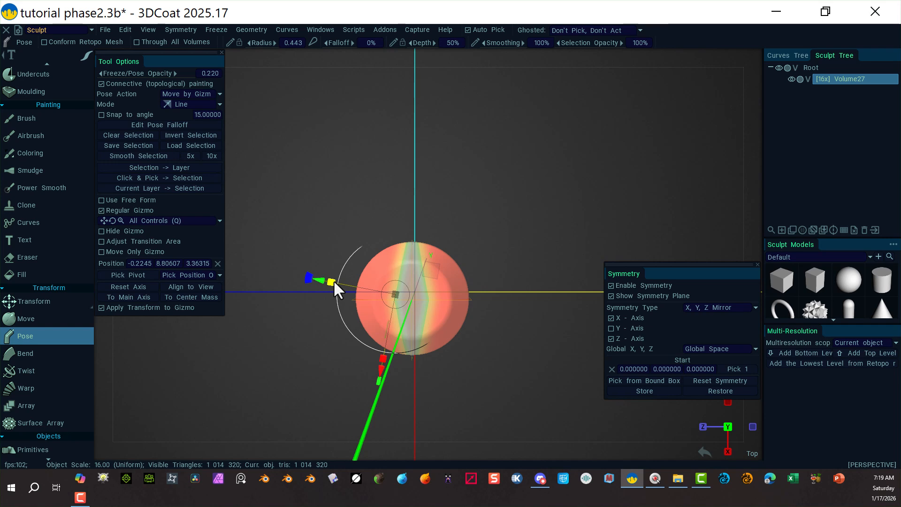
drag(332, 280, 226, 284)
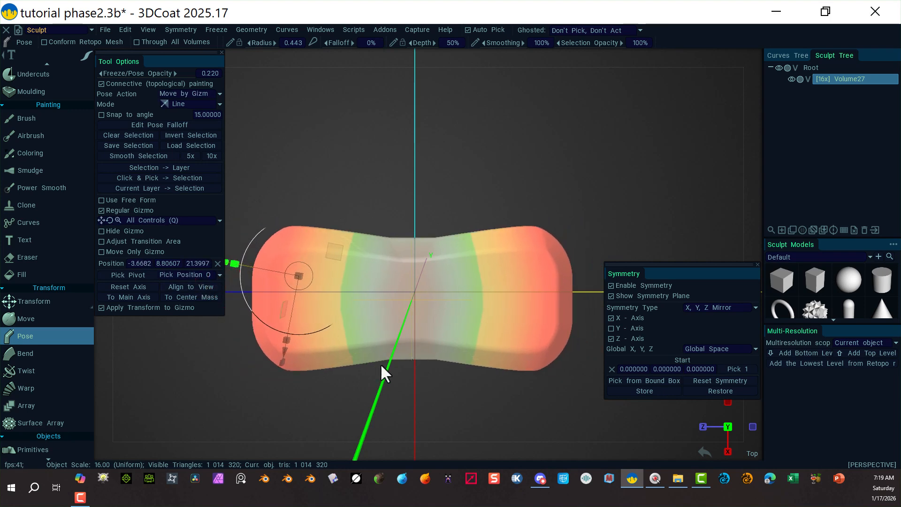
alt+drag(413, 407, 471, 331)
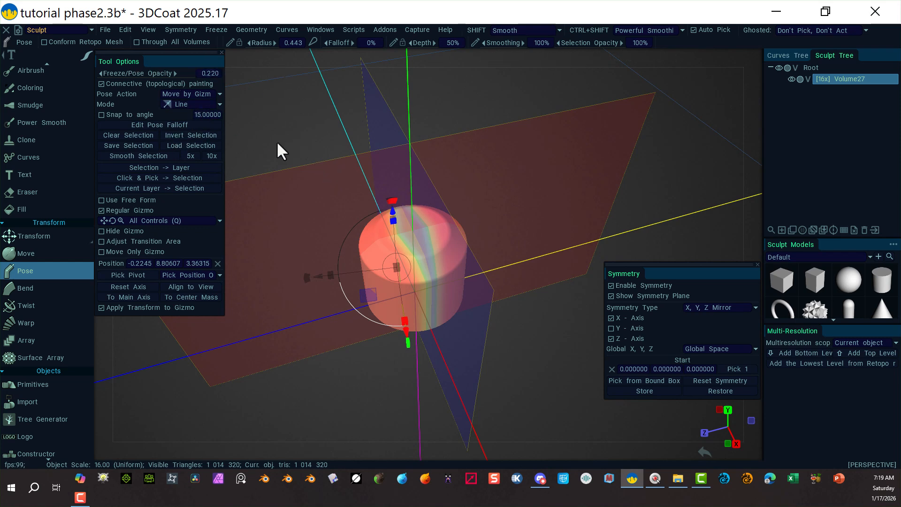
Select the whole cylinder with a rectangular Pose selection.
mouse_move(86, 58)
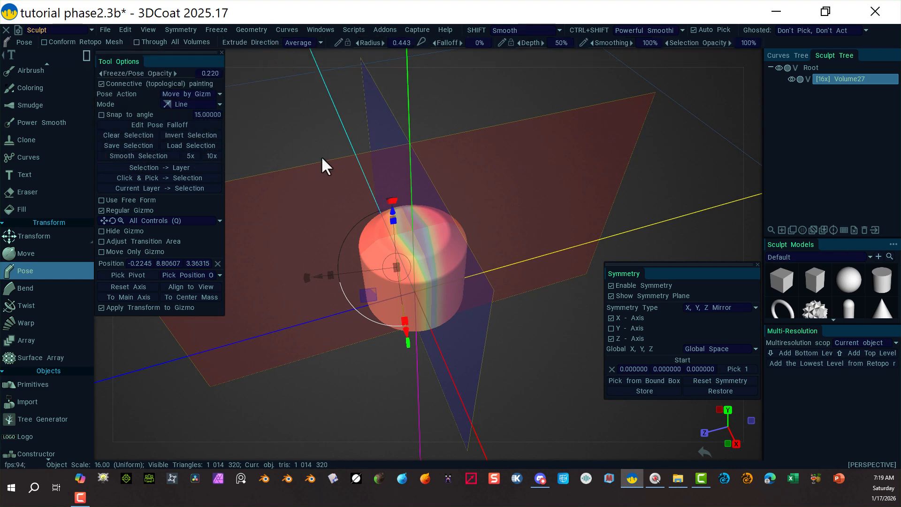
drag(310, 137, 524, 365)
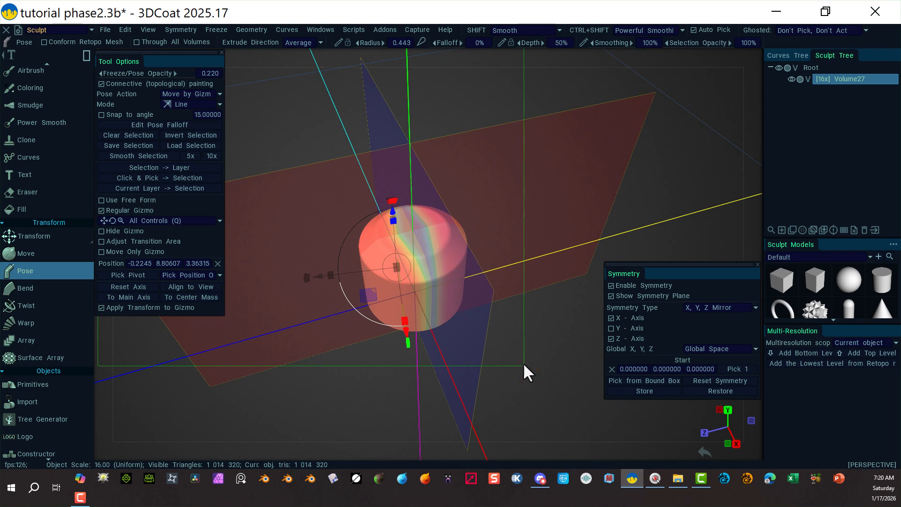
drag(493, 399, 488, 396)
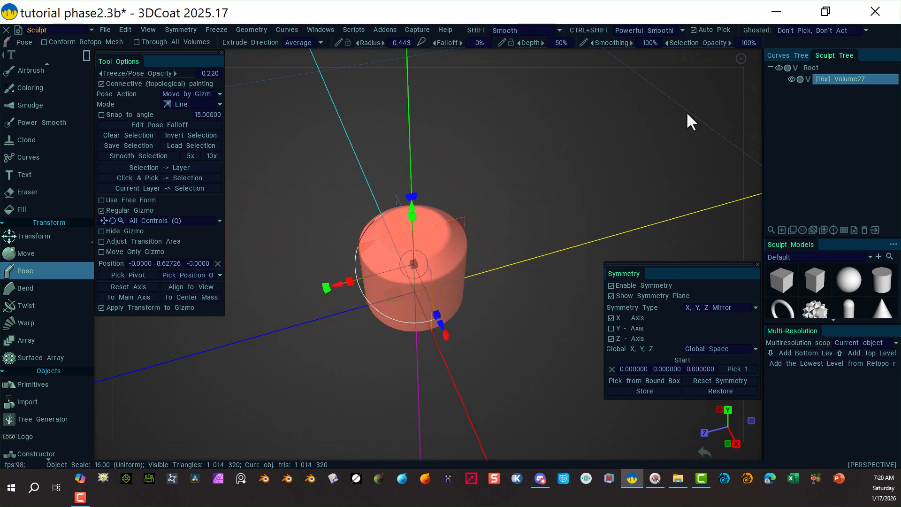
Switch to an orthographic Top view and dock the Symmetry panel into the panel tabs.
click(753, 57)
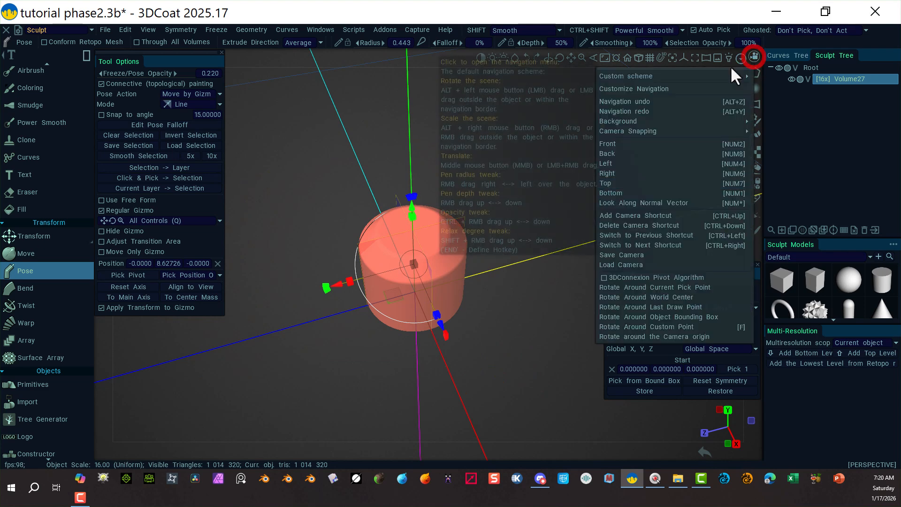
click(623, 185)
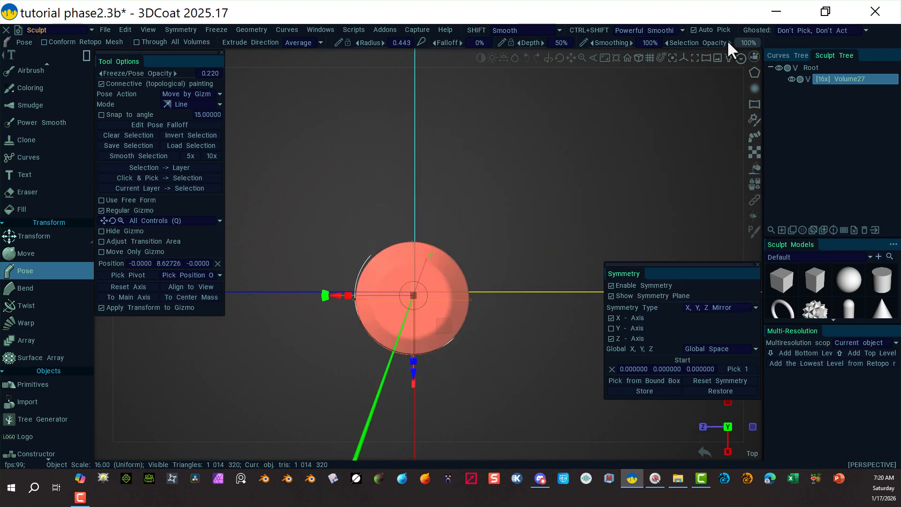
click(639, 58)
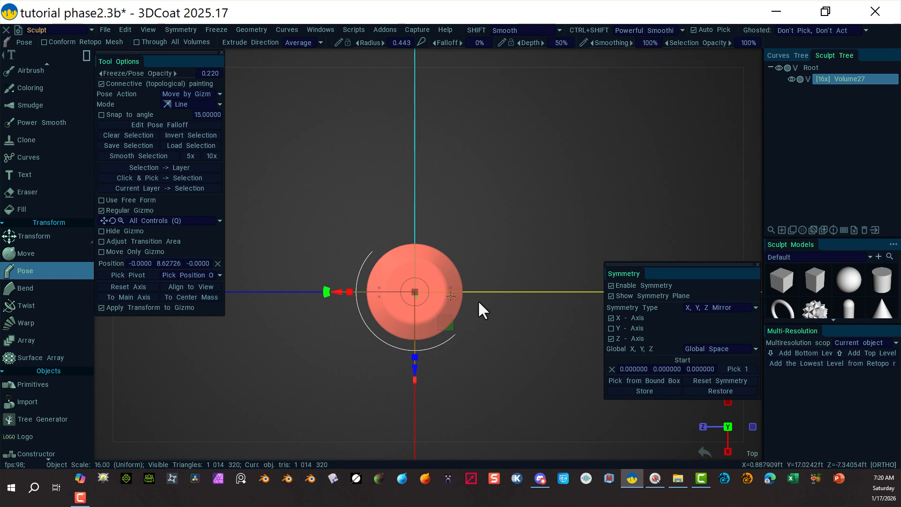
right_drag(514, 358, 375, 354)
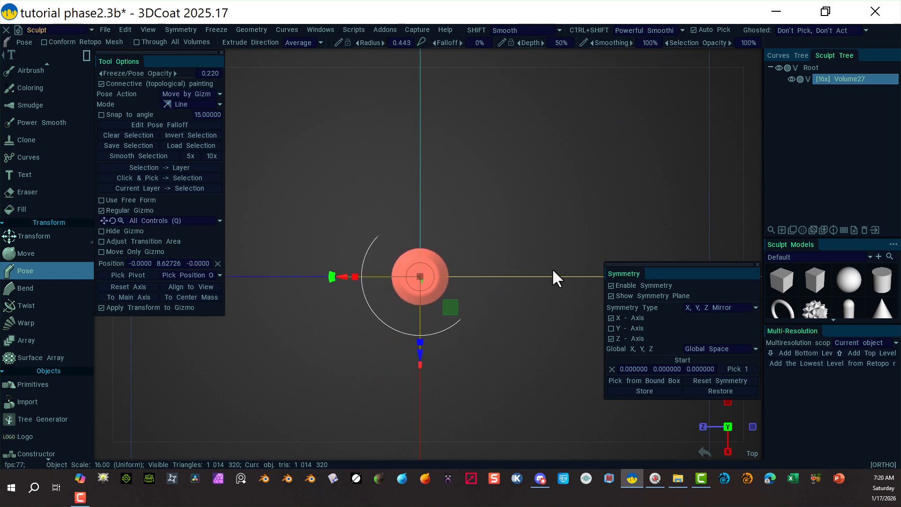
mouse_move(665, 263)
mouse_down()
mouse_move(664, 84)
mouse_move(789, 74)
mouse_move(816, 96)
mouse_move(835, 58)
mouse_move(848, 66)
mouse_move(868, 53)
mouse_up()
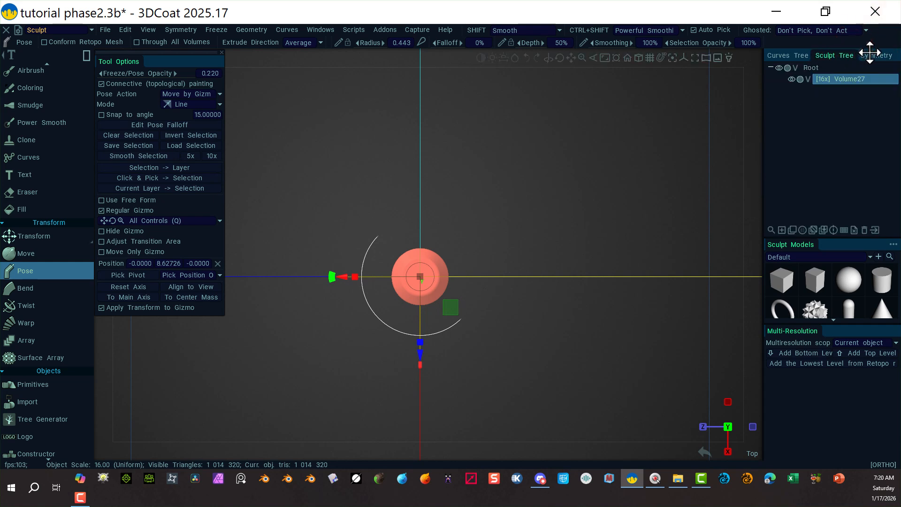
right_drag(305, 389, 323, 358)
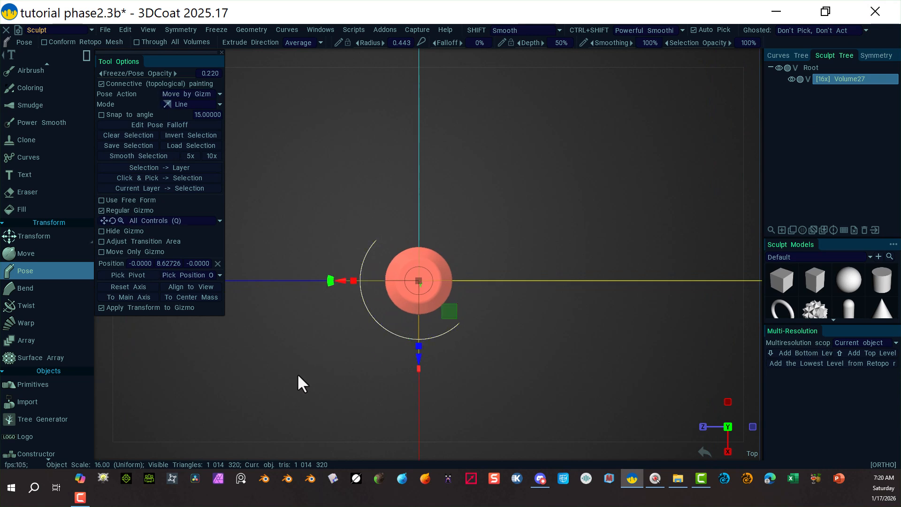
drag(296, 373, 309, 353)
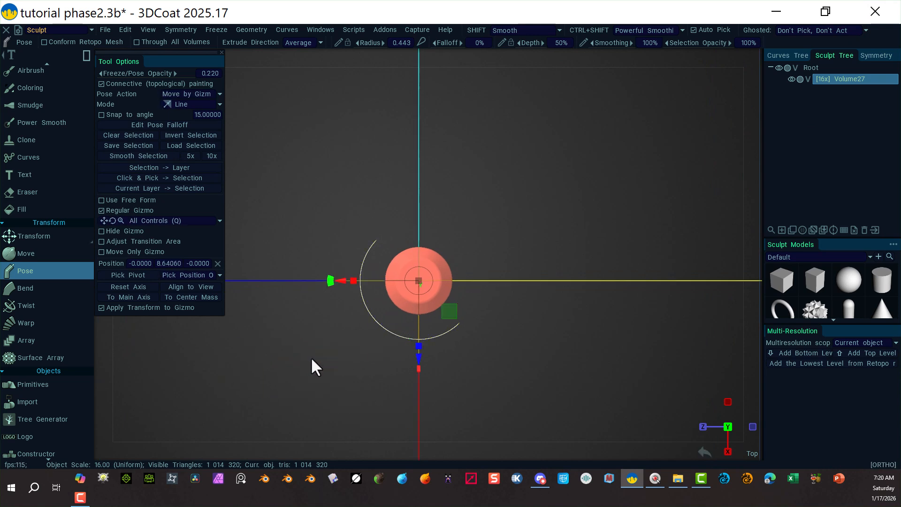
Stretch the selected cylinder with the Pose gizmo along two axes into a rounded rectangular slab and apply the transform.
middle_drag(312, 359, 515, 277)
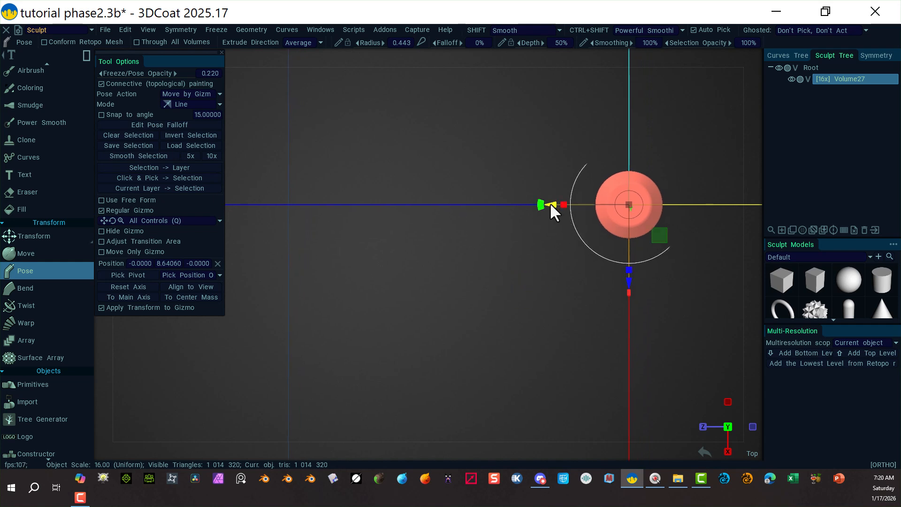
click(873, 55)
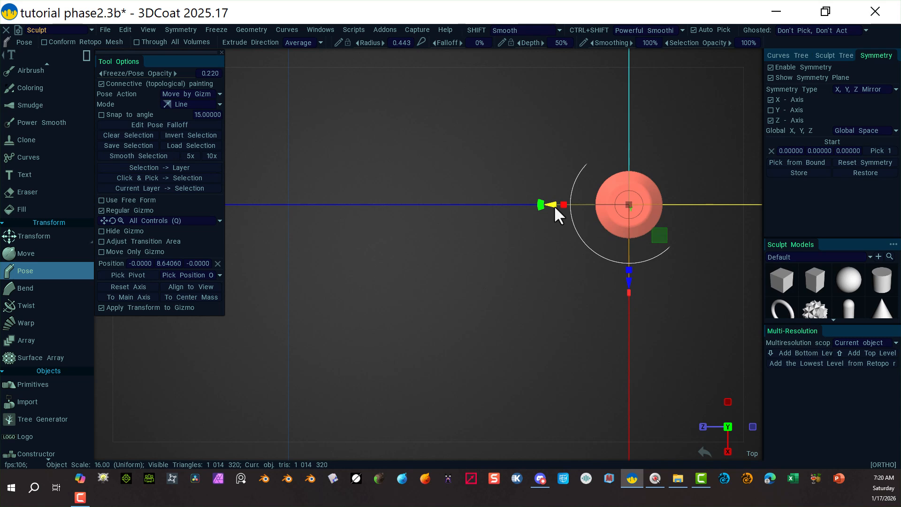
drag(553, 205, 437, 230)
right_drag(654, 109, 611, 109)
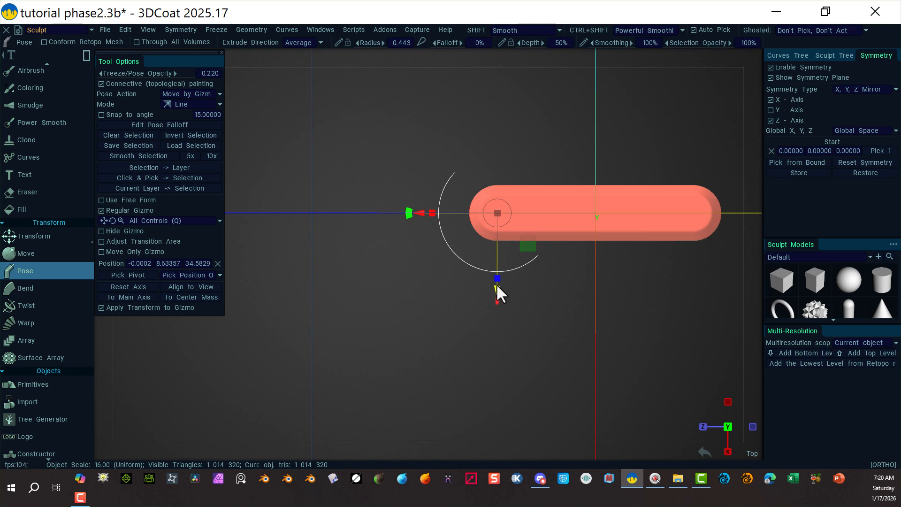
drag(495, 290, 489, 338)
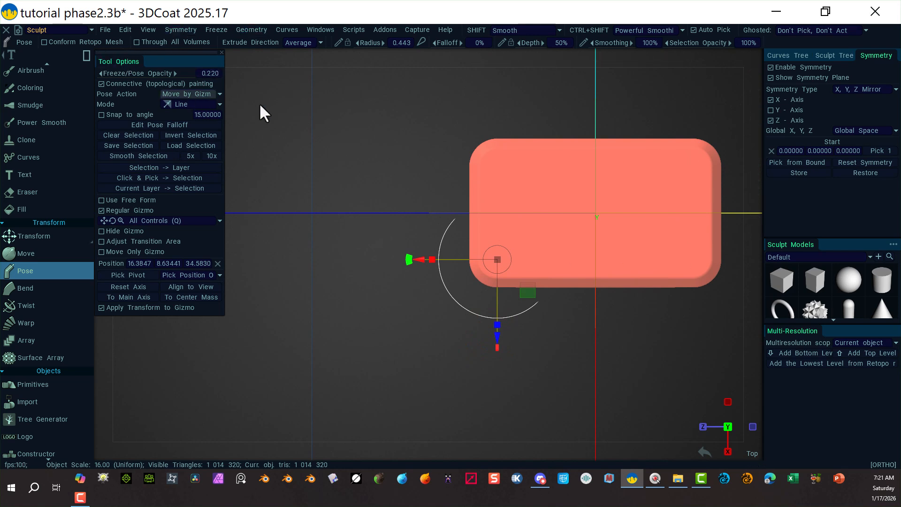
key(Return)
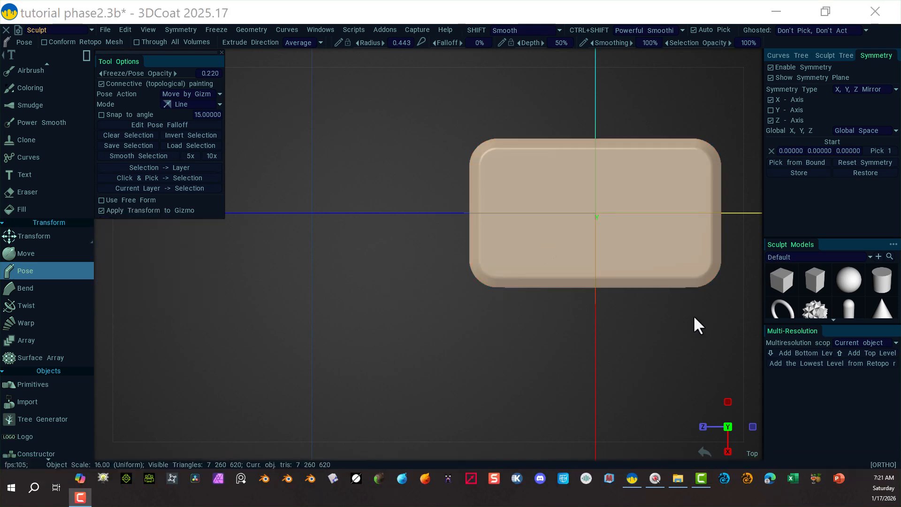
Resample the sculpt volume to a required poly count of 2000000.
key(alt)
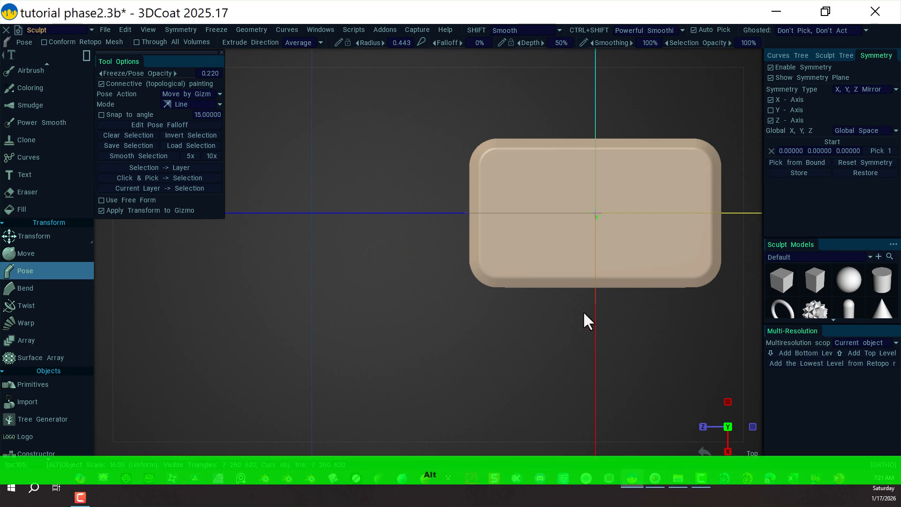
alt+drag(491, 368, 179, 362)
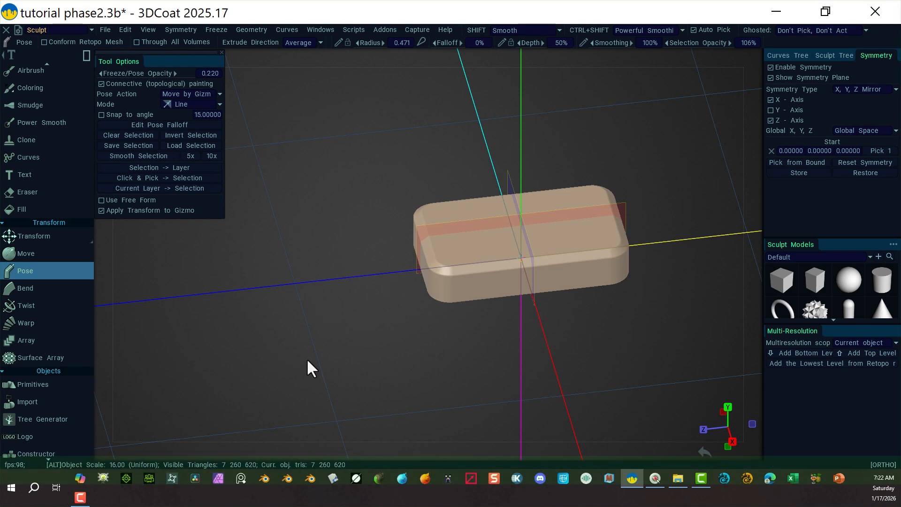
alt+drag(306, 361, 336, 353)
alt+right_drag(336, 353, 95, 296)
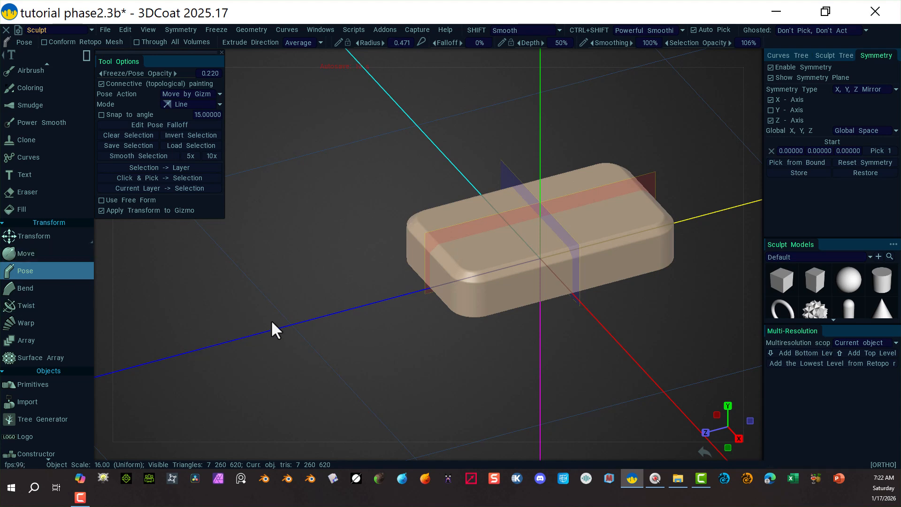
key(space)
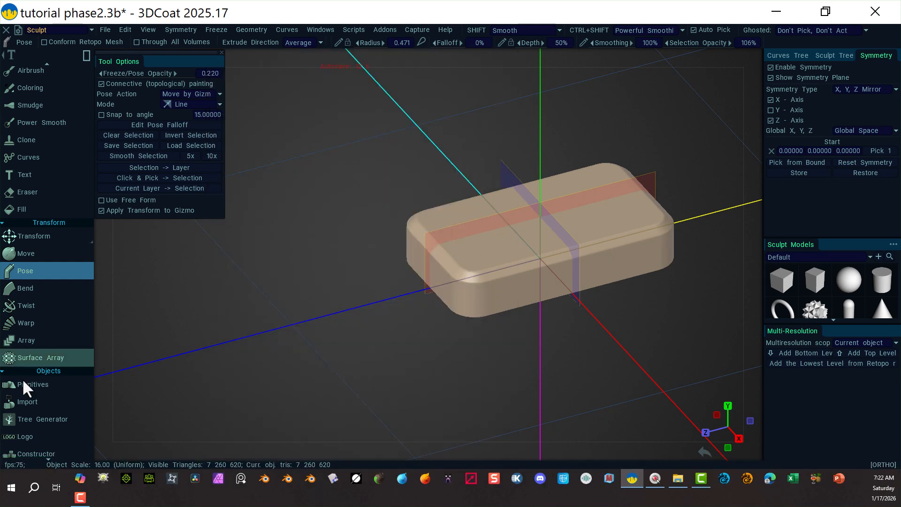
scroll(23, 381, down, 10)
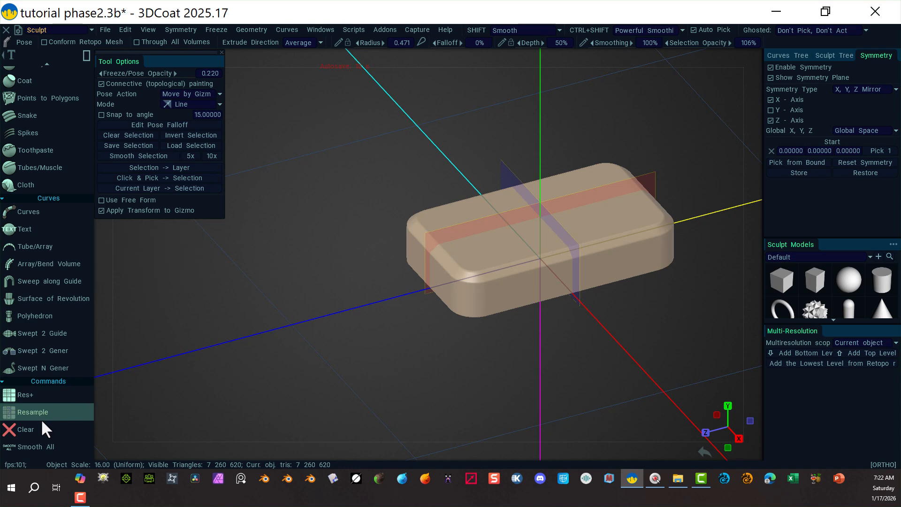
click(69, 412)
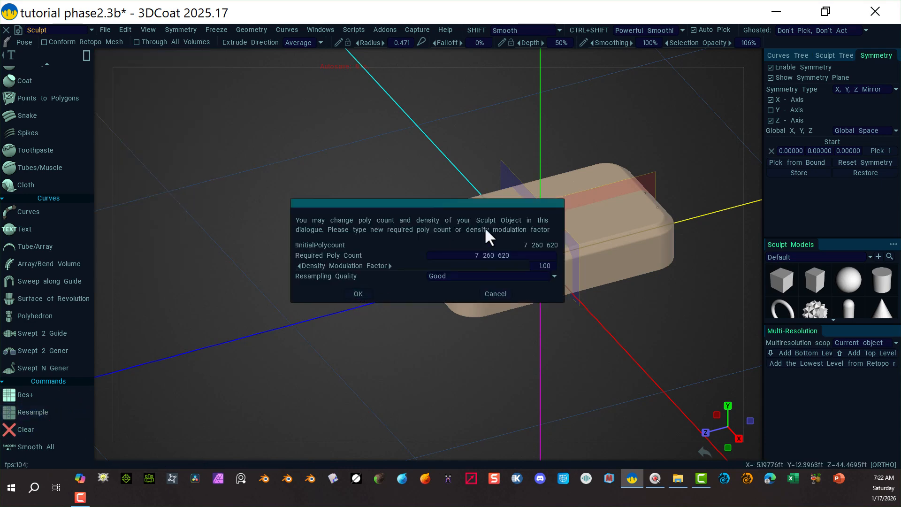
click(511, 255)
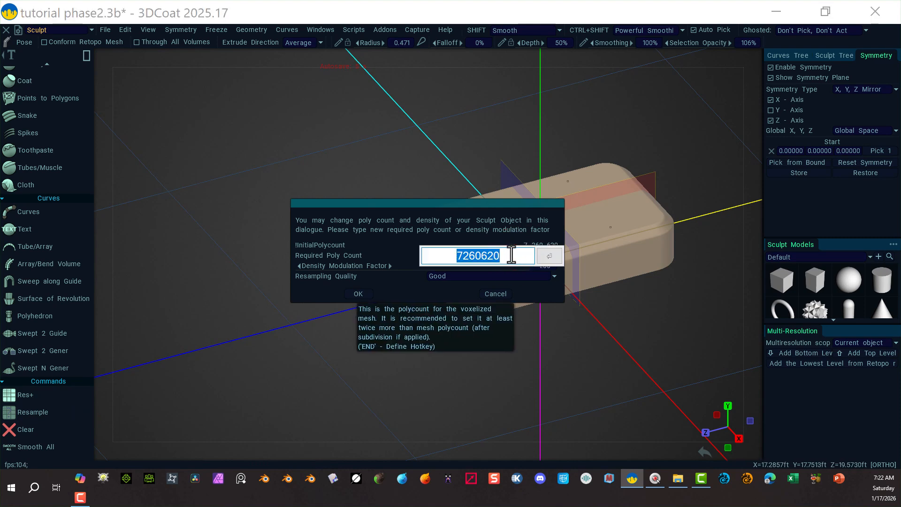
text(2)
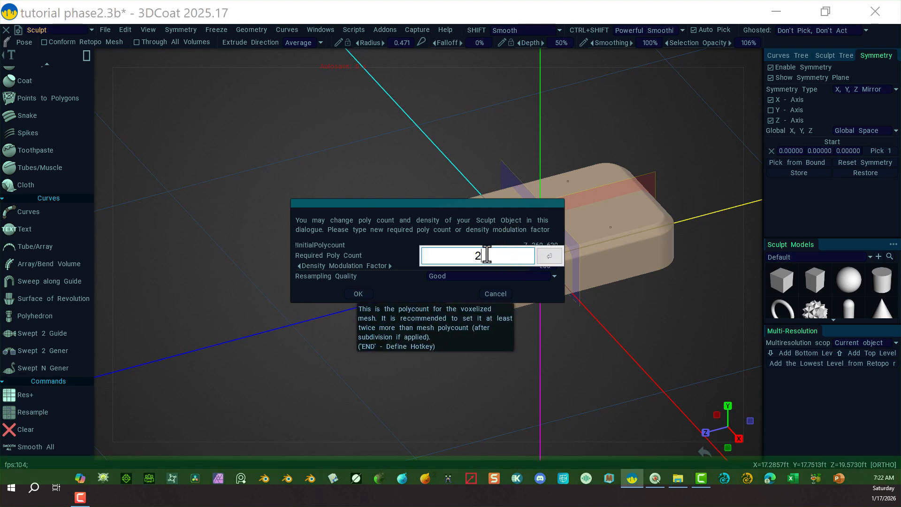
text(0000)
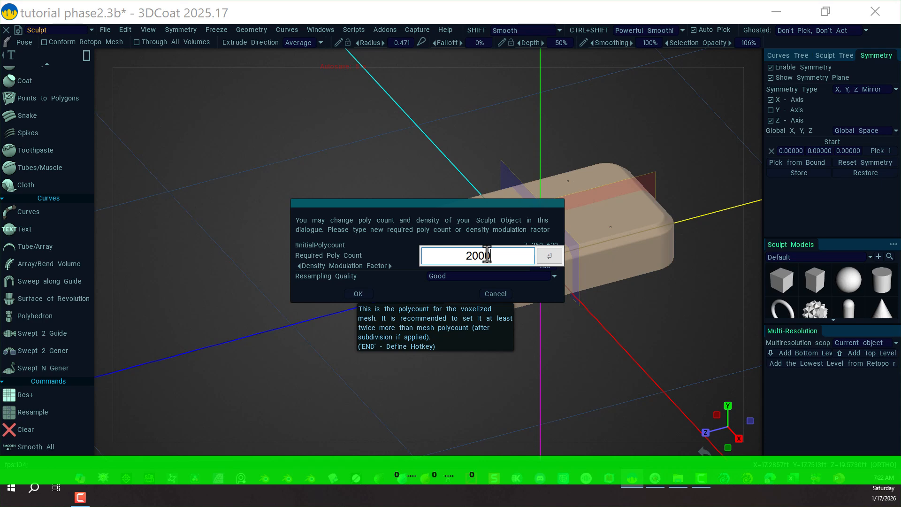
text(00)
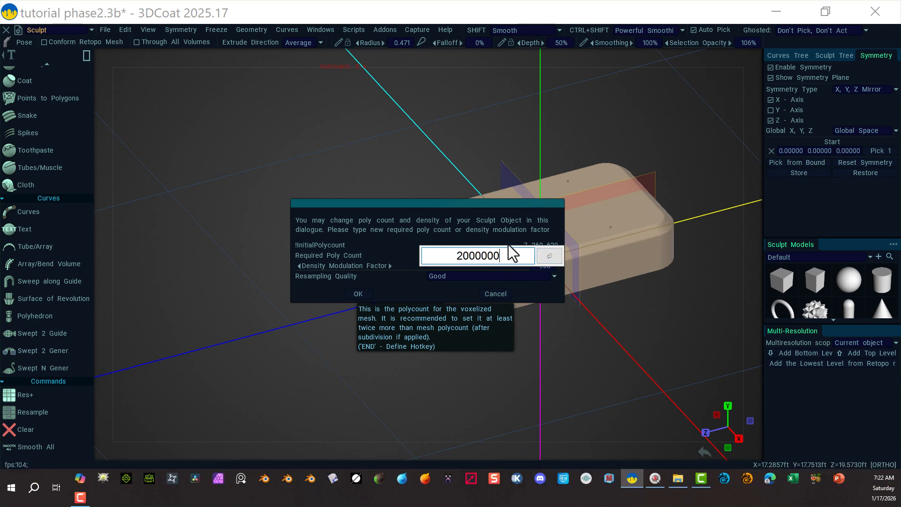
click(554, 258)
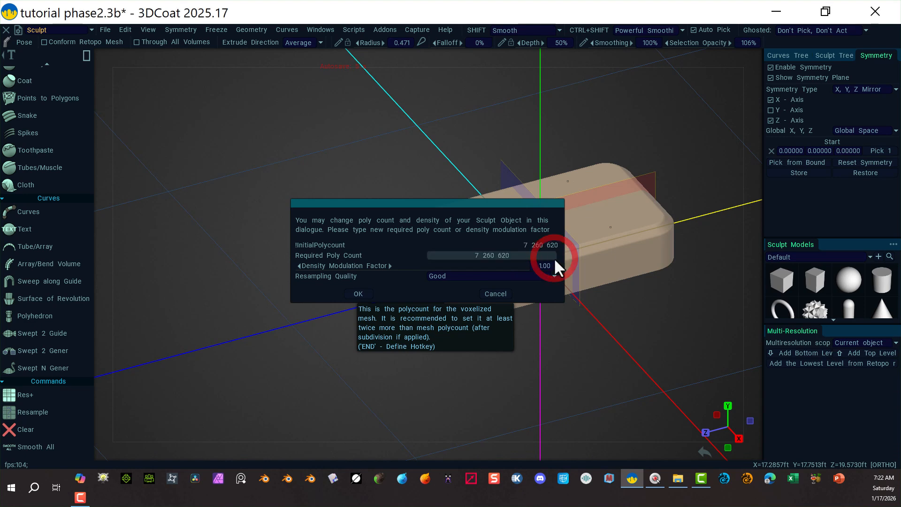
click(362, 291)
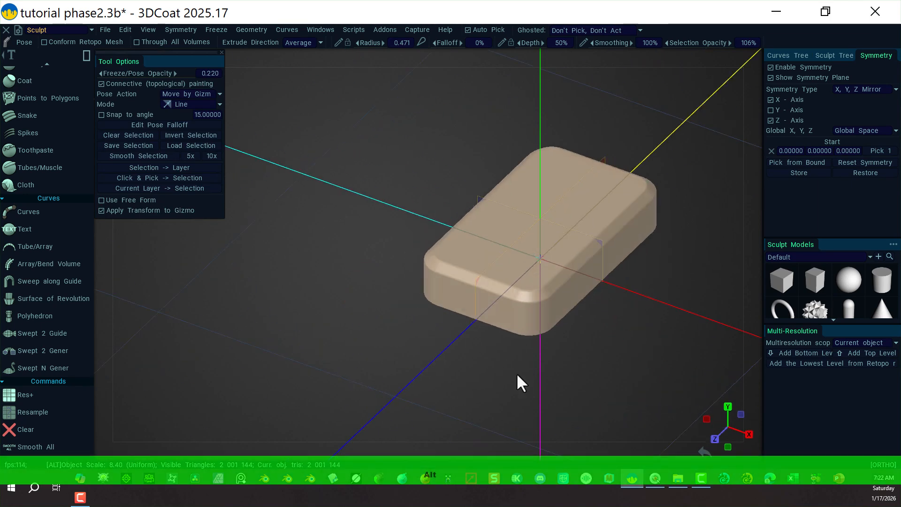
In Front view, start the Vox Hide tool with Z-axis symmetry turned off and a polygonal selection mode.
alt+right_drag(516, 373, 555, 354)
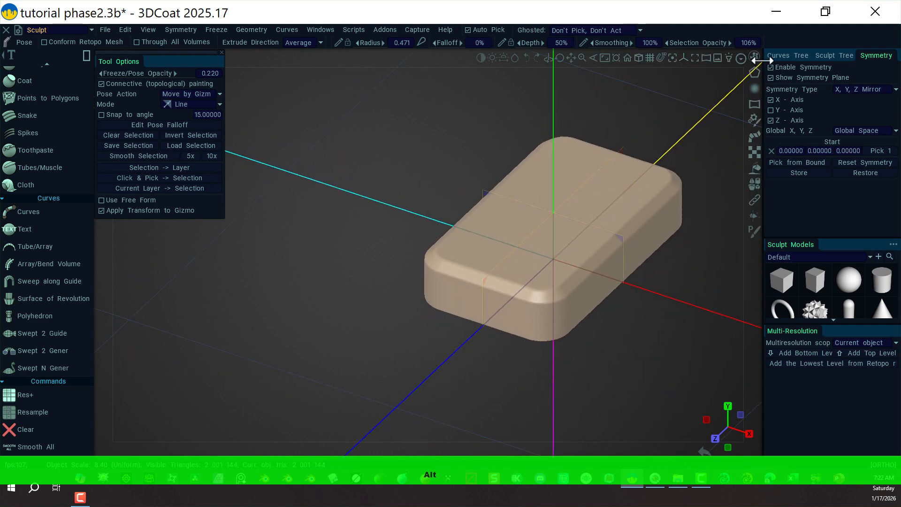
click(755, 55)
click(609, 174)
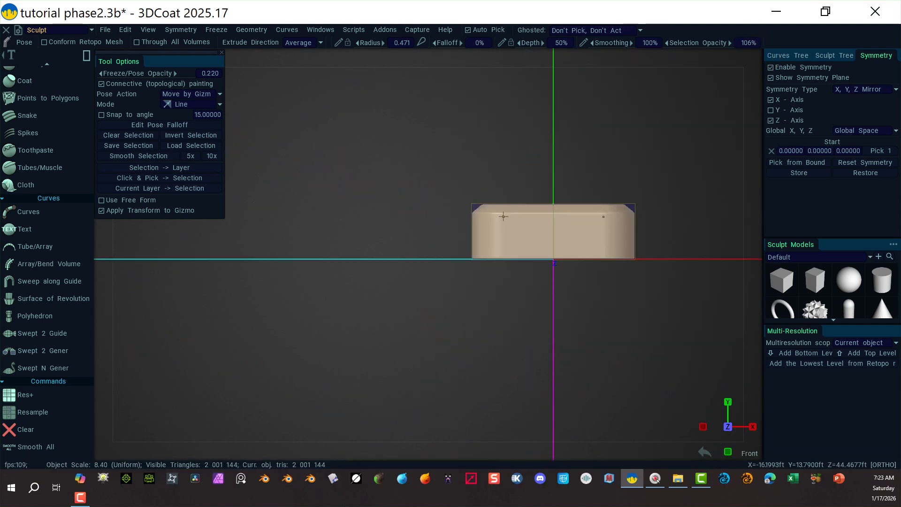
alt+right_drag(507, 288, 599, 306)
alt+middle_drag(598, 304, 421, 320)
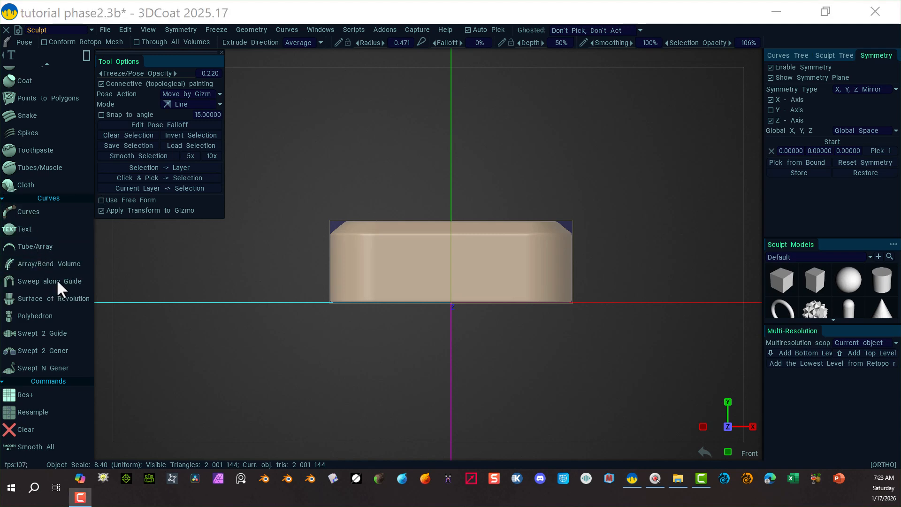
scroll(66, 224, up, 5)
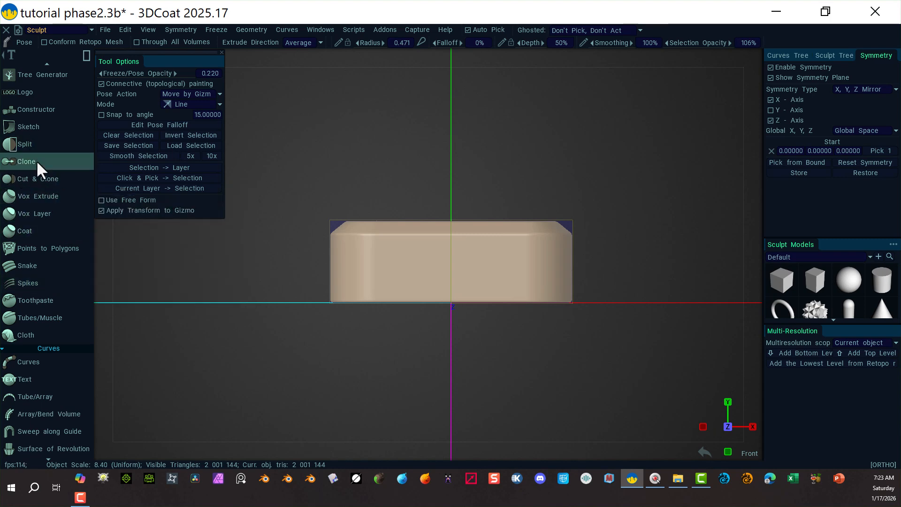
scroll(36, 162, up, 5)
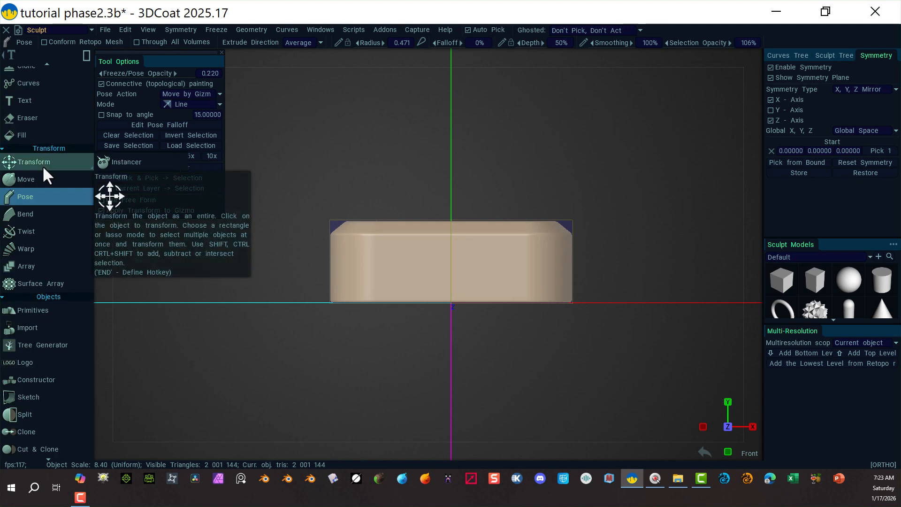
scroll(56, 199, up, 5)
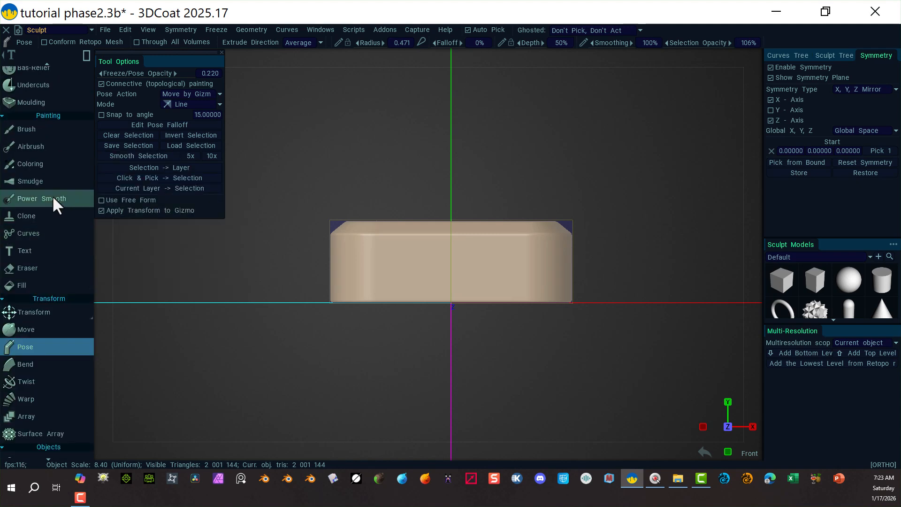
scroll(52, 195, up, 5)
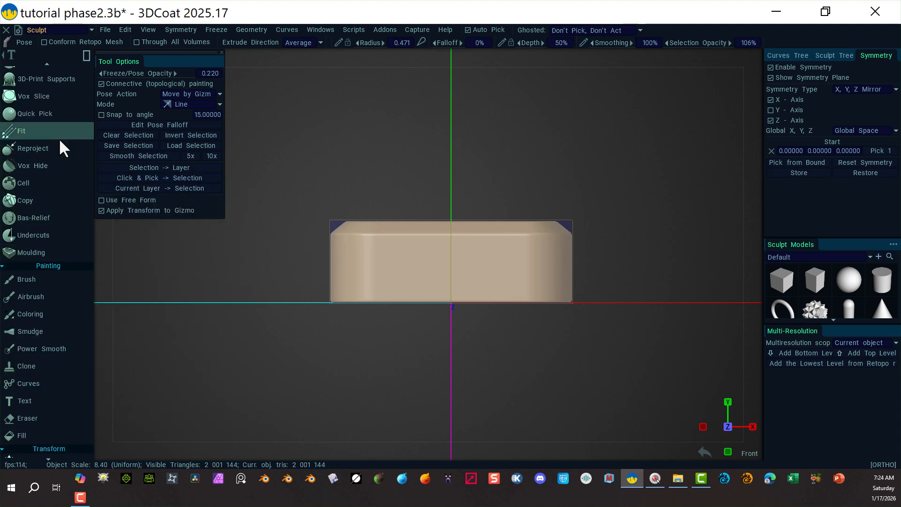
scroll(58, 137, up, 5)
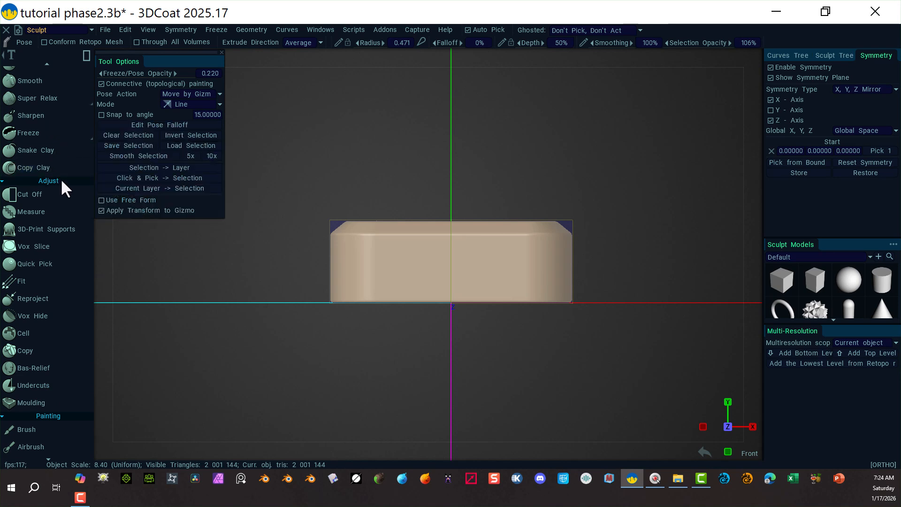
click(49, 314)
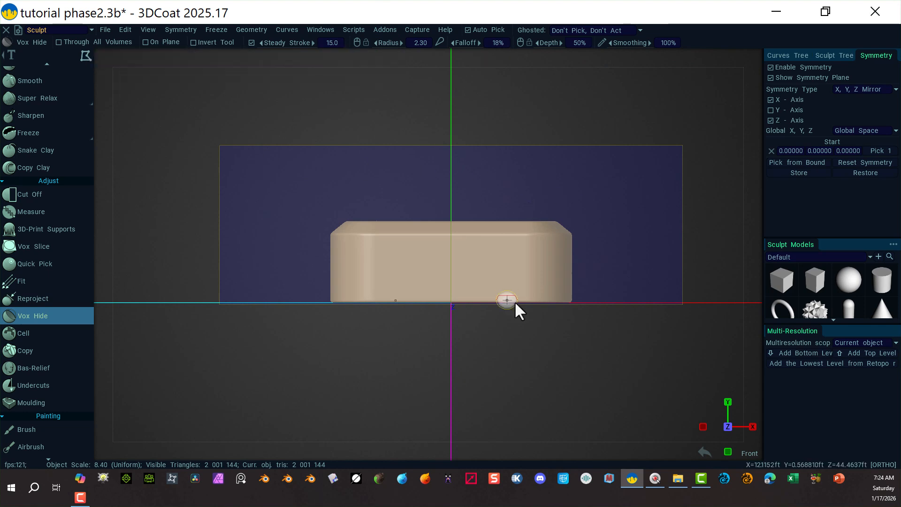
click(770, 120)
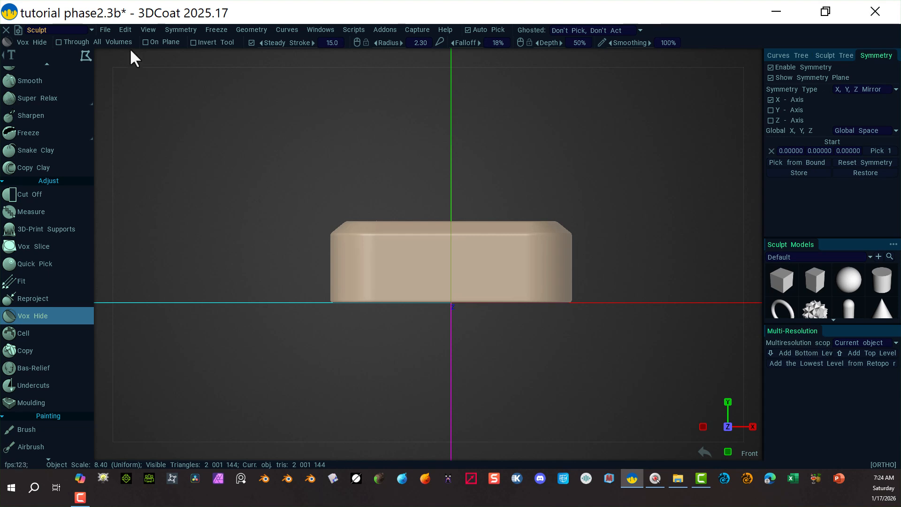
click(81, 61)
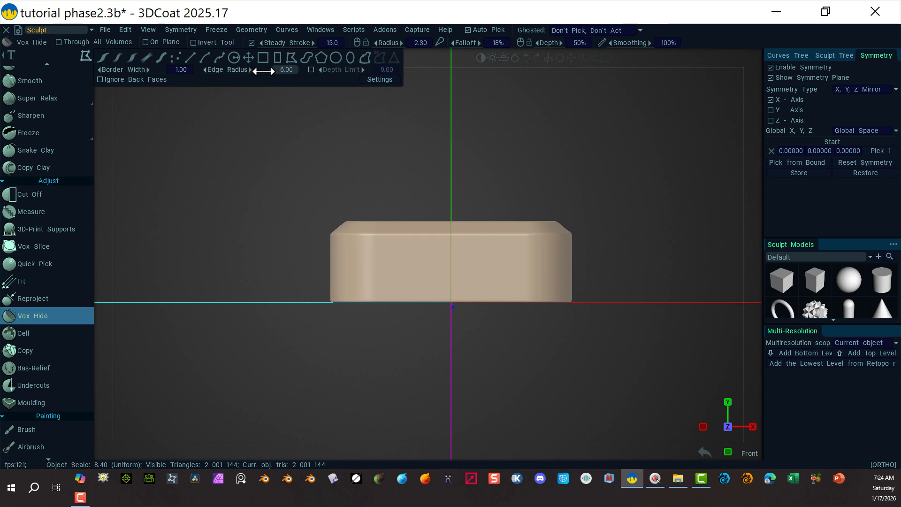
drag(262, 71, 271, 72)
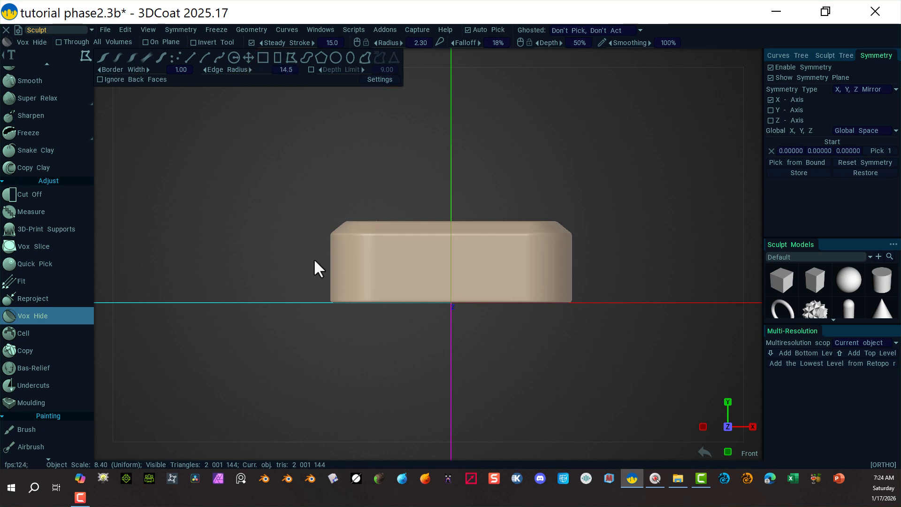
Hide the slab's interior by outlining an inner wall profile with a polygonal Vox Hide selection.
click(358, 332)
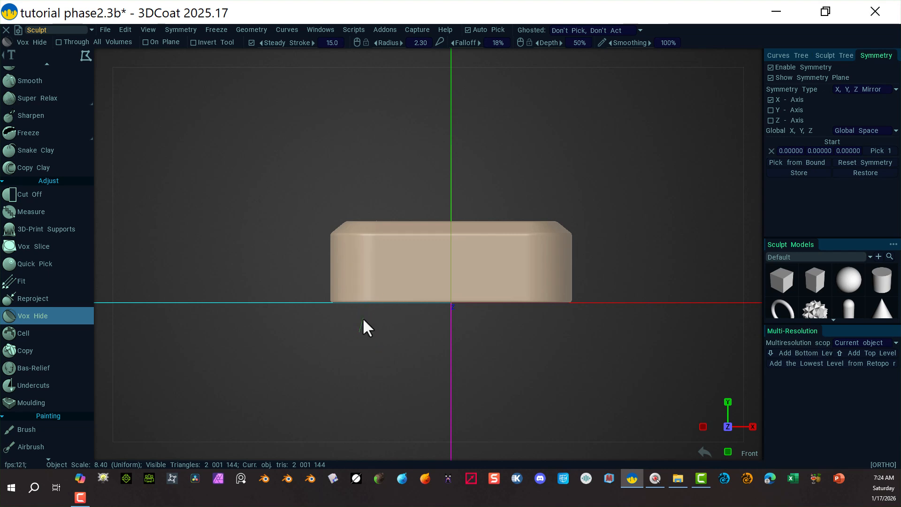
key(shift)
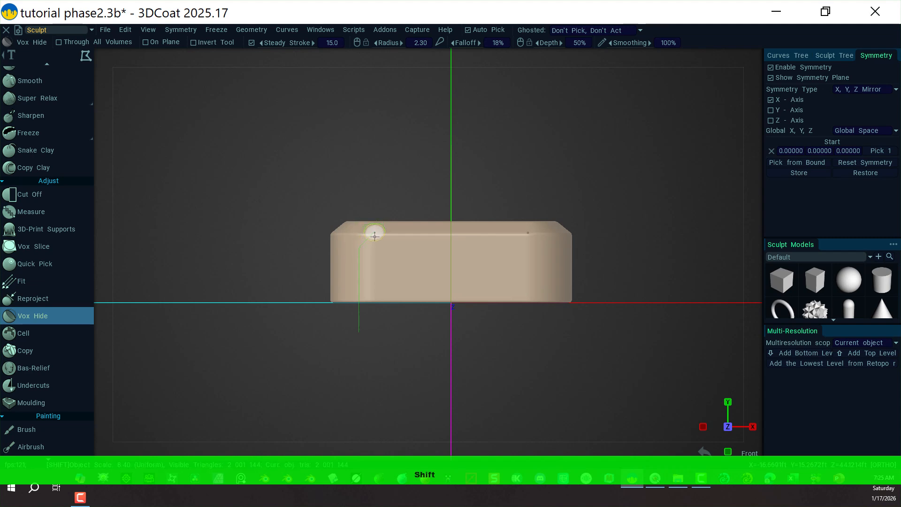
click(374, 236)
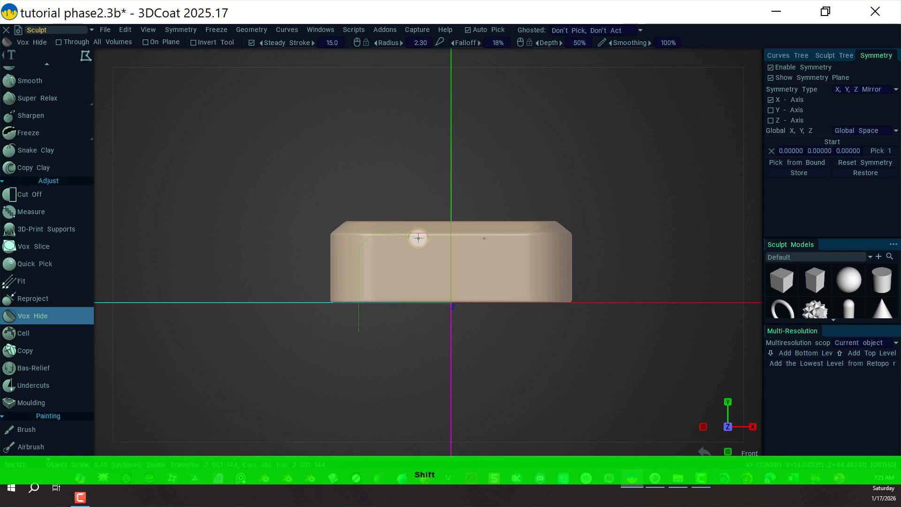
click(456, 233)
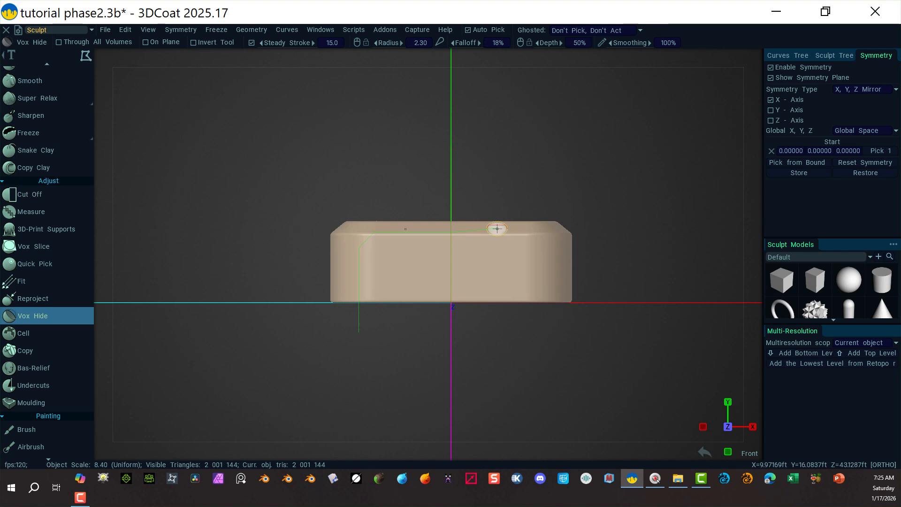
key(shift)
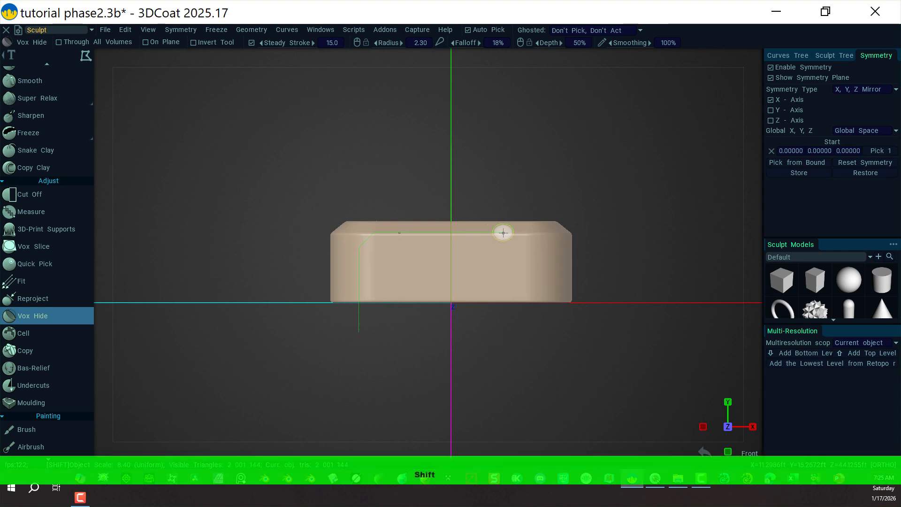
click(503, 233)
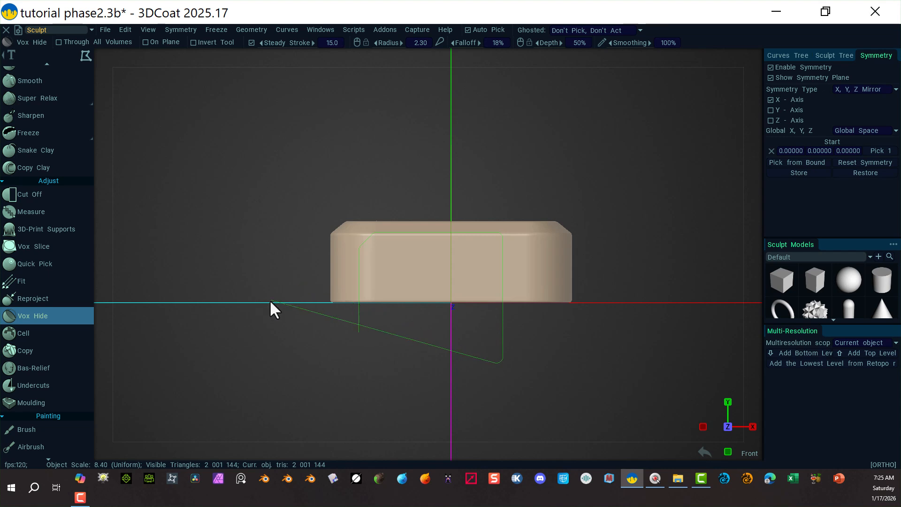
key(space)
key(Return)
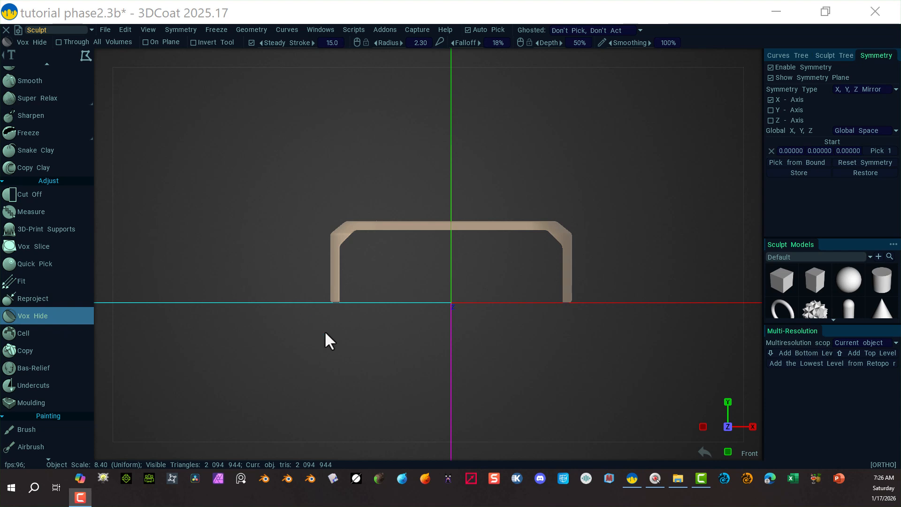
Restore the slab's bottom wall with two raised bumps by outlining its profile with a polygonal Vox Hide selection.
click(311, 313)
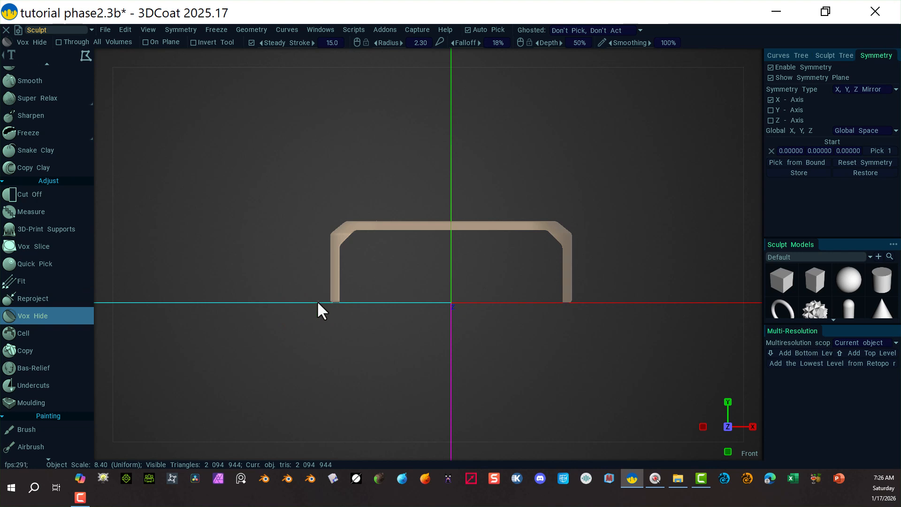
key(shift)
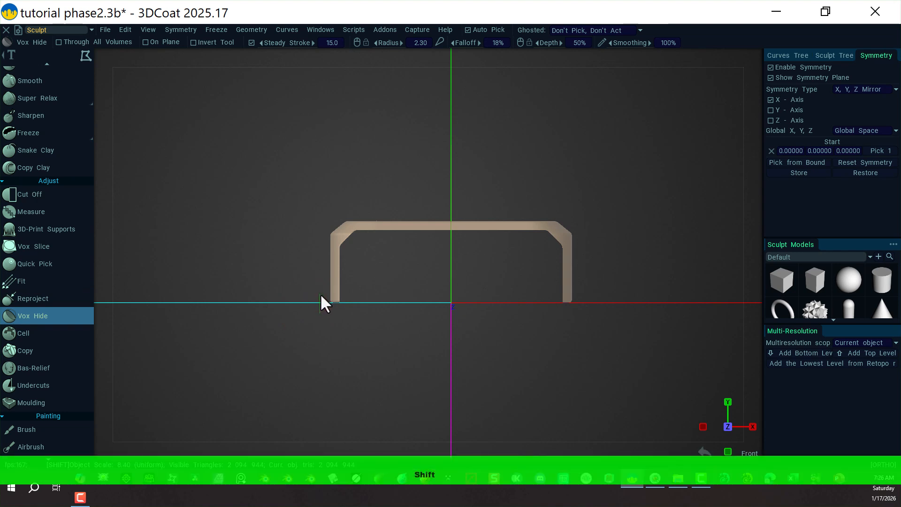
shift+click(321, 295)
shift+click(374, 295)
shift+click(380, 288)
shift+click(459, 336)
shift+click(340, 350)
ctrl+click(319, 318)
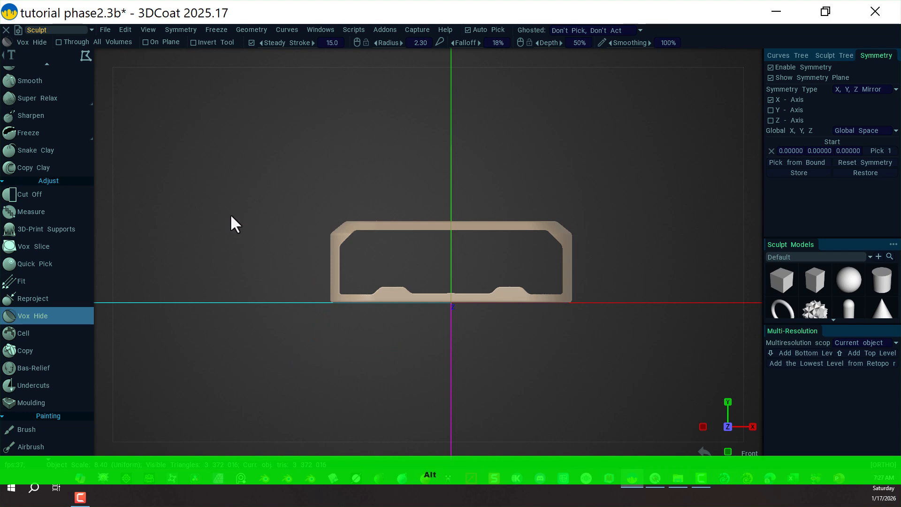
In Right view, clean up the chamfered top corner of the slab's side profile with Vox Hide strokes.
alt+drag(232, 219, 239, 240)
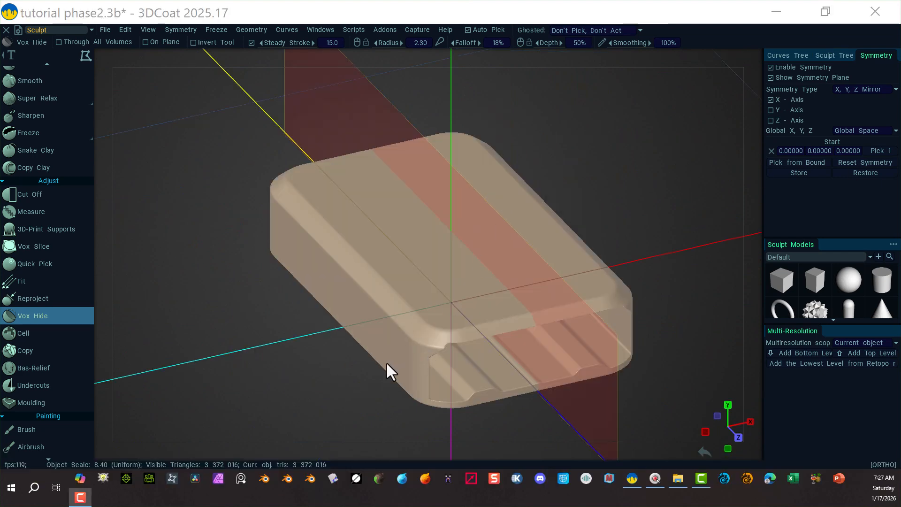
key(alt)
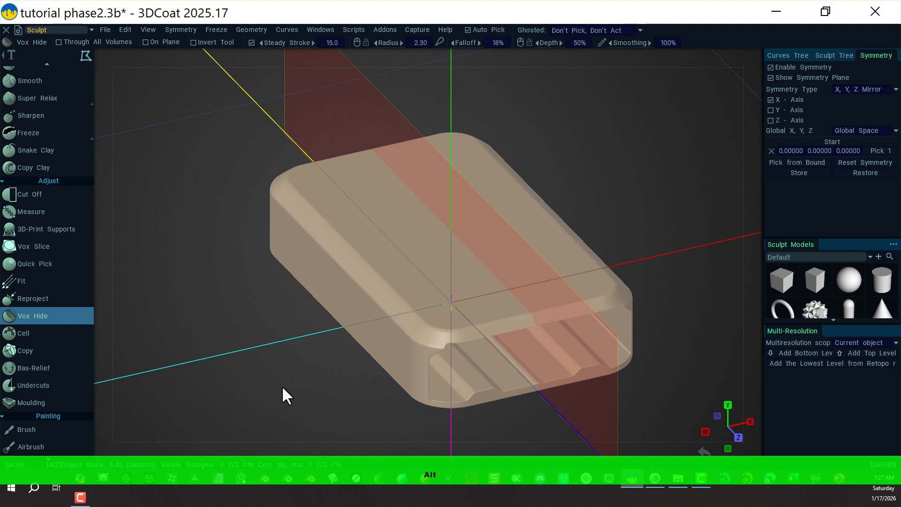
alt+middle_drag(330, 384, 302, 332)
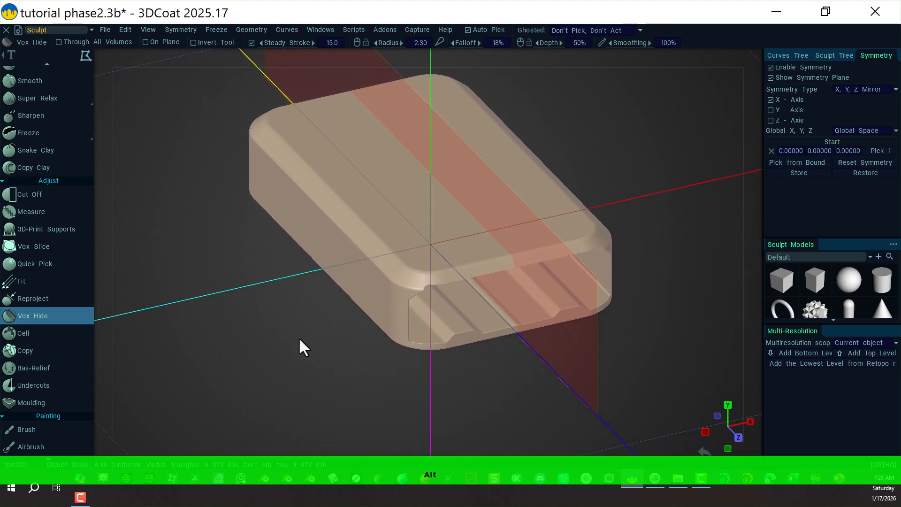
alt+drag(298, 337, 384, 306)
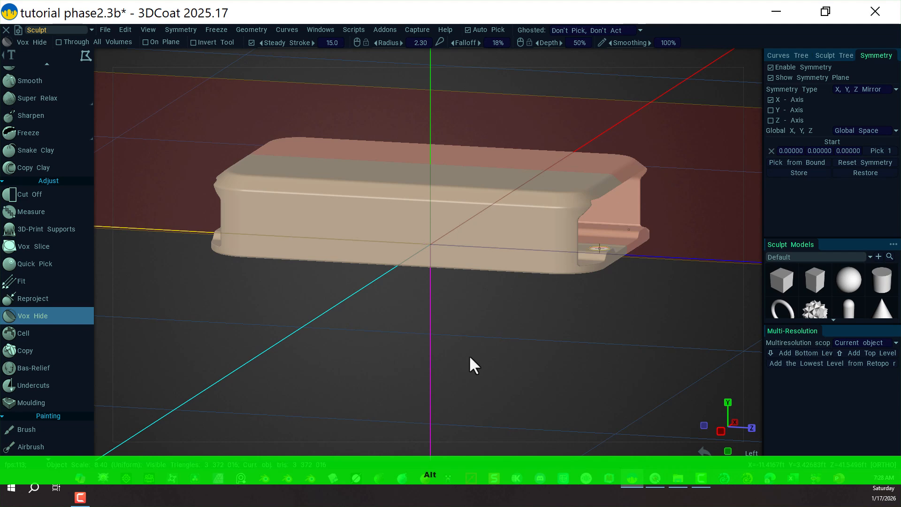
click(755, 57)
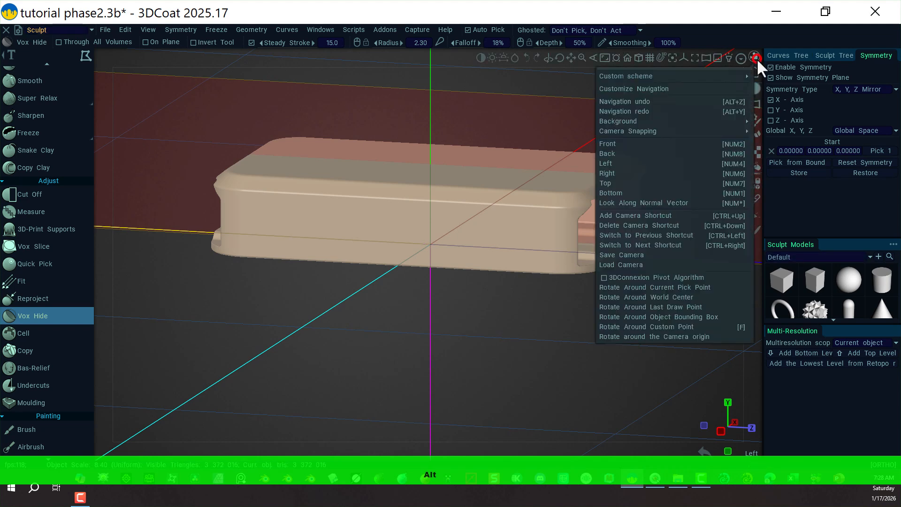
click(667, 172)
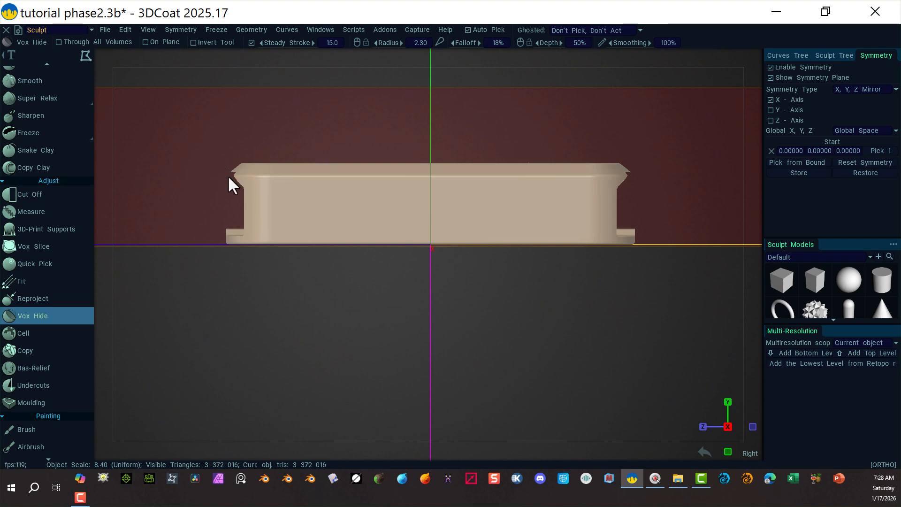
right_drag(181, 161, 291, 179)
middle_drag(303, 309, 513, 381)
right_drag(272, 244, 312, 237)
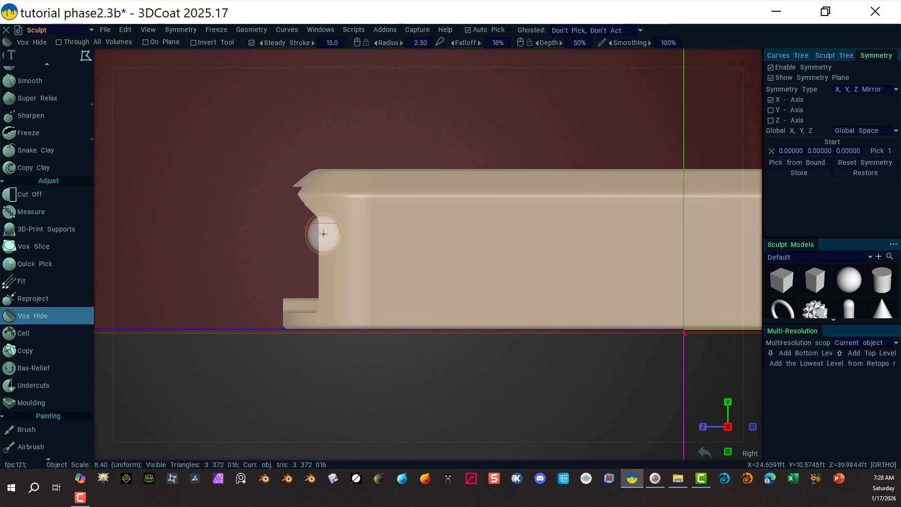
click(319, 221)
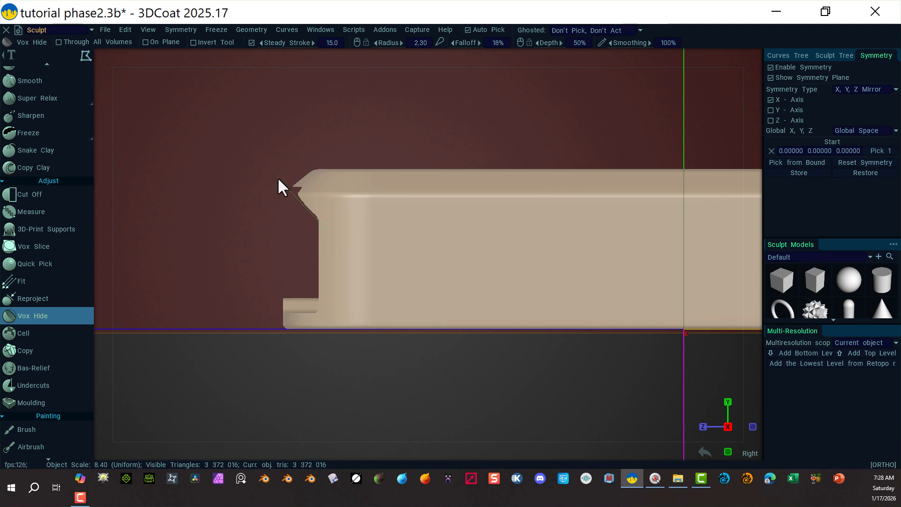
mouse_move(278, 178)
mouse_down()
mouse_move(358, 193)
mouse_move(325, 227)
mouse_up()
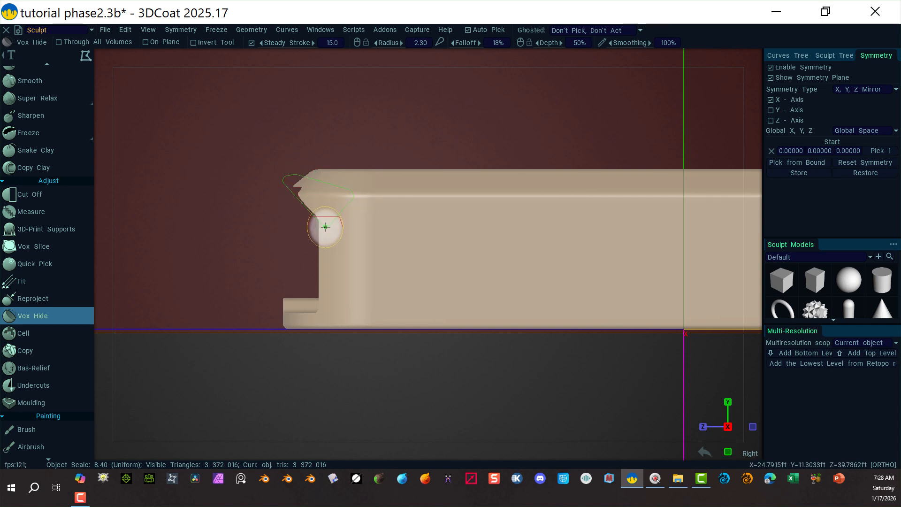
key(ctrl)
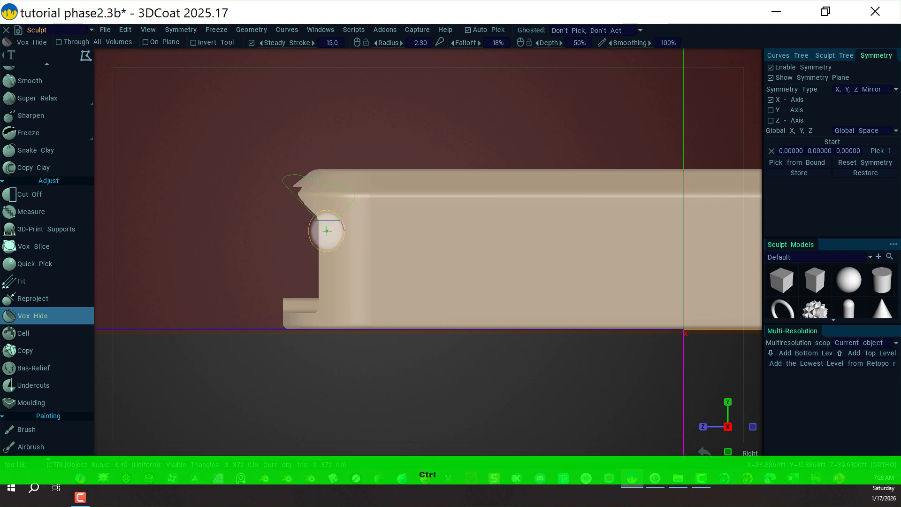
ctrl+drag(327, 231, 326, 227)
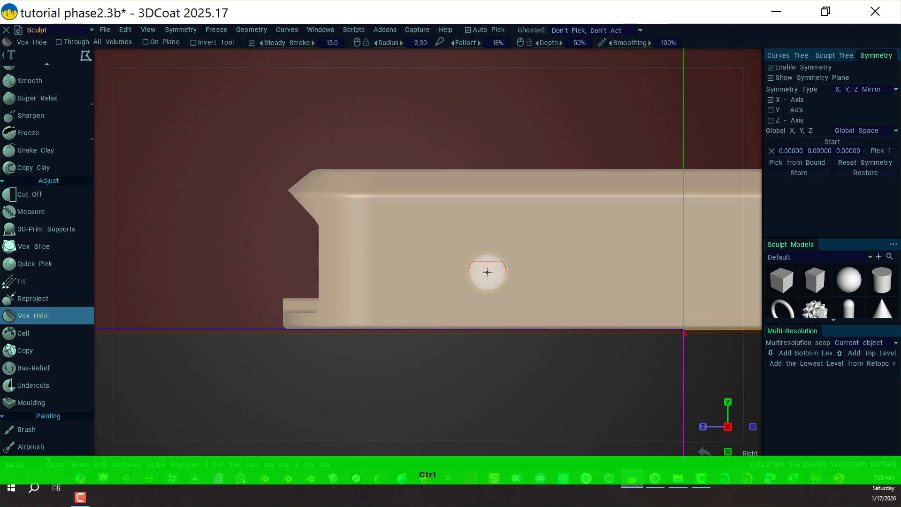
alt+drag(217, 358, 356, 368)
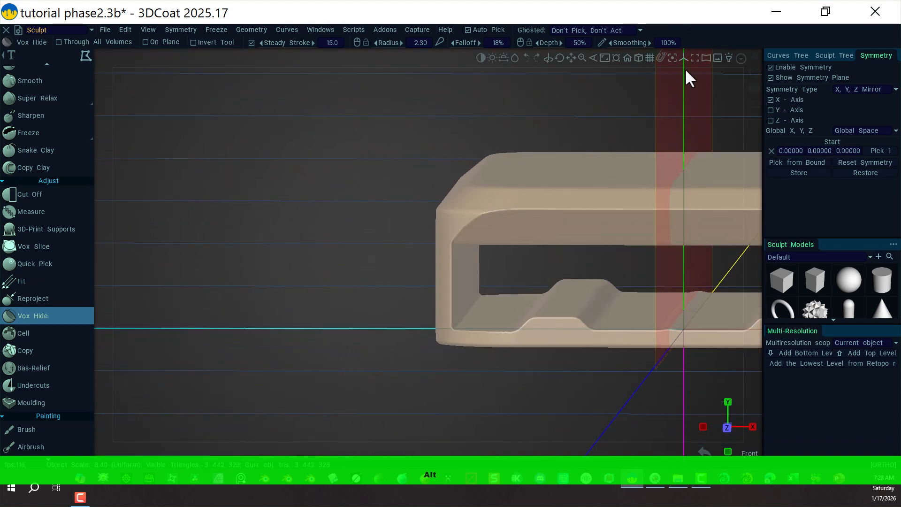
click(755, 56)
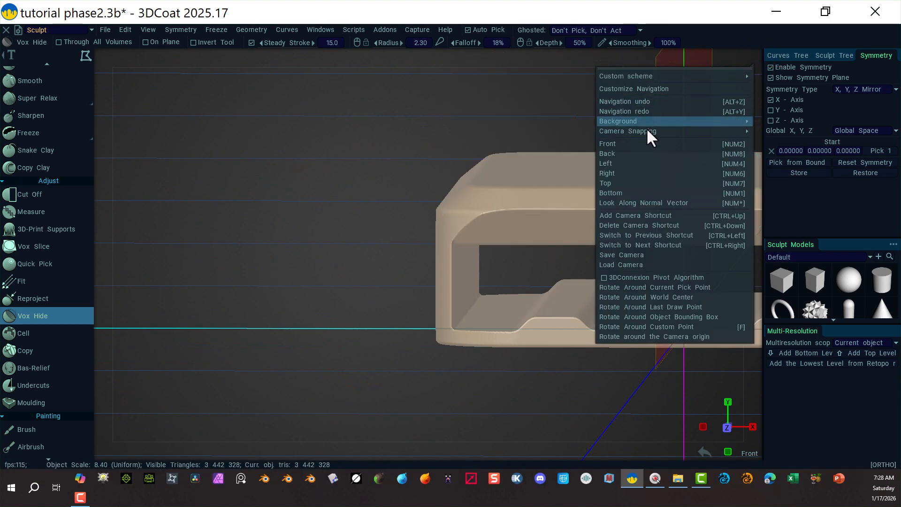
click(616, 147)
key(shift+a)
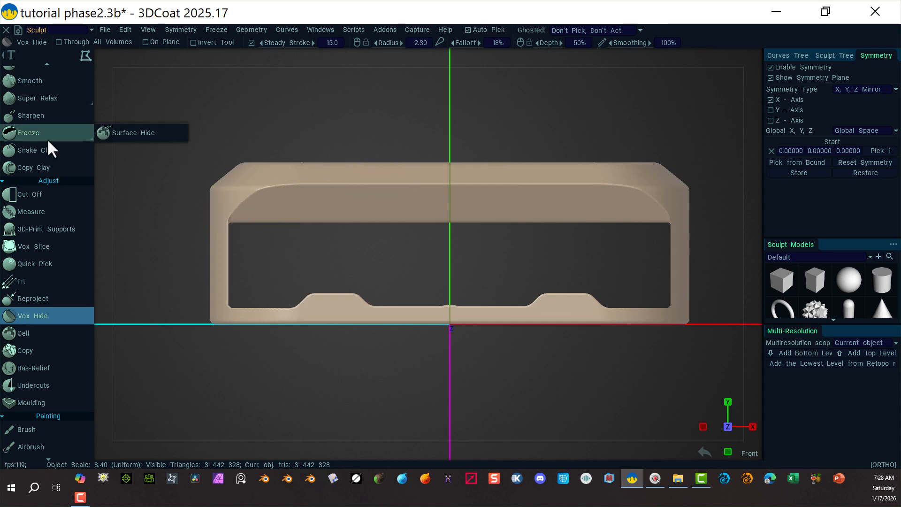
click(71, 65)
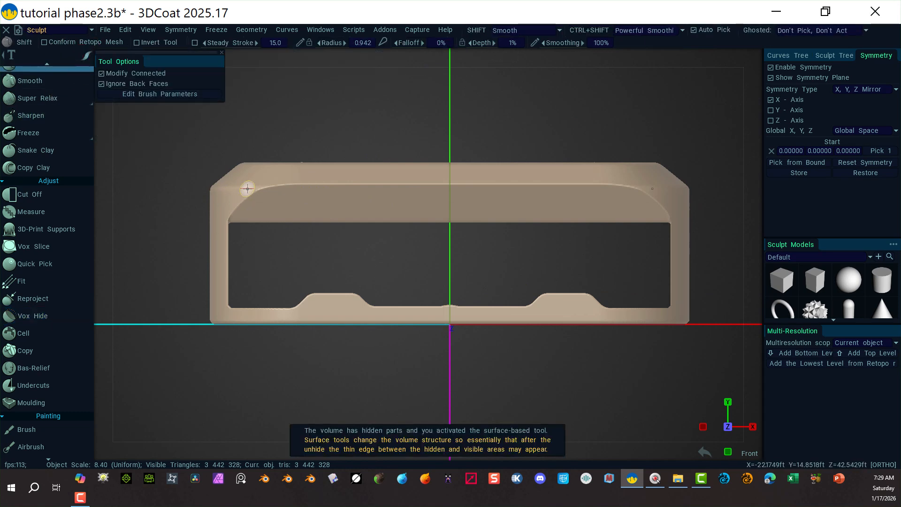
click(71, 316)
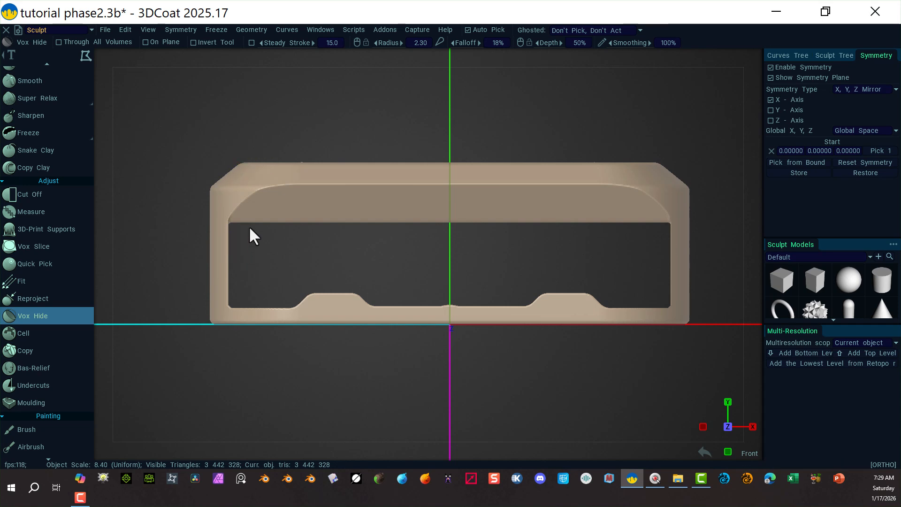
In Front view, enlarge the opening upward by hiding a rounded rectangular area along the inner top wall with a Vox Hide curve selection.
alt+click(235, 228)
key(shift)
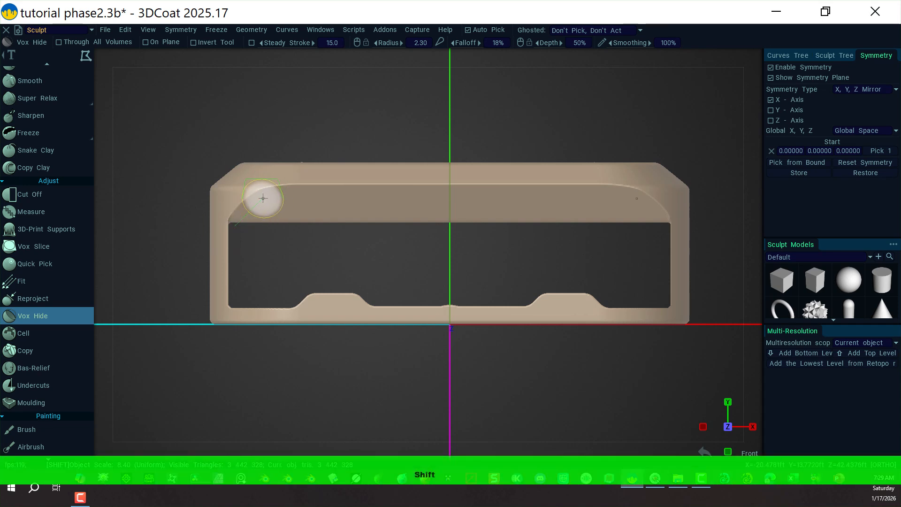
shift+click(263, 198)
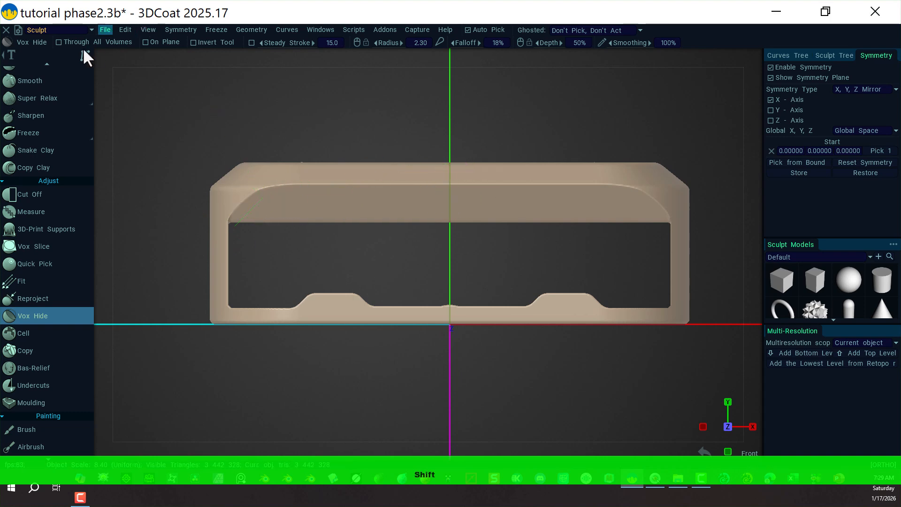
mouse_move(81, 58)
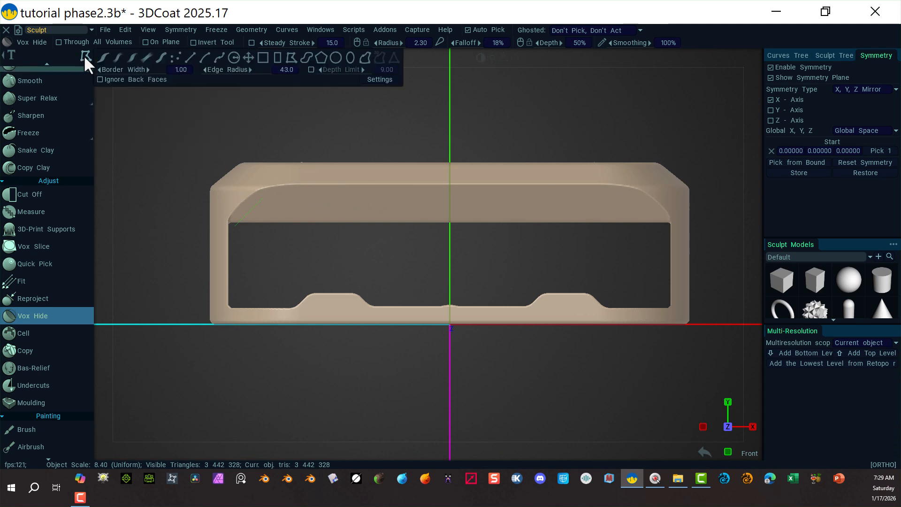
click(253, 71)
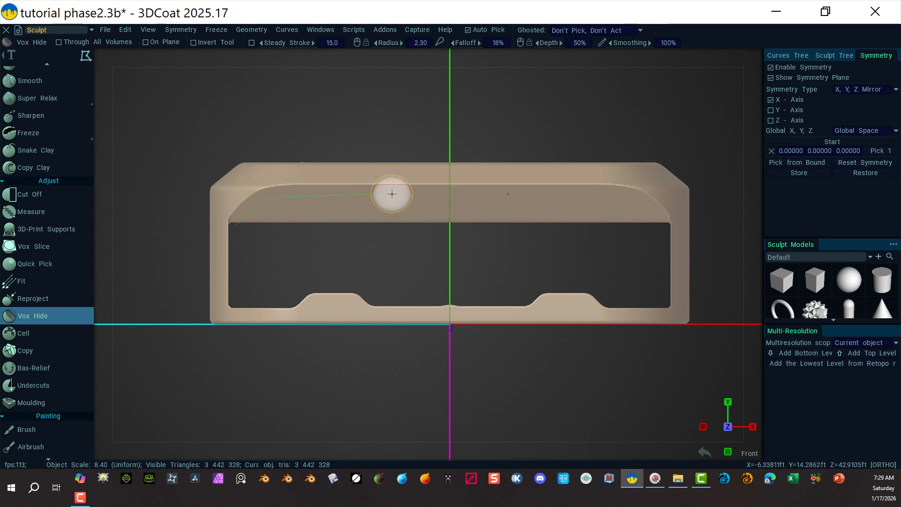
mouse_move(81, 58)
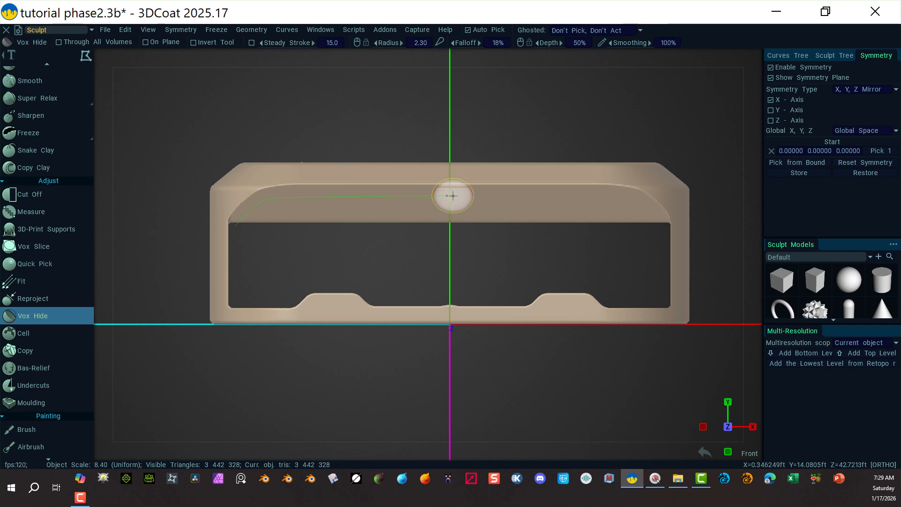
key(shift)
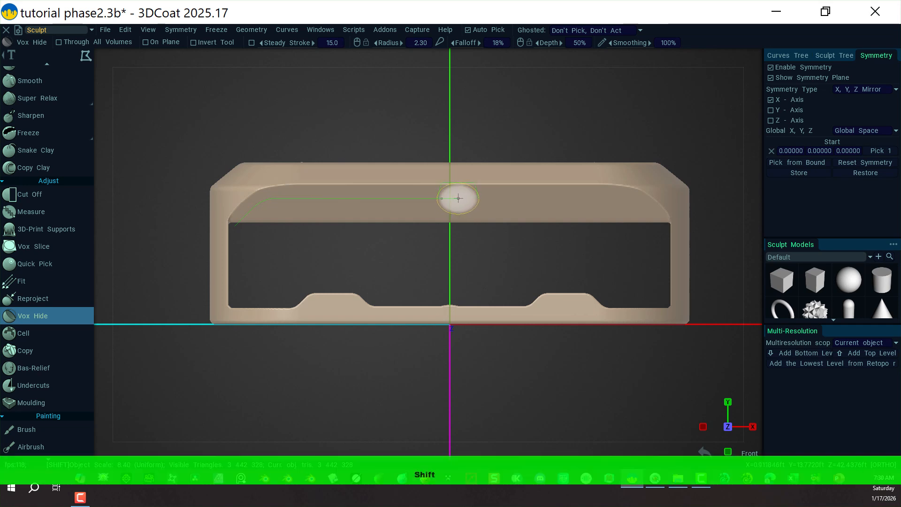
click(465, 198)
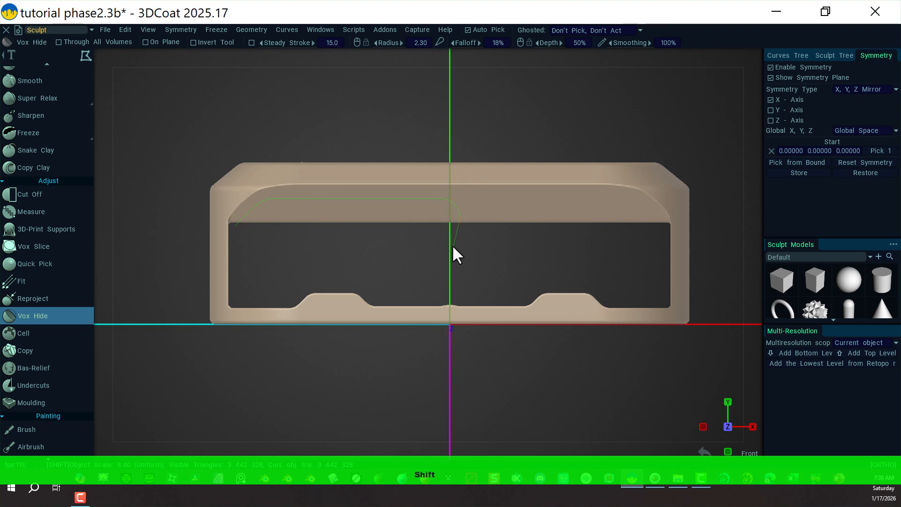
click(512, 203)
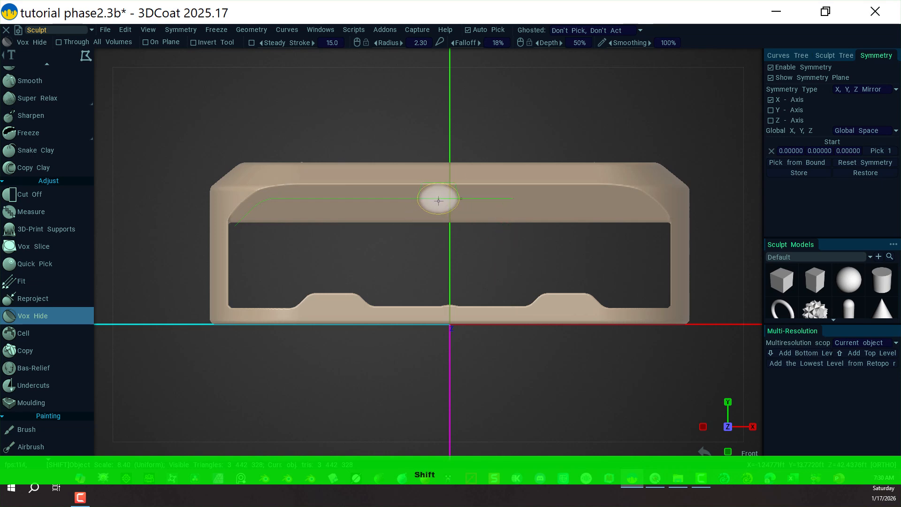
click(512, 256)
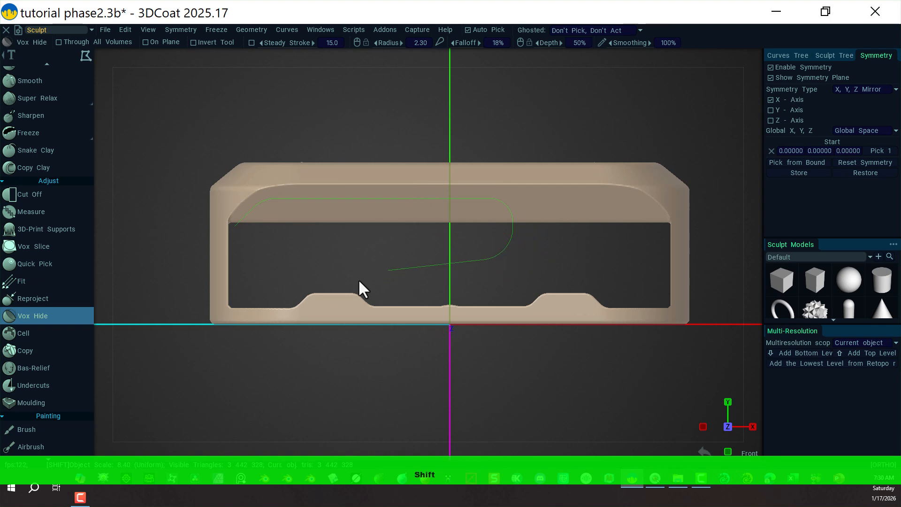
click(230, 262)
key(space)
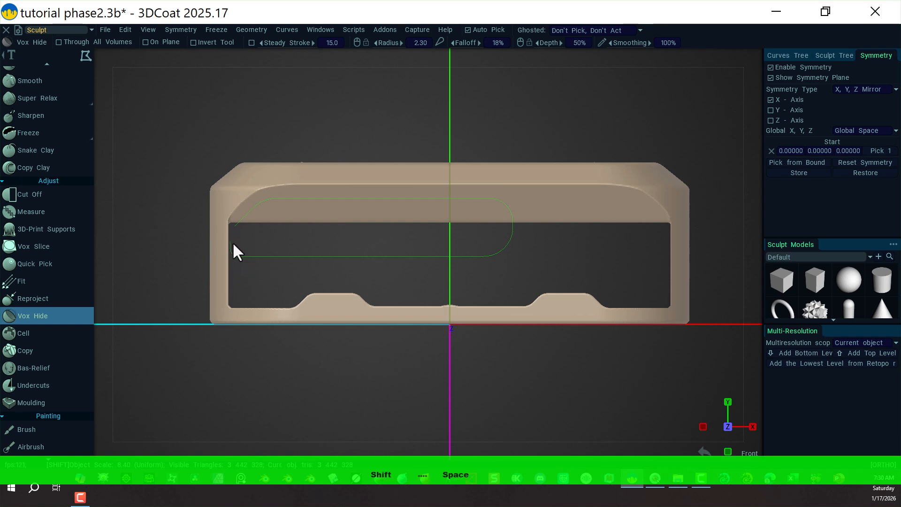
key(space)
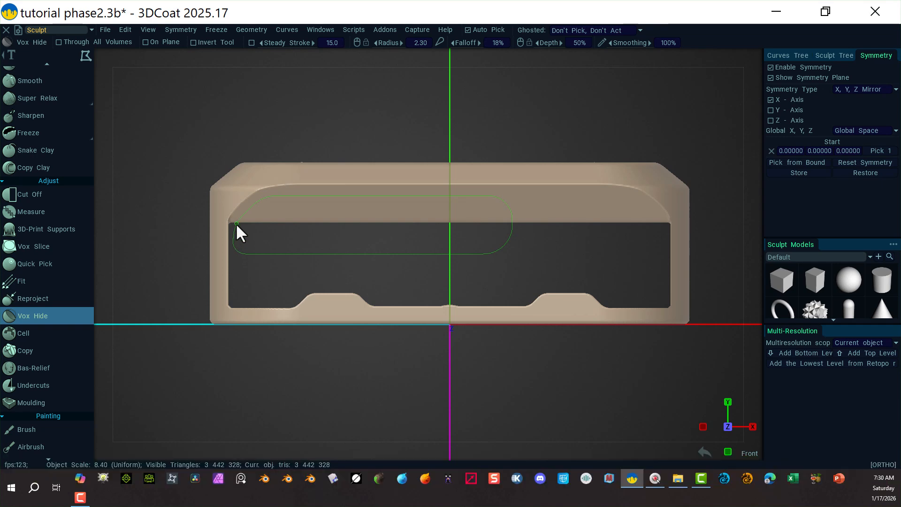
key(ctrl)
click(235, 227)
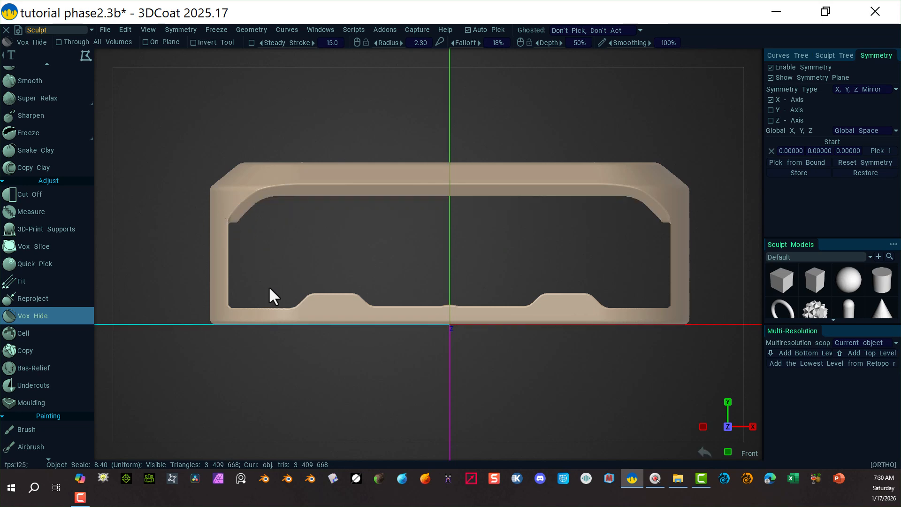
key(space)
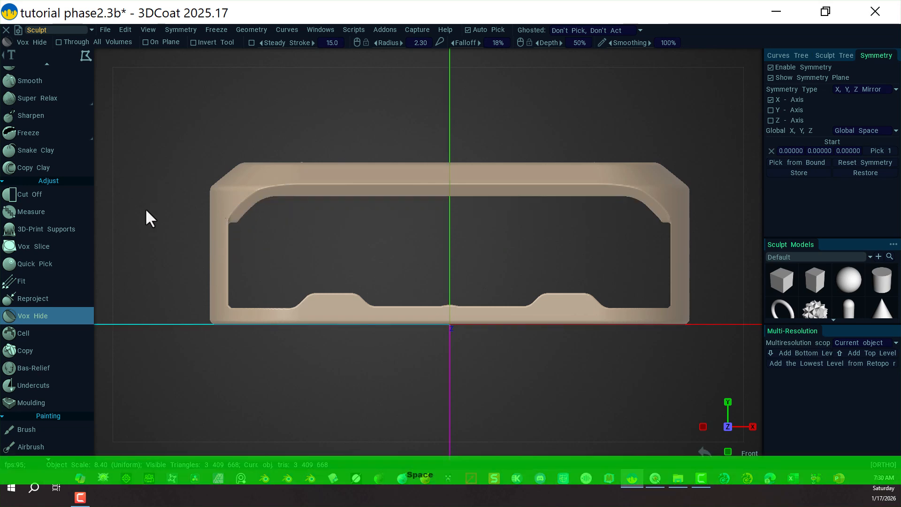
Enable Z-axis symmetry in addition to the existing X-axis mirror for the slab.
drag(160, 221, 207, 205)
drag(173, 262, 175, 235)
alt+drag(175, 235, 144, 254)
alt+drag(591, 347, 442, 385)
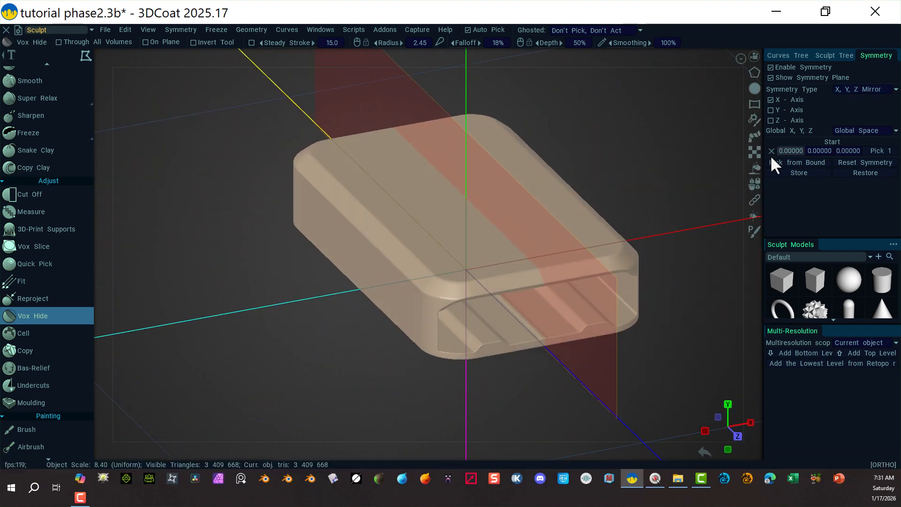
click(770, 120)
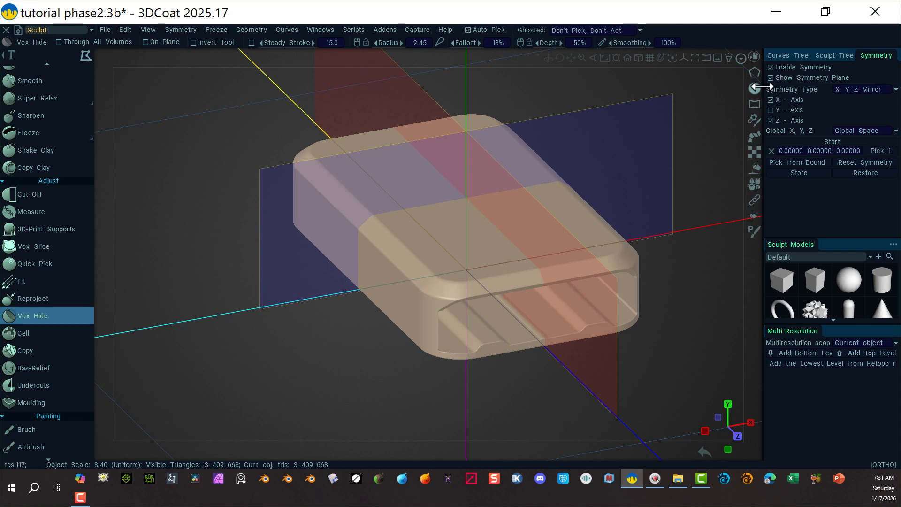
Try applying a geometry operation to the slab, then undo it.
click(250, 32)
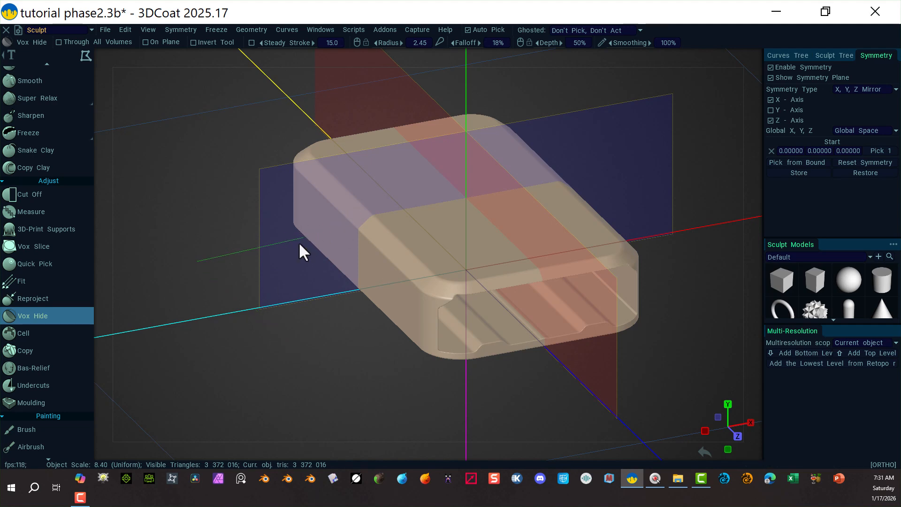
key(ctrl+z)
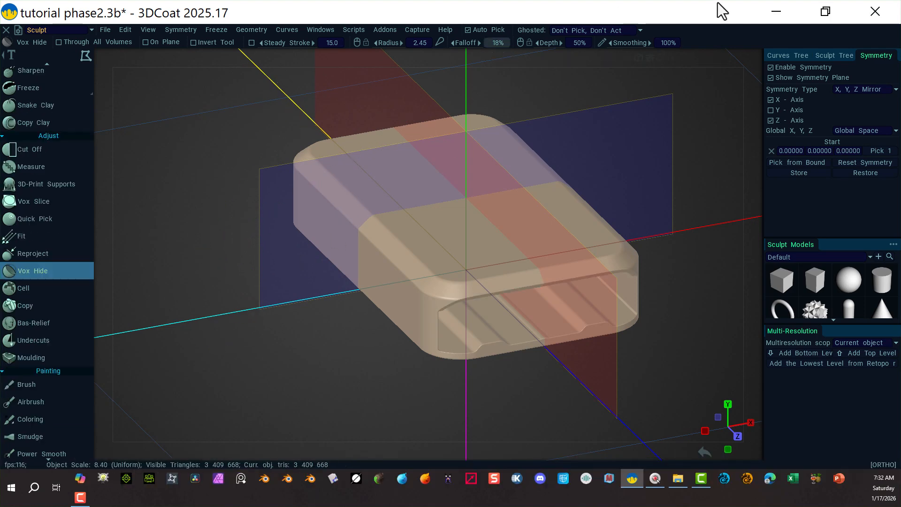
In Top view, activate the Transform tool on the slab and dismiss its gizmo help message.
click(753, 57)
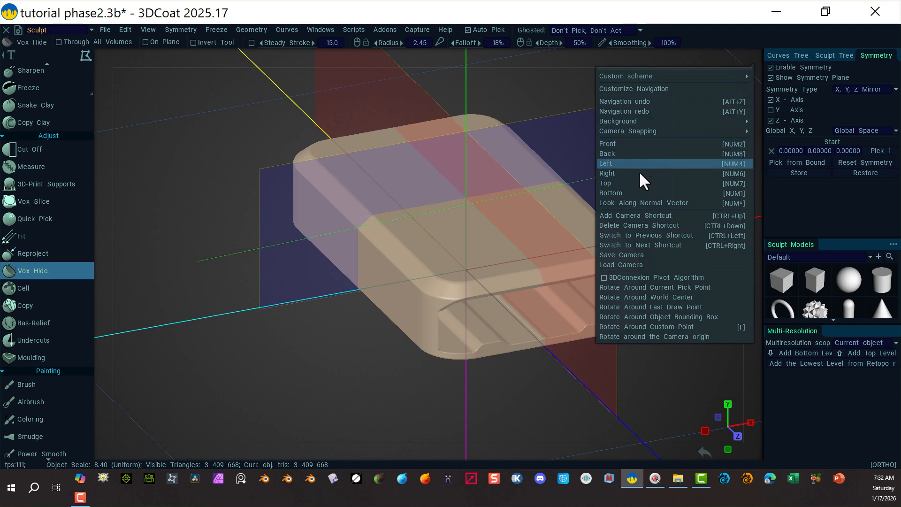
click(632, 183)
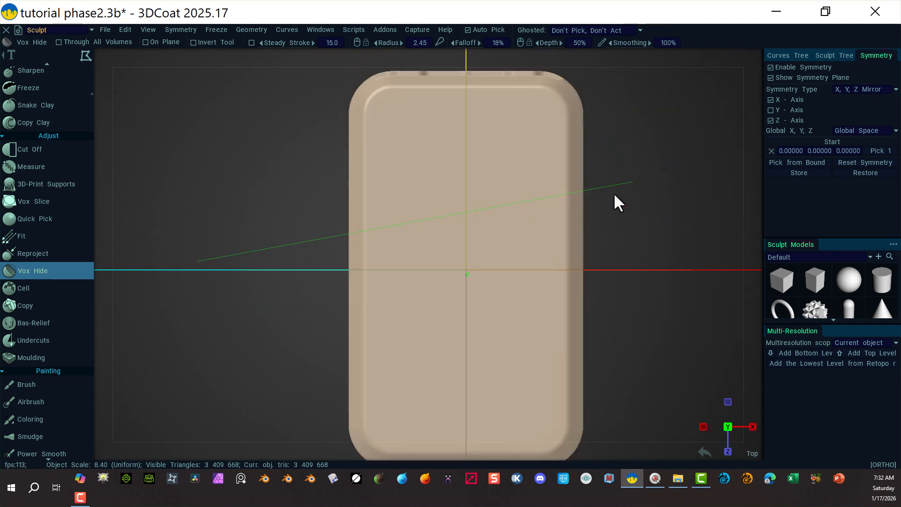
scroll(254, 248, down, 3)
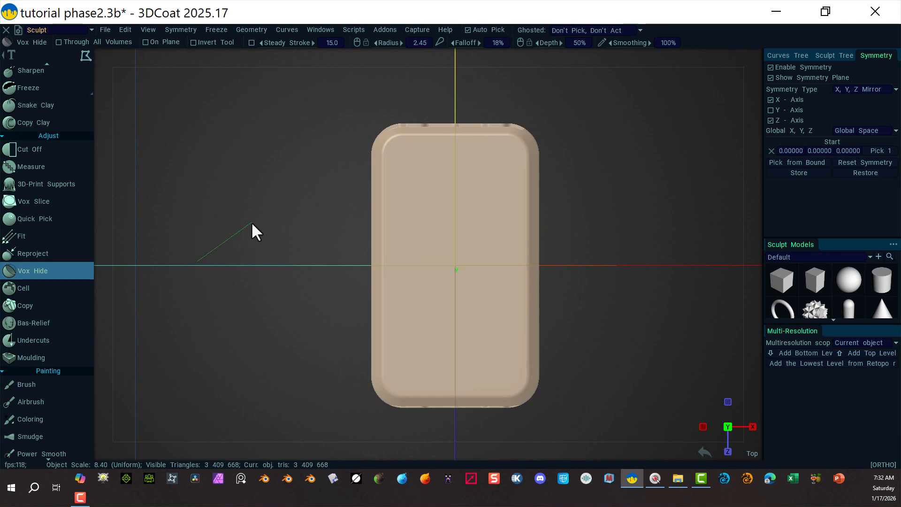
key(Escape)
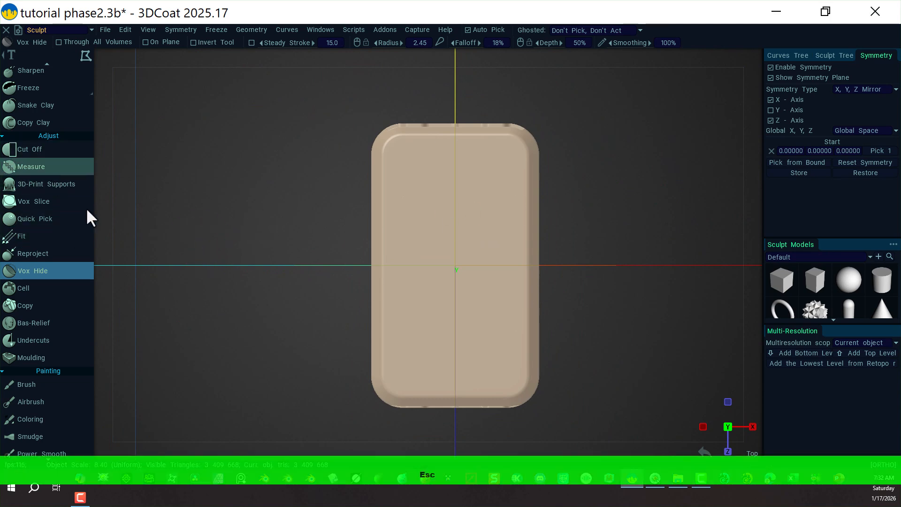
scroll(52, 254, down, 5)
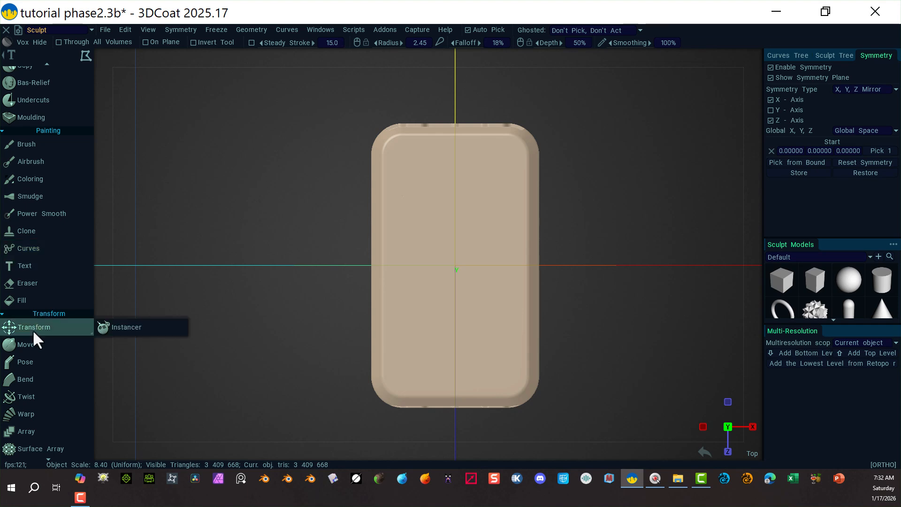
click(38, 327)
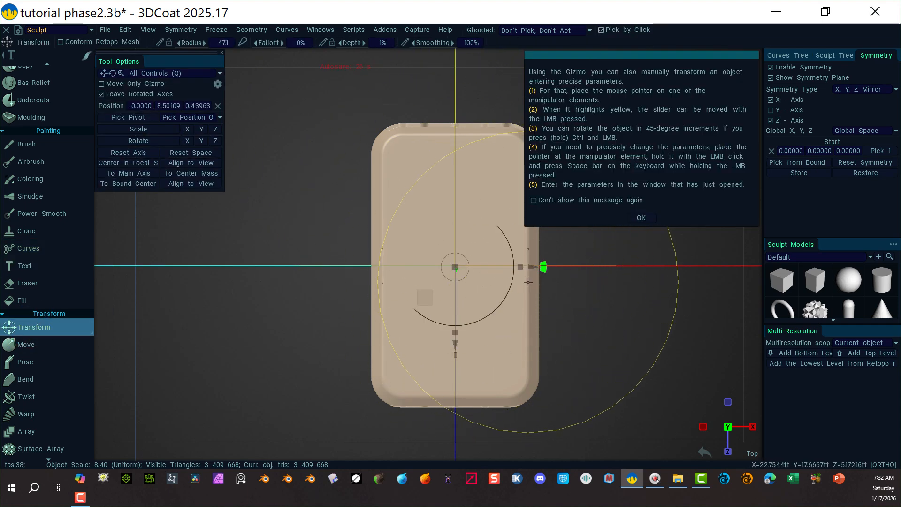
click(641, 218)
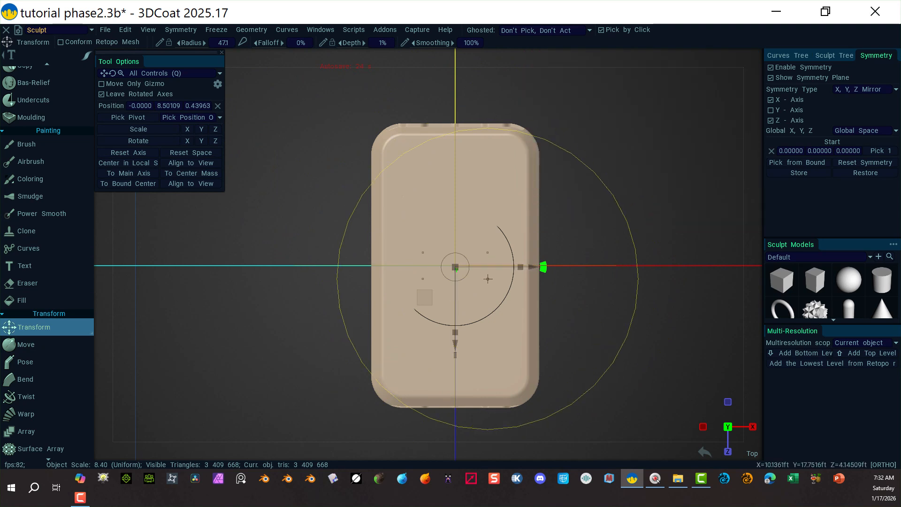
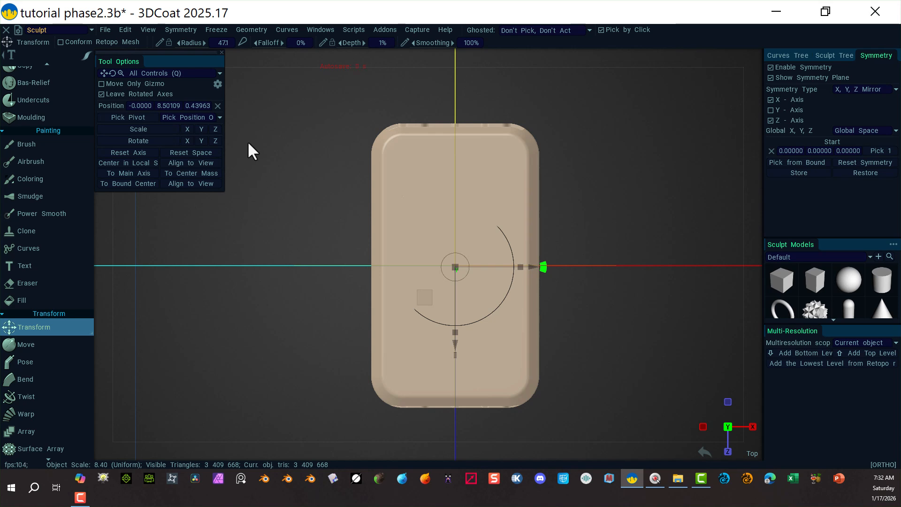
Rotate the slab 180 degrees about the Y axis.
click(199, 140)
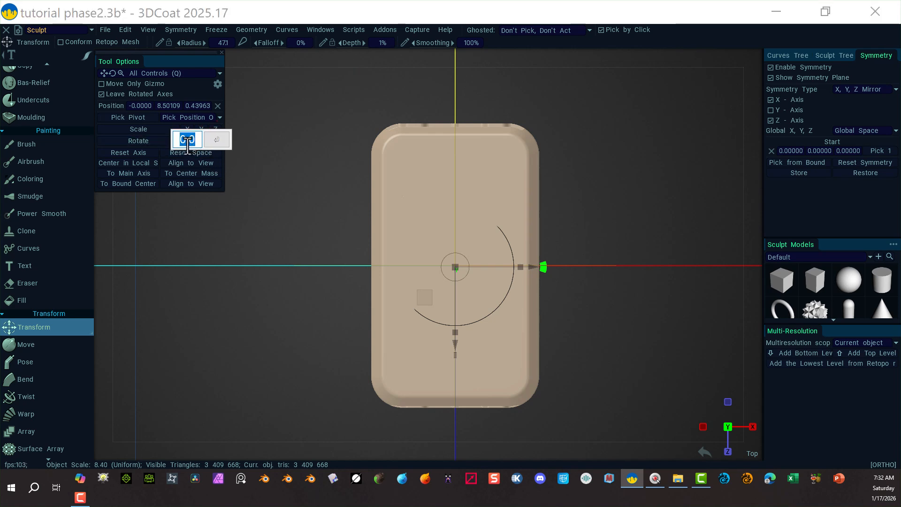
text(180)
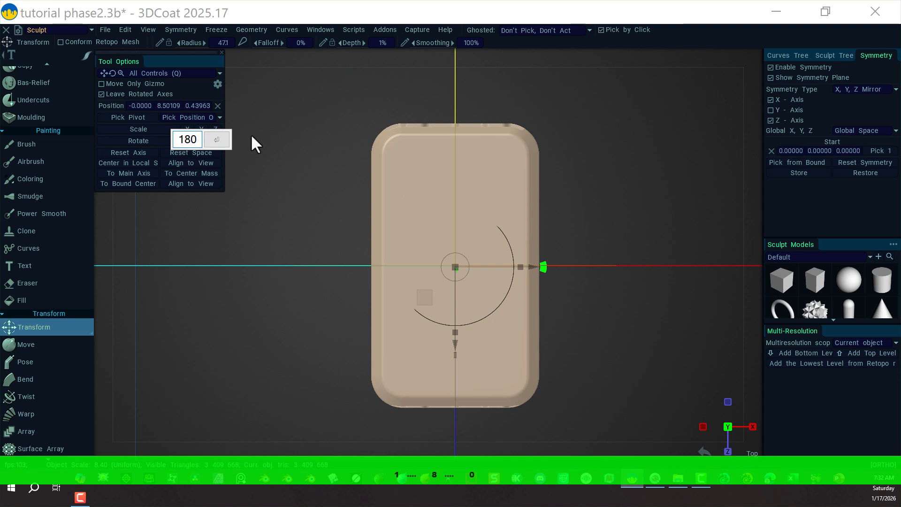
key(Return)
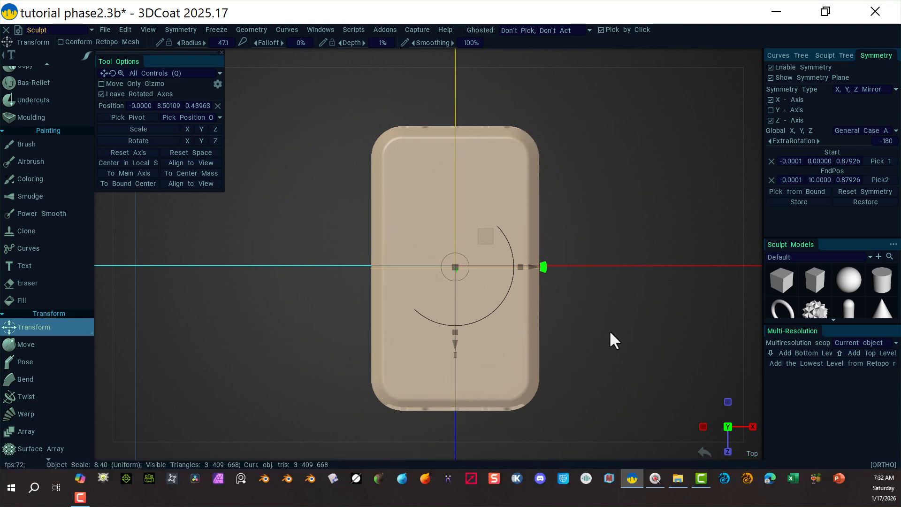
Save the project file.
alt+drag(609, 337, 454, 248)
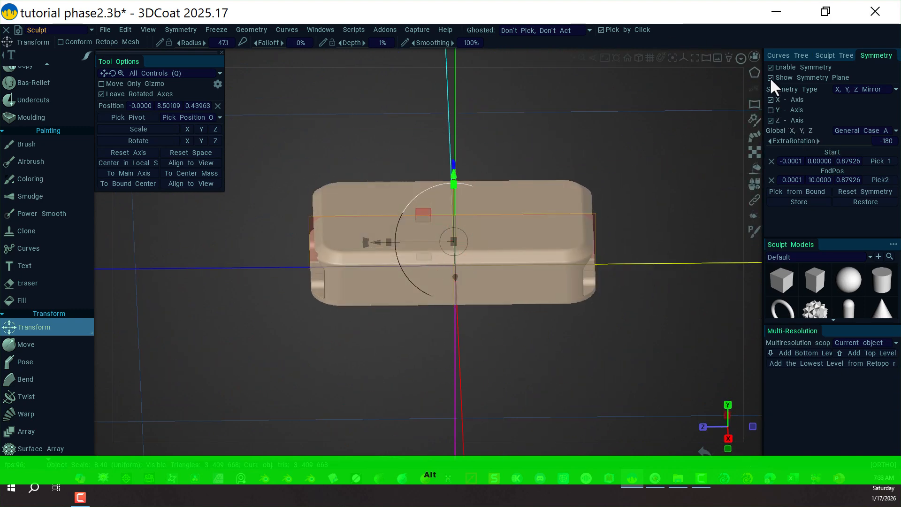
click(259, 30)
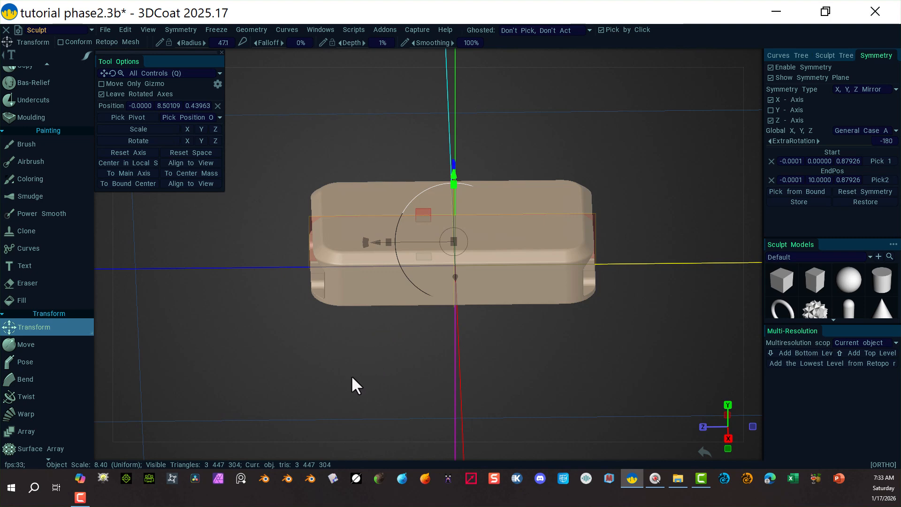
alt+drag(310, 374, 286, 335)
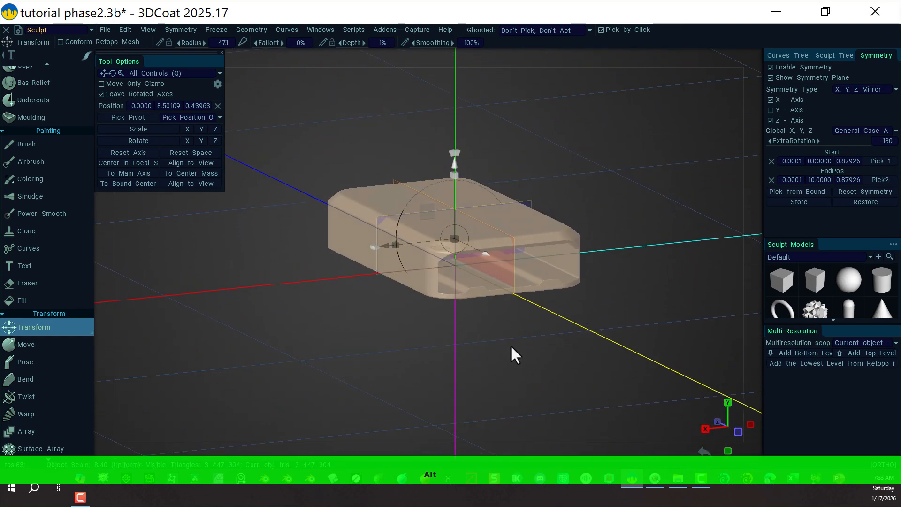
alt+right_drag(510, 346, 634, 338)
alt+drag(569, 374, 506, 397)
alt+right_drag(662, 320, 499, 351)
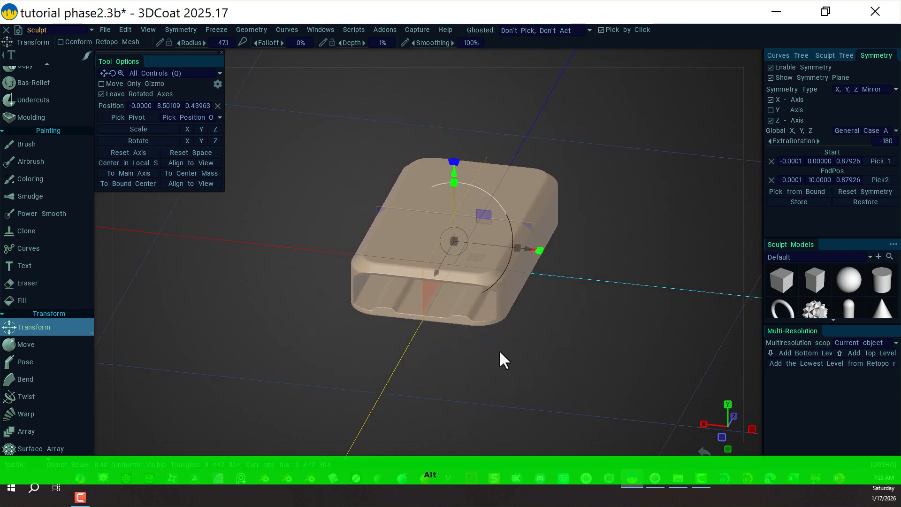
alt+drag(603, 346, 553, 365)
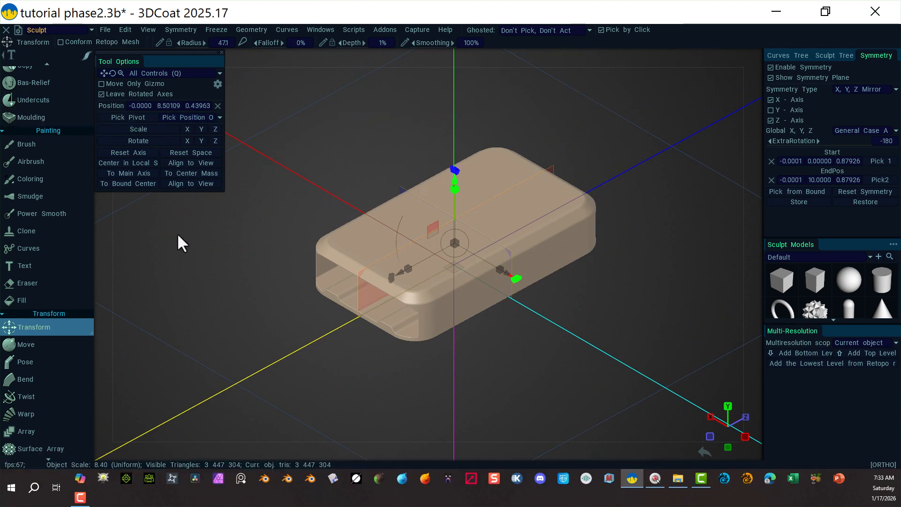
click(107, 28)
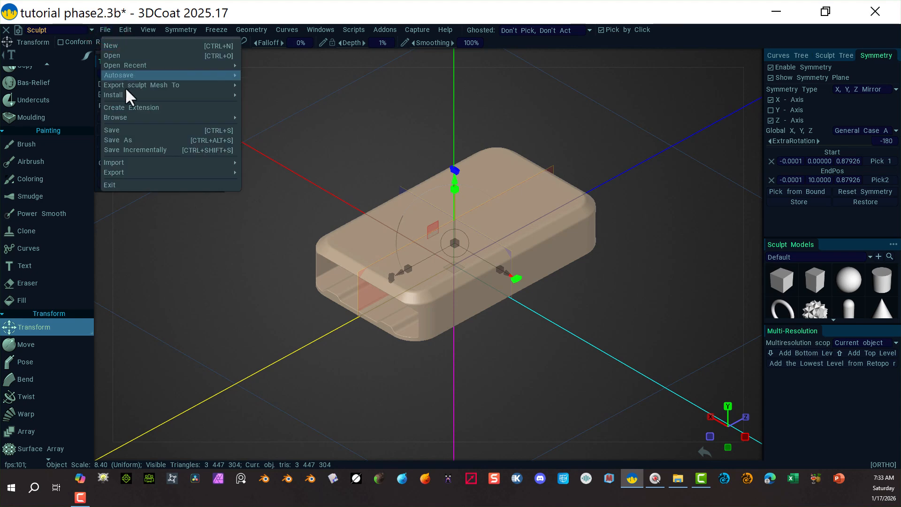
click(132, 131)
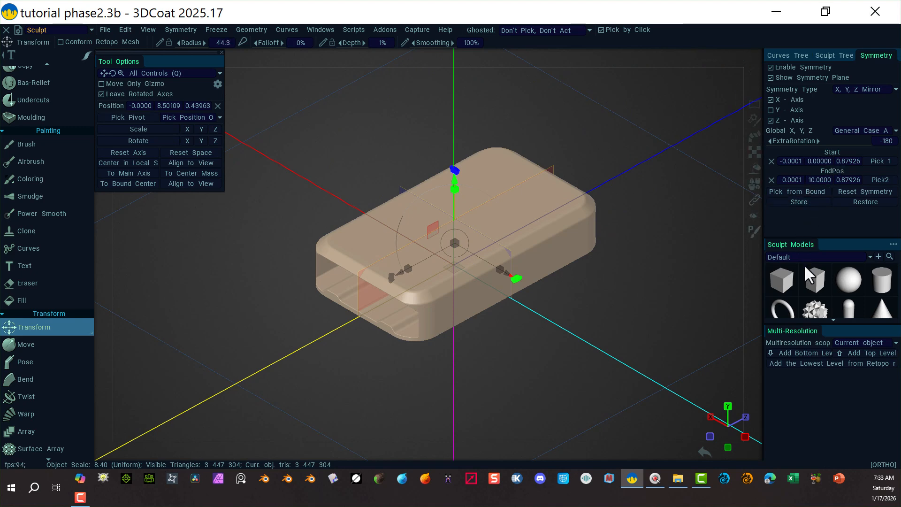
Duplicate the slab volume in the Sculpt Tree and rename the copy Main Form Copy.
scroll(805, 270, down, 3)
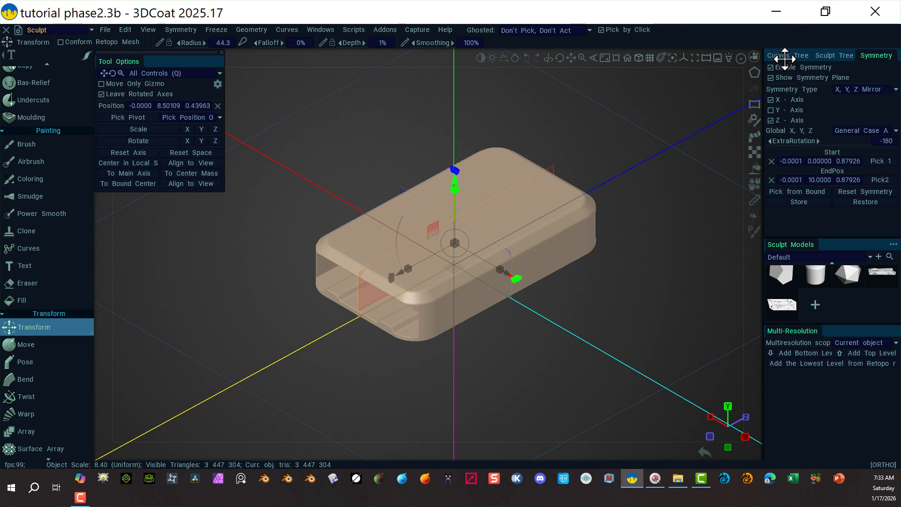
click(826, 56)
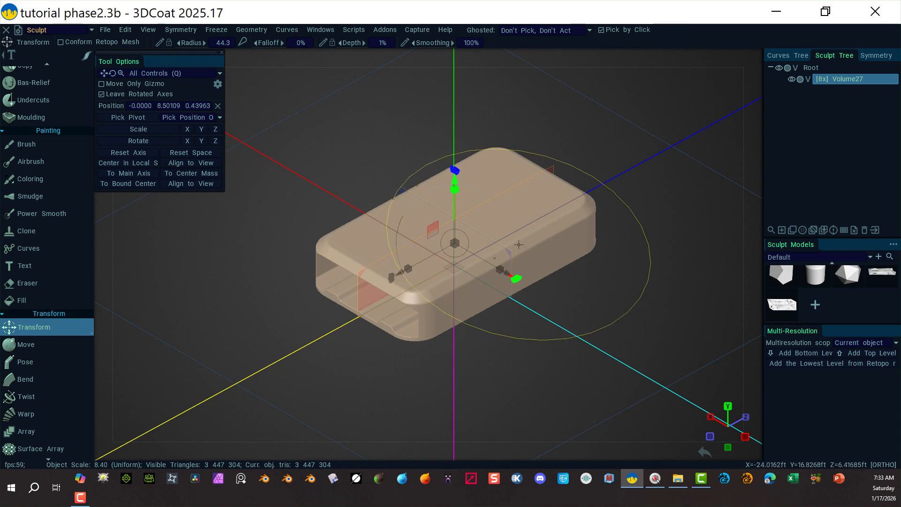
click(792, 229)
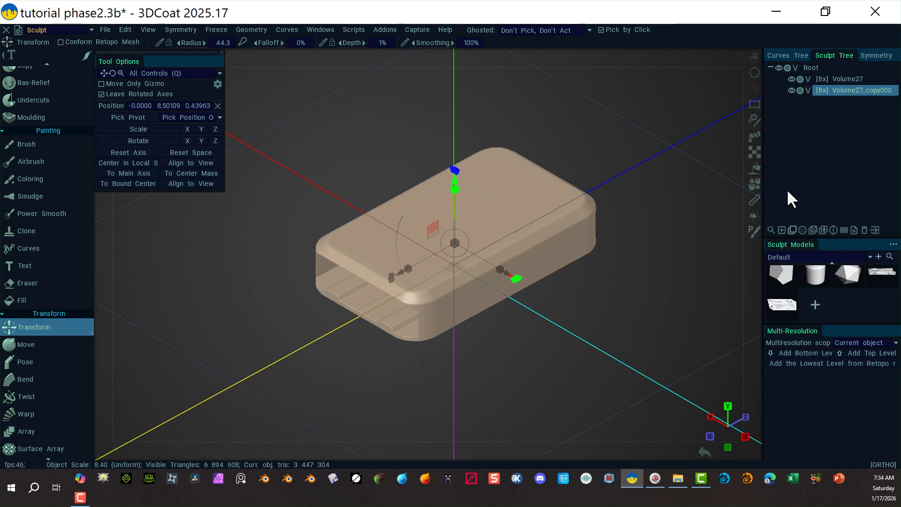
double_click(848, 90)
text(M)
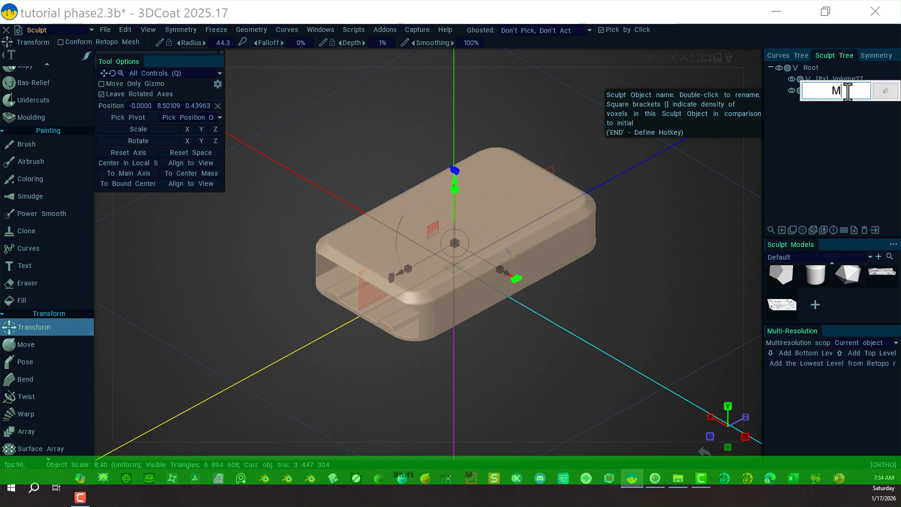
text(ain Form Copy)
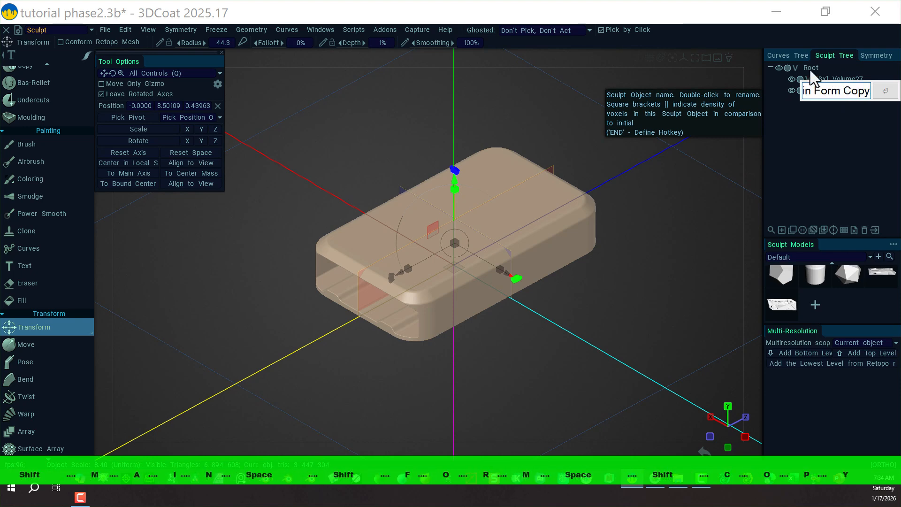
key(Return)
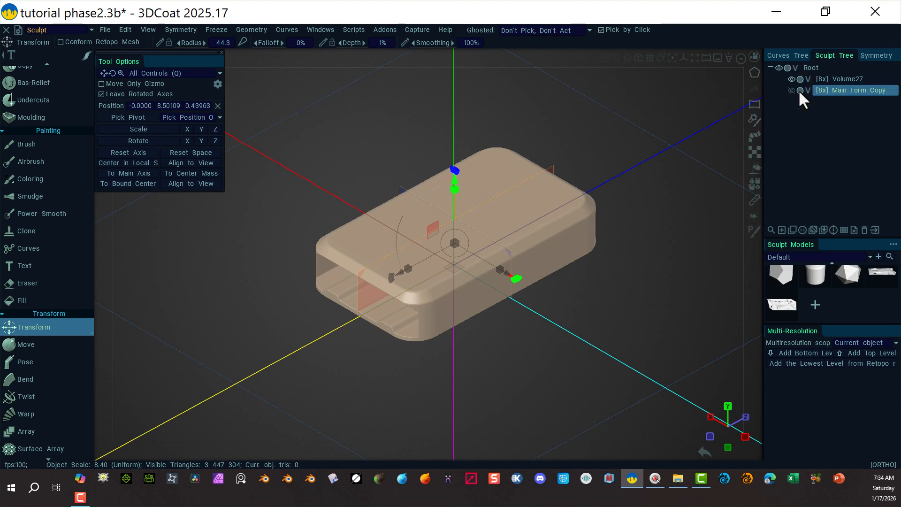
Hide Main Form Copy and move it above Volume27 in the tree, keeping Volume27 selected.
click(792, 90)
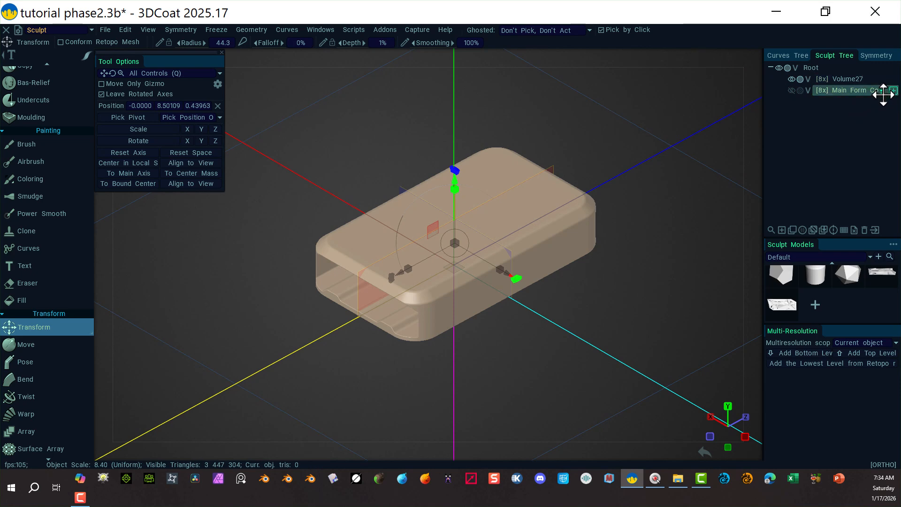
drag(883, 91, 877, 73)
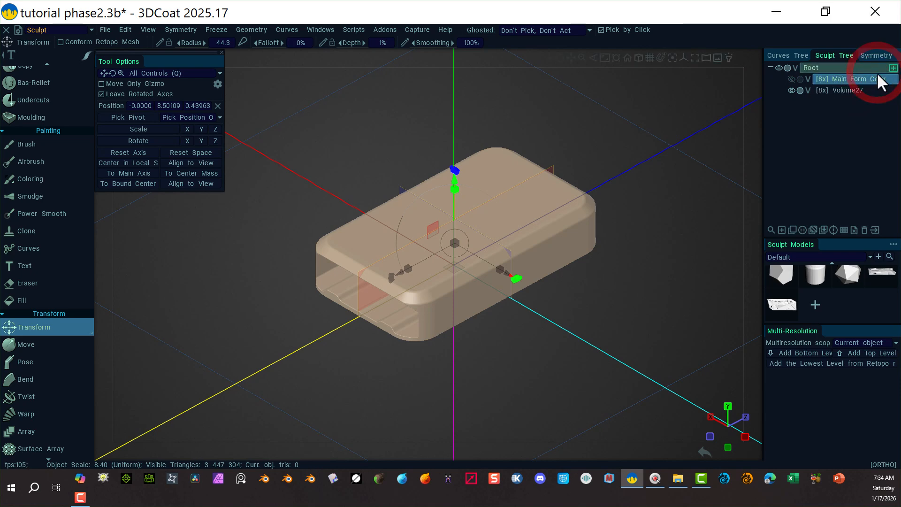
click(844, 91)
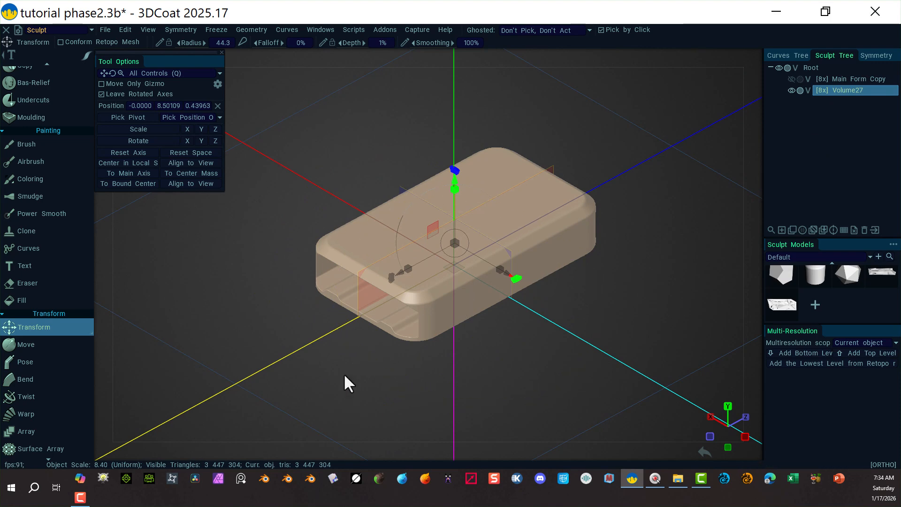
Switch to the Modeling room and hide the Volume27 sculpt object.
alt+drag(389, 394, 494, 345)
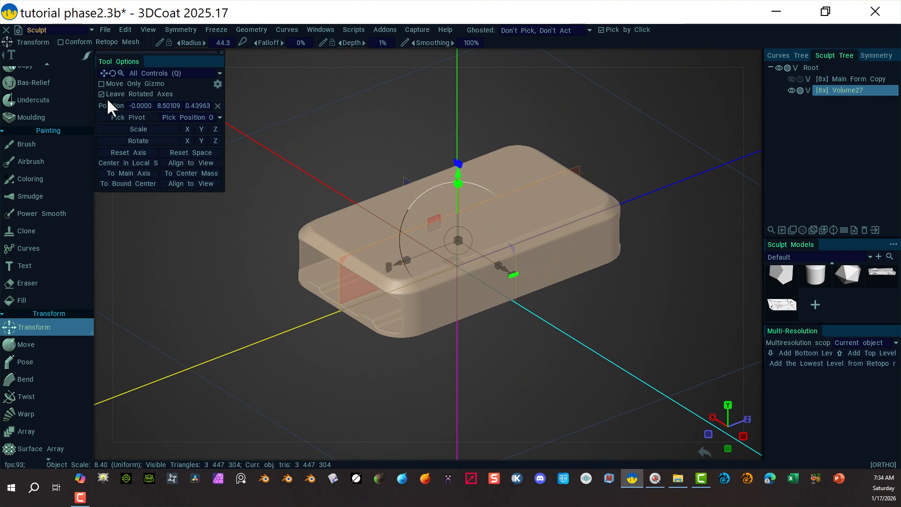
click(91, 29)
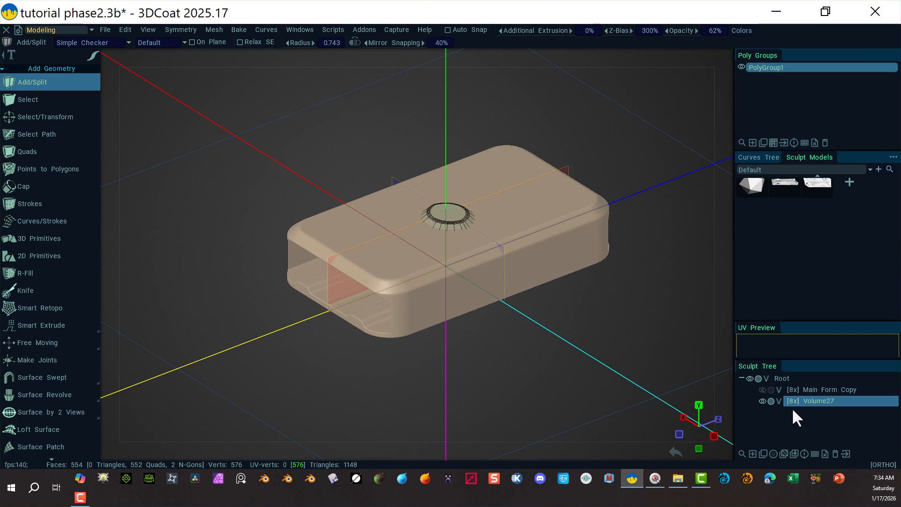
click(760, 401)
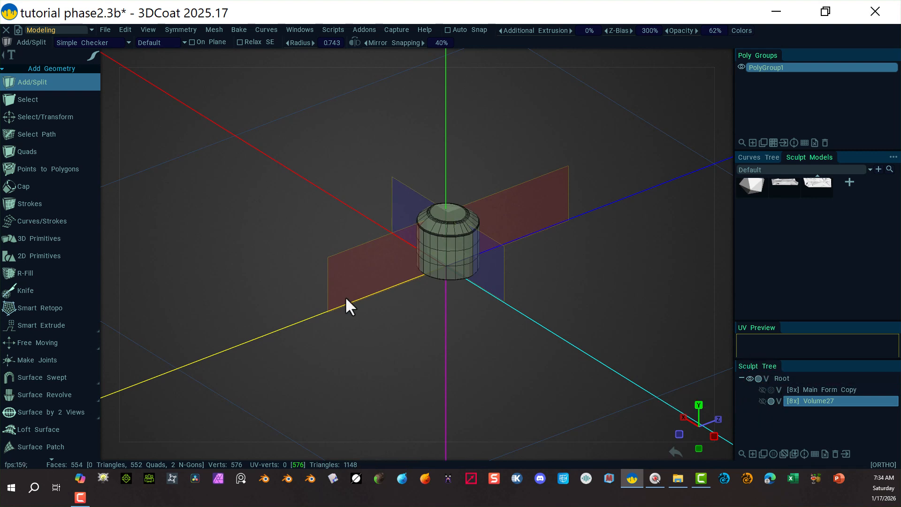
Delete the existing cylinder mesh with Select/Transform and reset the gizmo axis to the origin.
scroll(506, 286, up, 5)
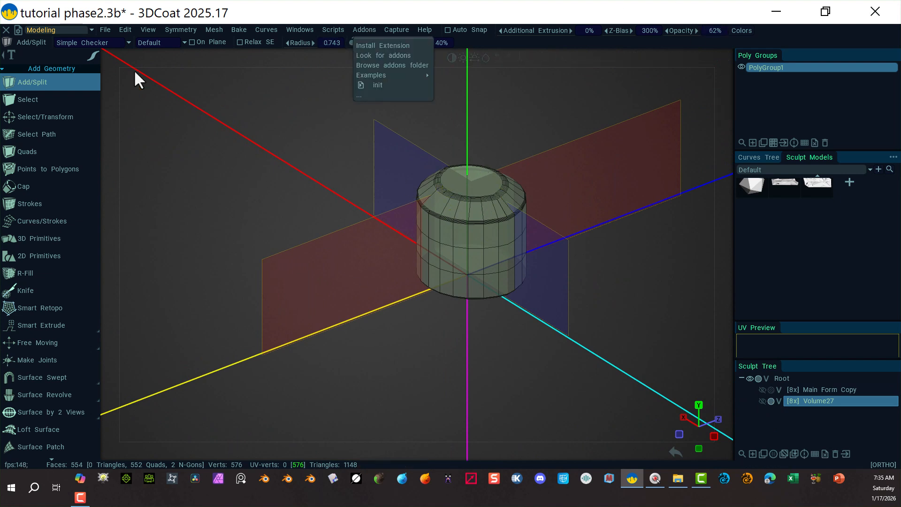
click(51, 117)
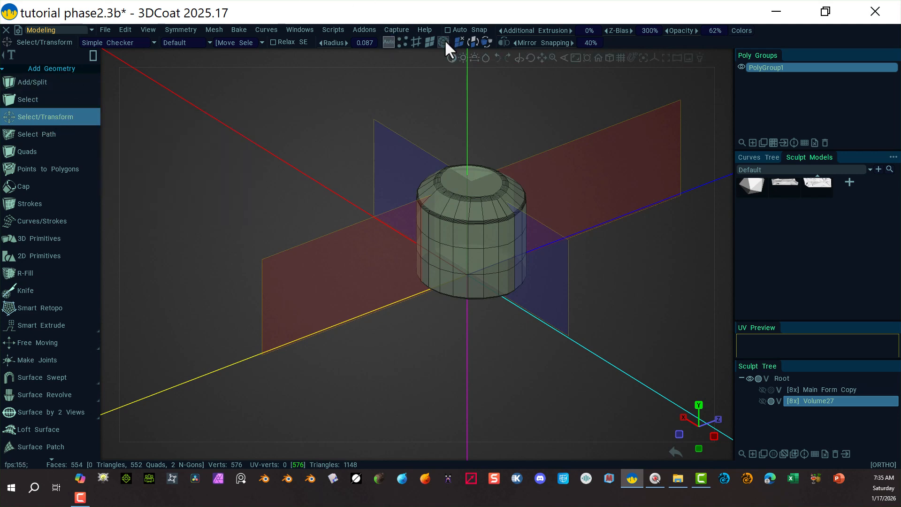
click(437, 215)
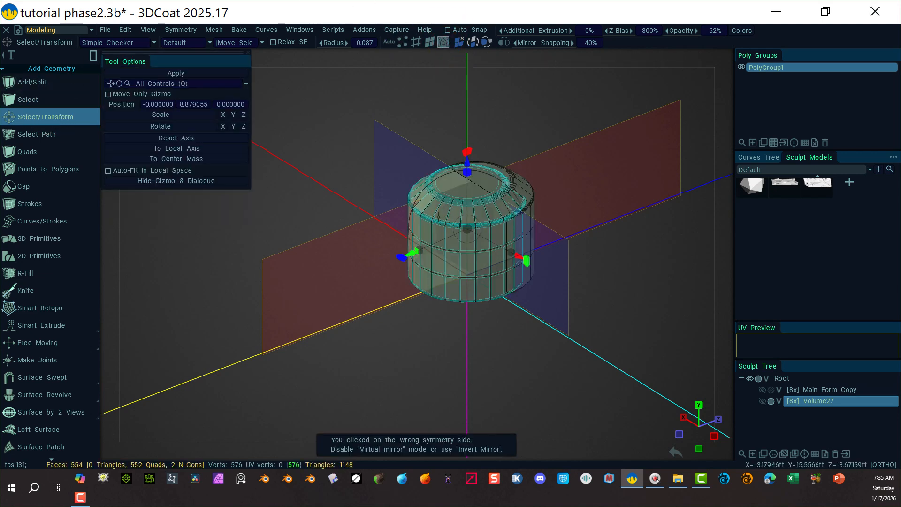
key(Delete)
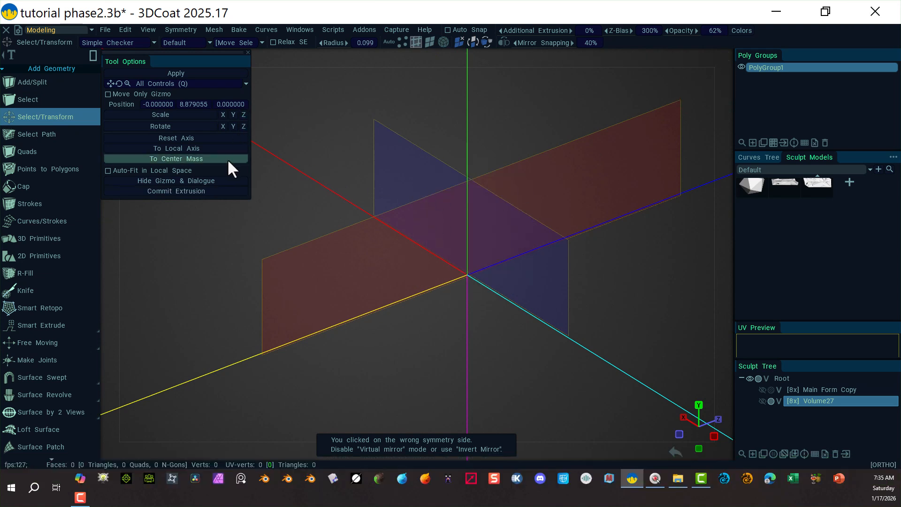
click(202, 137)
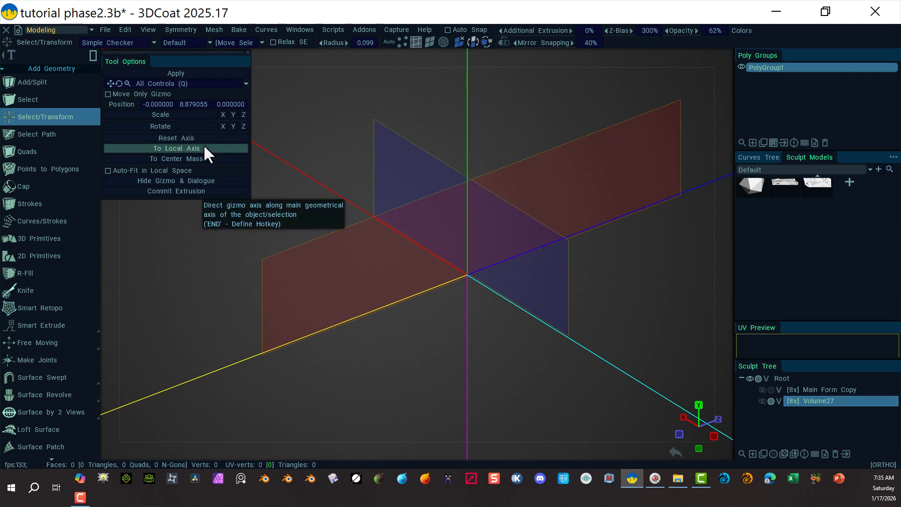
click(202, 161)
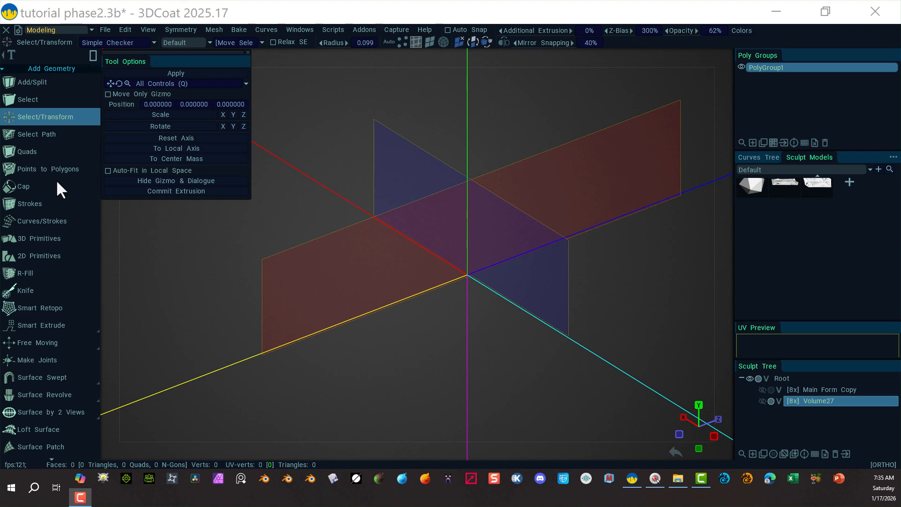
Choose the cylinder 3D primitive and turn off symmetry.
click(25, 240)
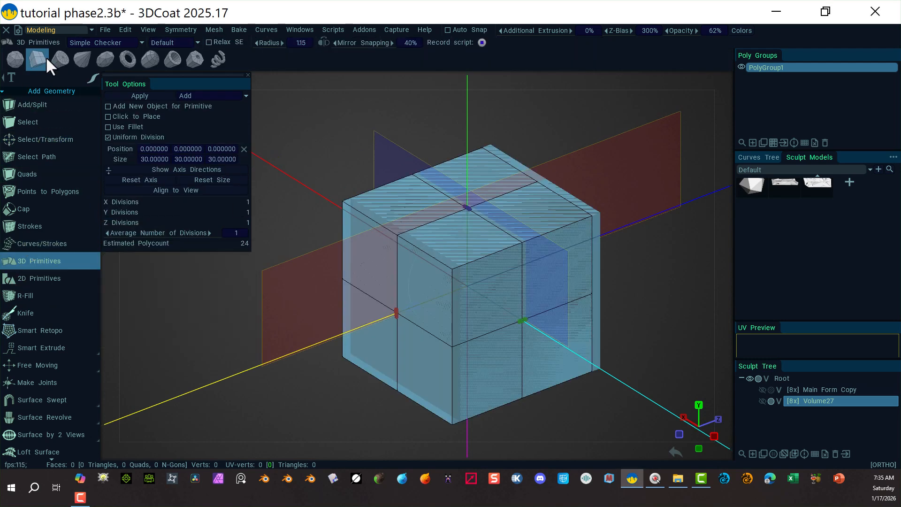
click(57, 59)
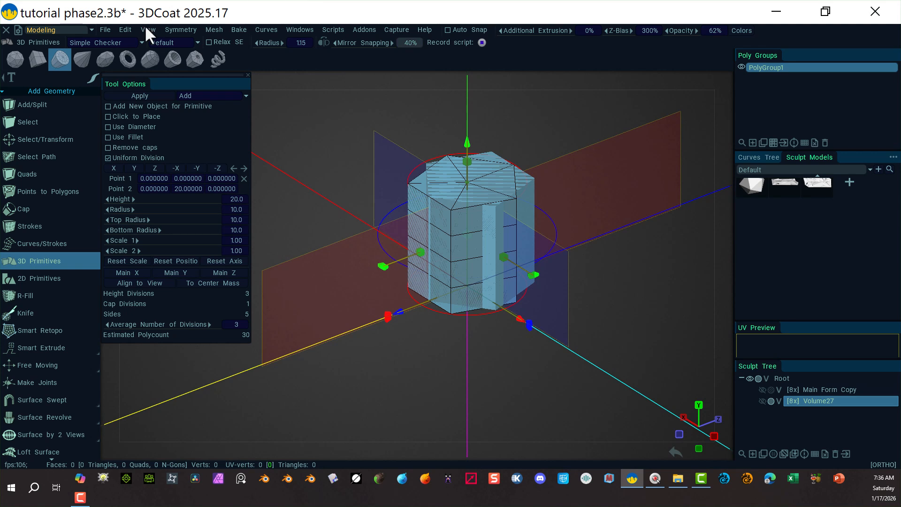
click(187, 31)
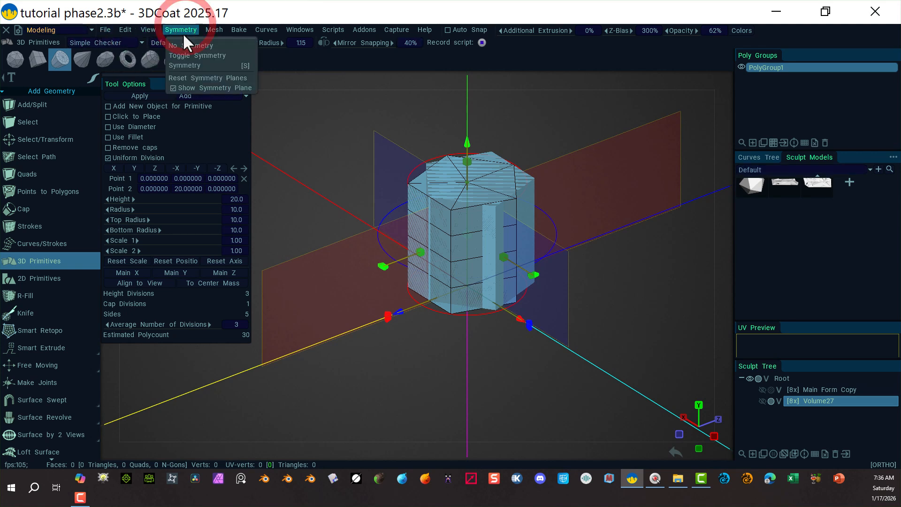
click(182, 65)
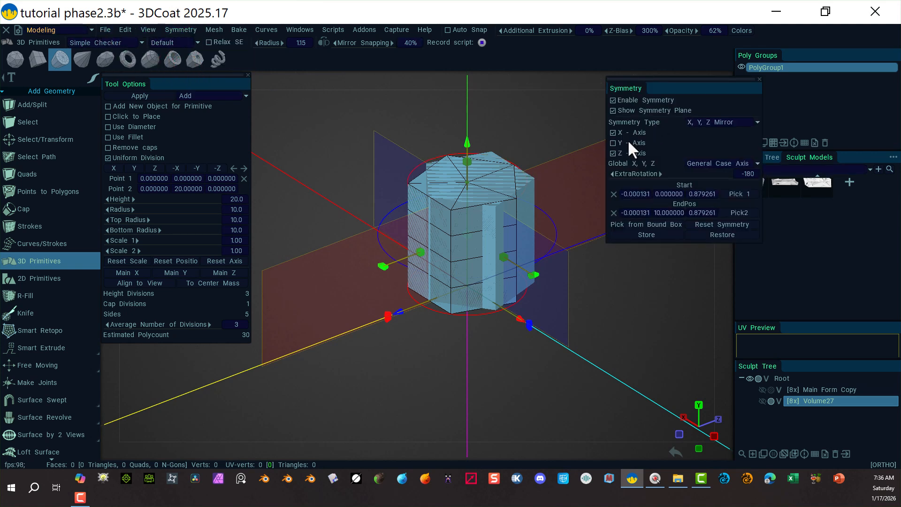
click(612, 100)
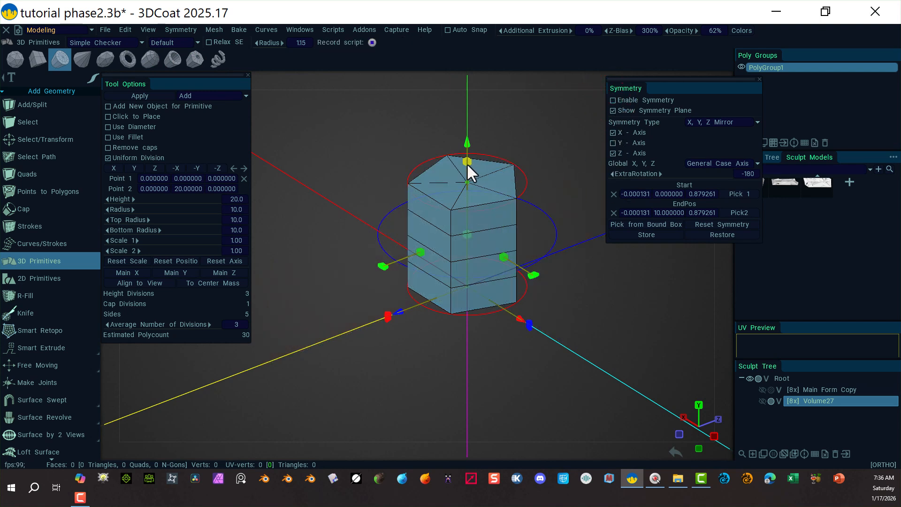
Size the new cylinder primitive to a height of about 10.6 and a radius of 15.5.
drag(467, 162, 470, 239)
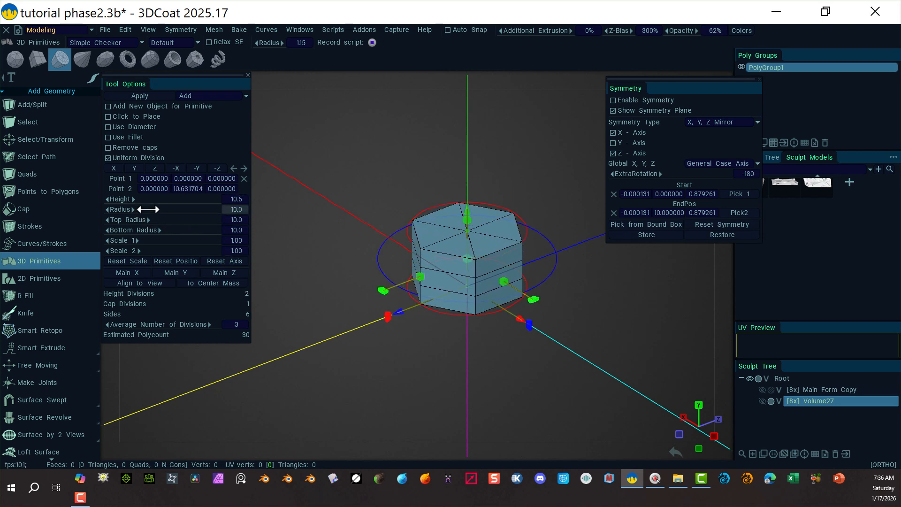
drag(148, 209, 179, 212)
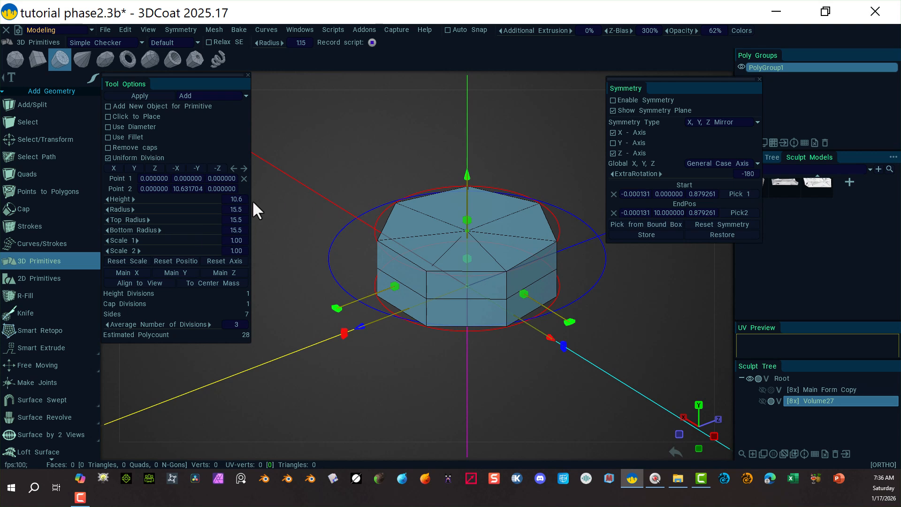
Turn off Uniform Division and set the cylinder's cap divisions to 0.
click(108, 158)
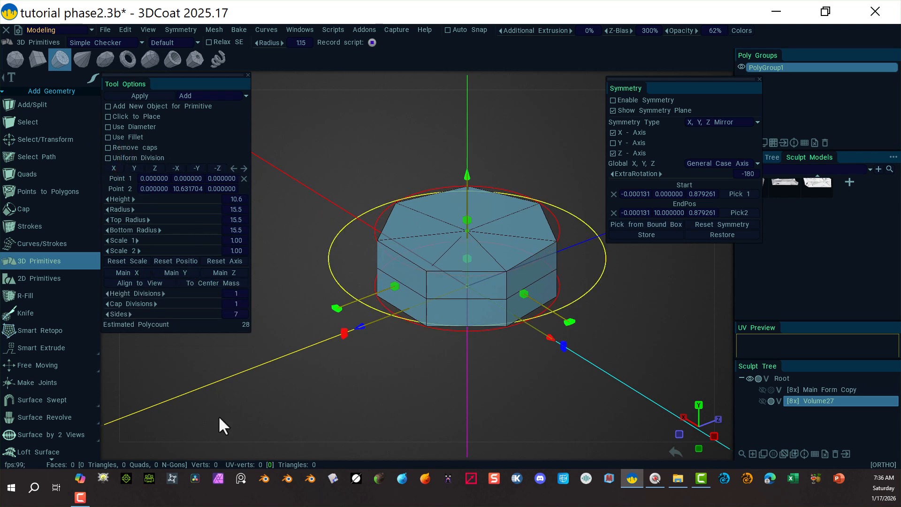
click(237, 305)
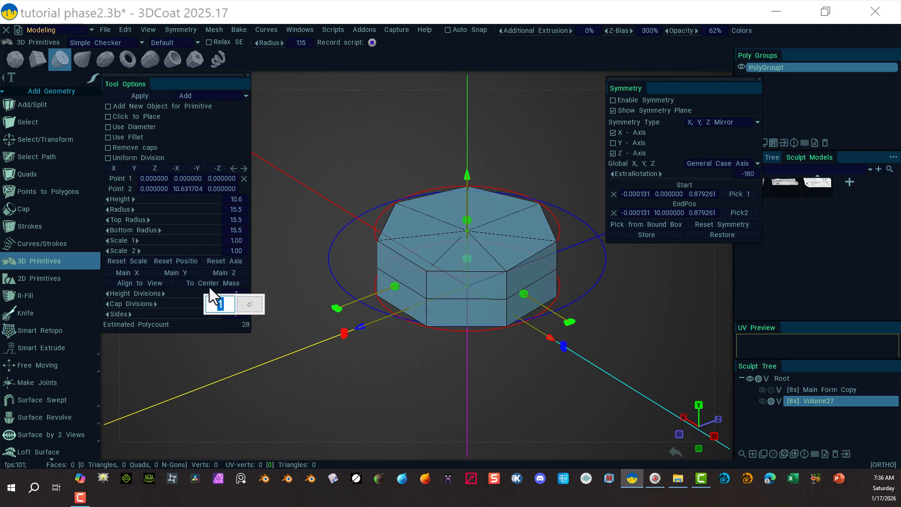
text(0)
key(Return)
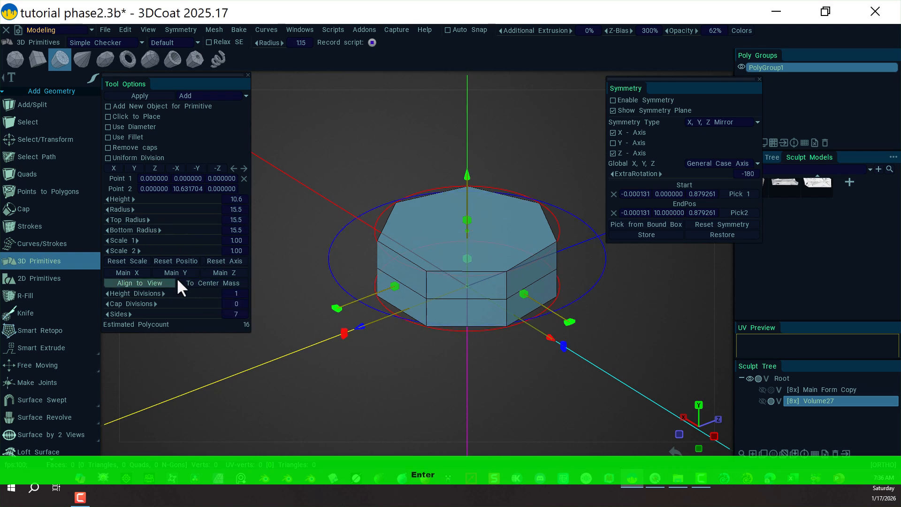
Set the cylinder's sides to 36 and apply the primitive.
drag(182, 313, 256, 304)
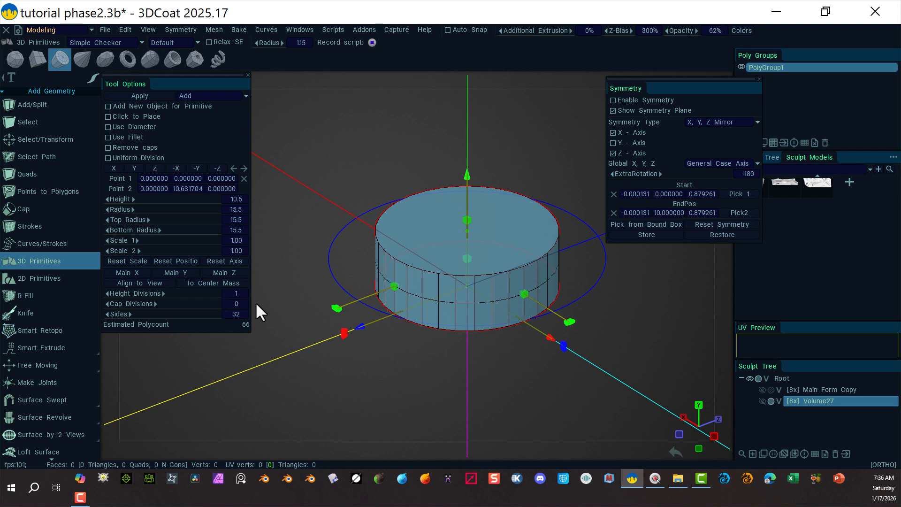
drag(256, 303, 265, 300)
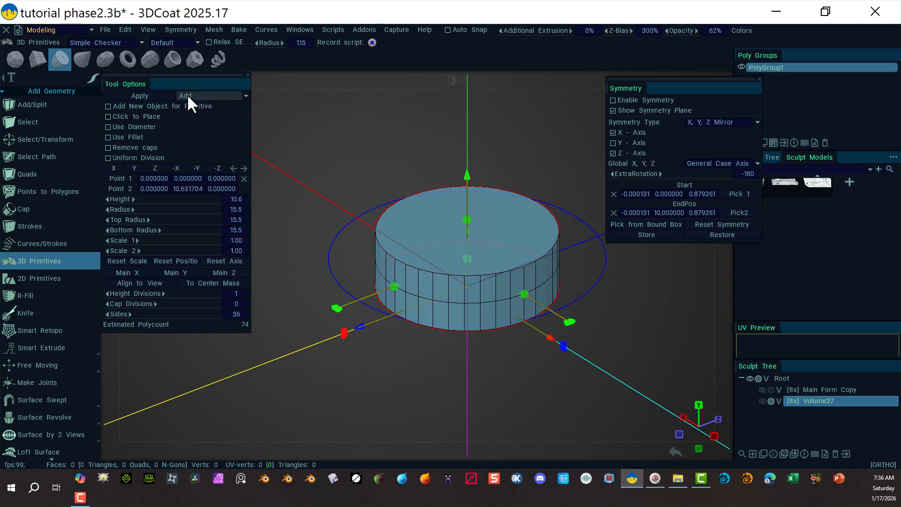
click(154, 94)
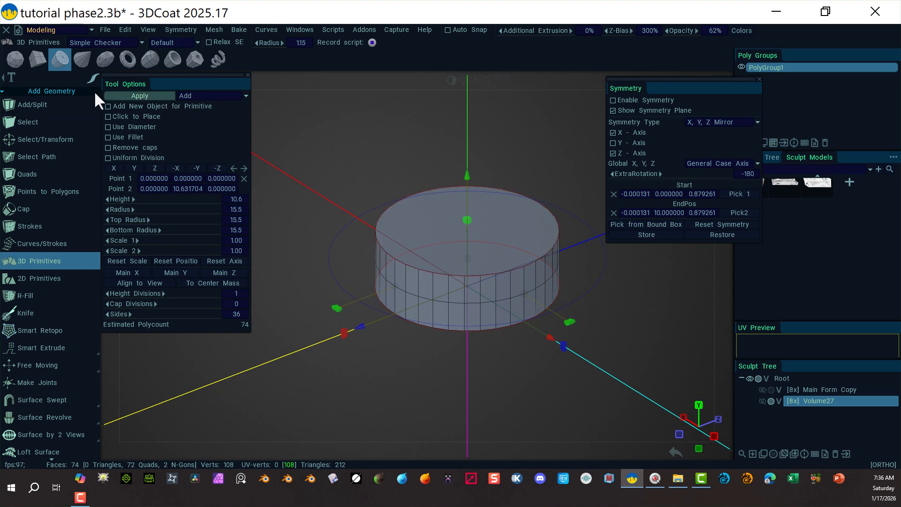
Switch to Select/Transform in face mode and select the cylinder's top face.
click(57, 136)
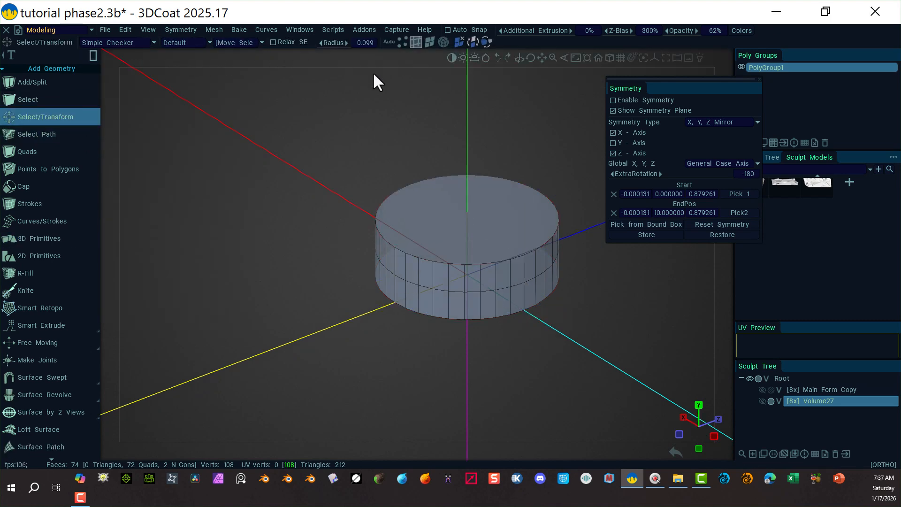
click(429, 42)
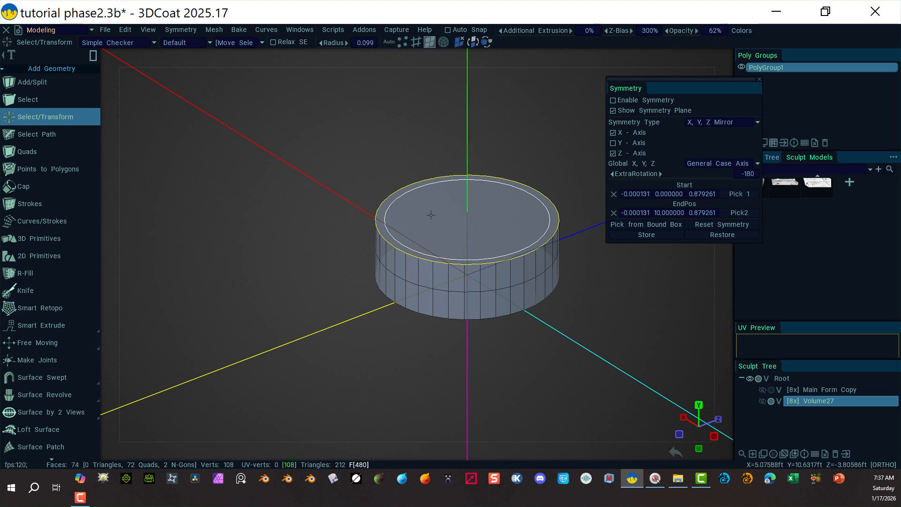
click(452, 189)
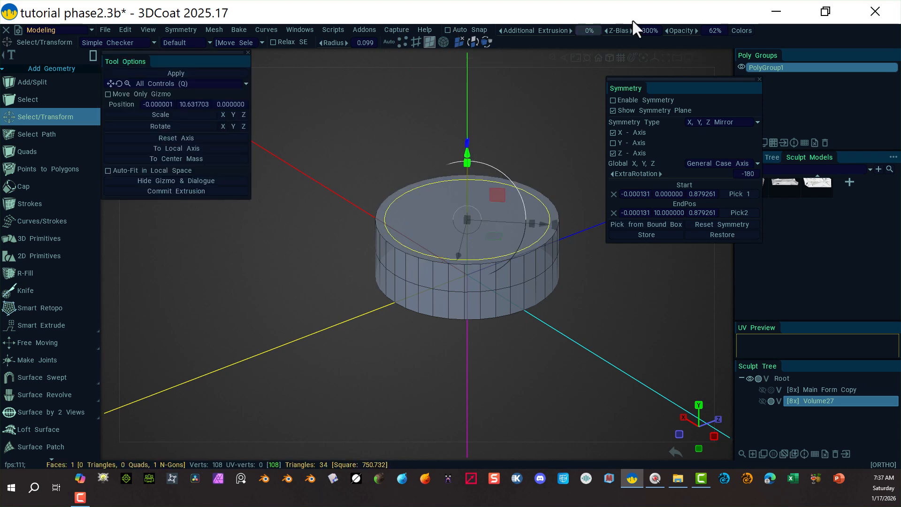
In top view, reset the symmetry settings, then reset the gizmo axis and move it to the face's center of mass.
click(725, 56)
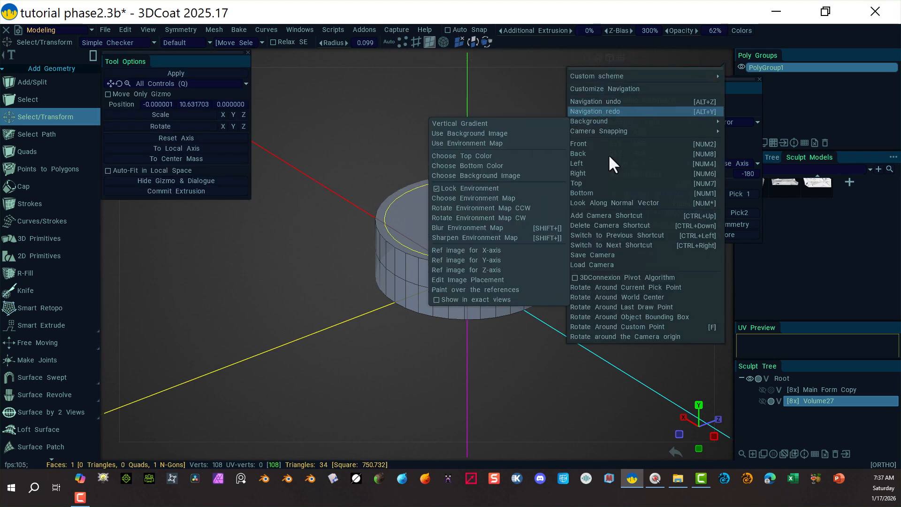
click(603, 182)
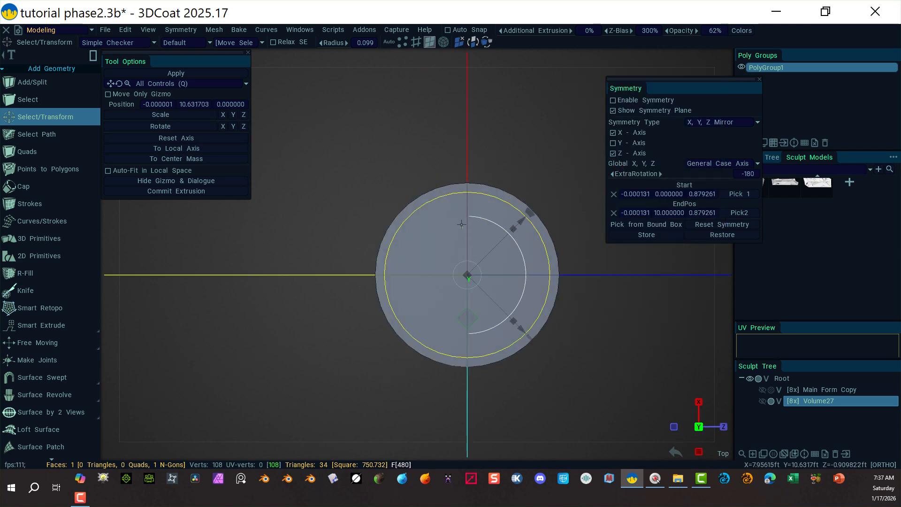
click(711, 223)
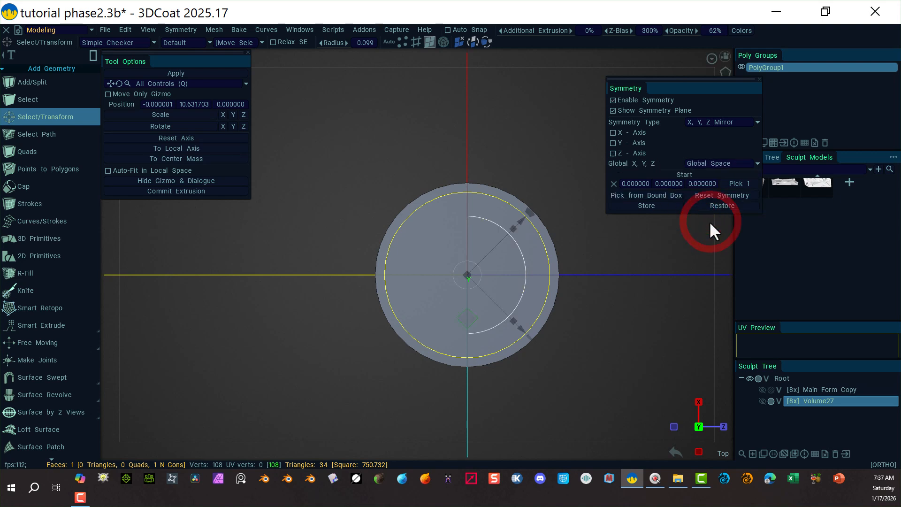
click(212, 140)
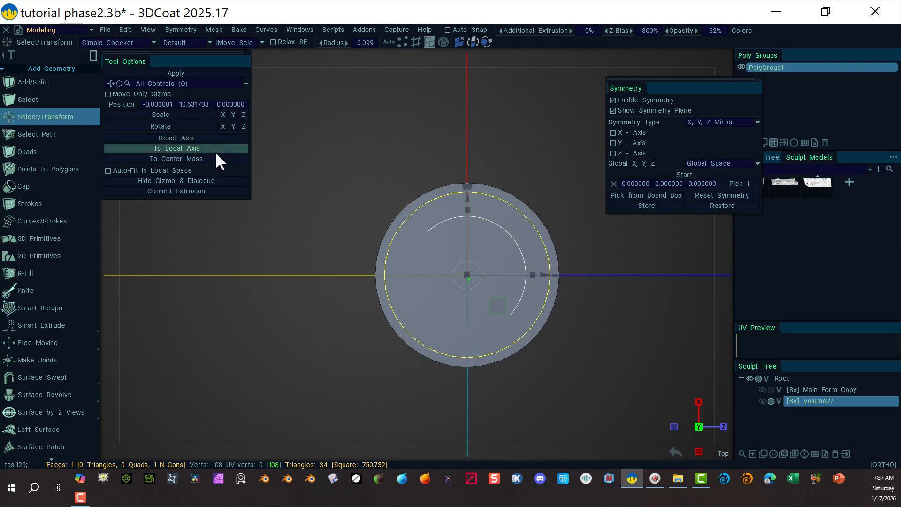
click(209, 160)
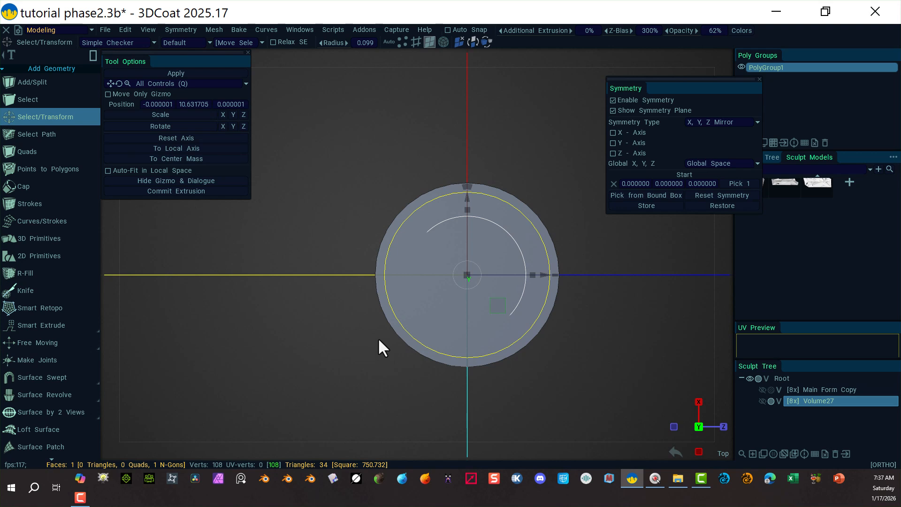
Inset the top face by scaling it inward and lower it to a height of about 8.43.
alt+drag(534, 415, 504, 316)
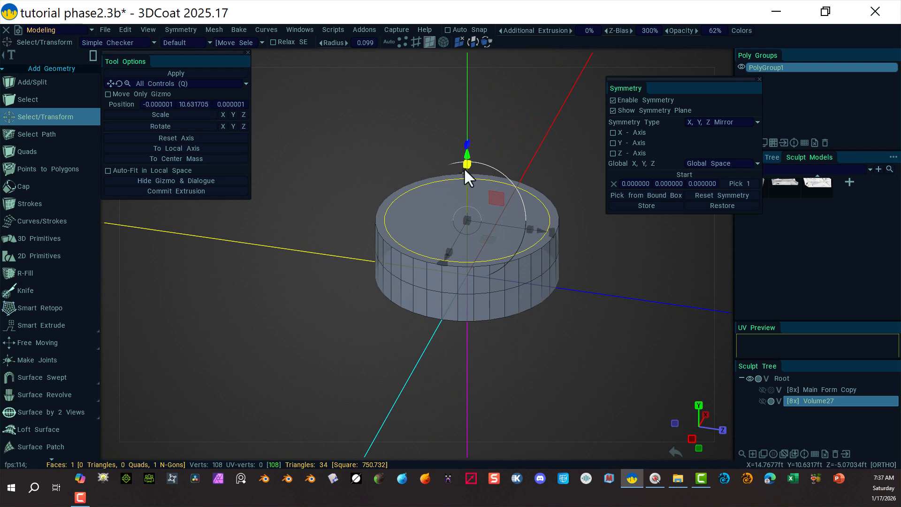
drag(465, 166, 453, 183)
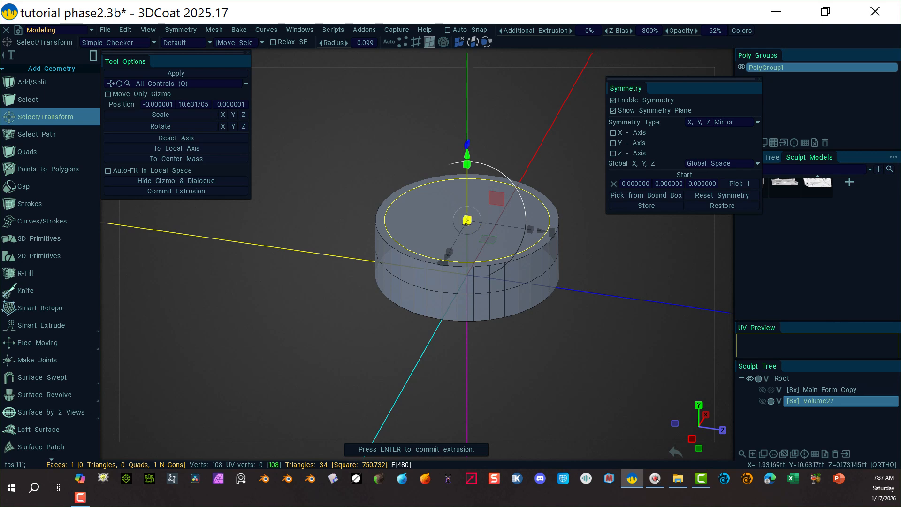
drag(471, 217, 450, 222)
drag(466, 157, 463, 165)
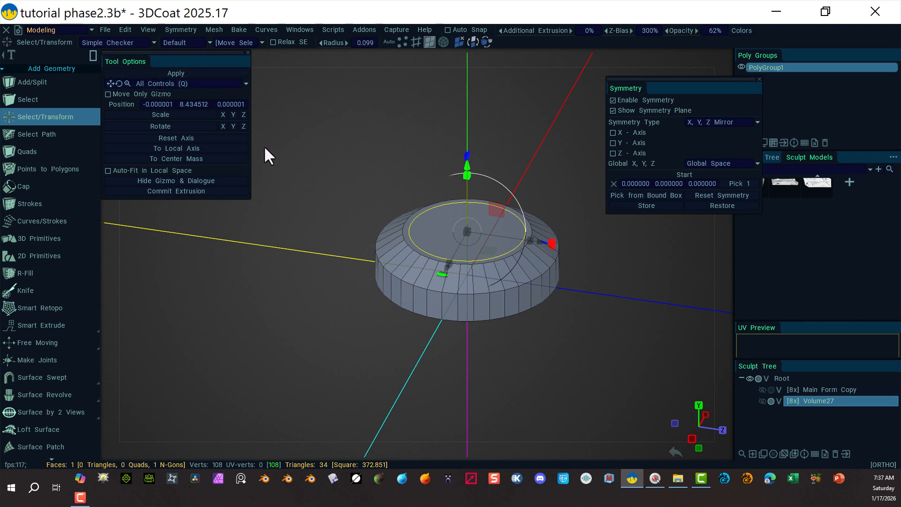
Switch to edge mode and bevel the top face's edge loop with size 1.32 and 6 segments.
click(414, 45)
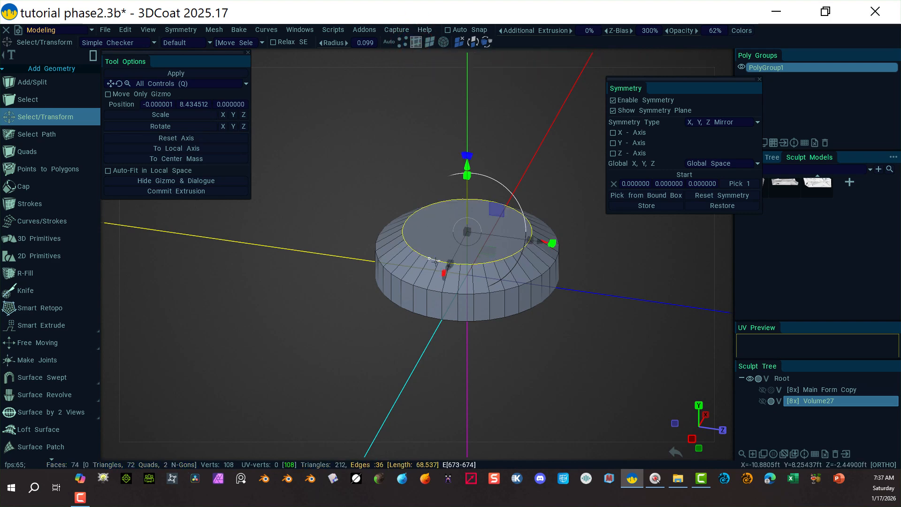
scroll(67, 267, down, 12)
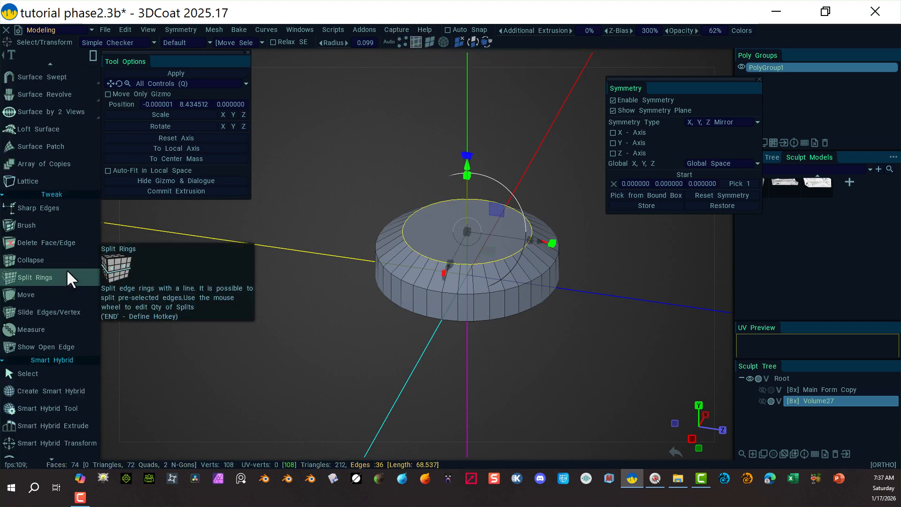
scroll(61, 284, down, 8)
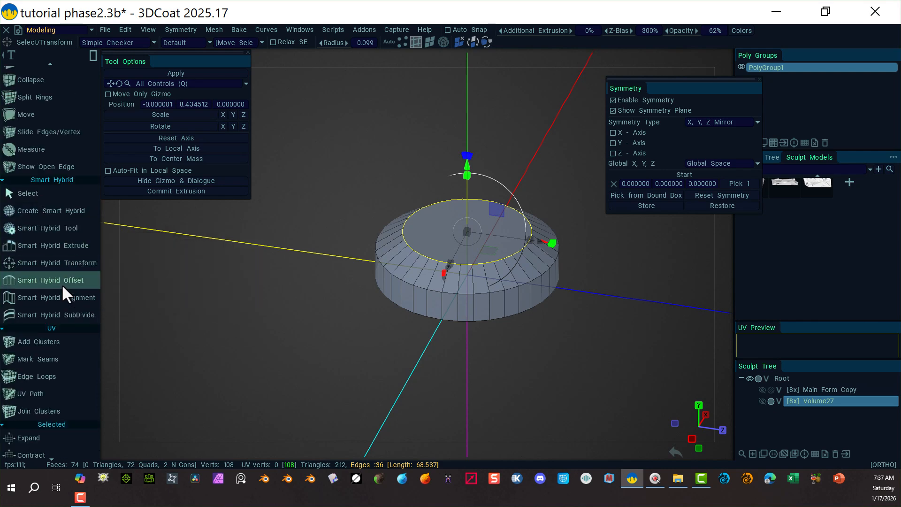
scroll(61, 289, down, 12)
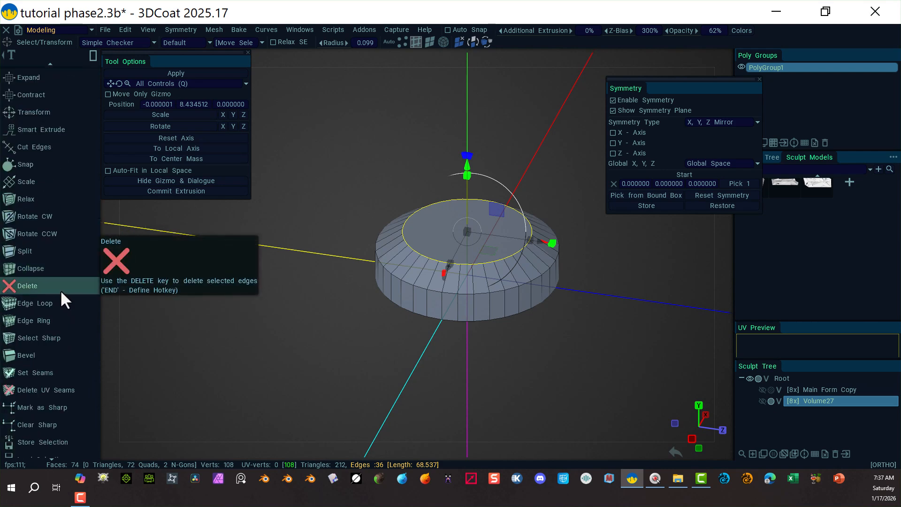
scroll(54, 294, up, 2)
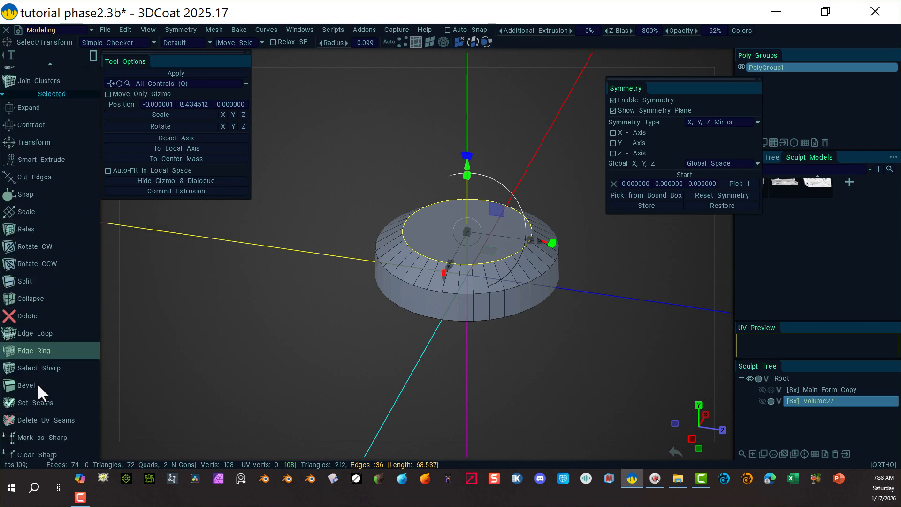
click(35, 381)
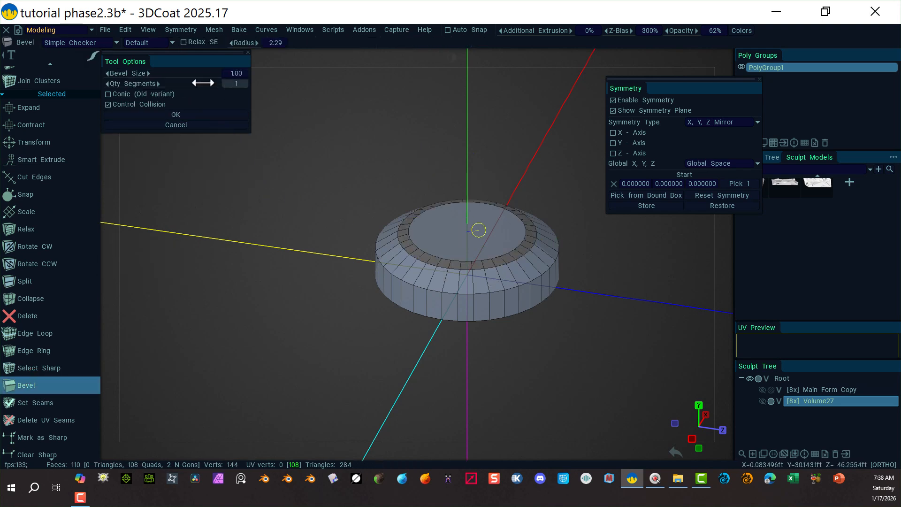
drag(209, 81, 224, 81)
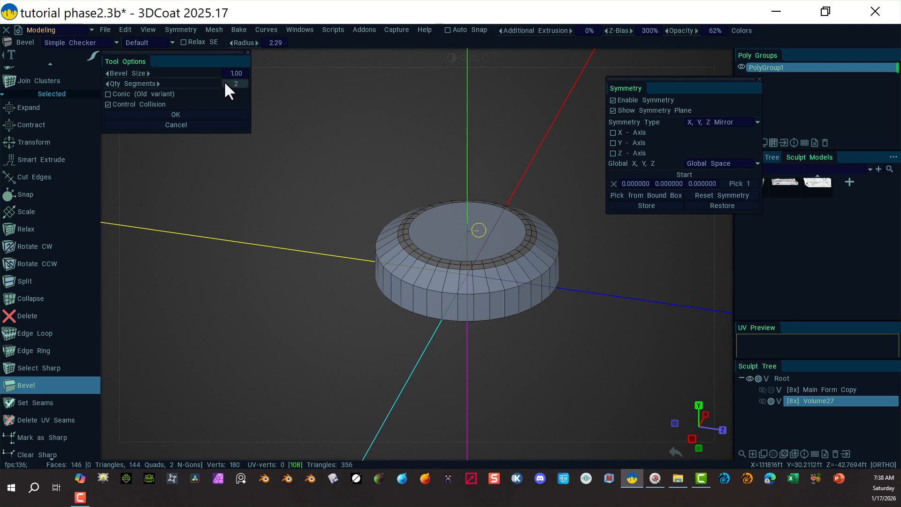
click(233, 83)
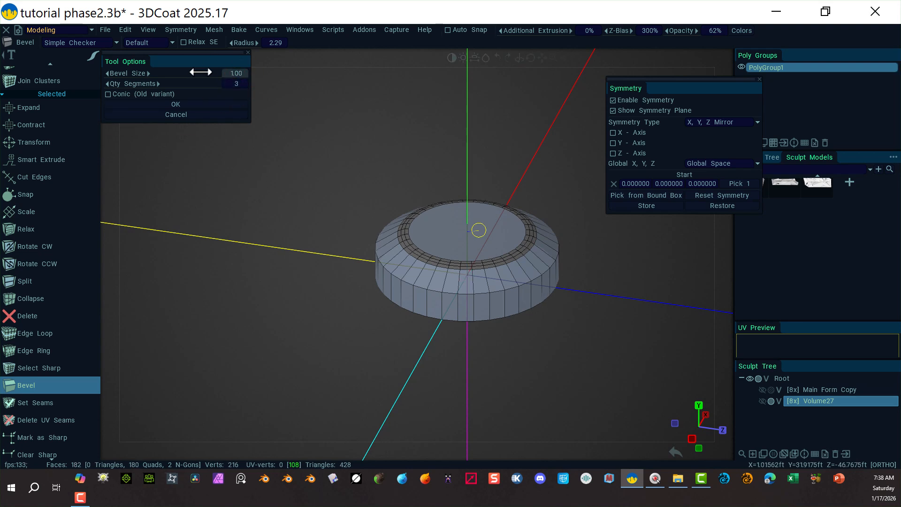
drag(202, 76, 247, 84)
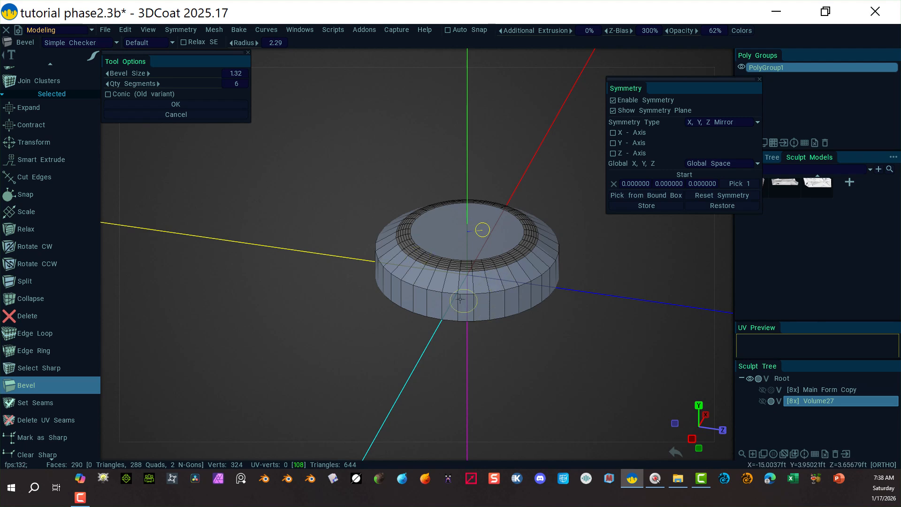
scroll(75, 93, up, 10)
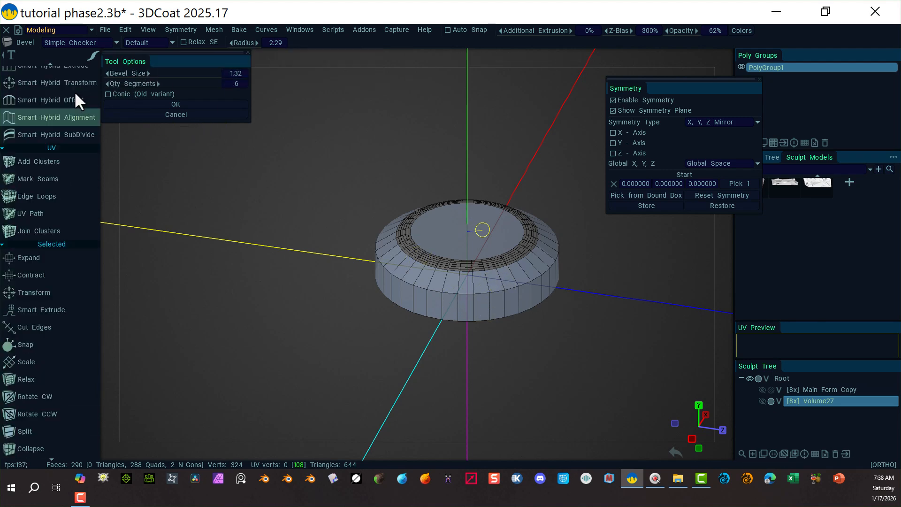
scroll(70, 92, up, 3)
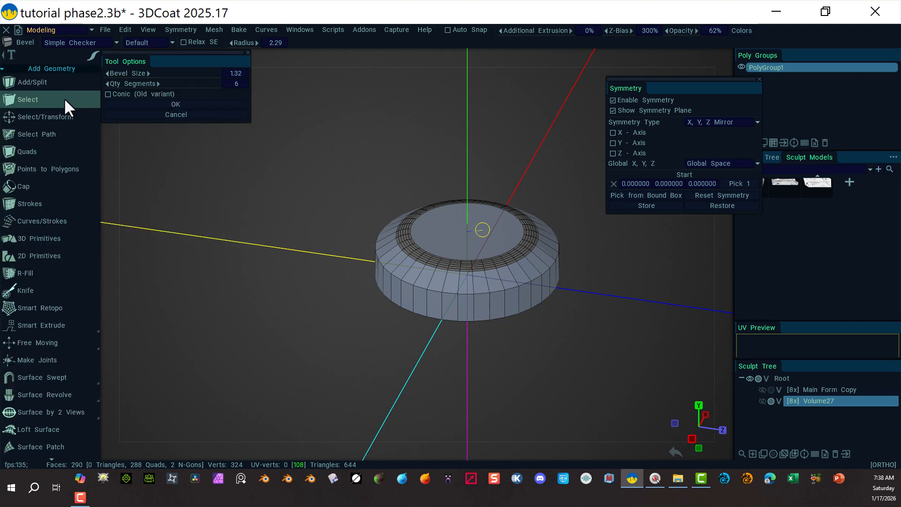
click(64, 97)
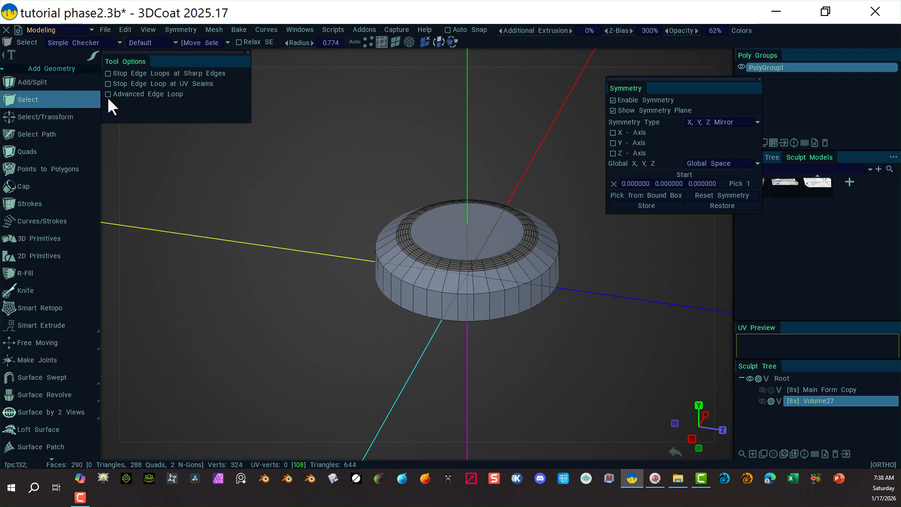
Select an edge on the cylinder's side wall and expand it to the full edge loop.
click(59, 116)
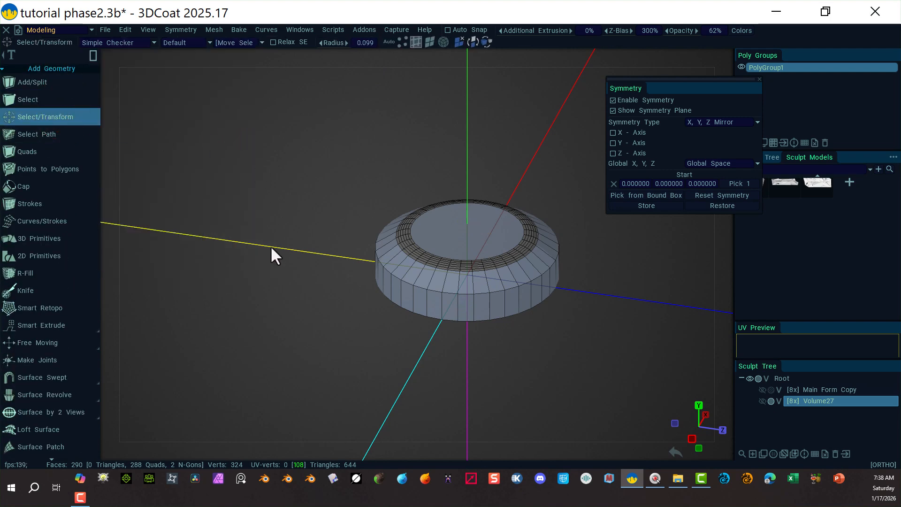
click(420, 286)
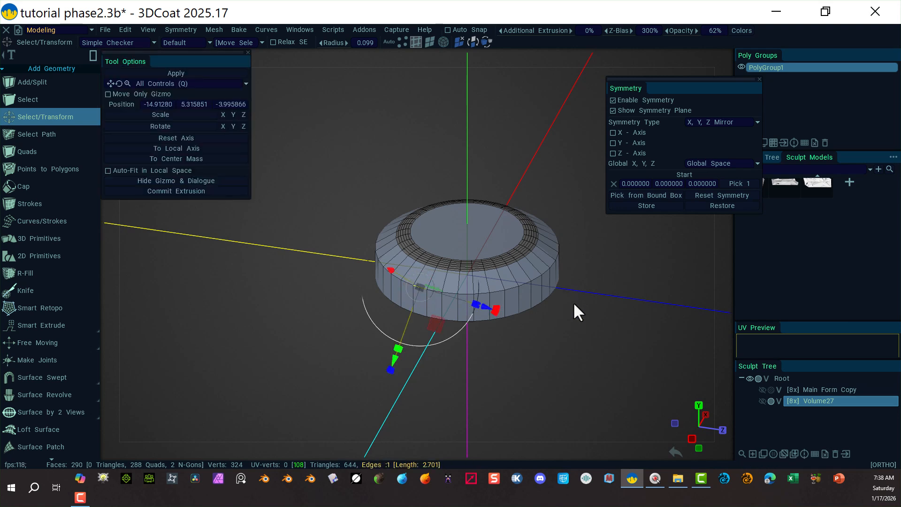
right_click(580, 340)
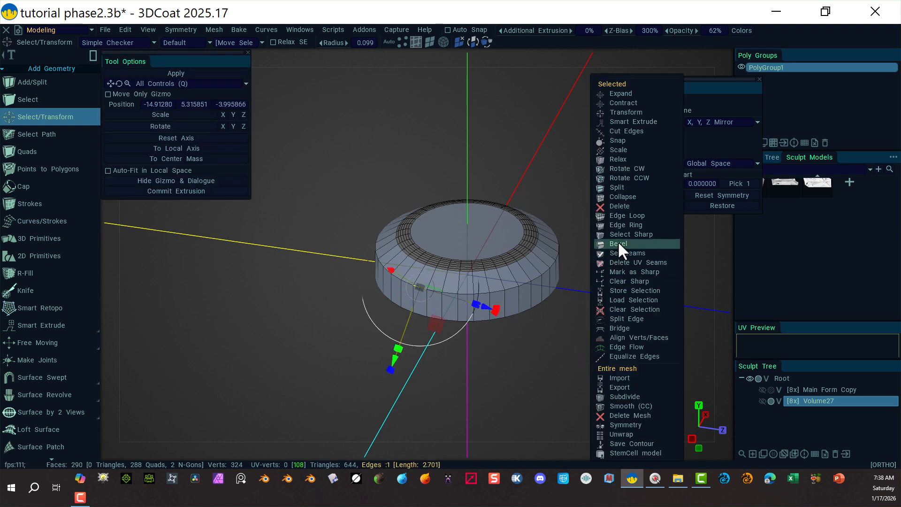
click(635, 216)
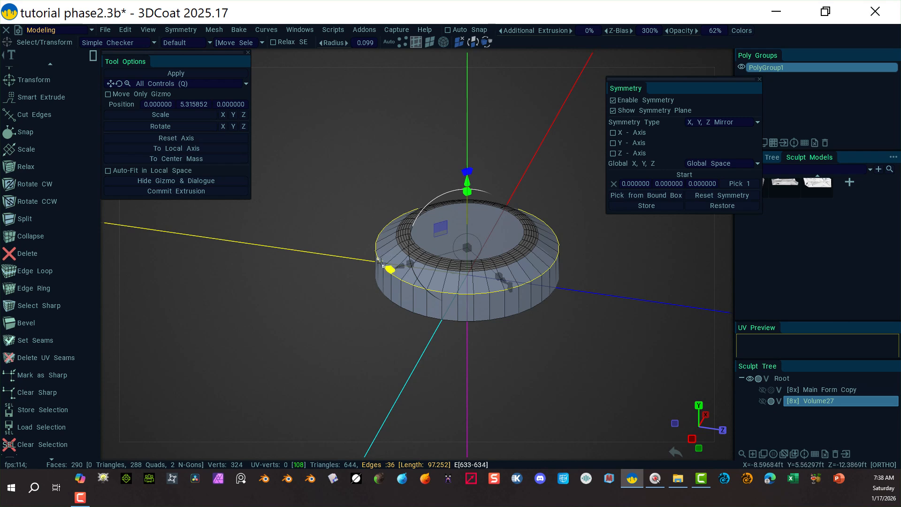
Bevel the selected side-wall edge loop with a bevel size of 0.516 and 6 segments.
scroll(50, 384, down, 5)
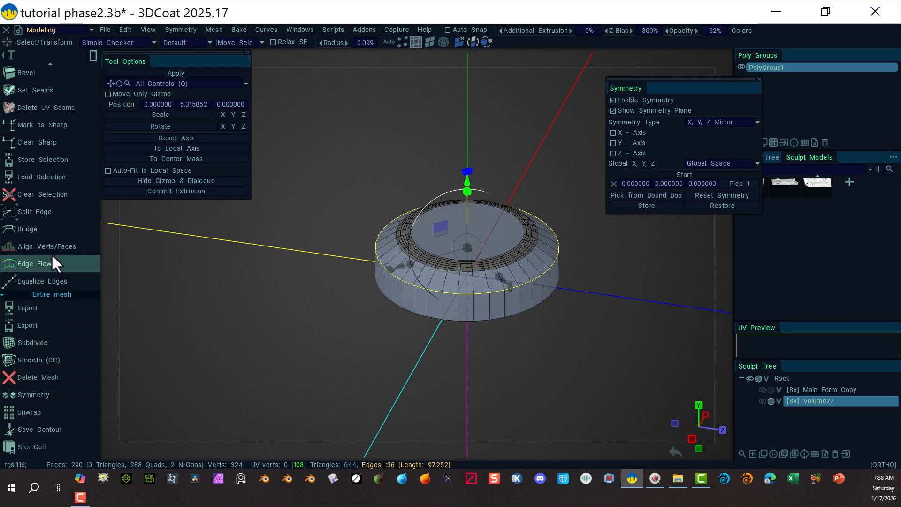
scroll(60, 182, up, 1)
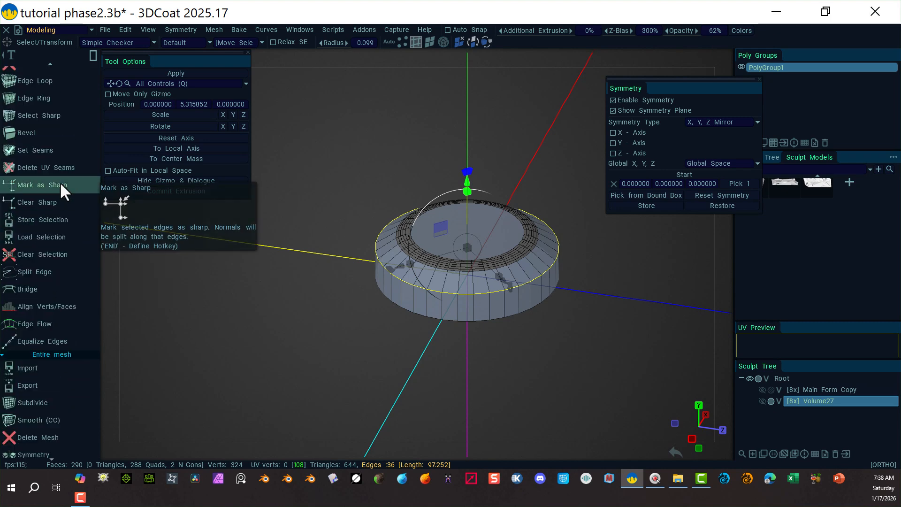
click(43, 133)
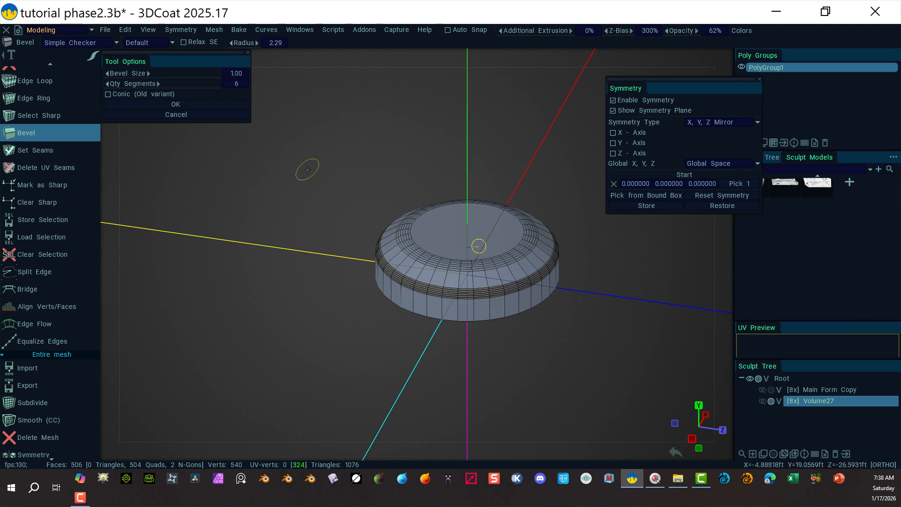
drag(203, 78, 165, 81)
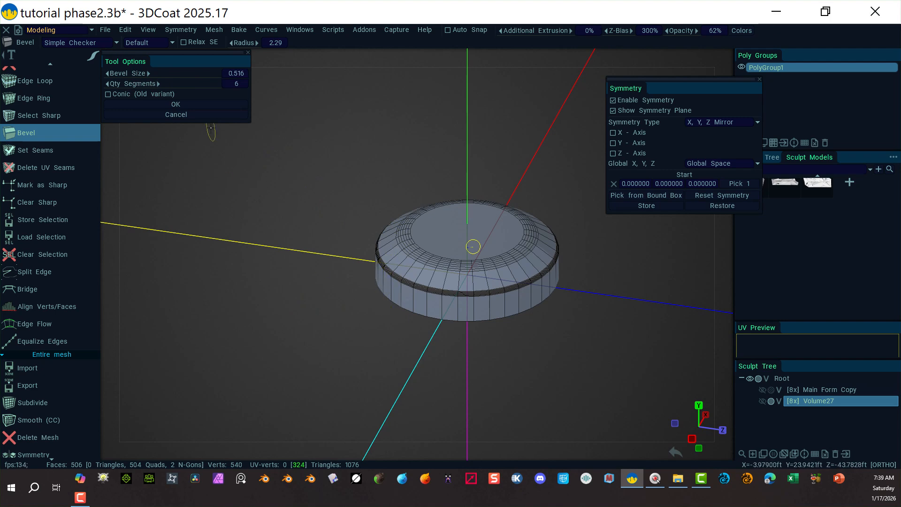
click(185, 104)
Select the cylinder's bottom edge loop and bevel it with a size of 0.364 and 3 segments.
alt+drag(365, 323, 362, 208)
click(395, 41)
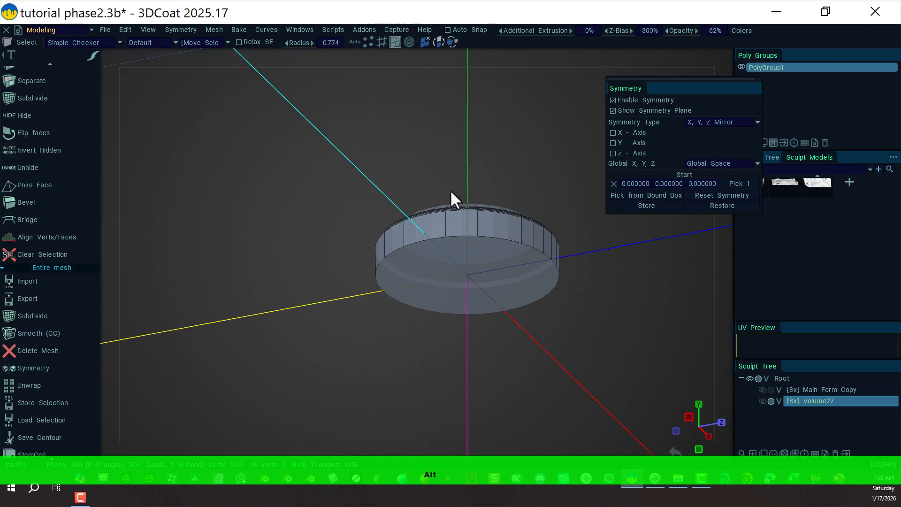
click(471, 264)
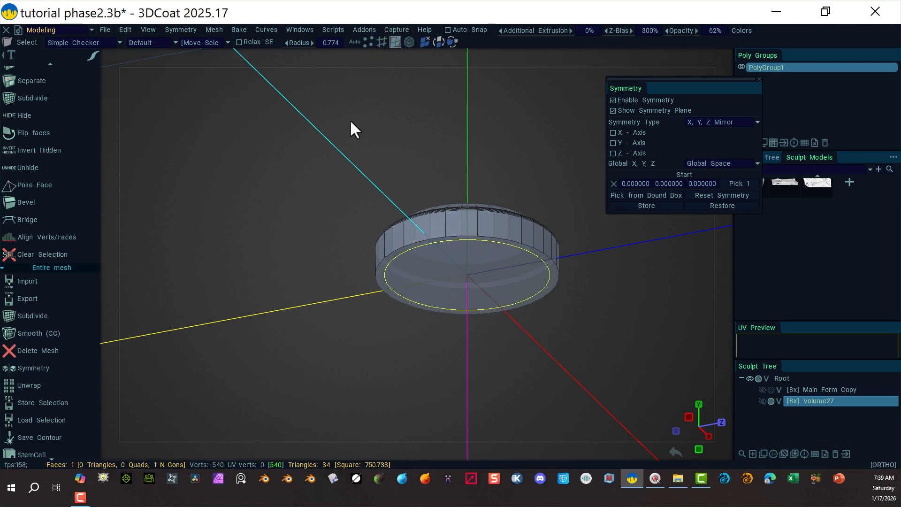
click(382, 41)
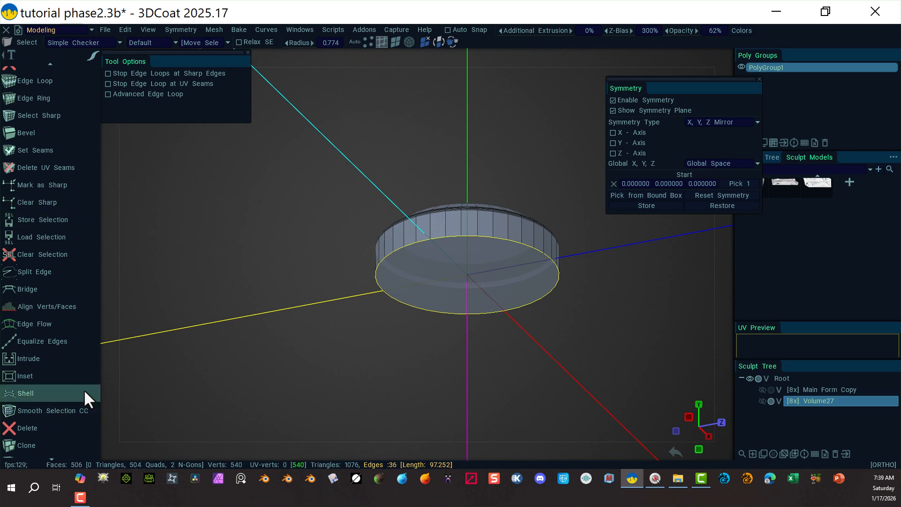
scroll(41, 344, up, 2)
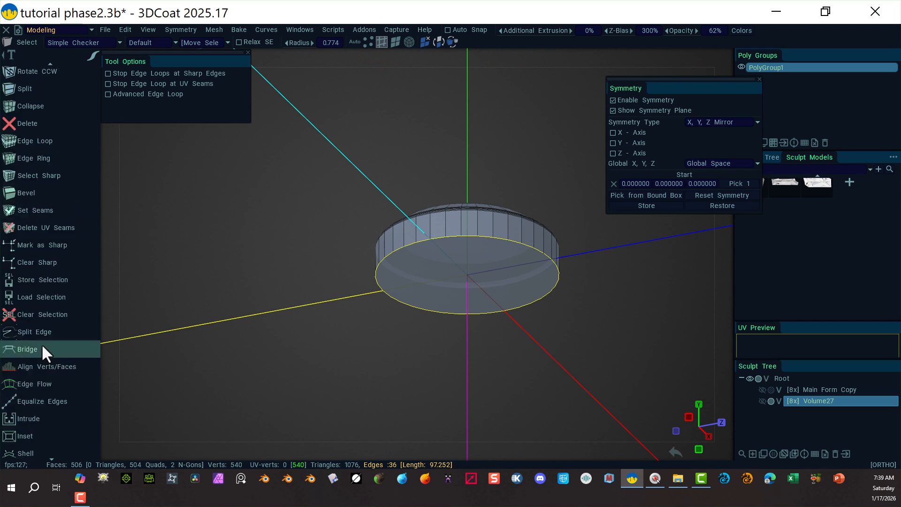
click(54, 221)
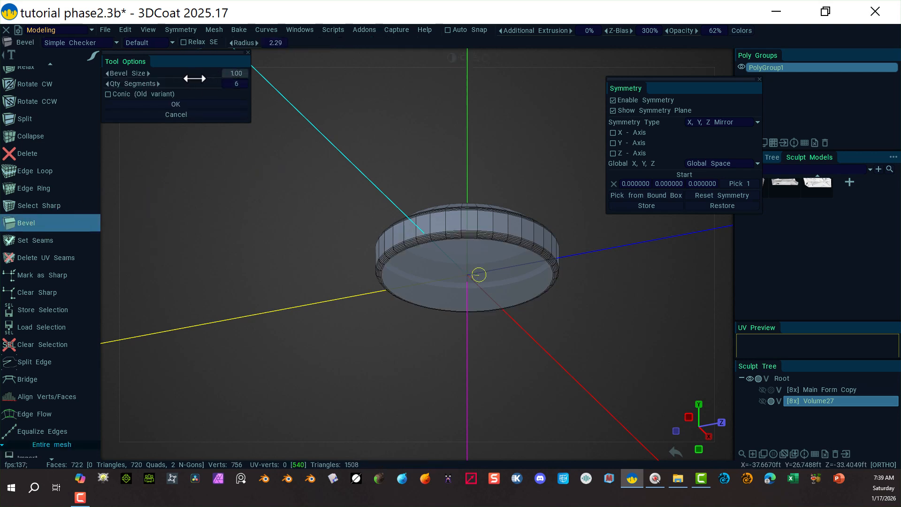
drag(187, 75, 132, 87)
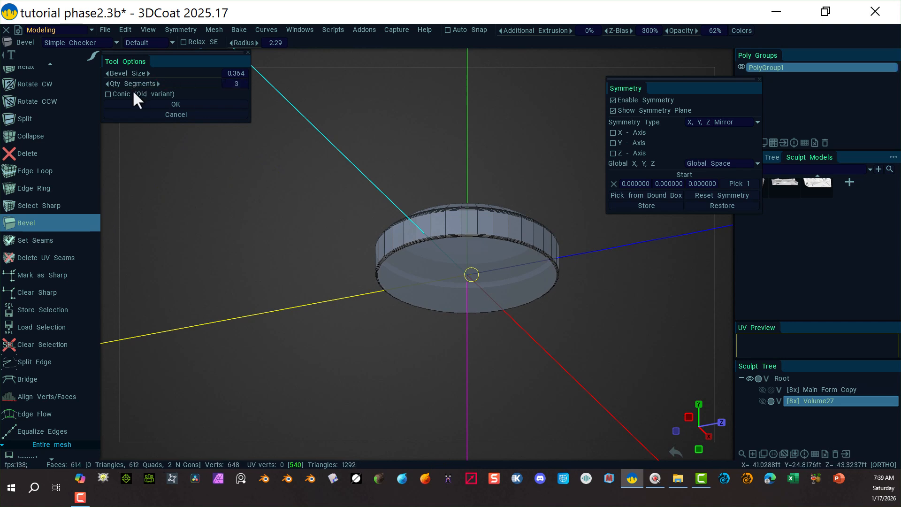
click(189, 104)
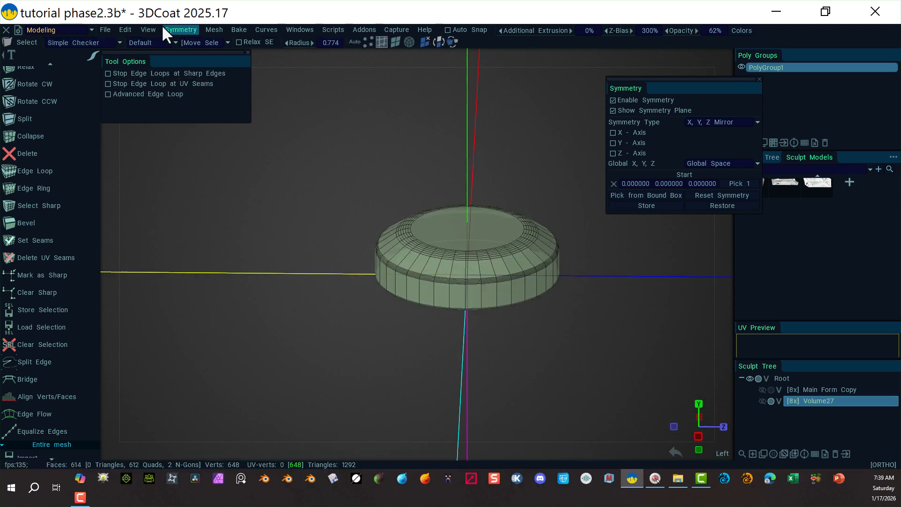
Export the poly object as an OBJ file named diskform4.
click(106, 31)
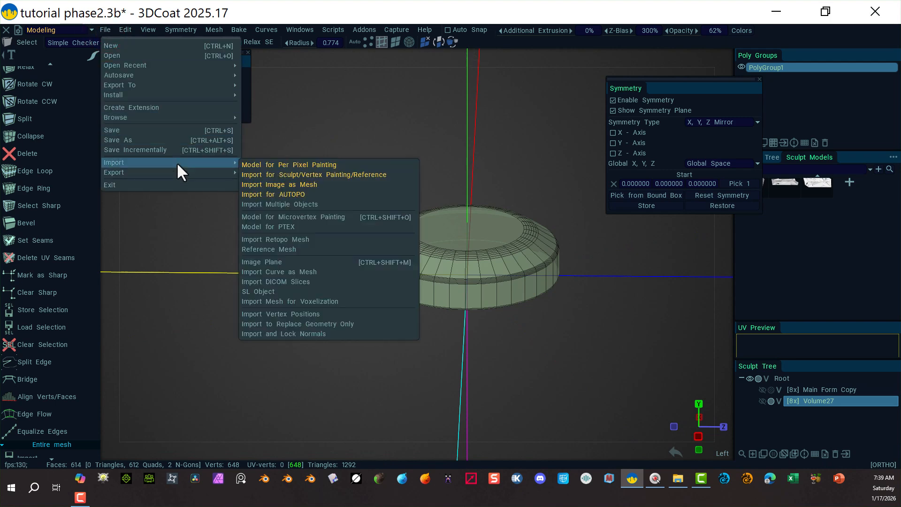
mouse_move(182, 172)
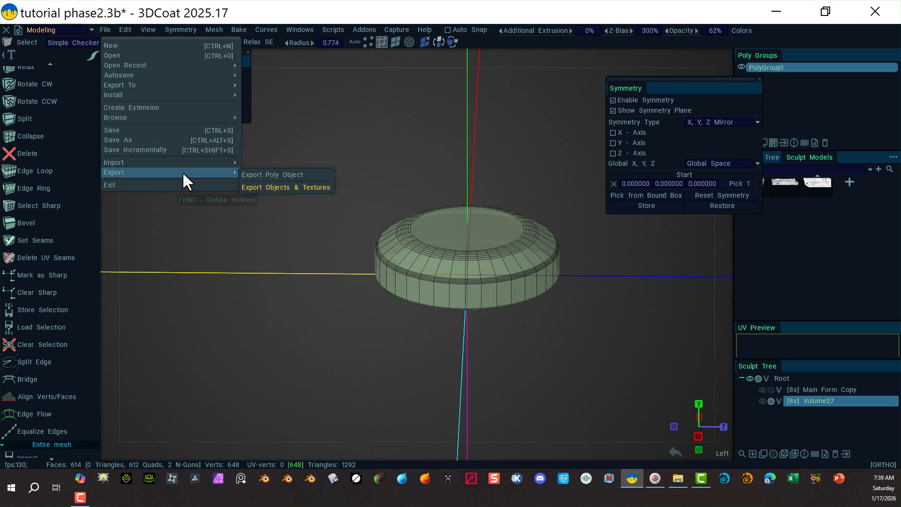
click(260, 177)
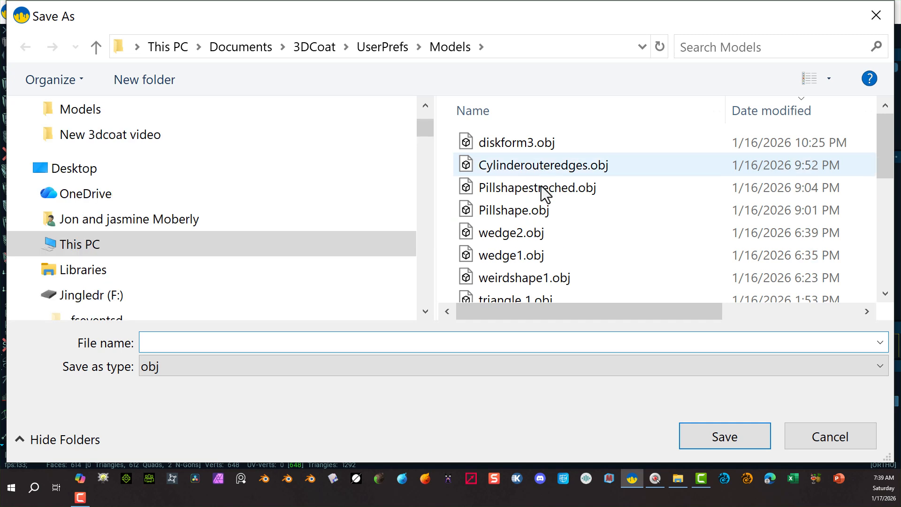
text(dik)
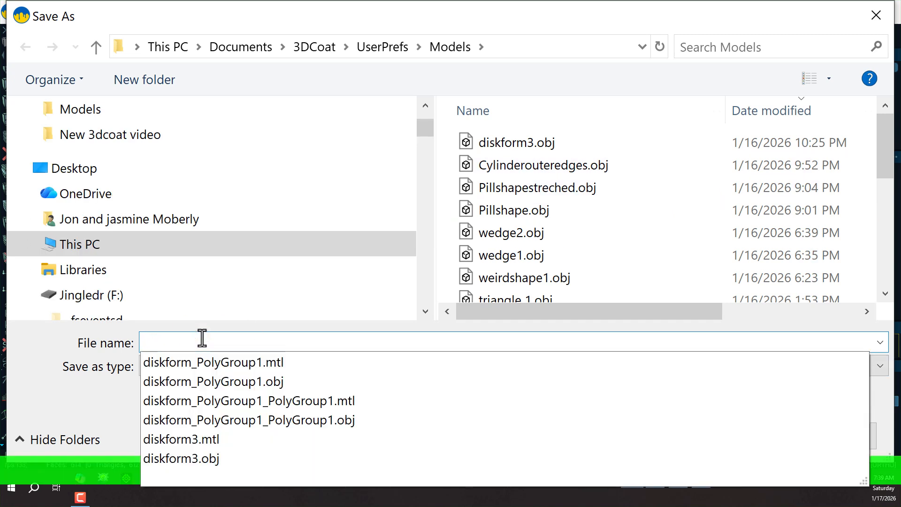
text(kform4)
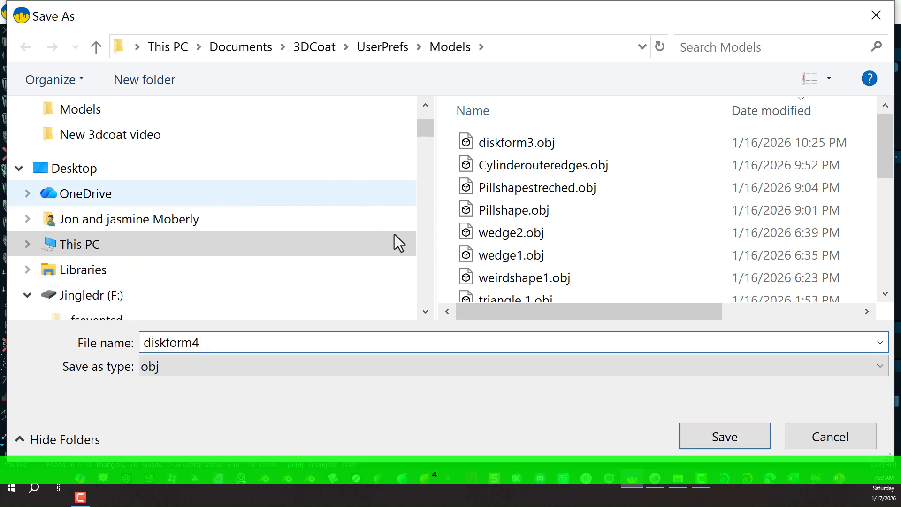
click(727, 436)
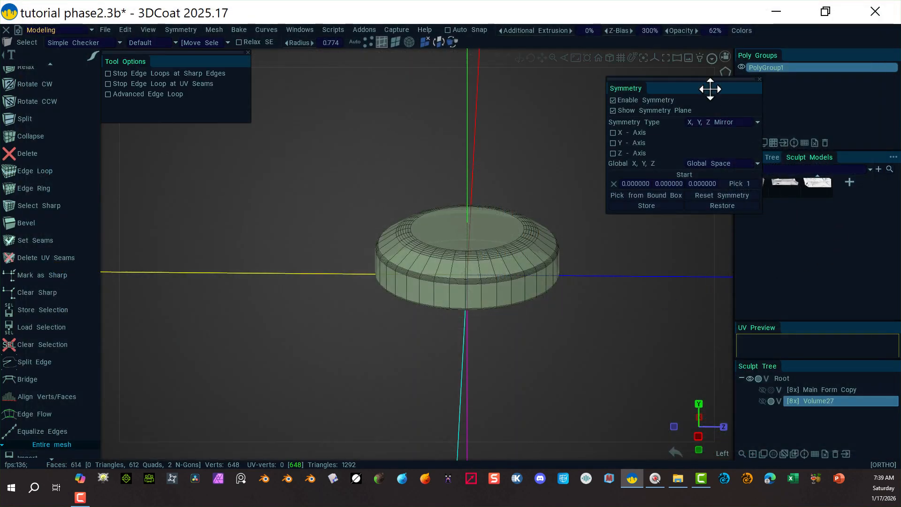
Add diskform4.obj as a new model in the Jons Cutters sculpt models set.
drag(710, 88, 657, 378)
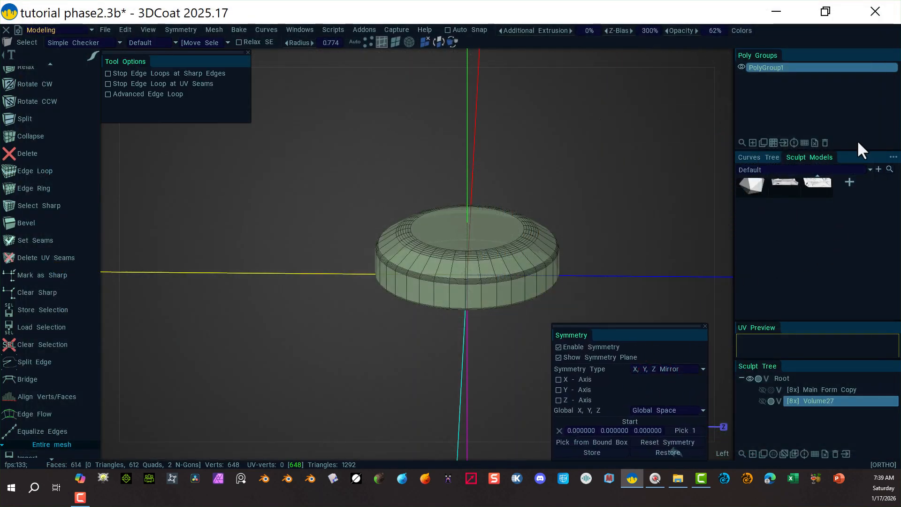
click(769, 170)
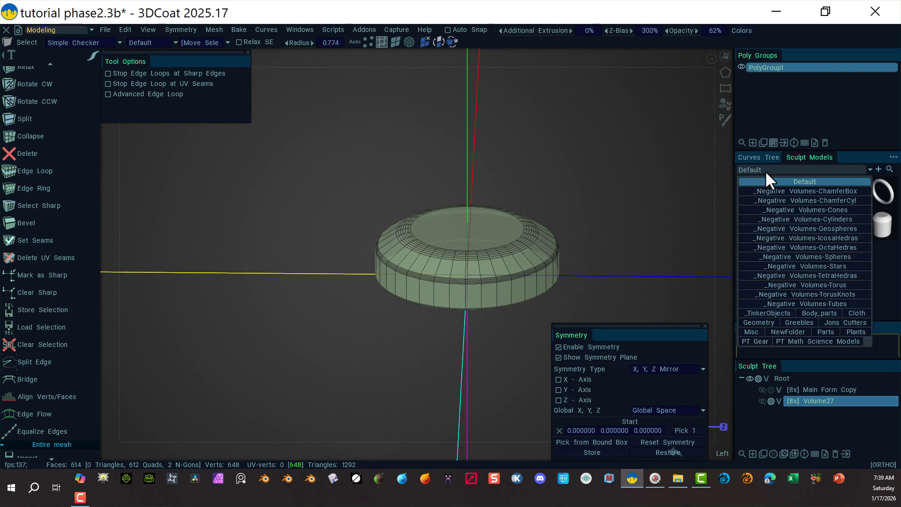
click(832, 323)
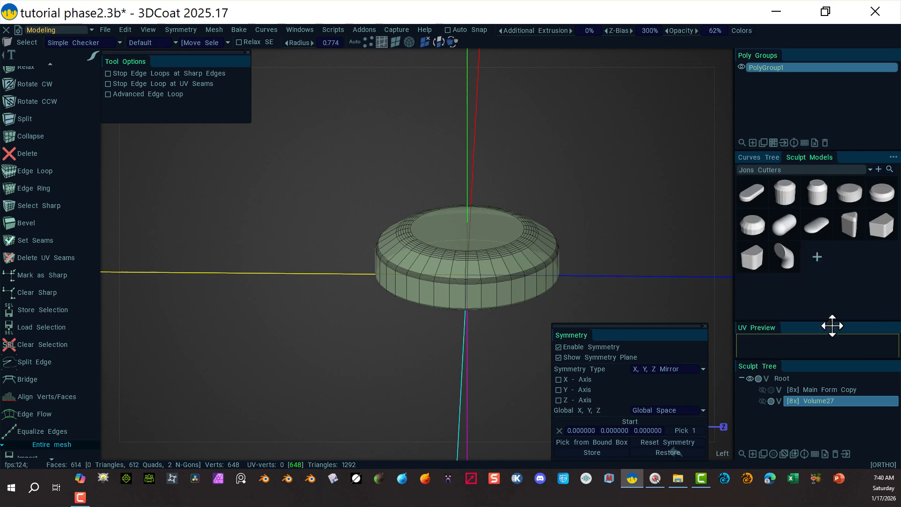
click(818, 257)
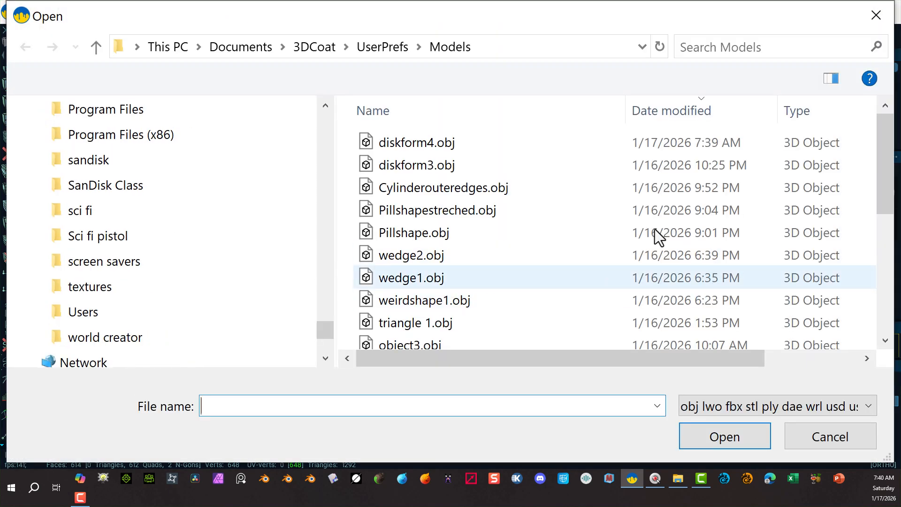
click(420, 148)
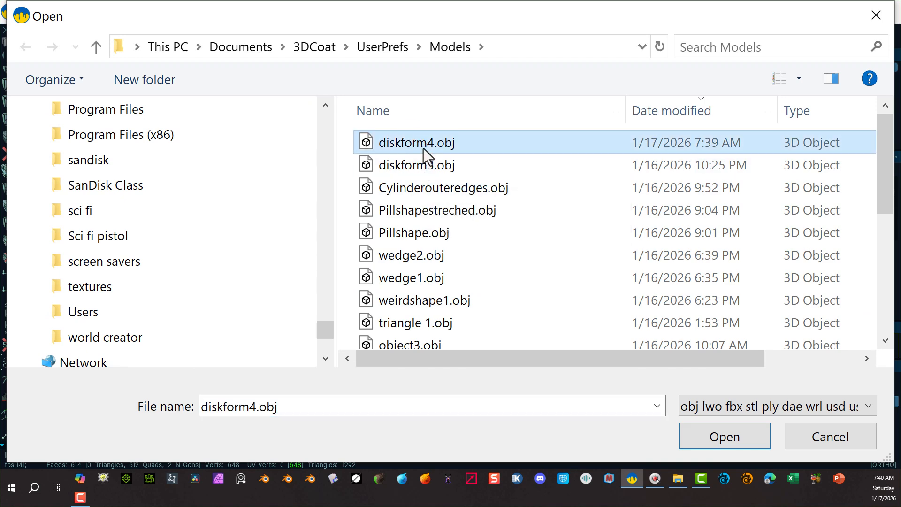
click(717, 439)
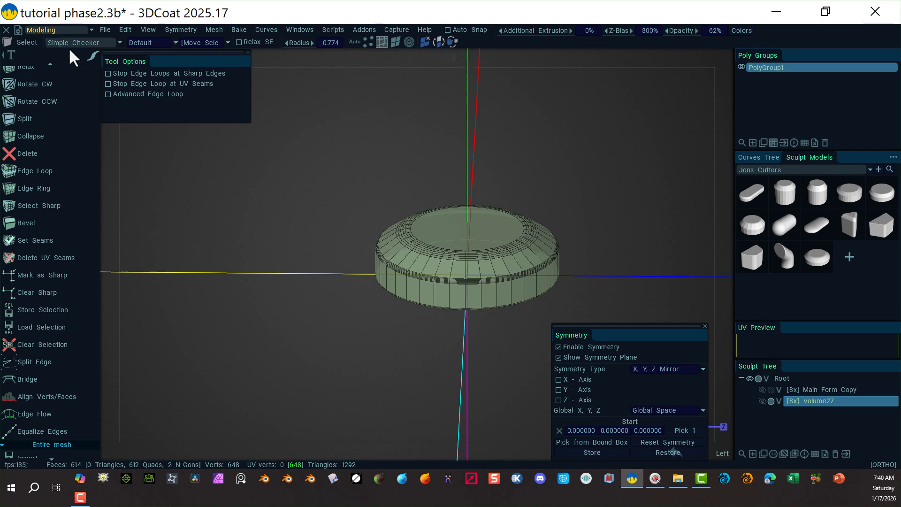
Switch to the Sculpt room and make the Volume27 layer visible.
click(66, 29)
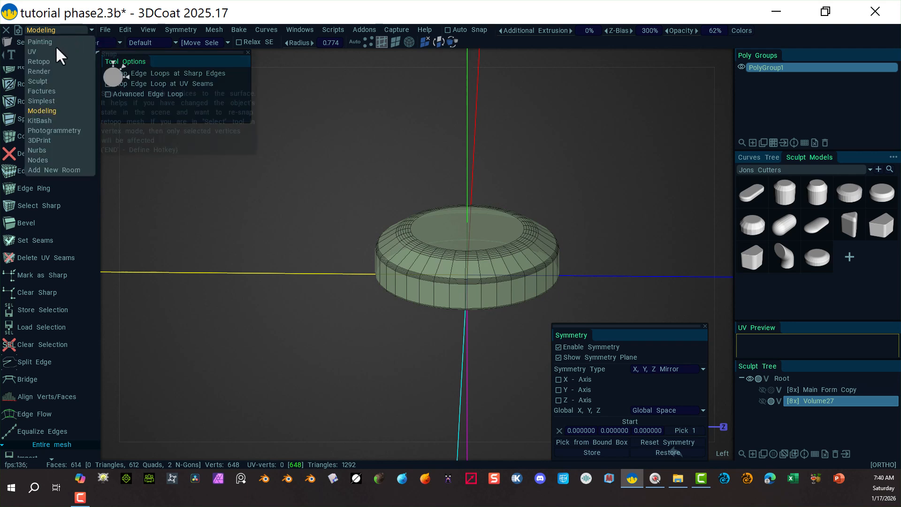
click(46, 82)
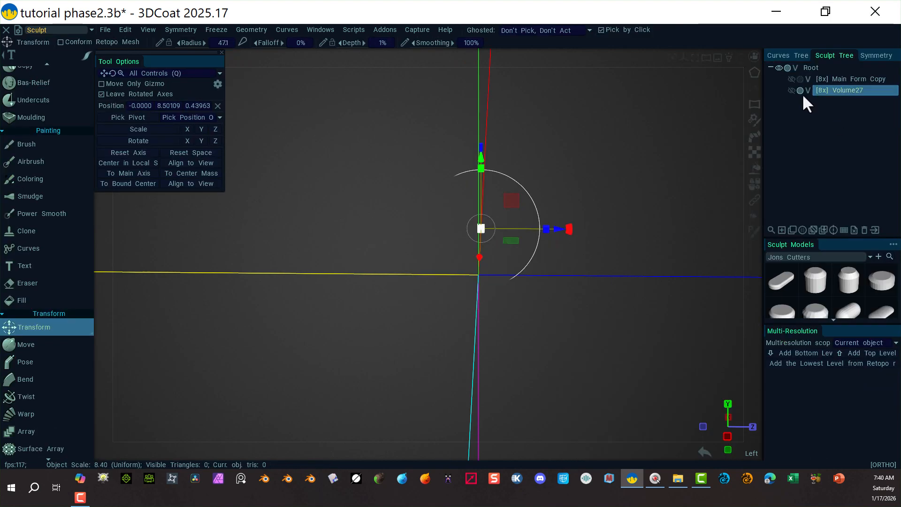
click(791, 91)
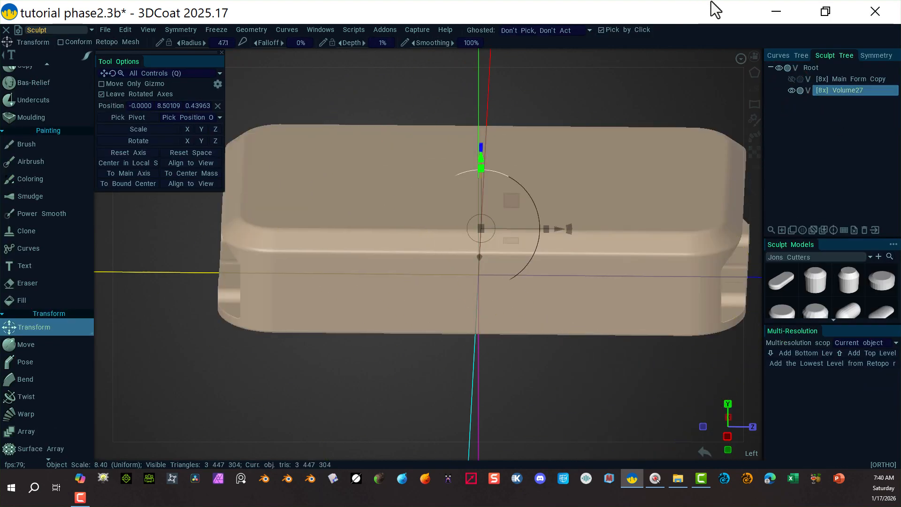
Import the diskform4 model from the Jons Cutters set onto the slab and raise it to a height of about 24.52.
scroll(524, 384, down, 1)
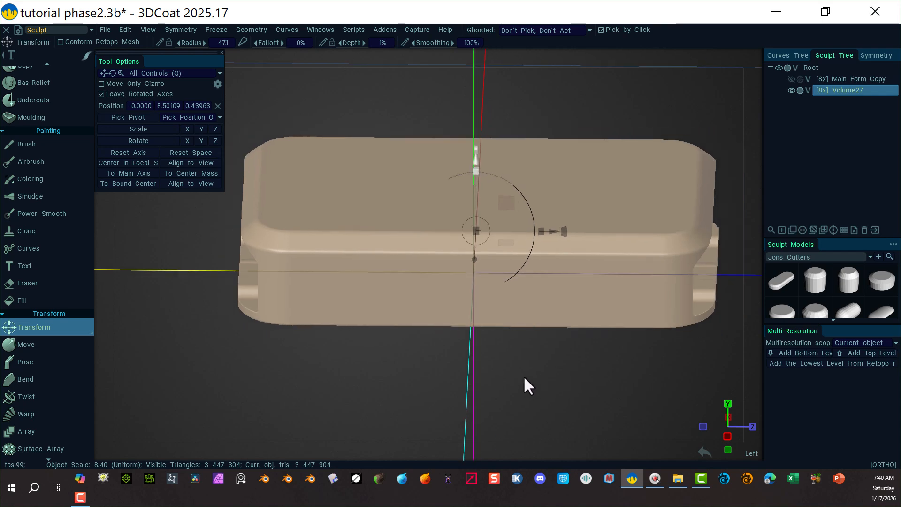
scroll(464, 373, down, 3)
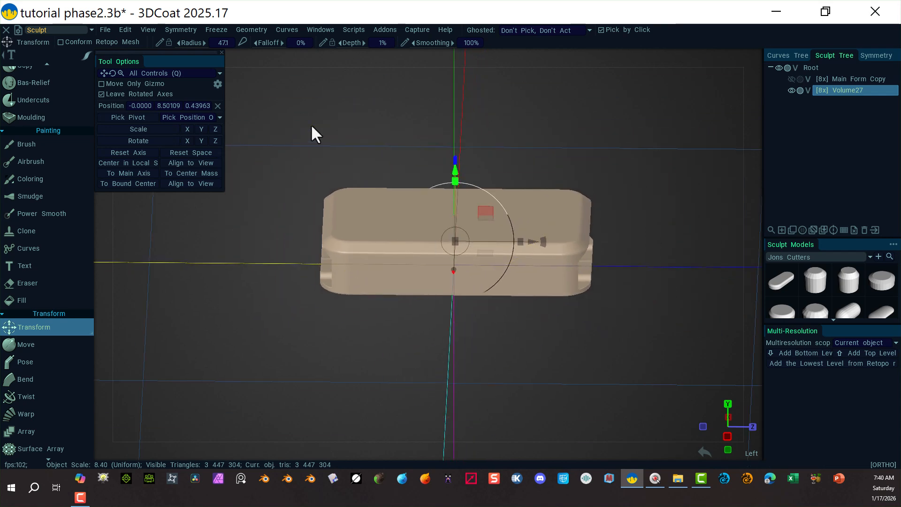
alt+drag(281, 336, 334, 330)
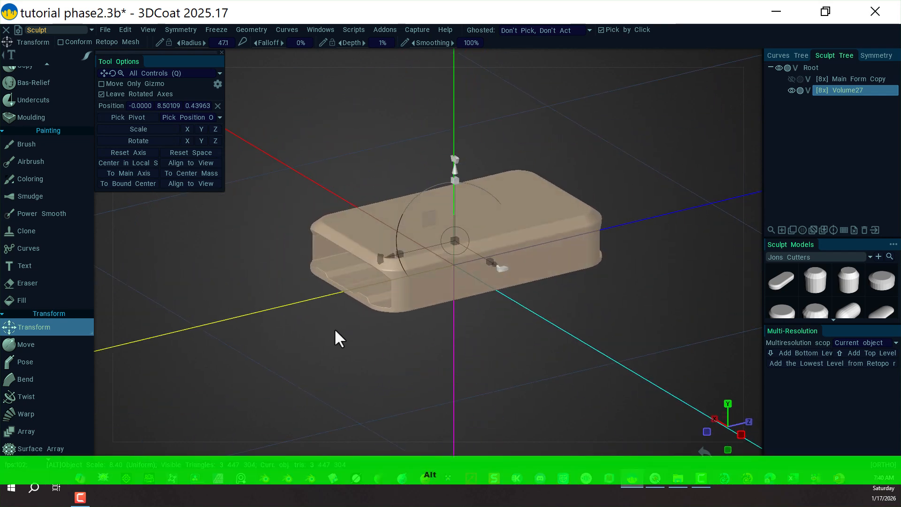
click(102, 28)
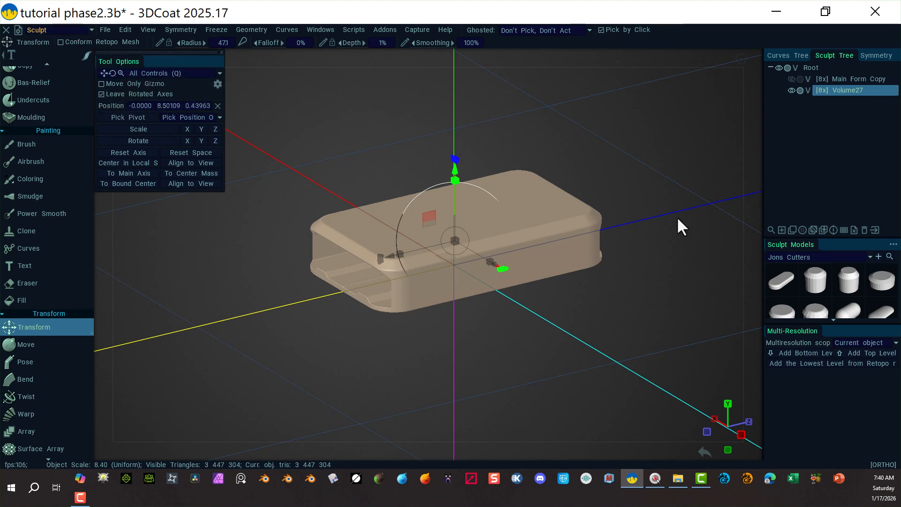
scroll(803, 293, down, 2)
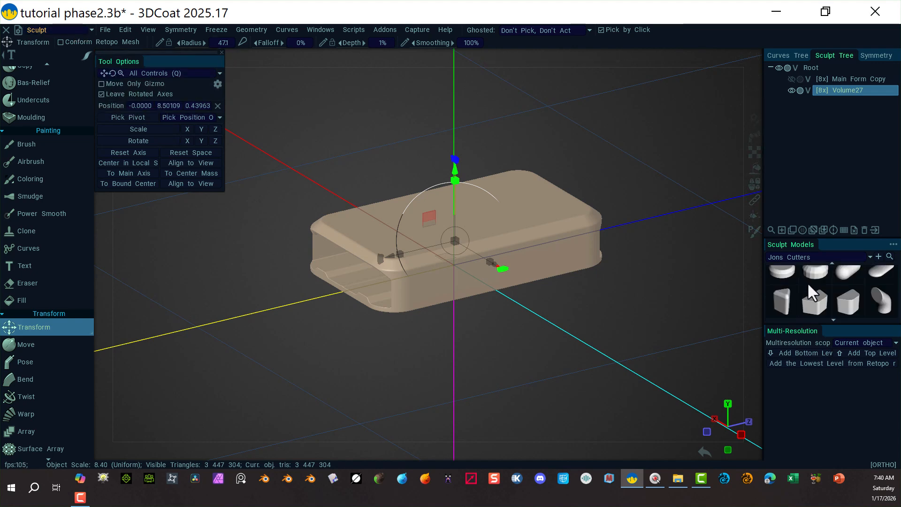
scroll(812, 286, down, 1)
click(785, 309)
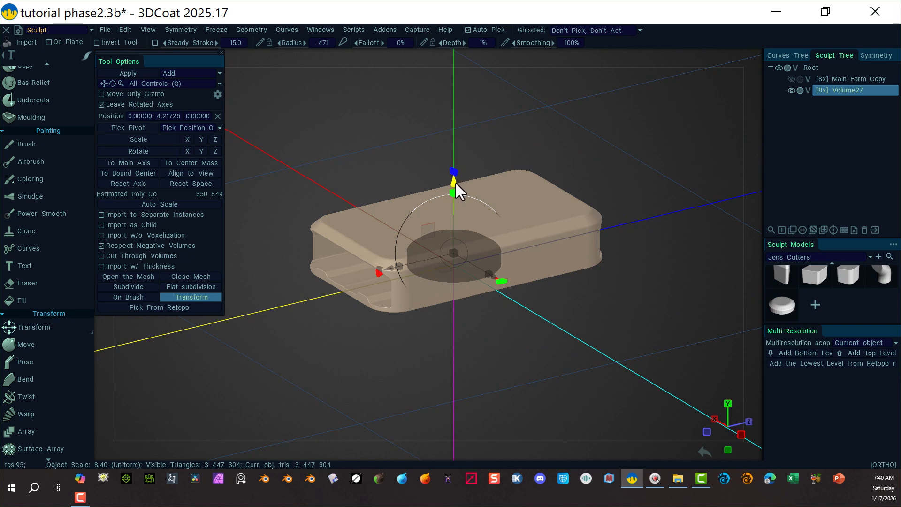
drag(455, 183, 442, 124)
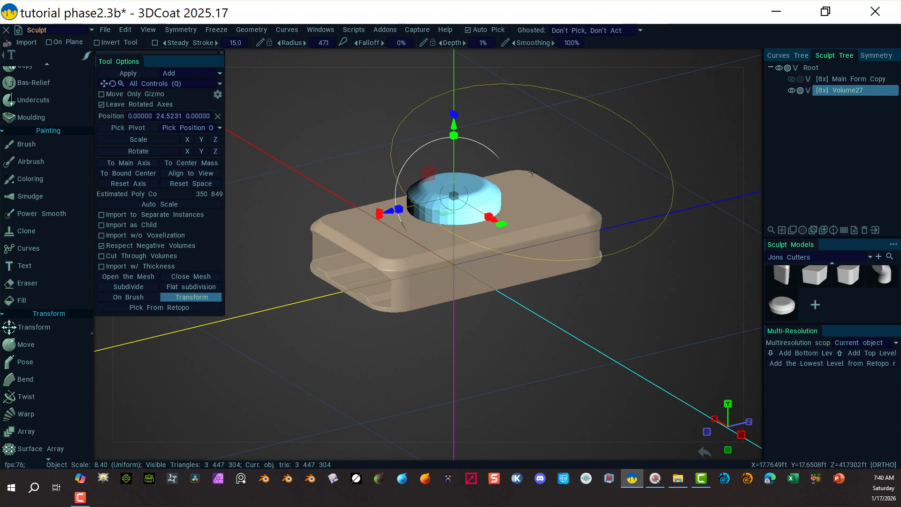
Rotate the imported disk 180 degrees about the X axis.
drag(473, 315, 509, 304)
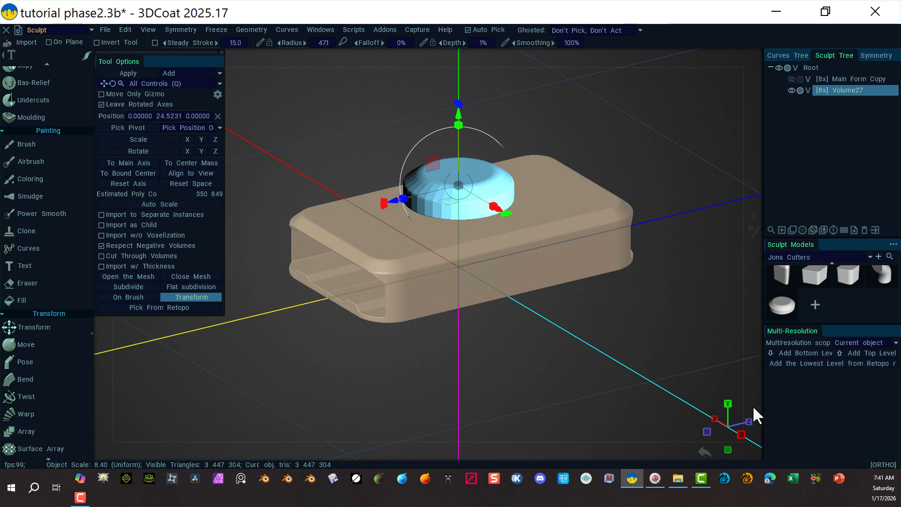
click(188, 151)
text(180)
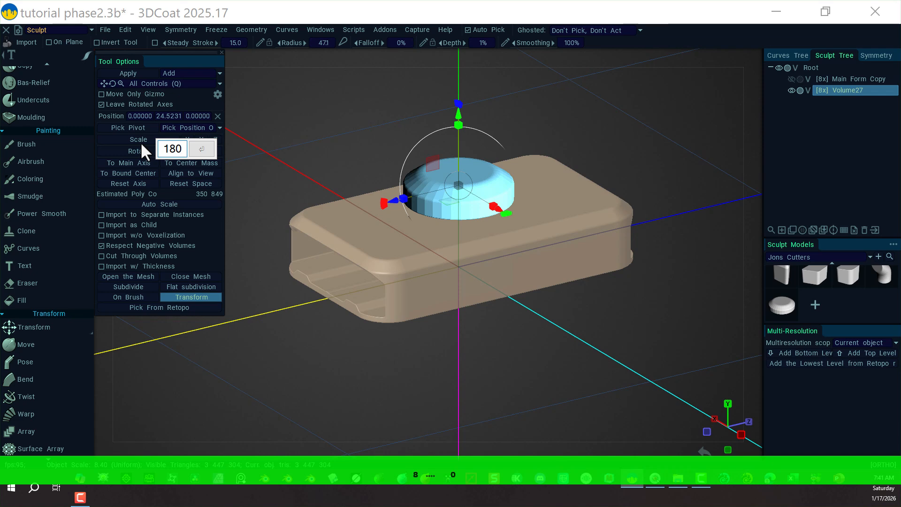
key(Return)
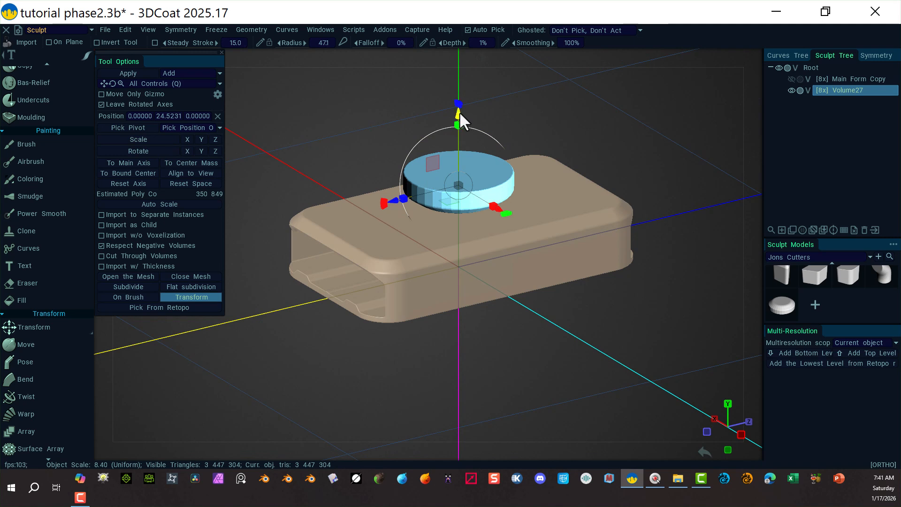
Lower the disk into the slab's top surface to a height of about 20.04.
drag(460, 112, 452, 132)
alt+drag(688, 308, 754, 289)
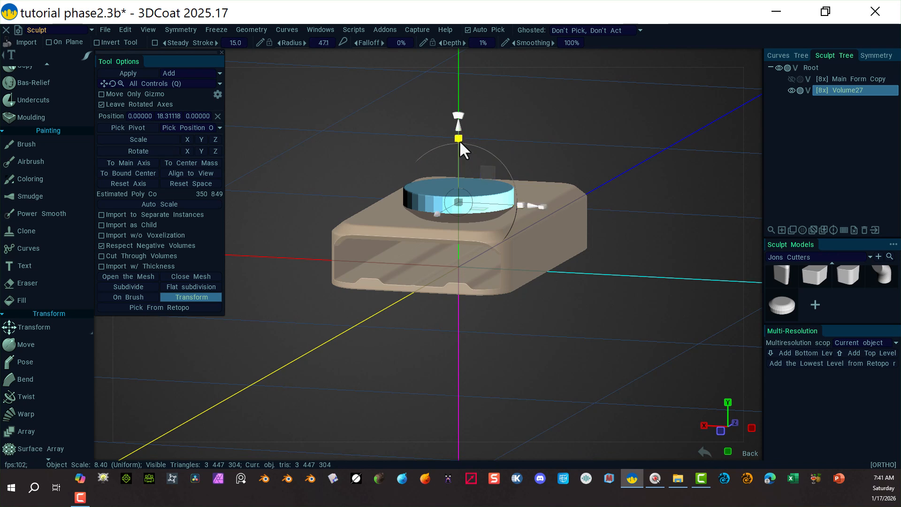
mouse_move(459, 139)
mouse_down()
mouse_move(460, 157)
mouse_move(455, 126)
mouse_up()
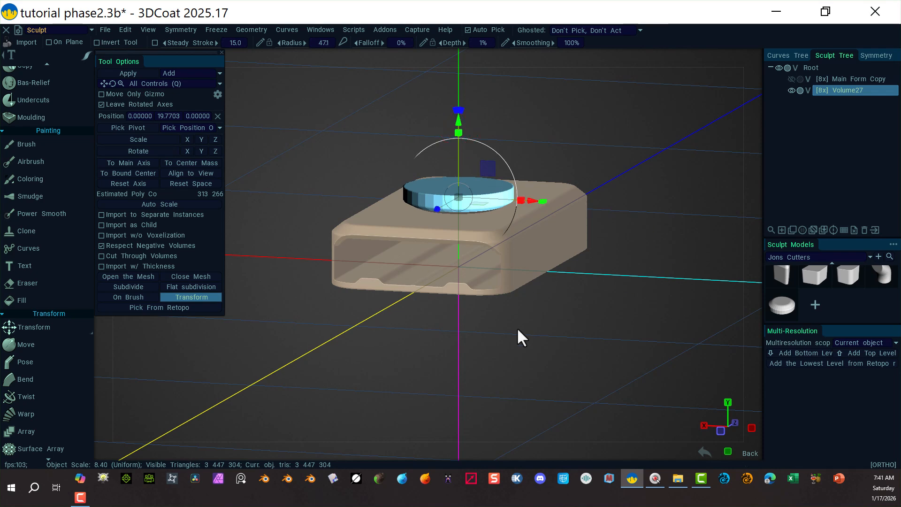
alt+drag(516, 356, 535, 337)
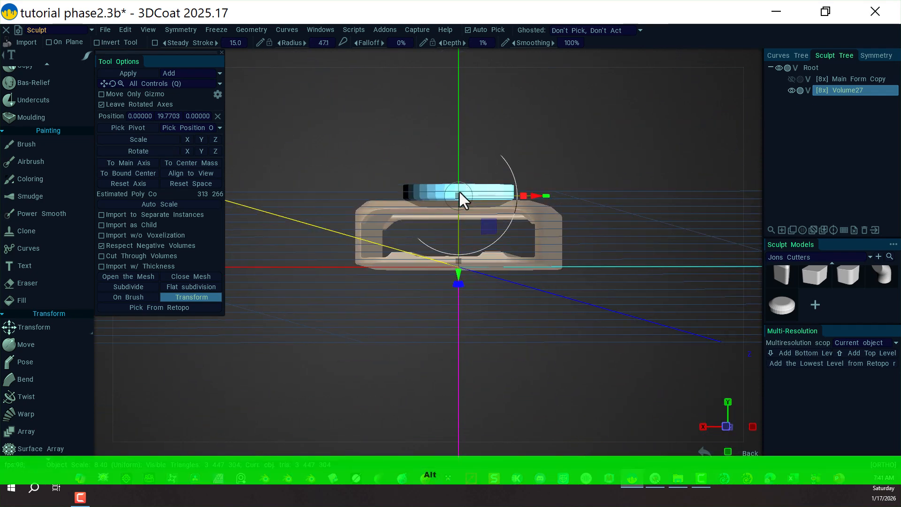
drag(457, 274, 461, 275)
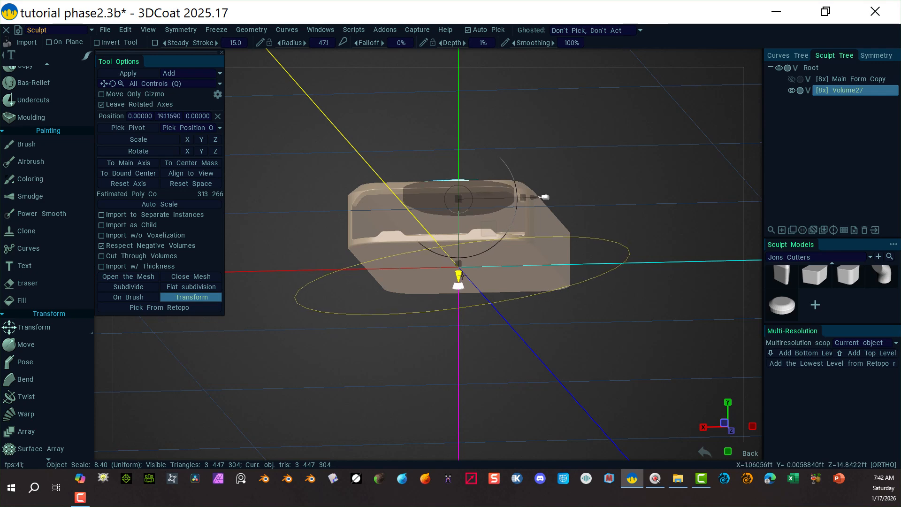
alt+drag(603, 178, 593, 220)
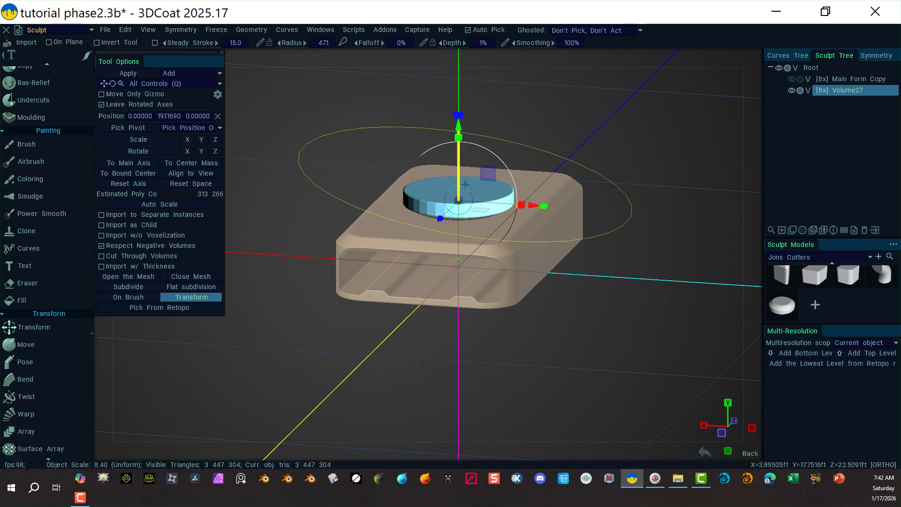
drag(458, 200, 468, 210)
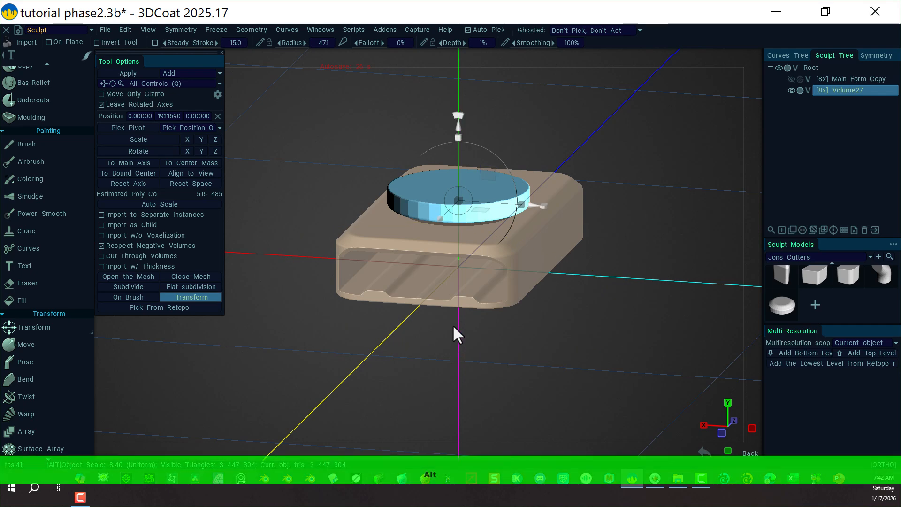
alt+drag(453, 325, 459, 275)
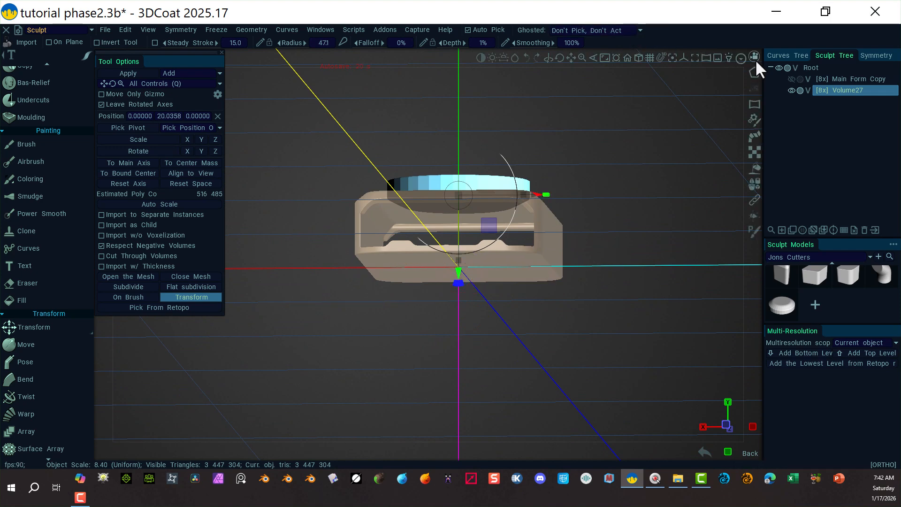
Check the disk's depth from the right and front views and subdivide the disk mesh.
click(755, 58)
click(637, 172)
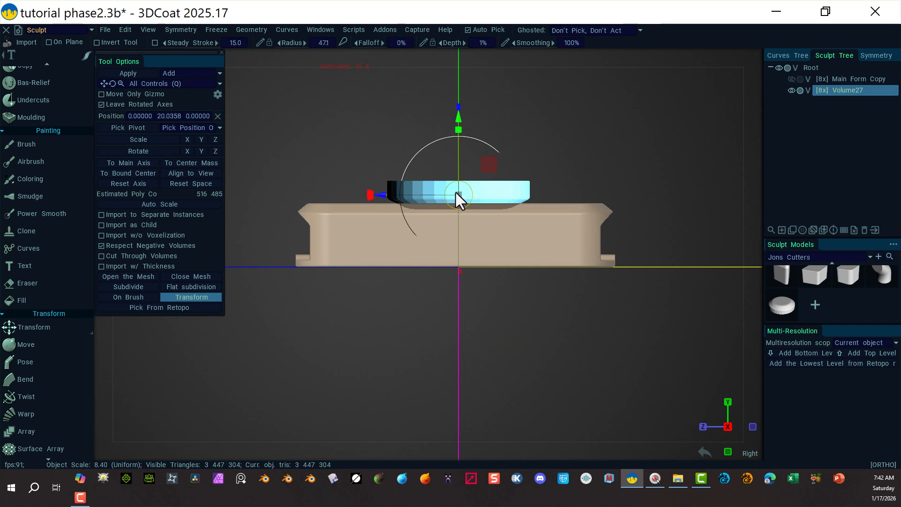
click(751, 57)
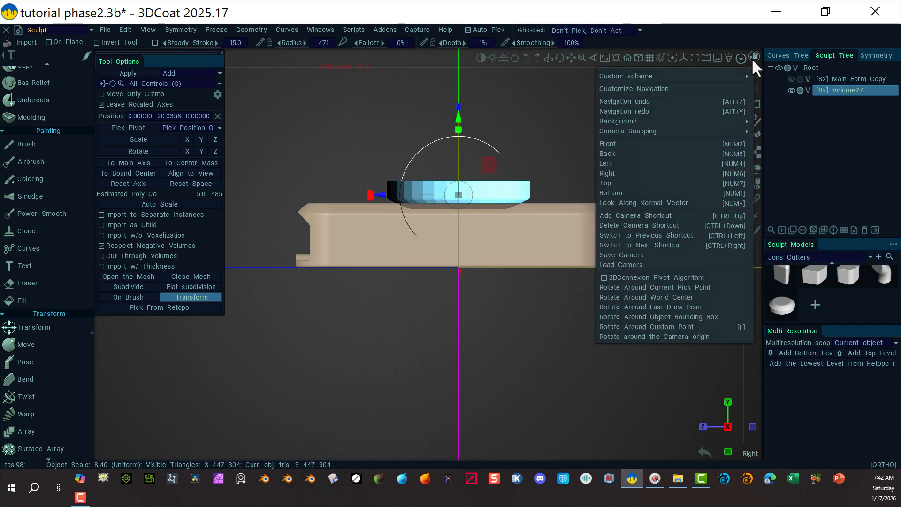
click(643, 174)
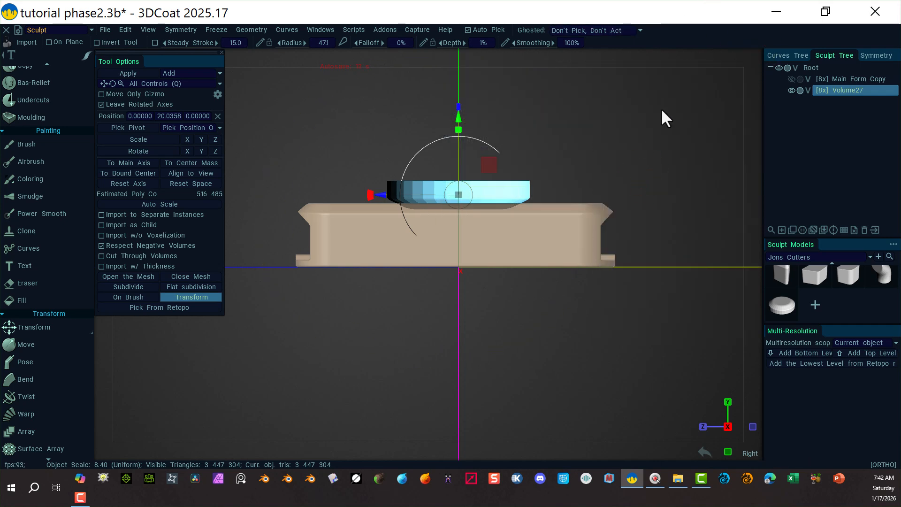
click(754, 56)
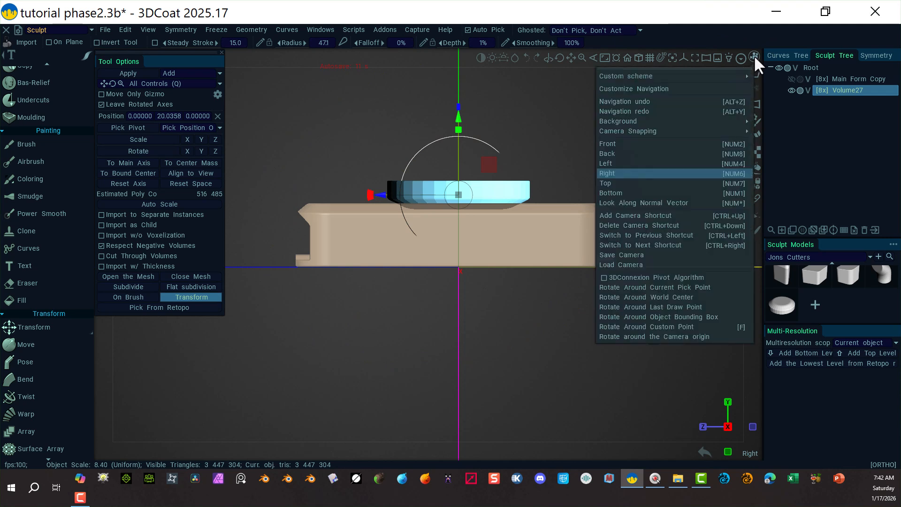
click(648, 148)
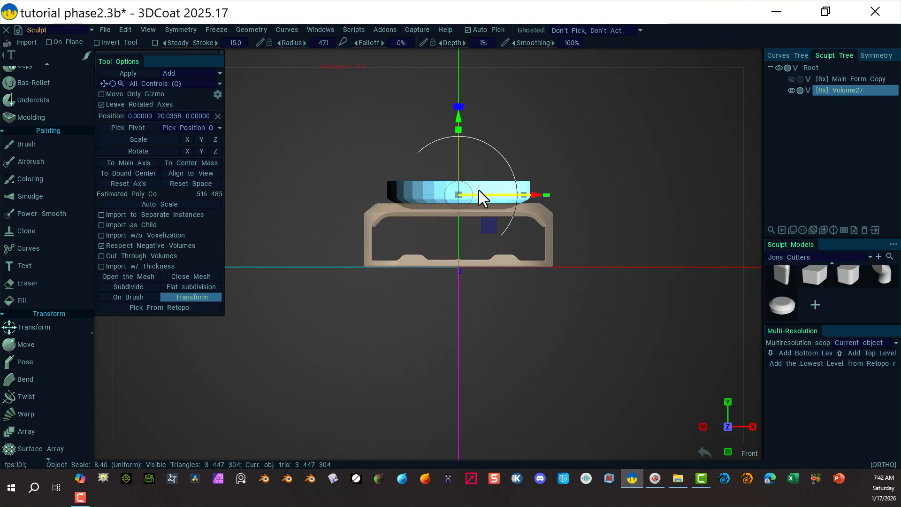
right_drag(552, 167, 671, 284)
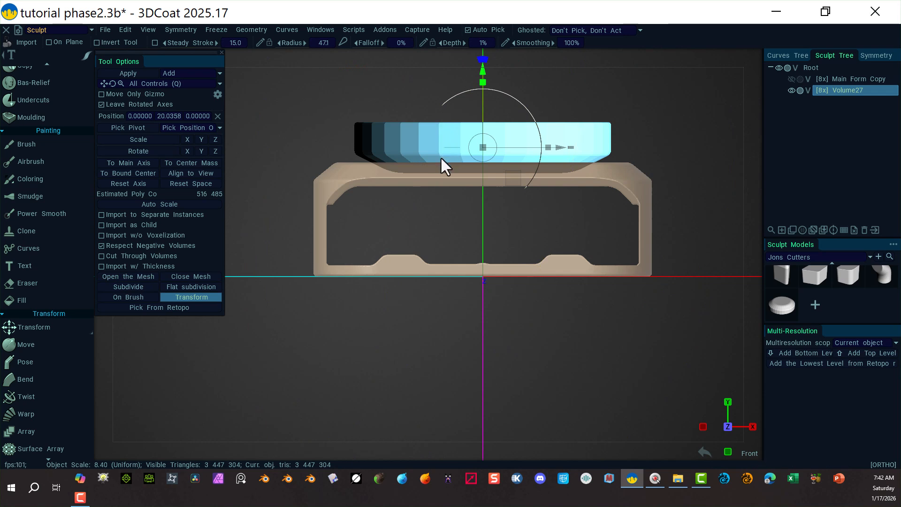
click(145, 285)
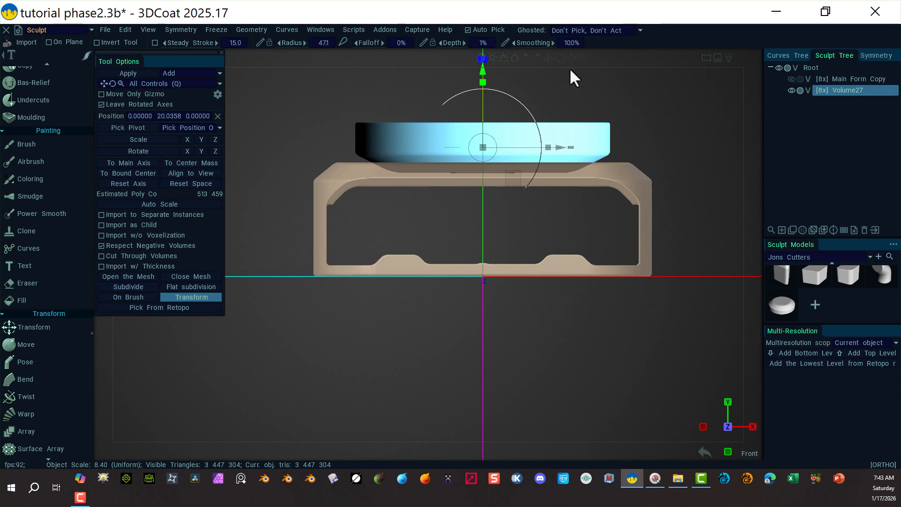
Subtract the disk from the slab, keeping the initial scale and position for export.
key(alt)
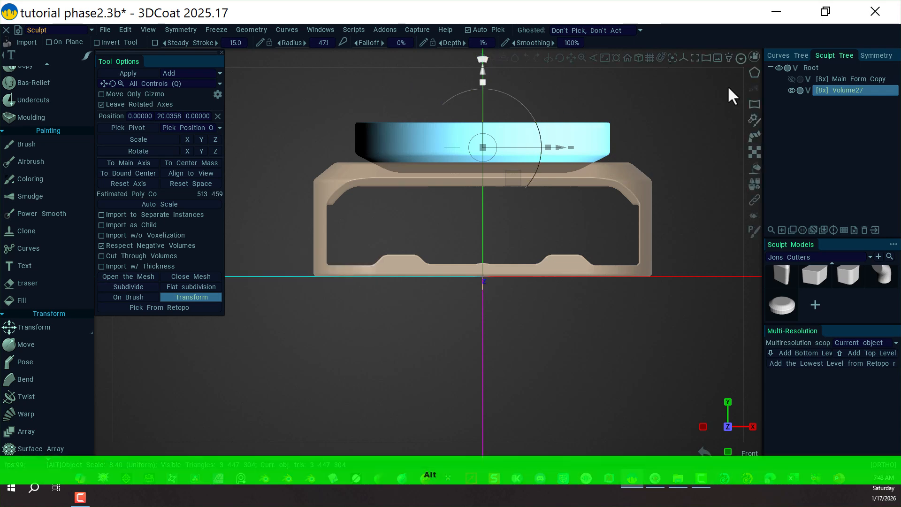
mouse_move(717, 107)
alt+mouse_down()
mouse_move(675, 139)
mouse_move(642, 140)
alt+mouse_up()
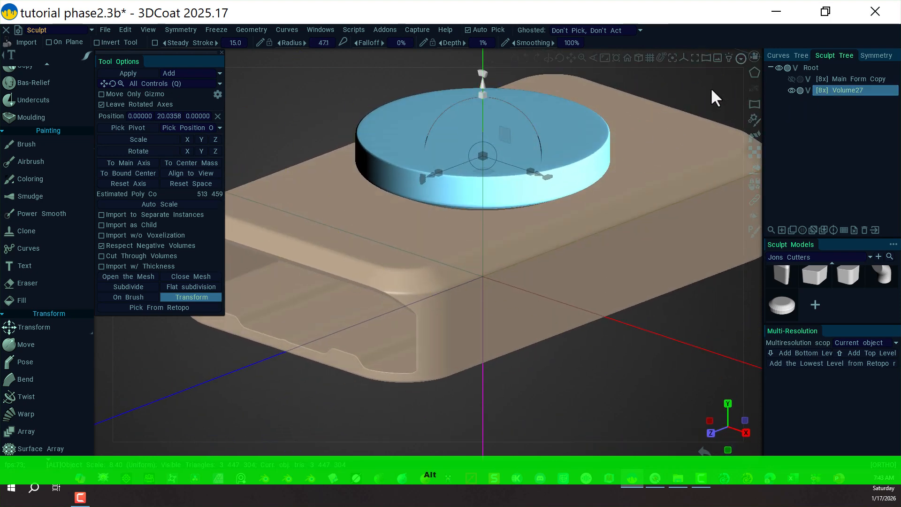
alt+right_drag(711, 87, 567, 96)
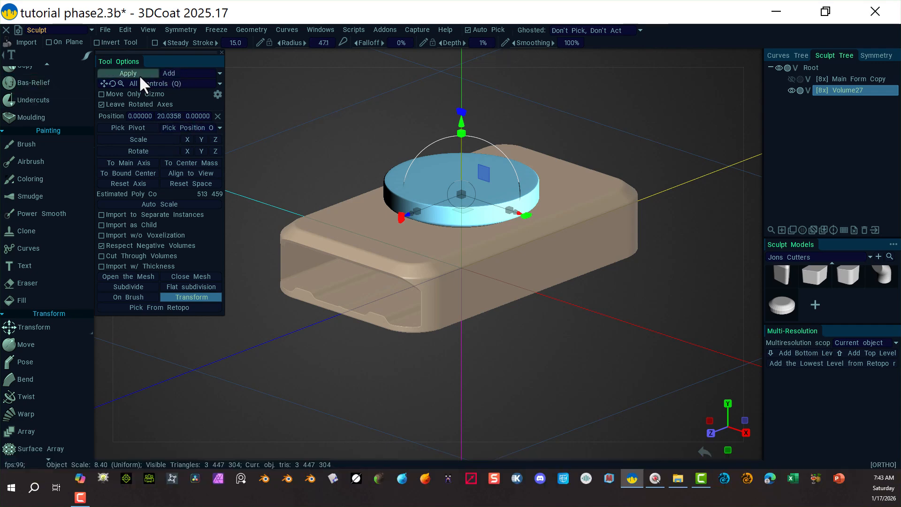
click(218, 71)
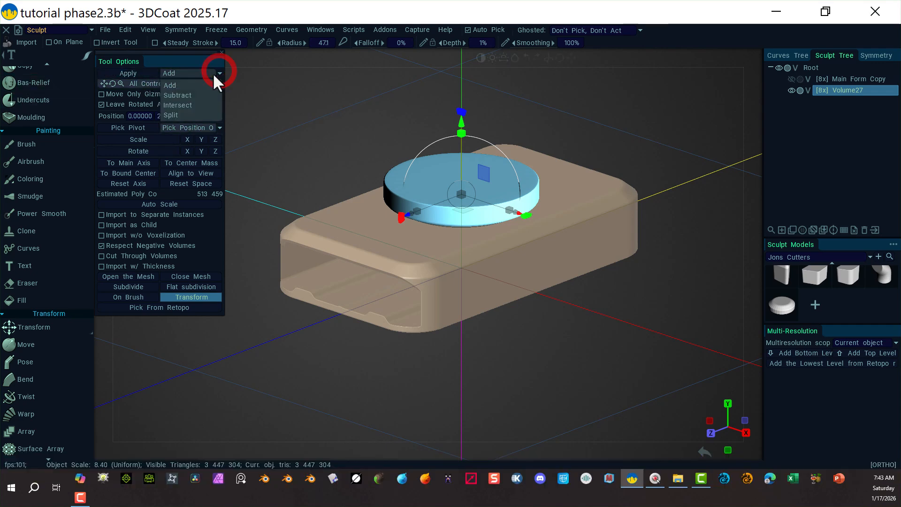
click(191, 94)
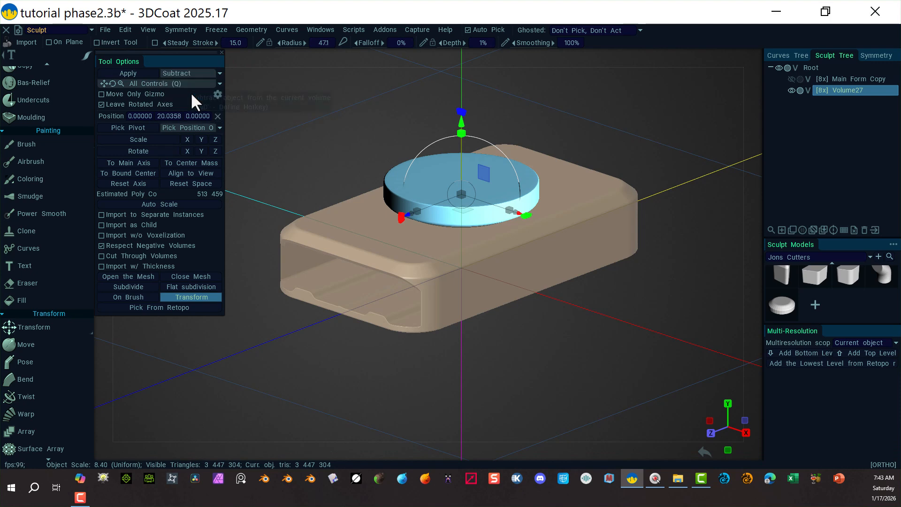
click(137, 73)
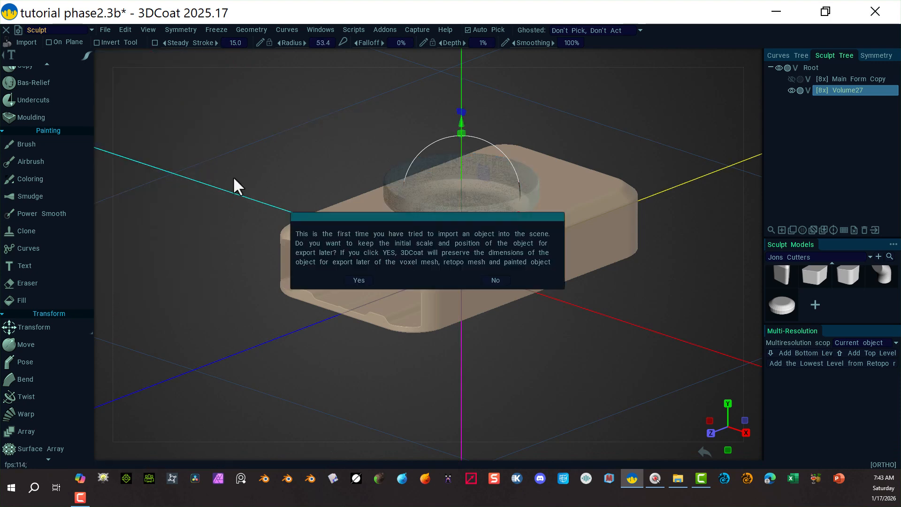
click(354, 282)
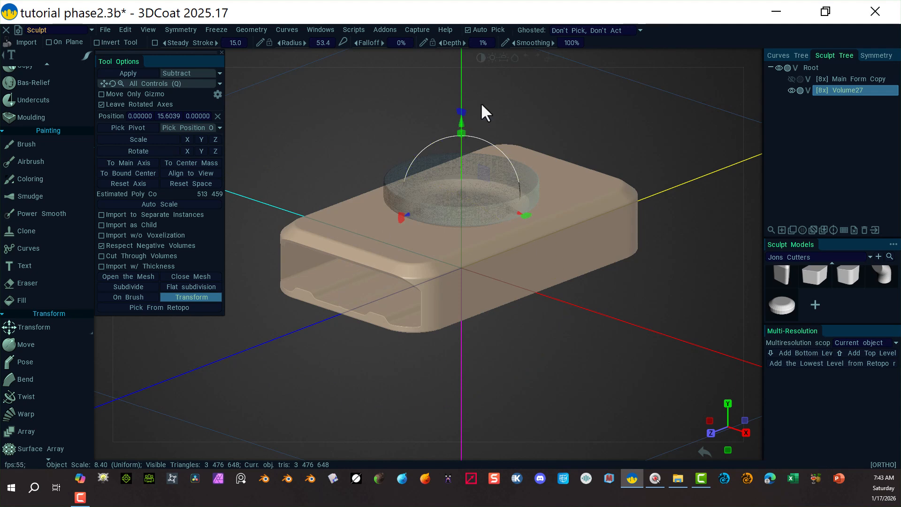
Move the leftover disk cutter well below the slab.
drag(462, 120, 454, 385)
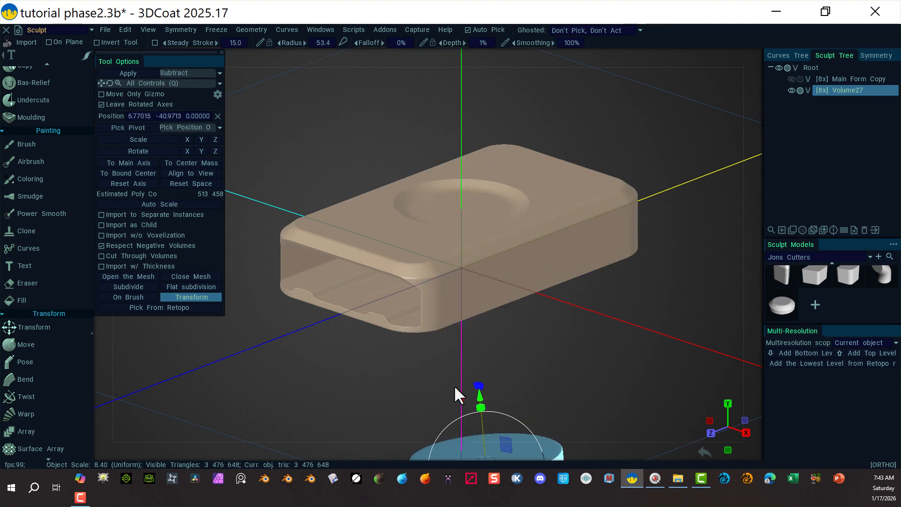
alt+drag(629, 235, 614, 277)
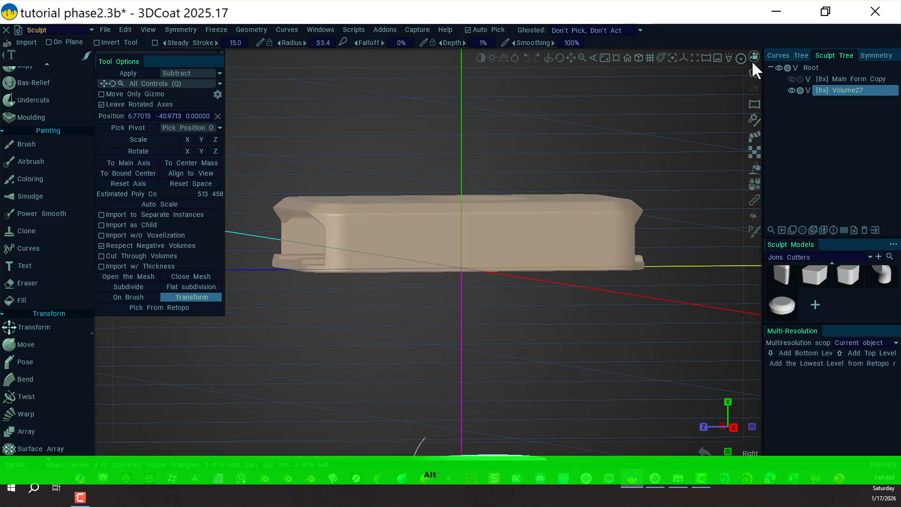
Enable Z-axis symmetry in the symmetry settings.
click(750, 60)
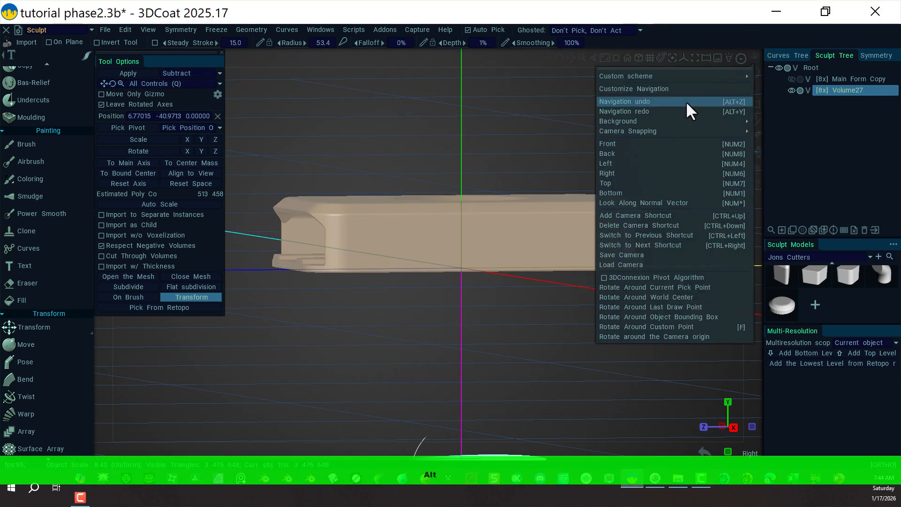
click(630, 176)
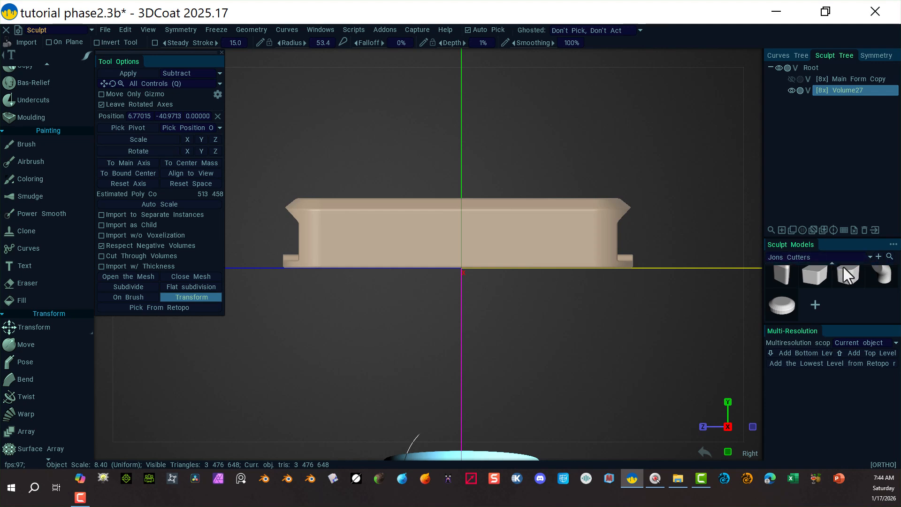
click(885, 56)
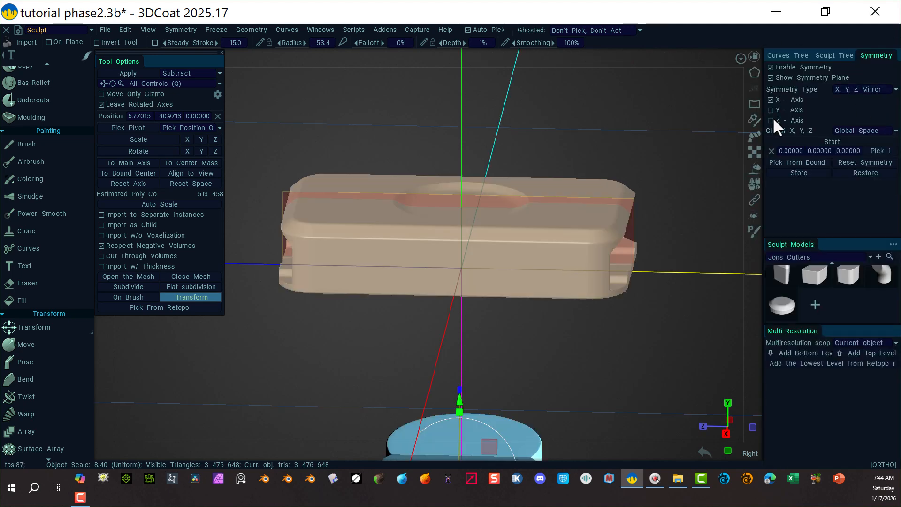
click(772, 118)
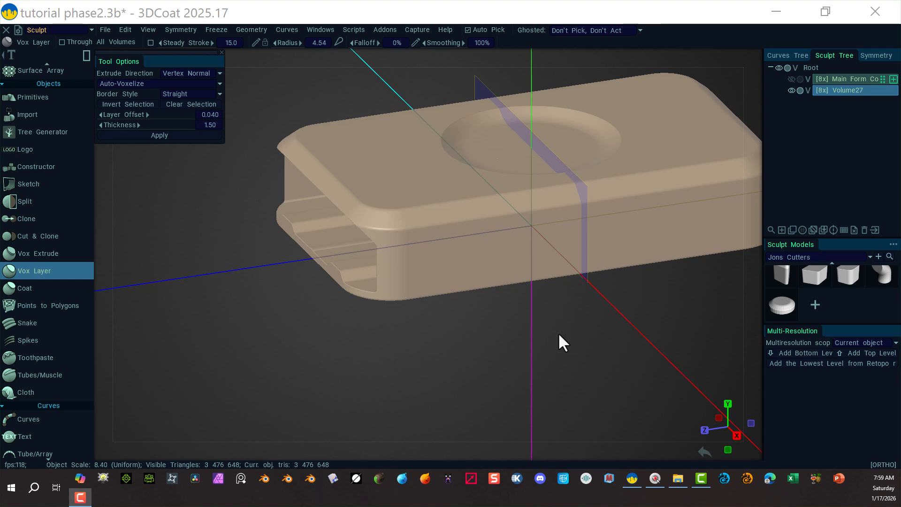
Turn on X-axis symmetry for the Vox Layer tool.
mouse_move(555, 353)
mouse_down()
mouse_move(500, 356)
mouse_move(480, 367)
mouse_up()
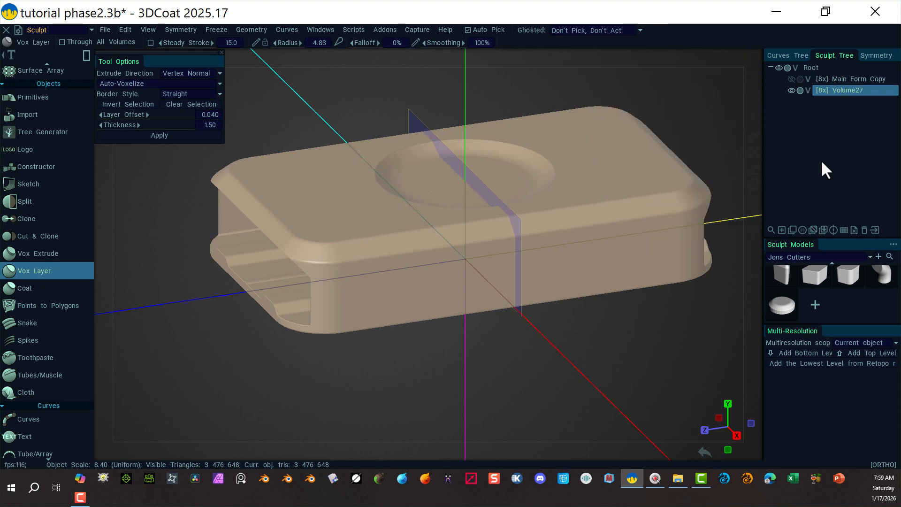
click(876, 55)
click(771, 99)
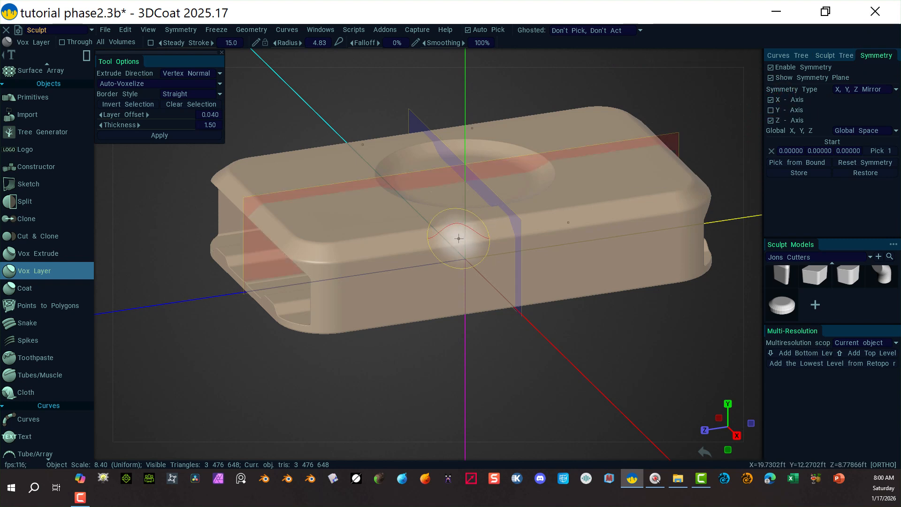
click(751, 55)
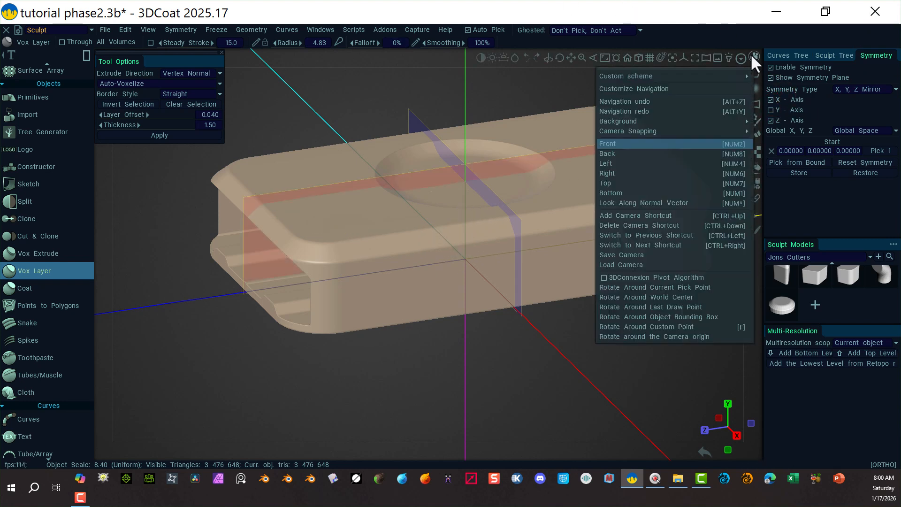
click(631, 174)
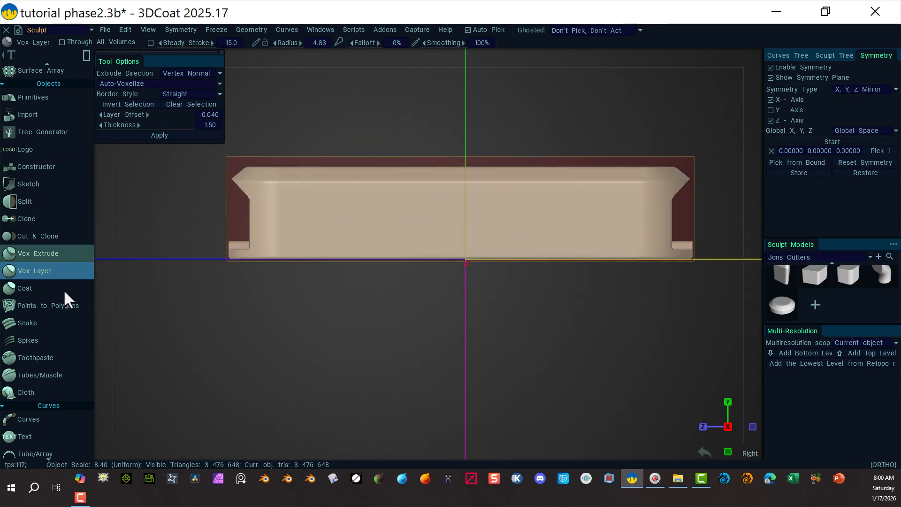
scroll(52, 197, up, 5)
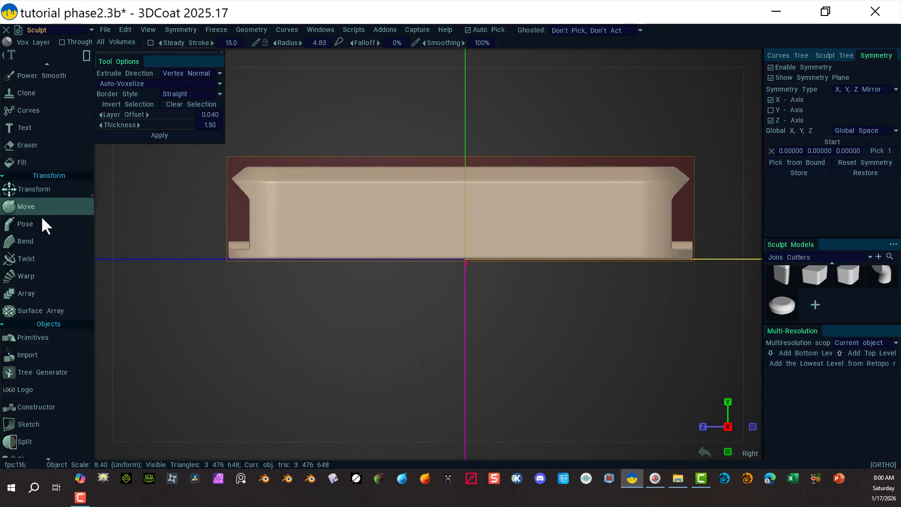
Switch to the Pose tool and line-select two vertical bands across the slab.
click(40, 224)
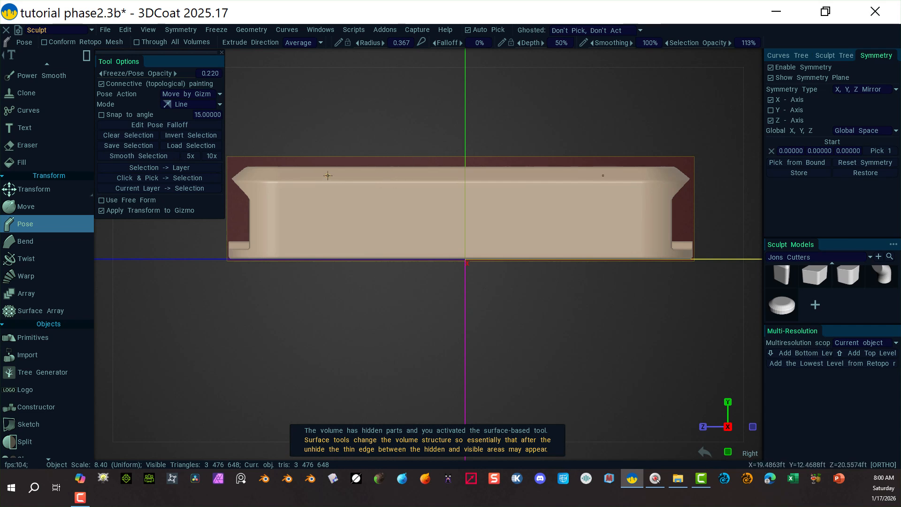
drag(324, 143, 333, 228)
key(space)
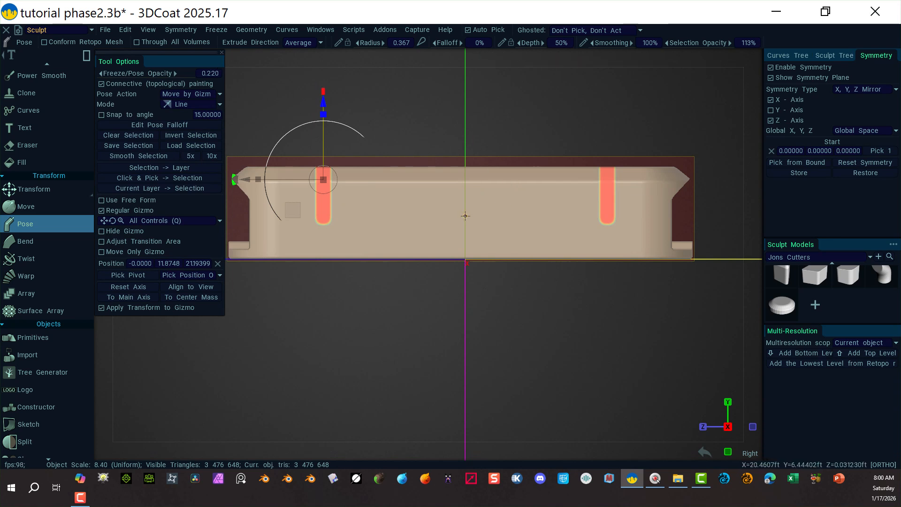
Add a horizontal band along the middle of the slab to the pose selection.
drag(465, 216, 715, 228)
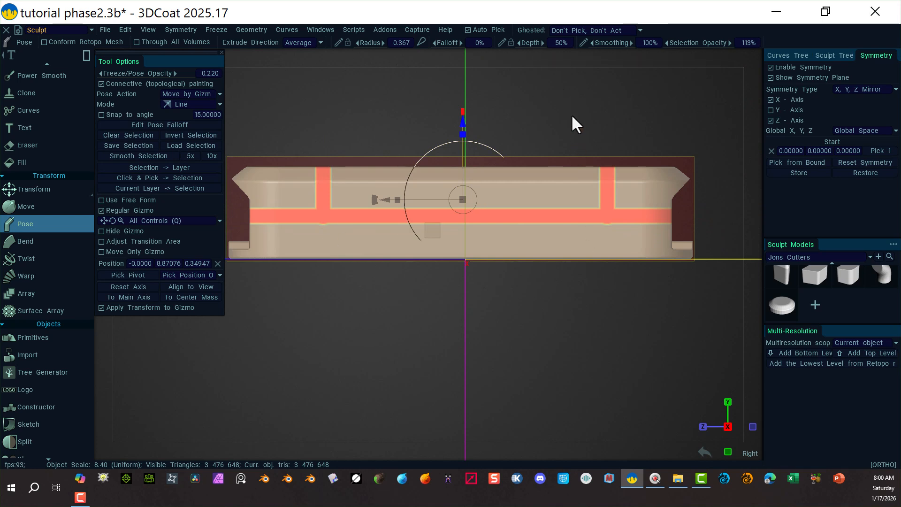
key(ctrl+z)
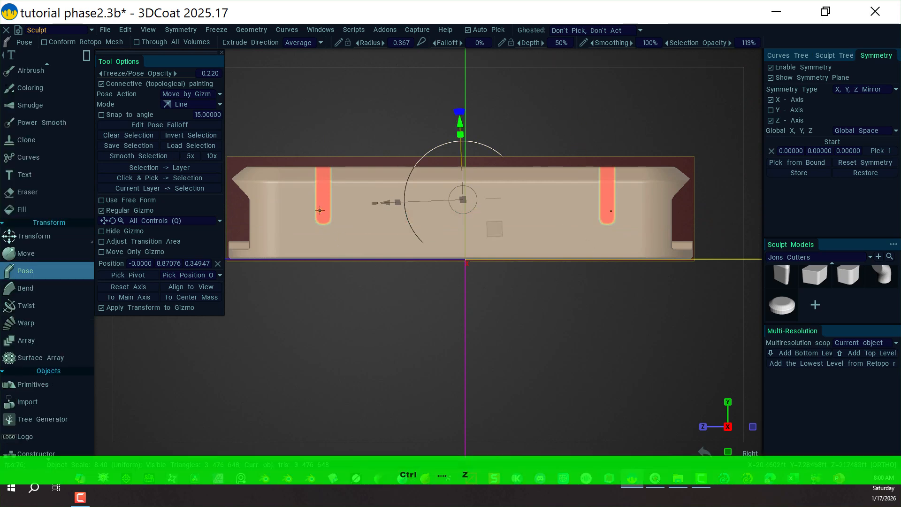
scroll(521, 99, down, 2)
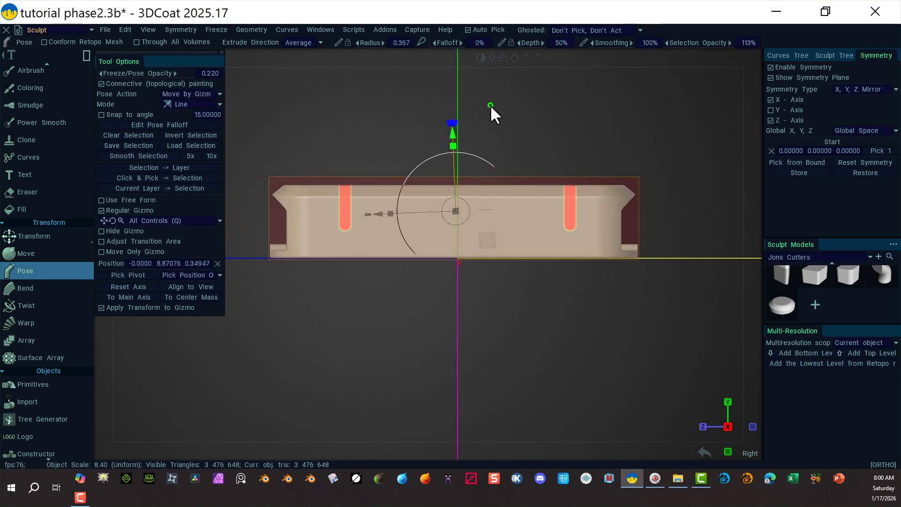
middle_drag(497, 291, 523, 261)
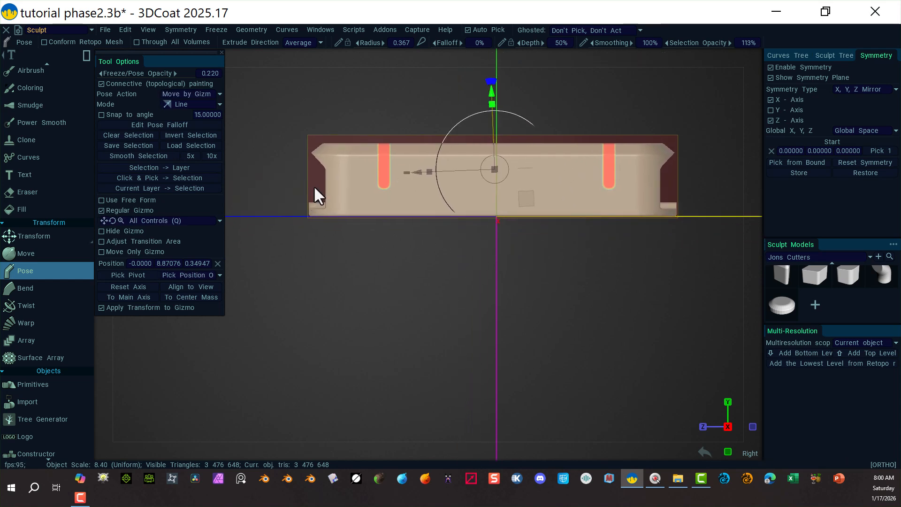
drag(316, 186, 677, 194)
key(space)
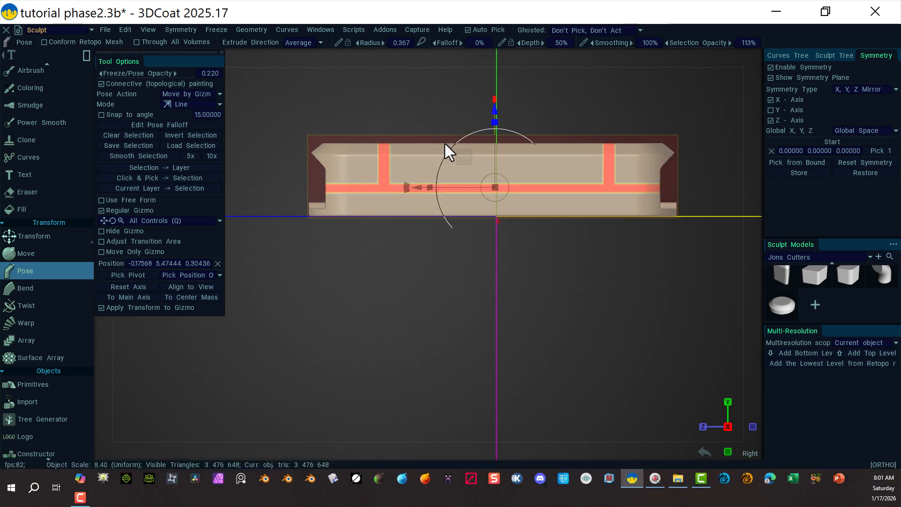
Reset the pose gizmo's axis, center it on the selection's mass, and align it to the main axis and view.
key(alt)
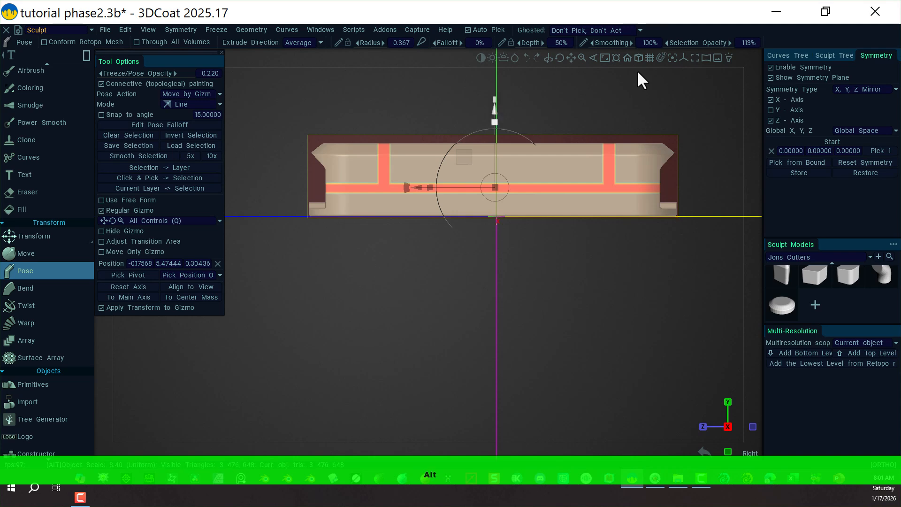
alt+drag(638, 70, 676, 115)
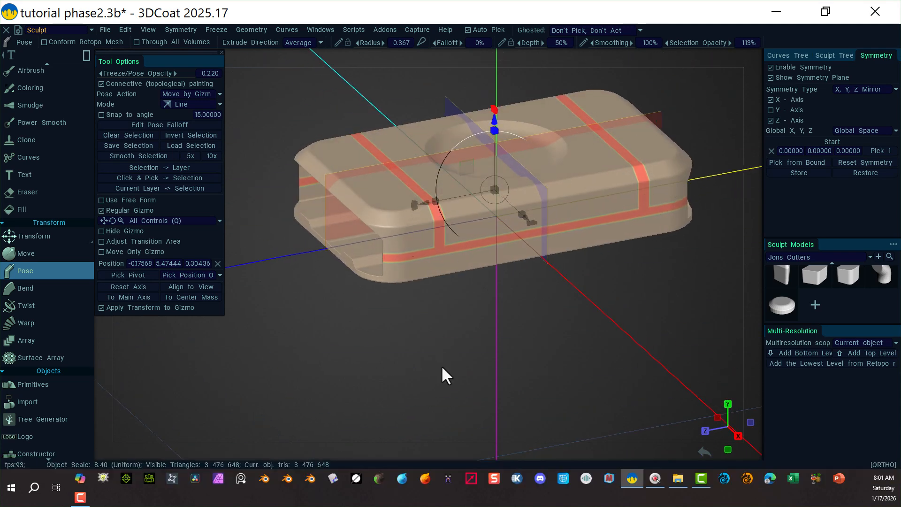
right_drag(441, 365, 495, 360)
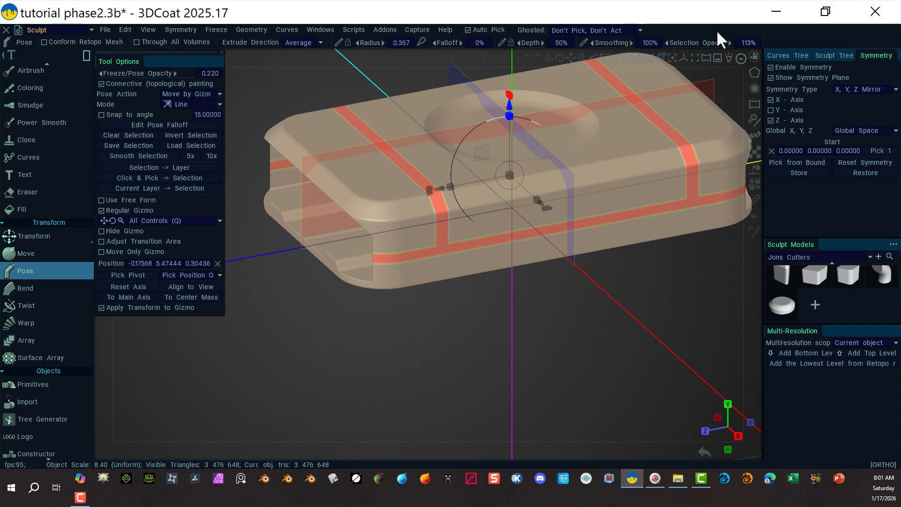
click(753, 55)
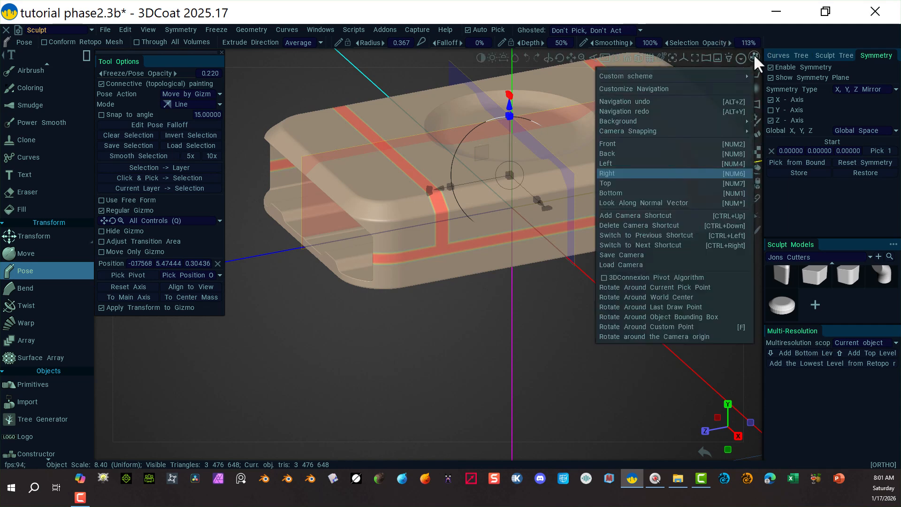
click(634, 167)
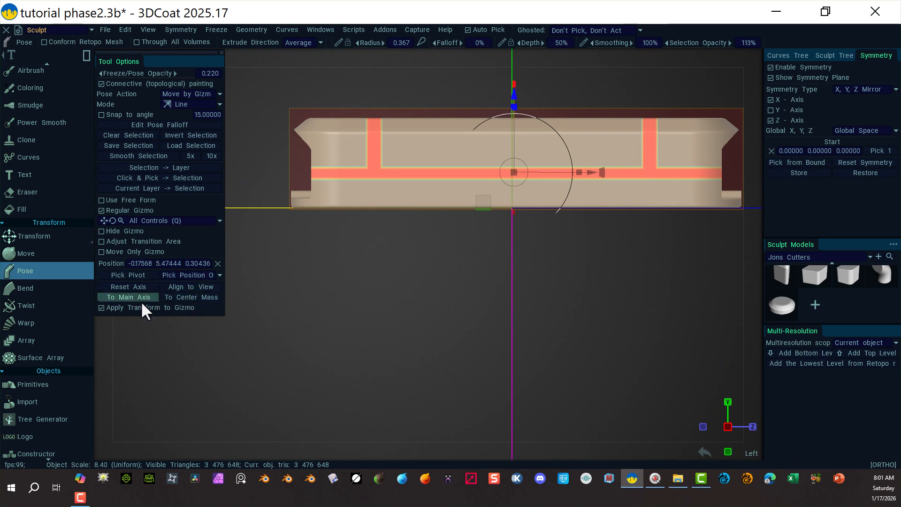
click(131, 288)
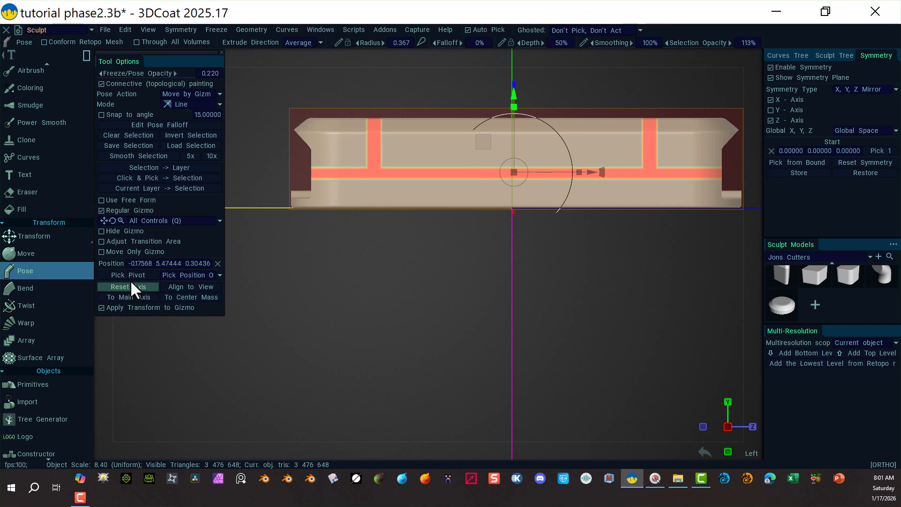
click(193, 297)
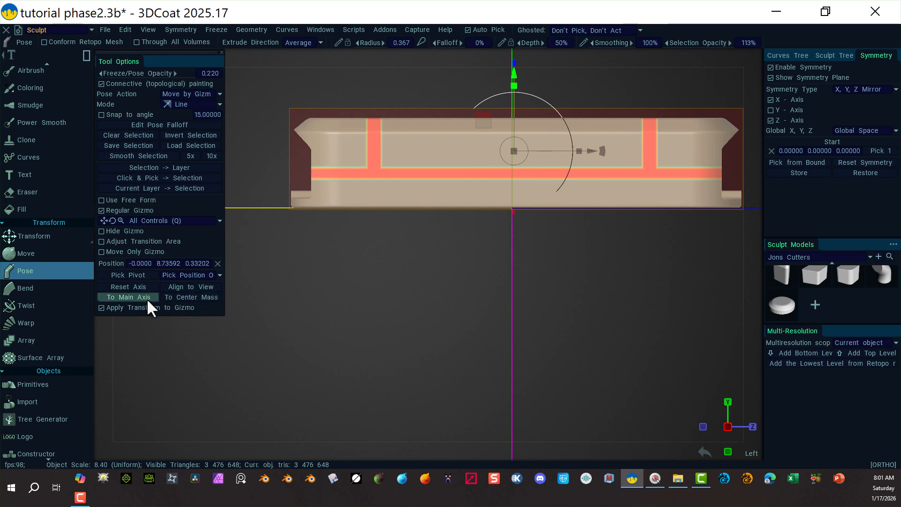
click(145, 298)
click(193, 286)
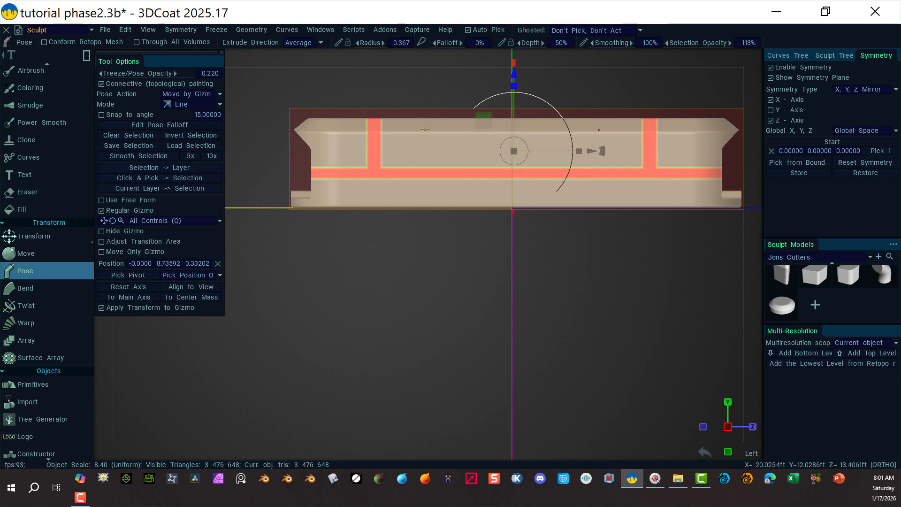
Try dragging the pose gizmo and repositioning only the gizmo, undoing each attempt.
drag(589, 151, 570, 149)
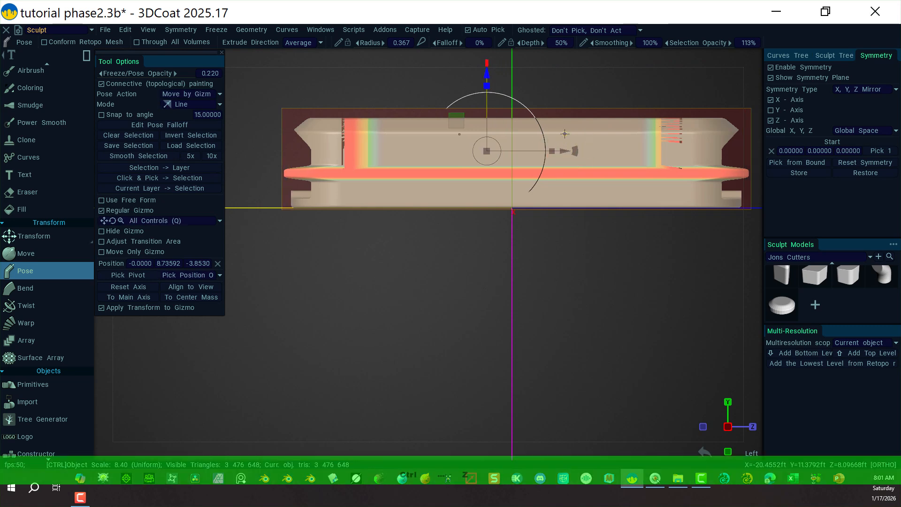
key(ctrl+z)
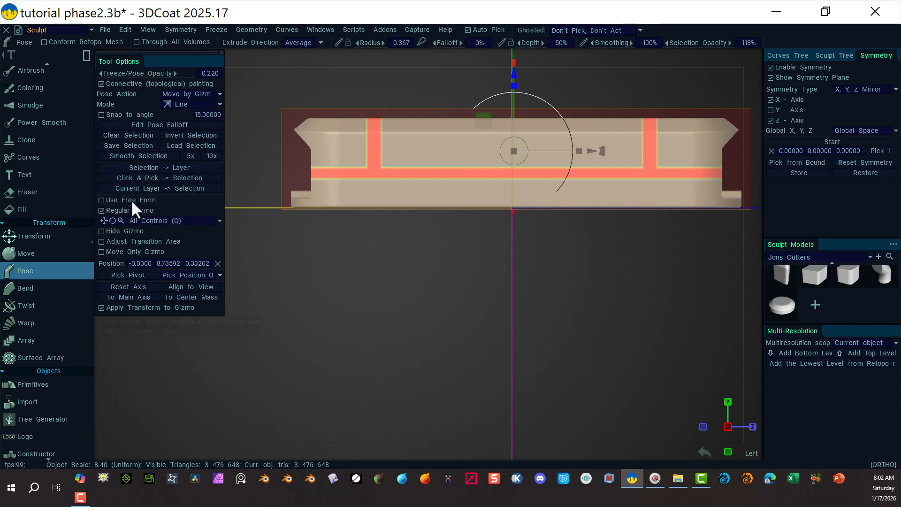
click(101, 252)
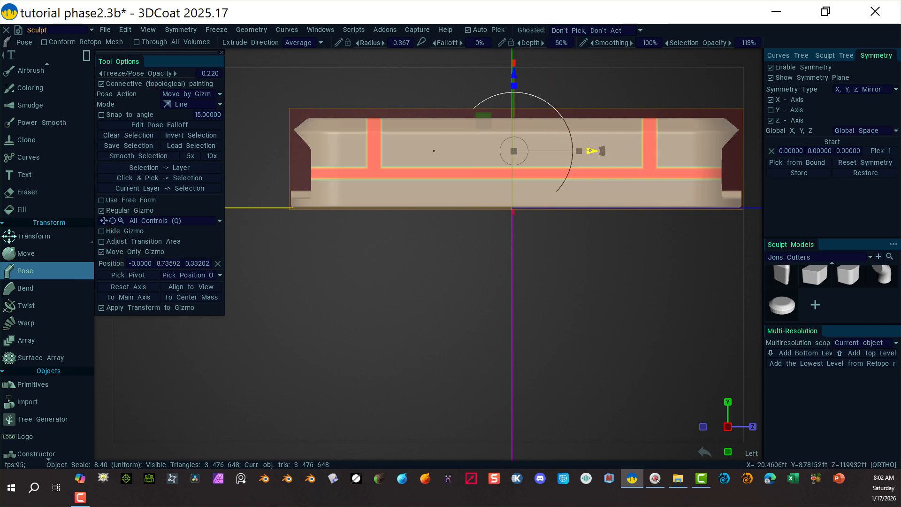
drag(590, 151, 588, 150)
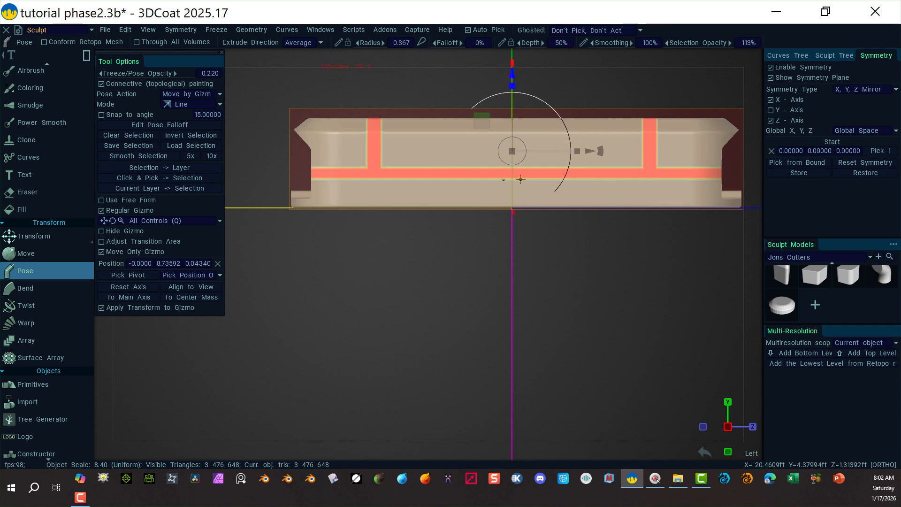
click(752, 56)
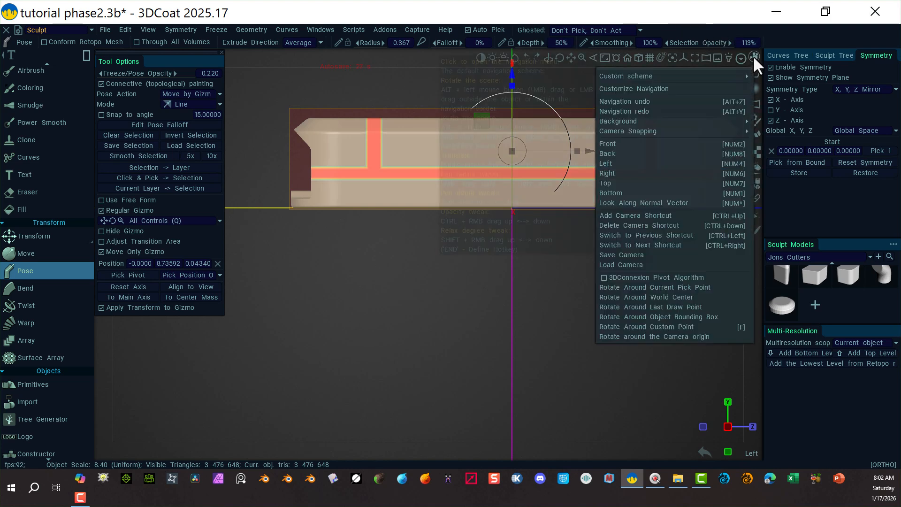
click(678, 144)
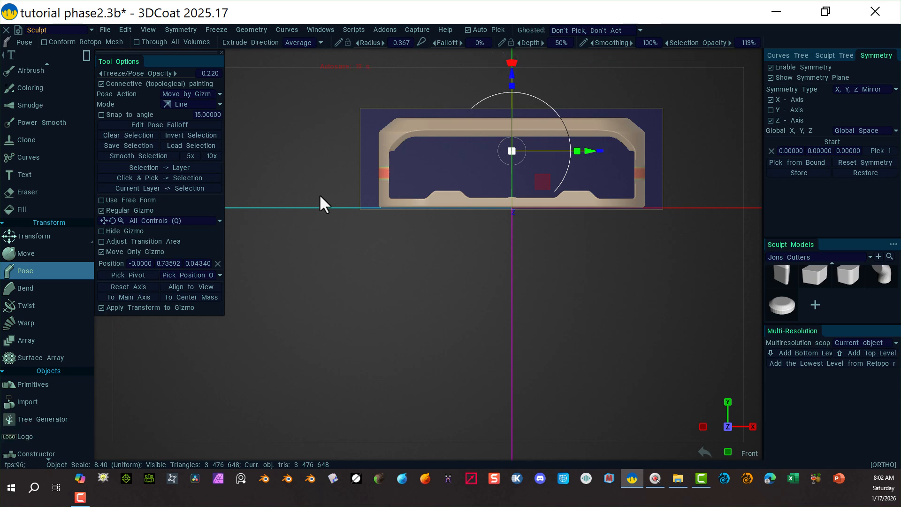
alt+drag(561, 274, 469, 296)
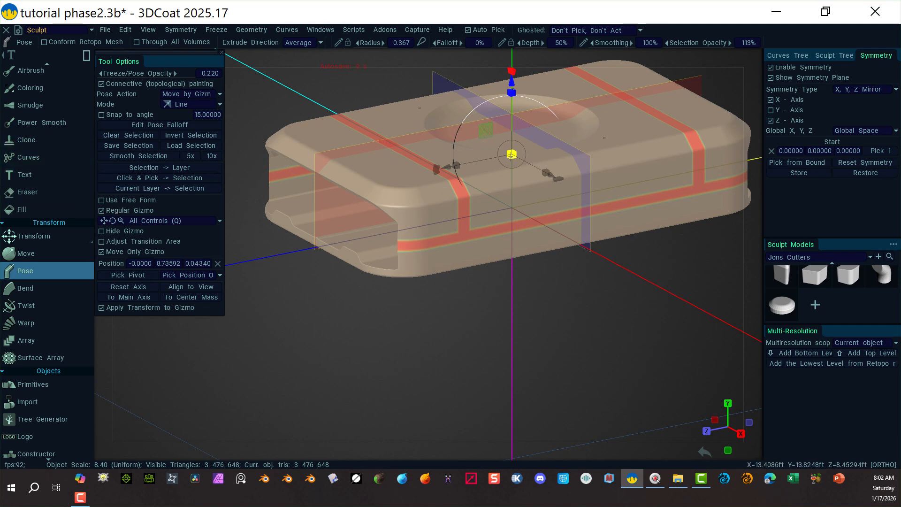
key(ctrl+z)
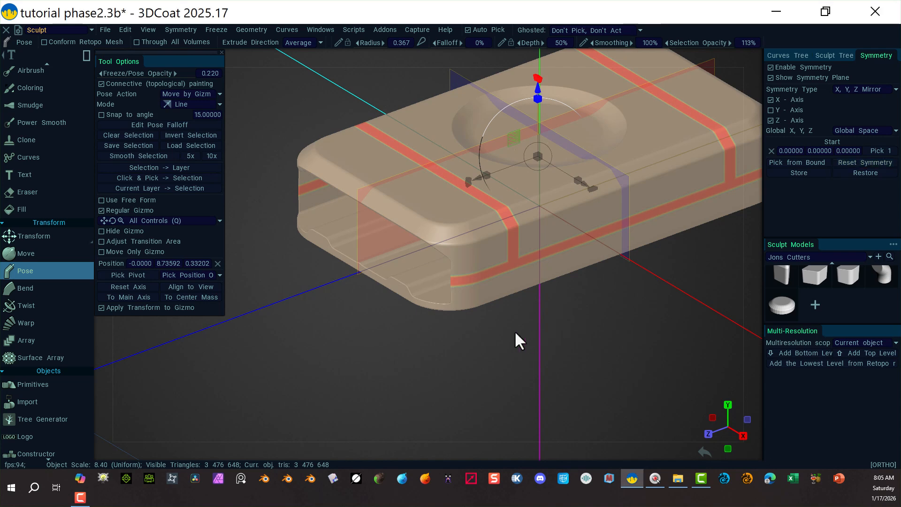
Deform the selected bands with the pose gizmo's scale handles and apply the pose to the slab.
middle_drag(509, 332, 458, 366)
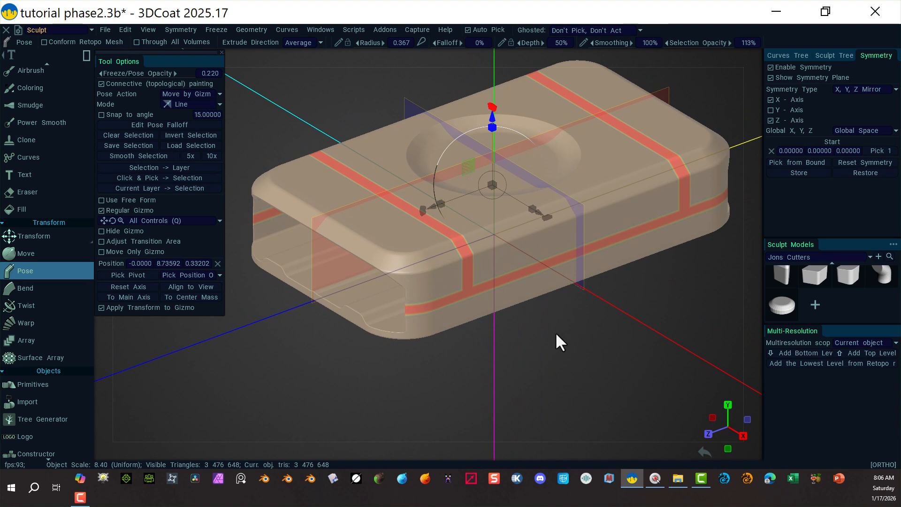
alt+drag(551, 333, 603, 334)
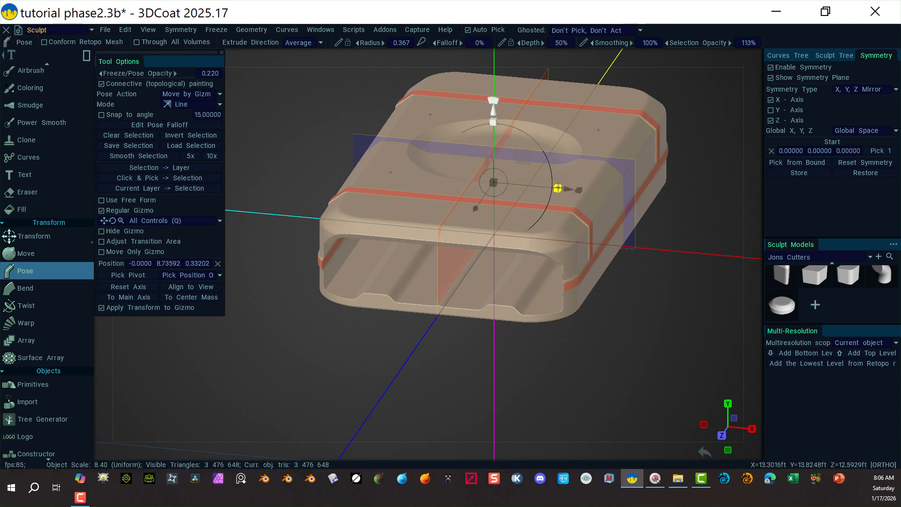
drag(558, 188, 558, 188)
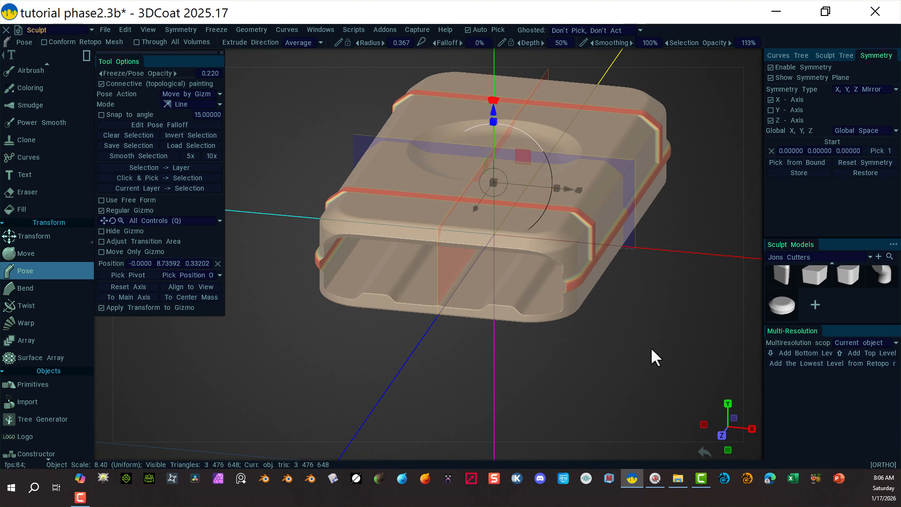
alt+drag(650, 347, 644, 321)
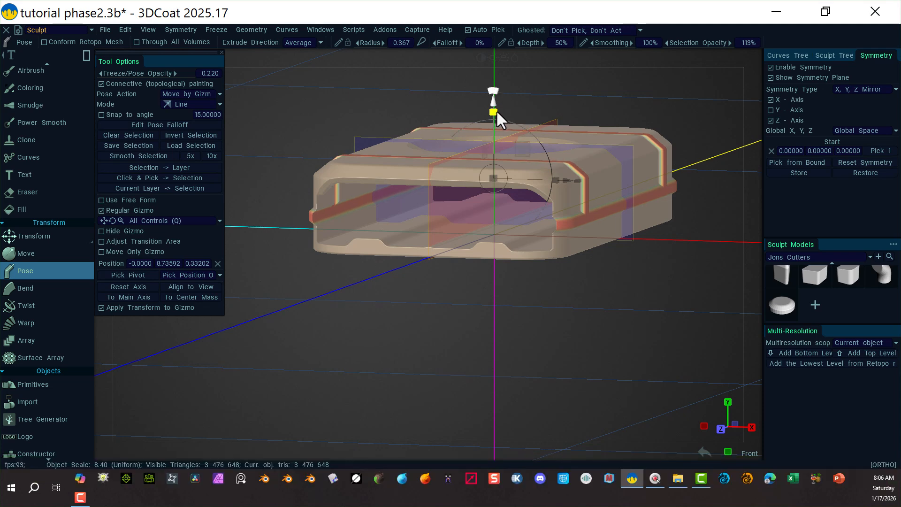
drag(499, 112, 502, 109)
alt+drag(619, 331, 638, 314)
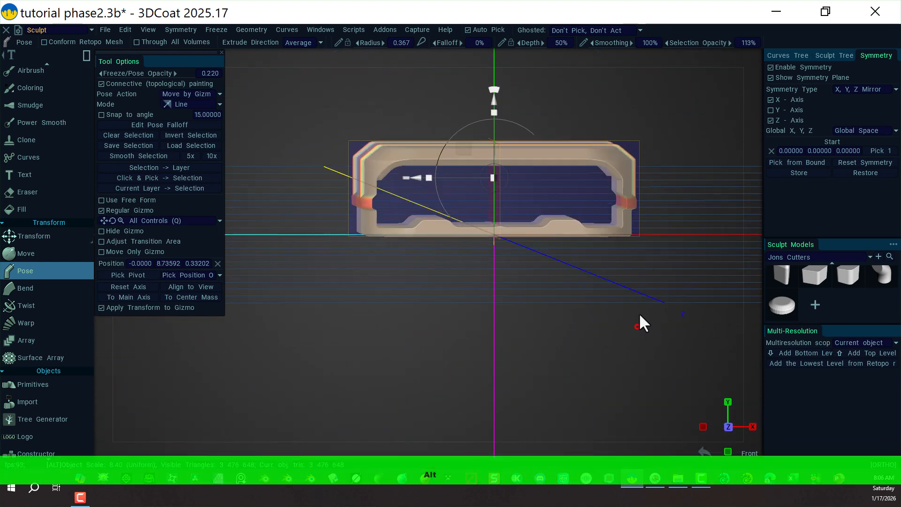
alt+drag(620, 205, 618, 269)
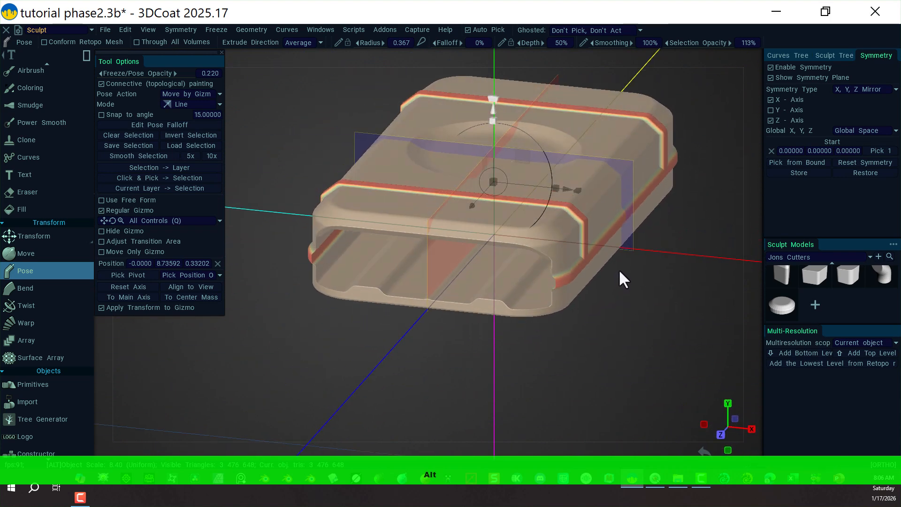
alt+drag(453, 270, 436, 322)
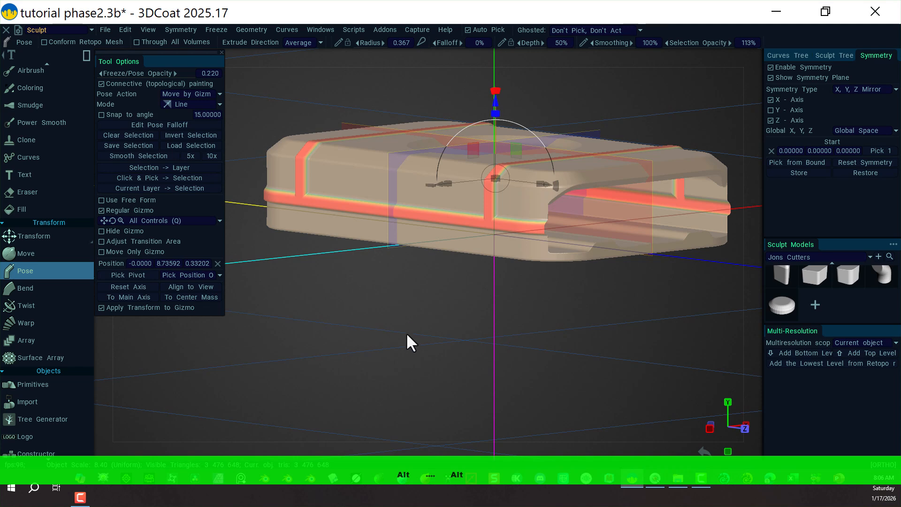
key(Return)
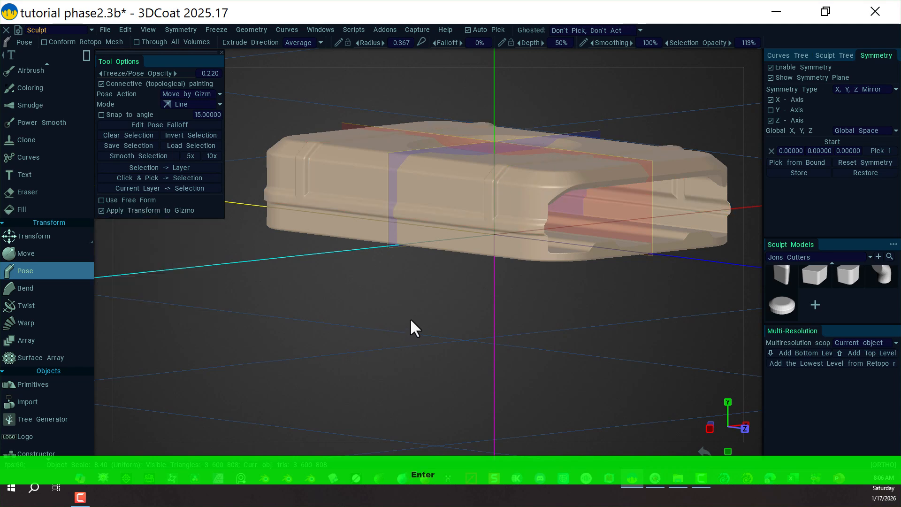
alt+drag(424, 321, 378, 323)
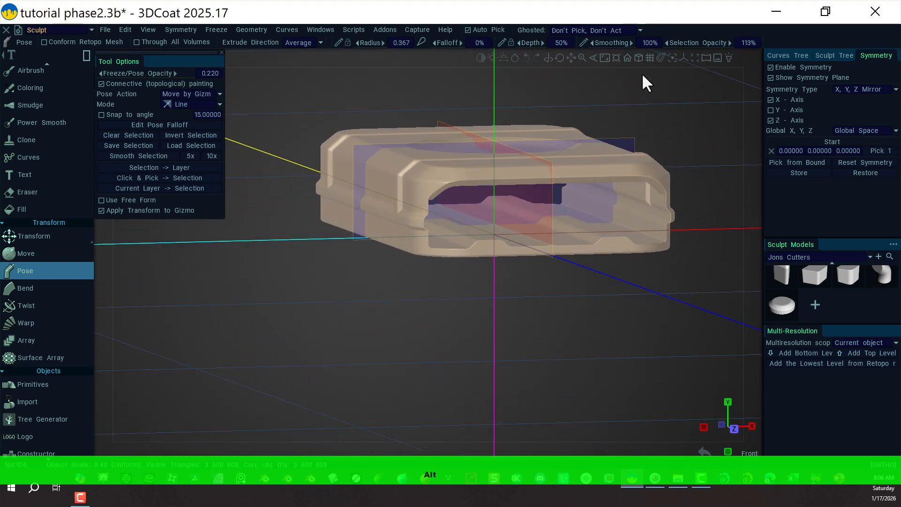
click(753, 55)
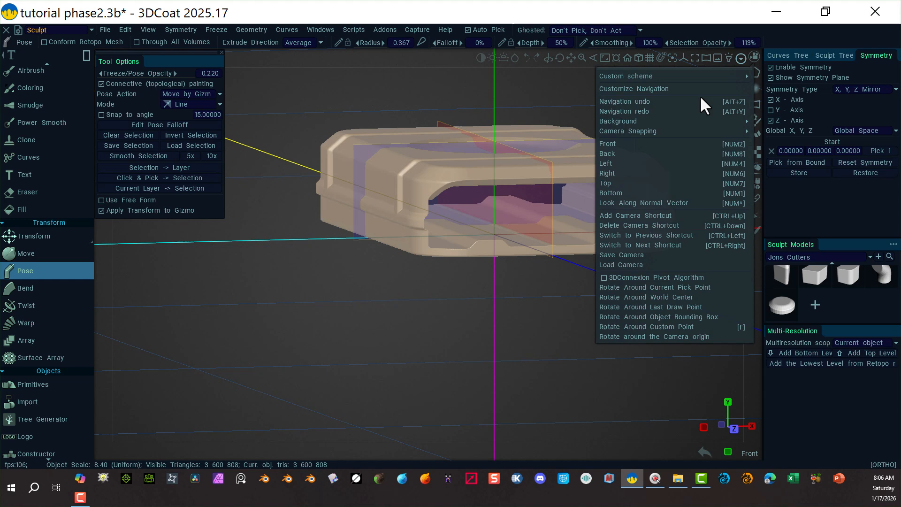
click(642, 142)
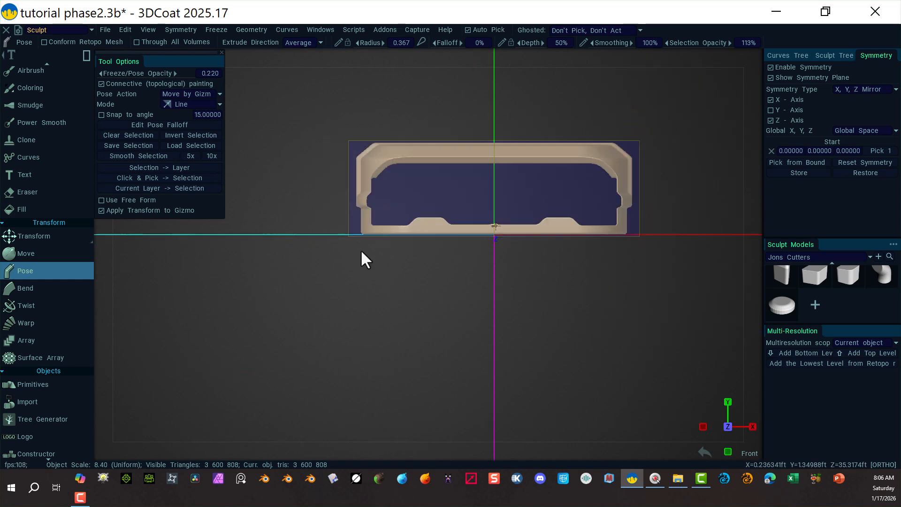
scroll(458, 294, up, 3)
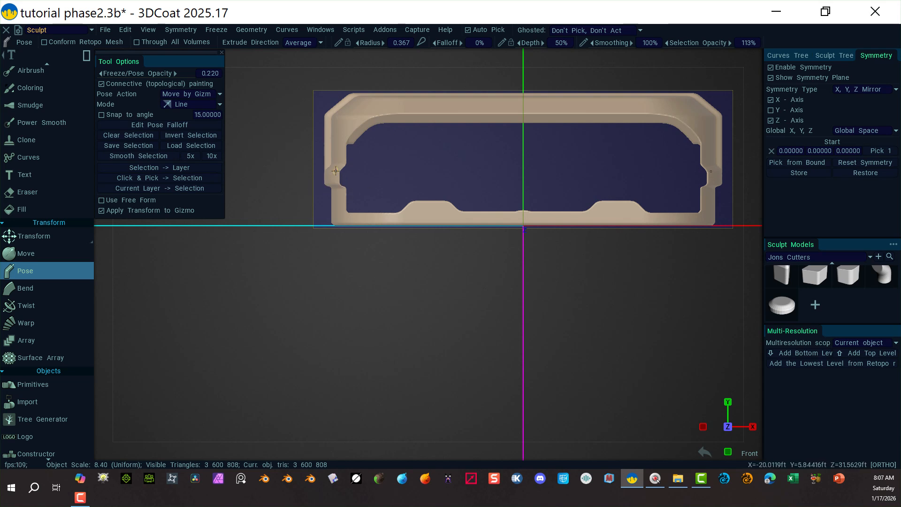
Choose the Vox Hide tool with an ellipse shape and hide an elliptical region at the slab's left side tab.
scroll(66, 114, up, 5)
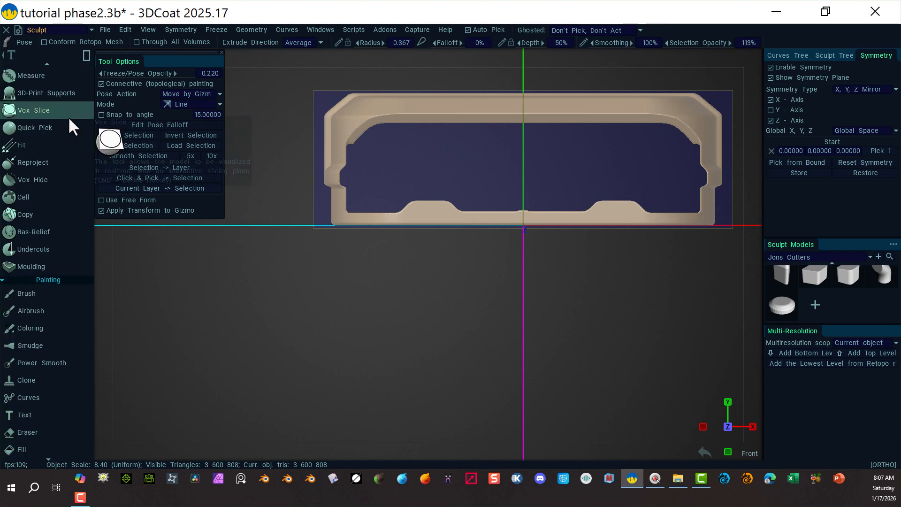
scroll(69, 116, down, 10)
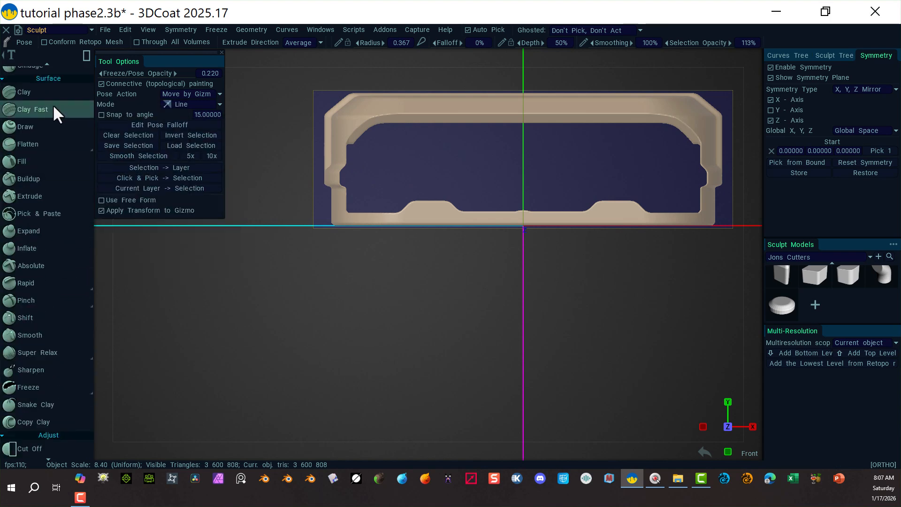
scroll(52, 104, up, 8)
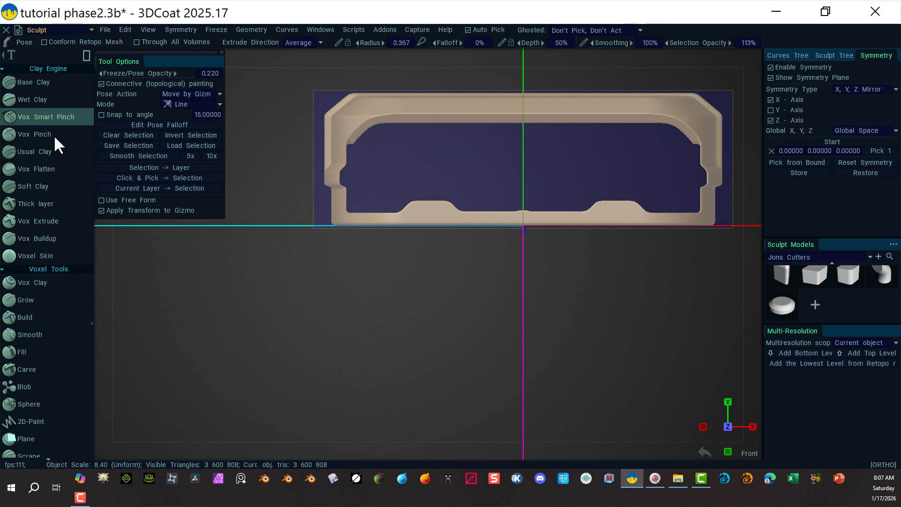
scroll(54, 220, down, 3)
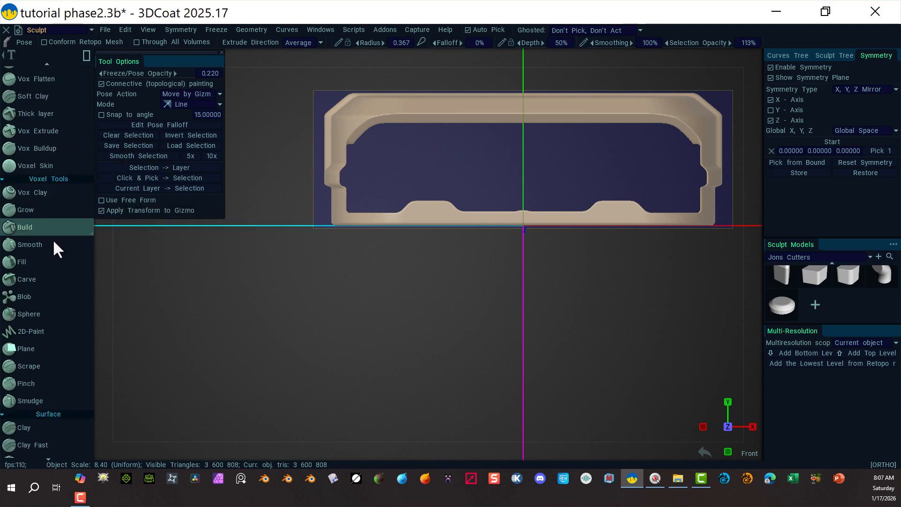
scroll(52, 244, down, 10)
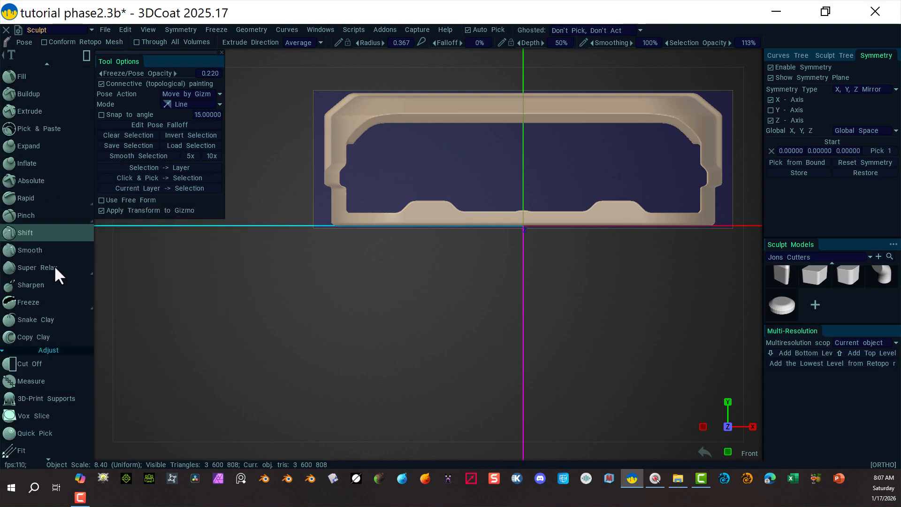
scroll(55, 266, down, 7)
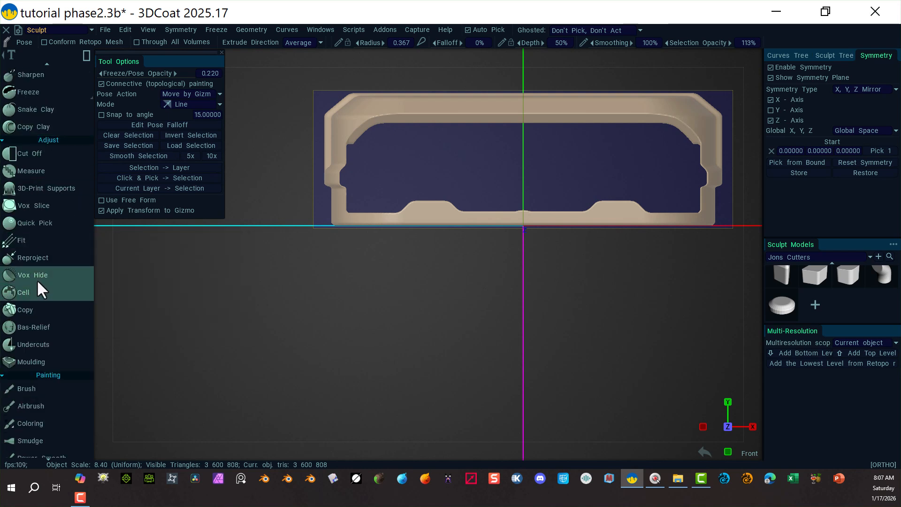
click(56, 280)
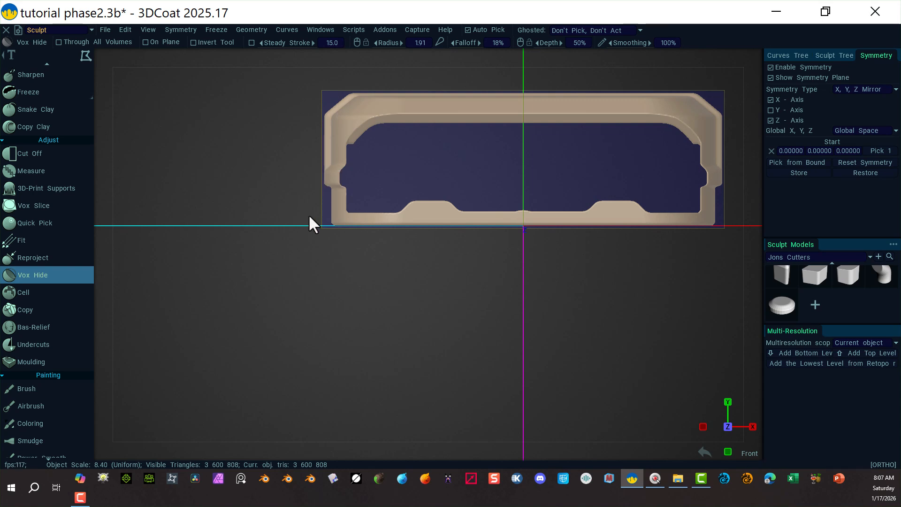
mouse_move(86, 54)
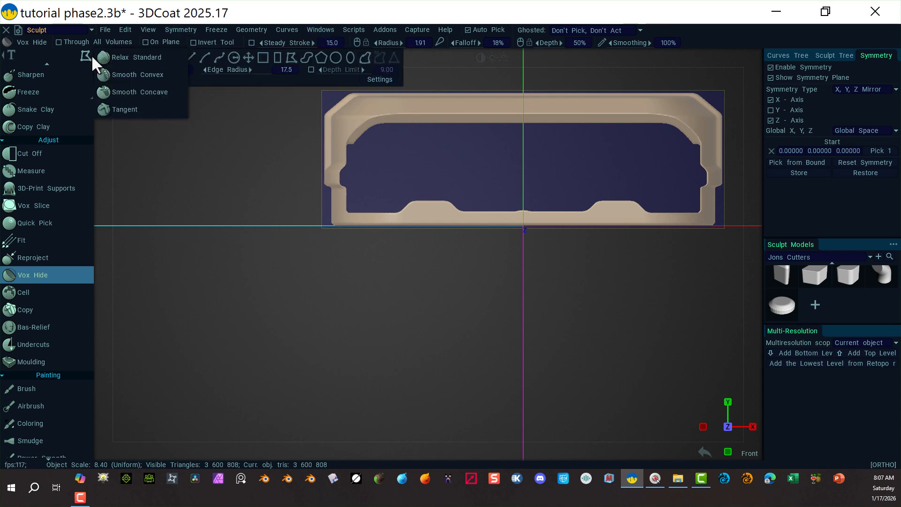
click(276, 57)
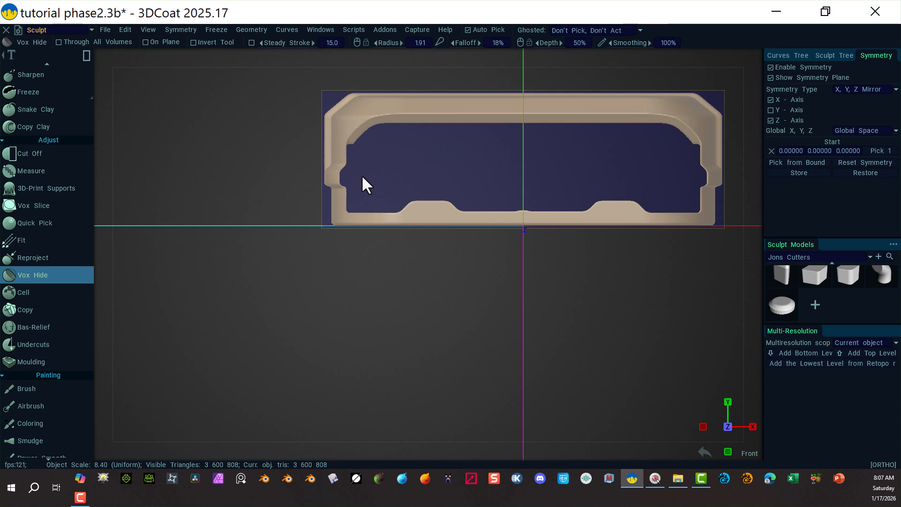
key(shift)
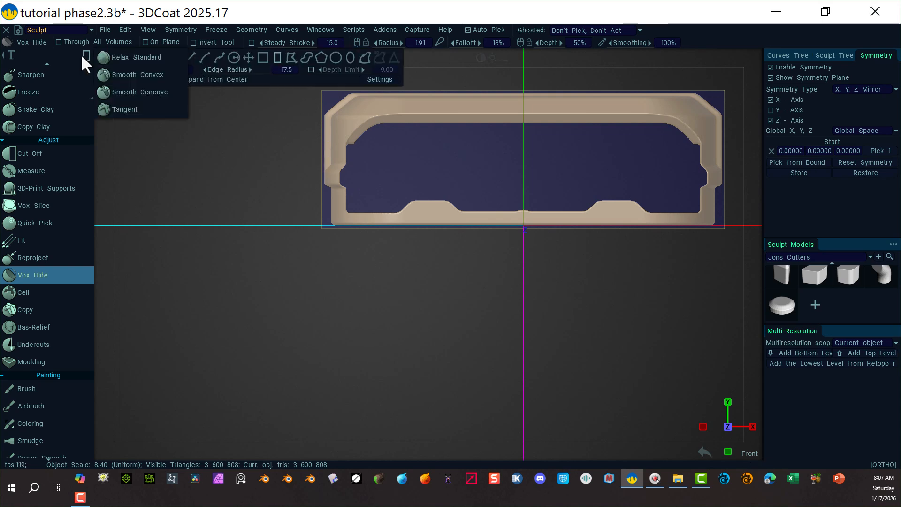
mouse_move(277, 69)
mouse_down()
mouse_move(248, 70)
mouse_move(259, 69)
mouse_up()
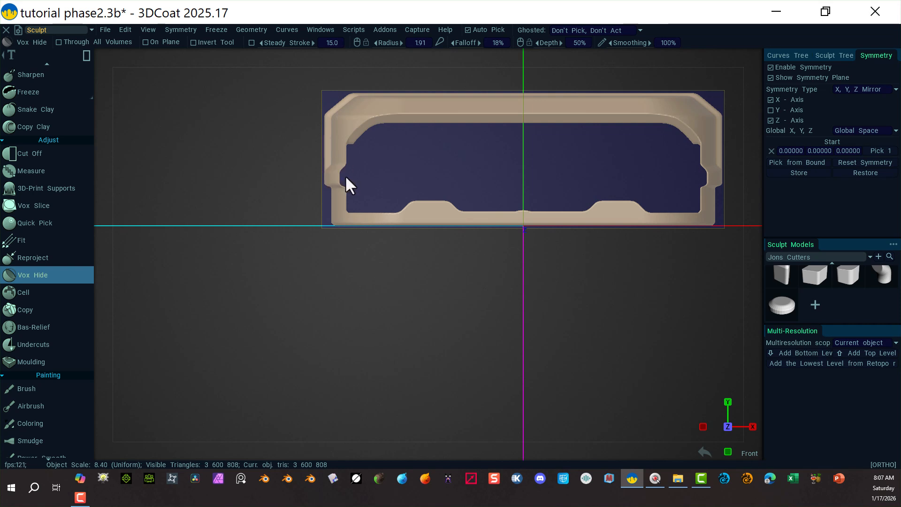
drag(379, 166, 344, 195)
key(space)
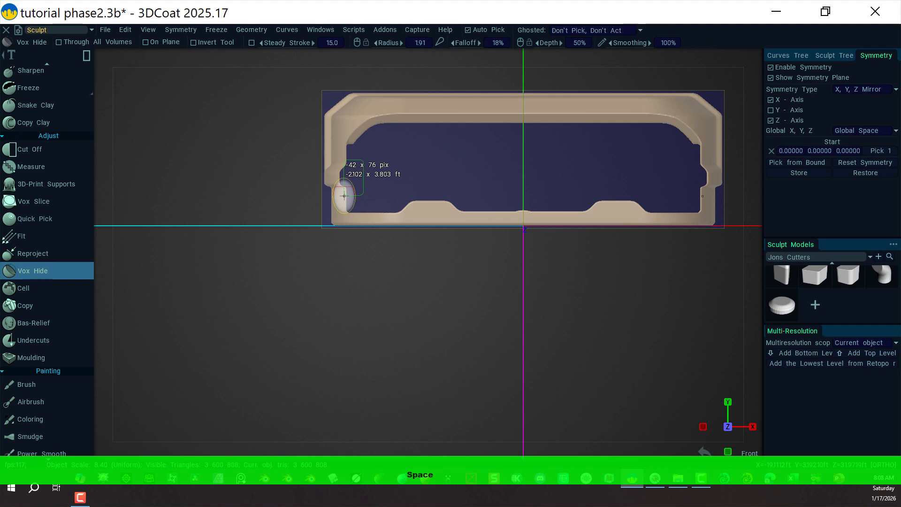
drag(344, 196, 342, 193)
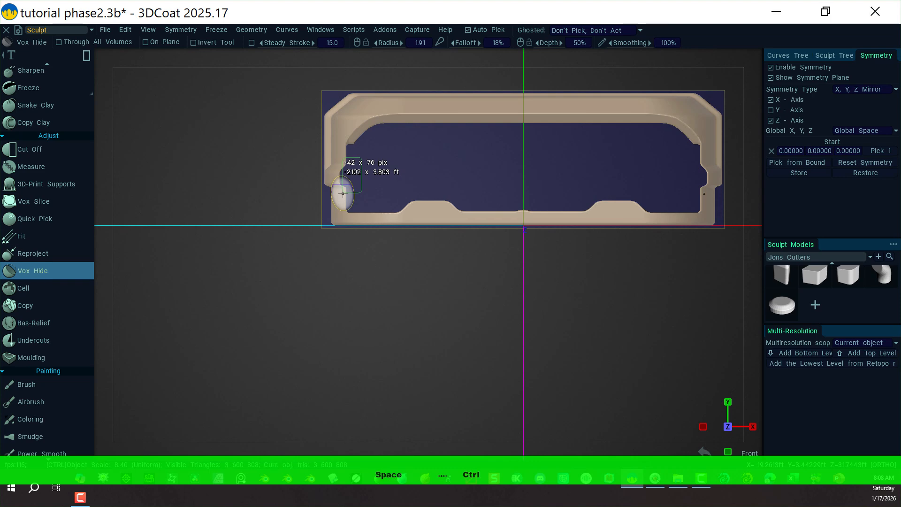
drag(343, 193, 342, 193)
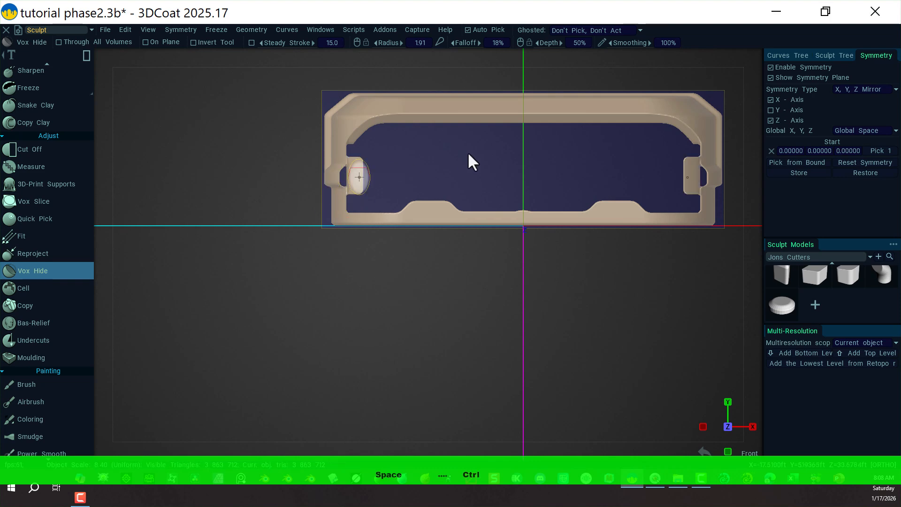
Switch to the right view and hide an elliptical region at the slab's lower front corner.
alt+drag(455, 172, 582, 141)
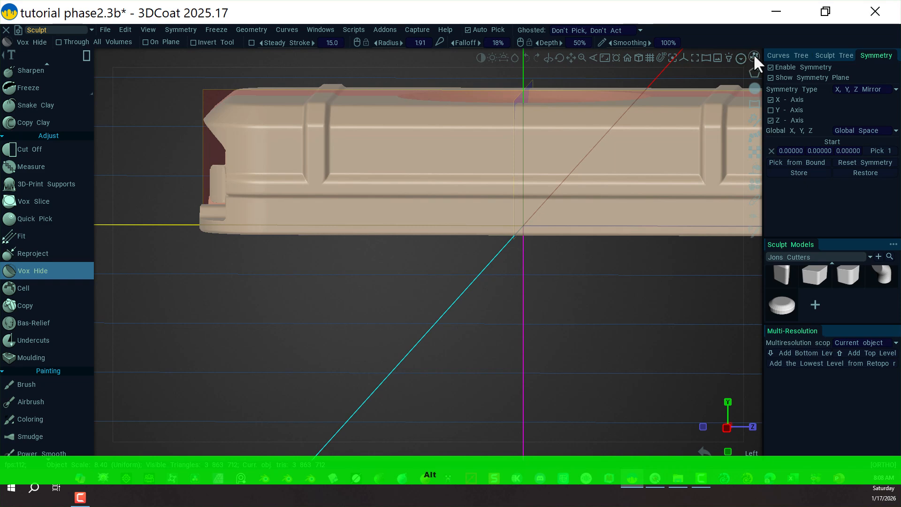
click(753, 55)
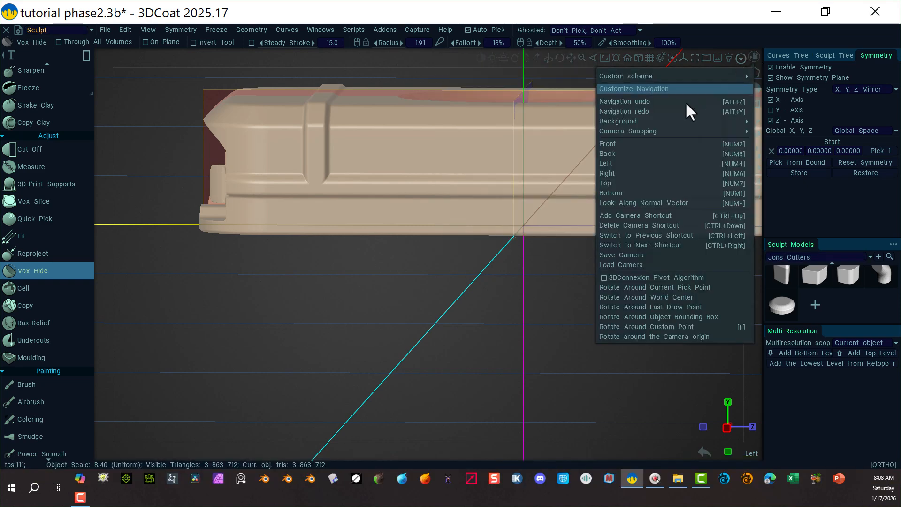
click(627, 174)
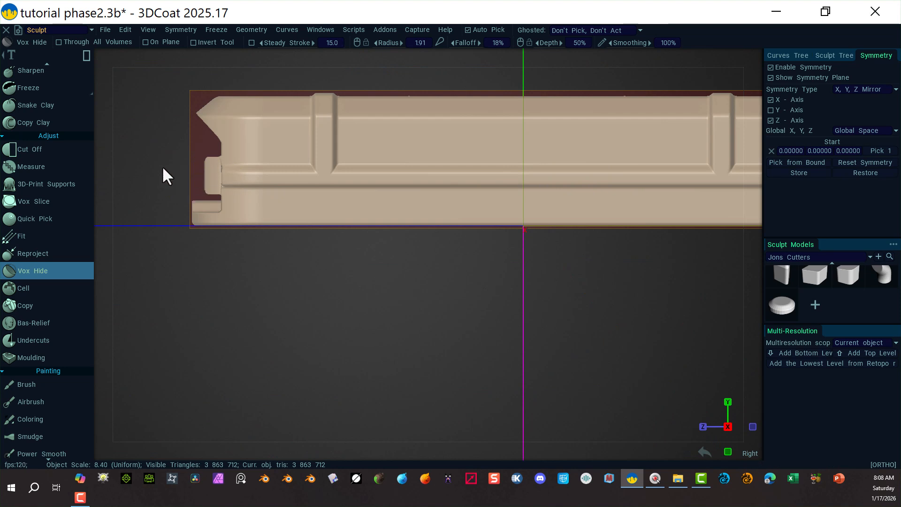
drag(168, 180, 191, 198)
key(space)
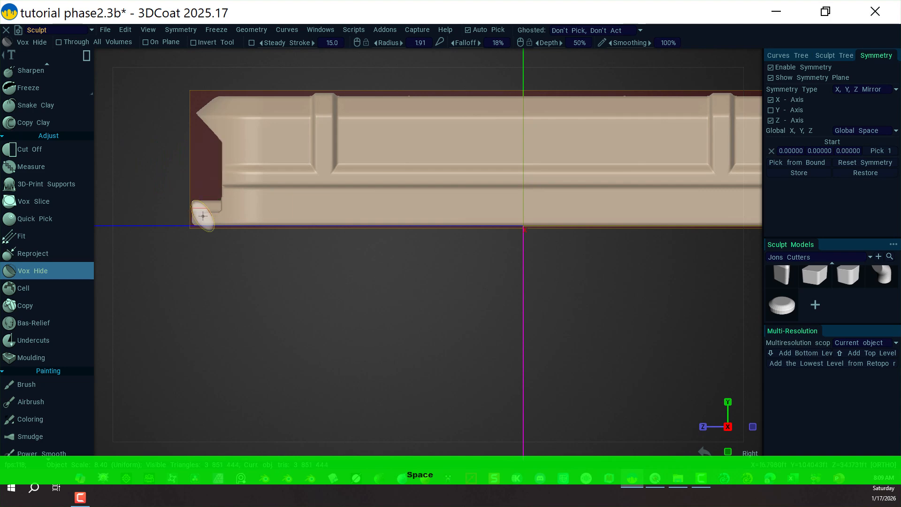
Return to the front view, zoom in on the left tab, and hide an elliptical area inside it.
key(alt)
alt+drag(210, 267, 337, 260)
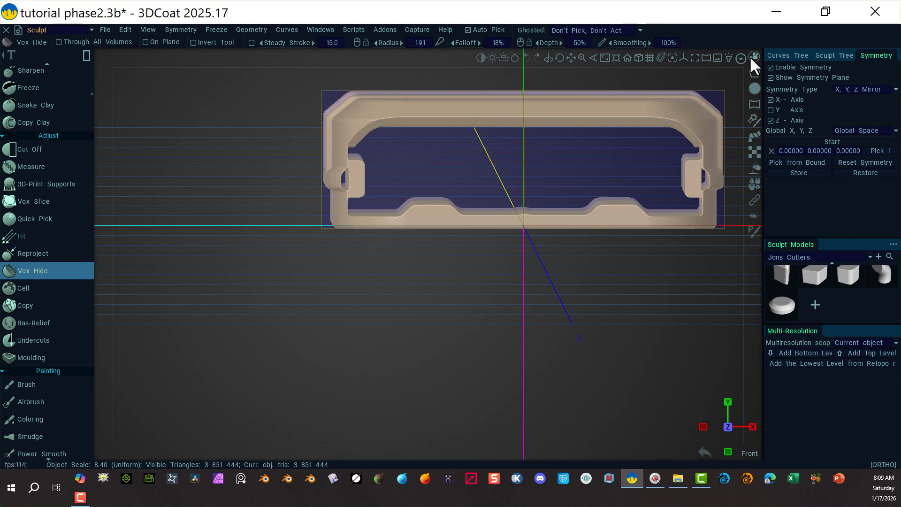
click(751, 57)
click(630, 173)
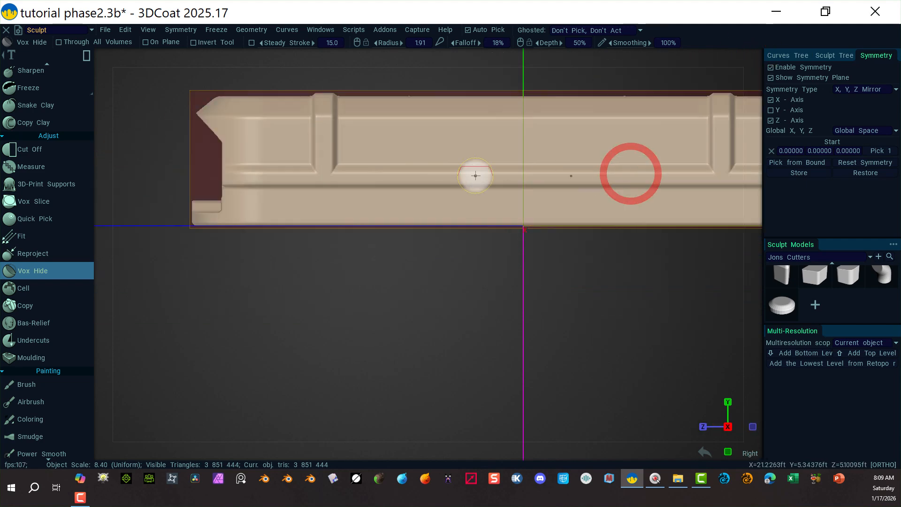
click(755, 53)
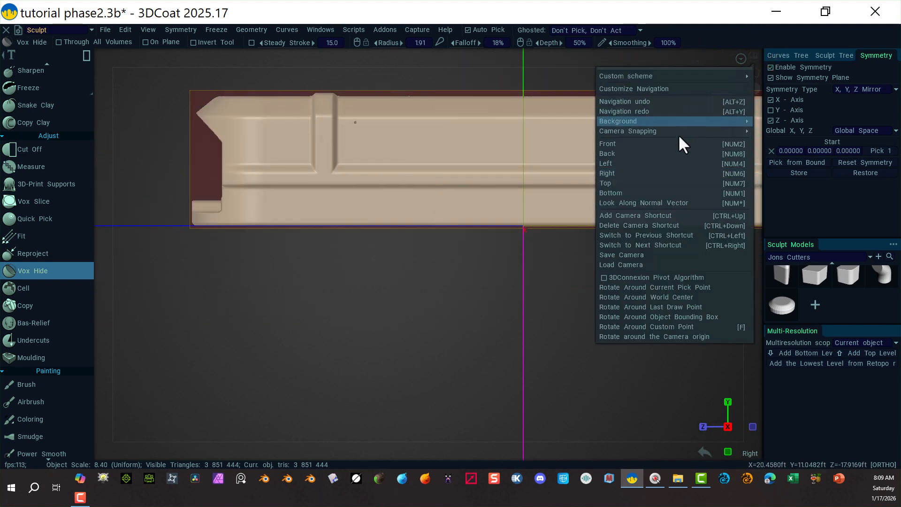
click(631, 144)
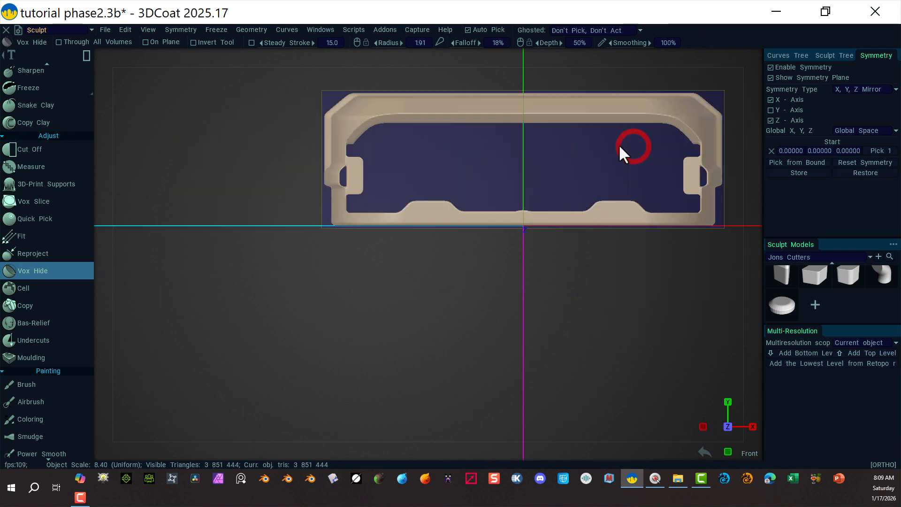
right_drag(378, 165, 483, 165)
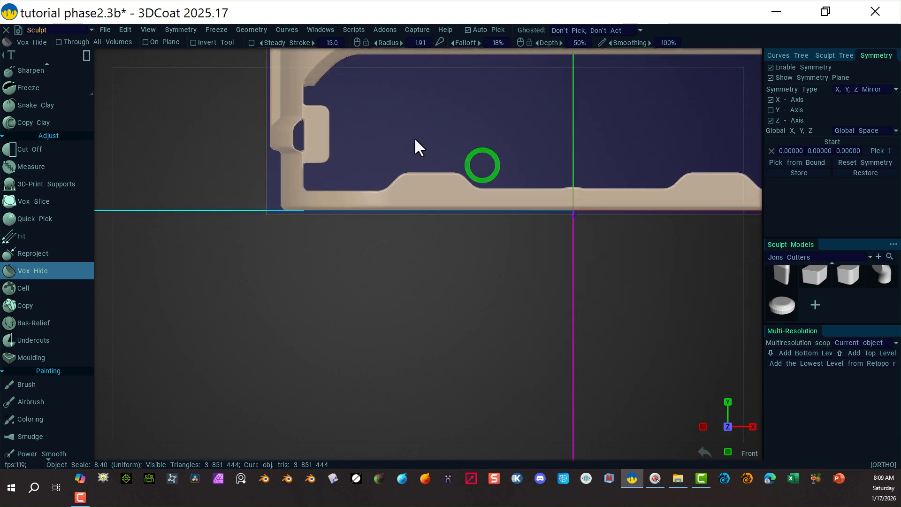
middle_drag(402, 136, 391, 253)
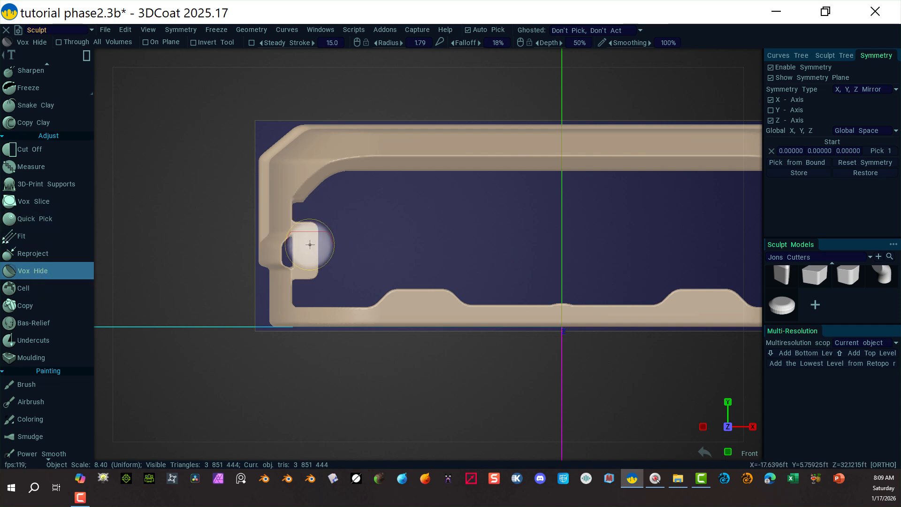
mouse_move(364, 225)
mouse_down()
mouse_move(346, 258)
mouse_move(287, 267)
mouse_up()
key(space)
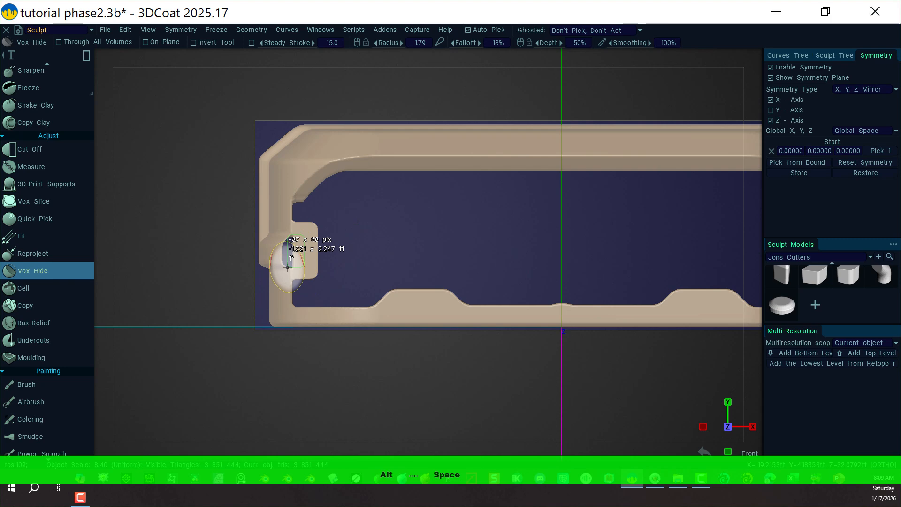
alt+drag(287, 268, 287, 267)
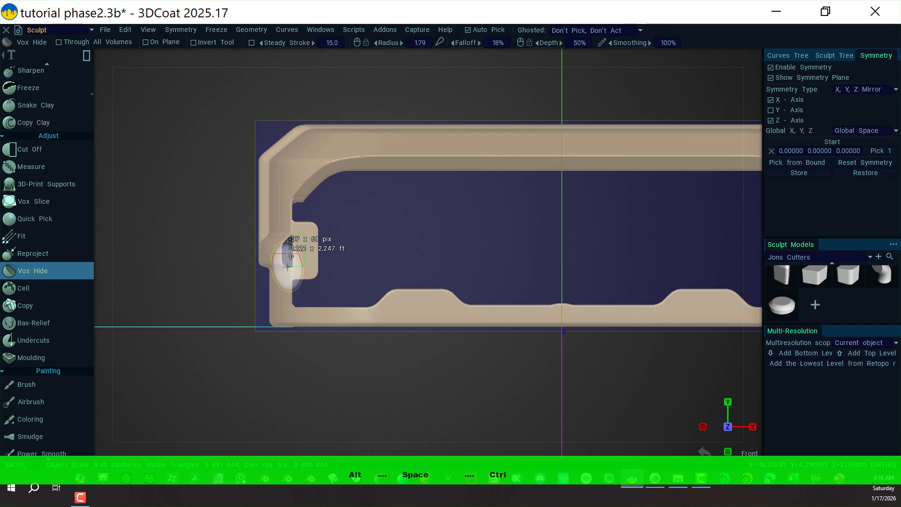
ctrl+alt+drag(287, 266, 287, 266)
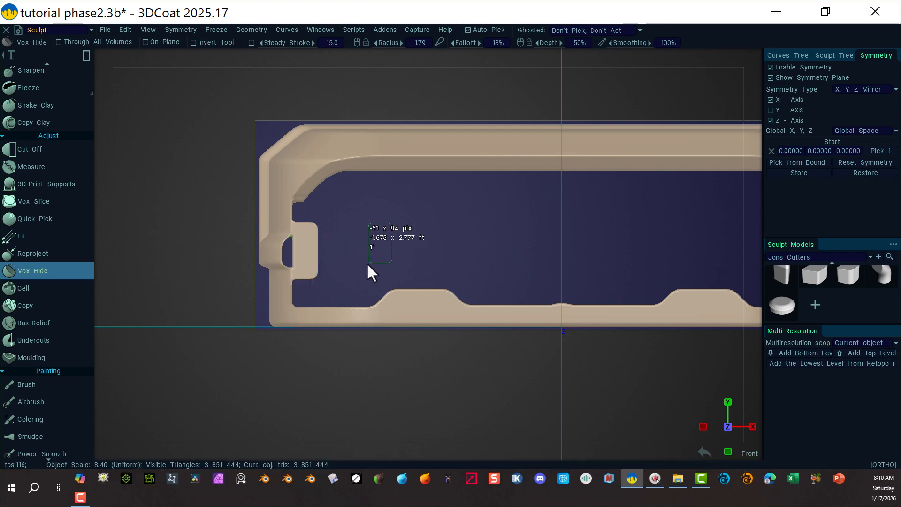
drag(367, 261, 286, 270)
key(space)
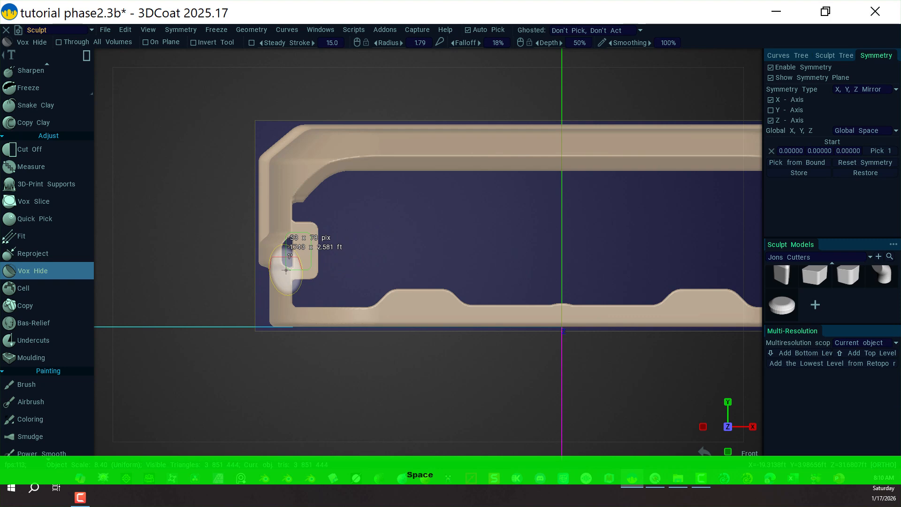
drag(286, 271, 286, 270)
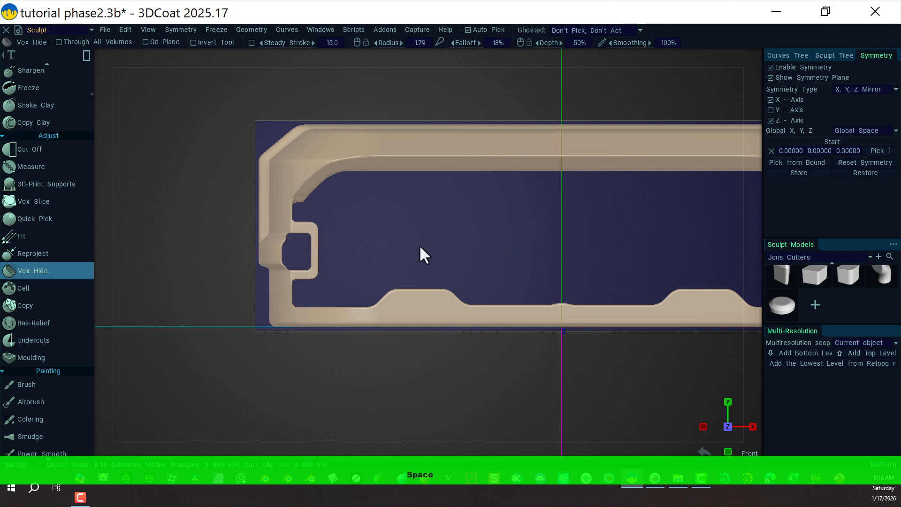
Load the cylinder cutter from Jons Cutters and lower it into the slab's recessed dish.
mouse_move(421, 253)
alt+mouse_down()
mouse_move(429, 255)
mouse_move(394, 259)
mouse_move(440, 248)
mouse_move(419, 242)
mouse_move(430, 246)
alt+mouse_up()
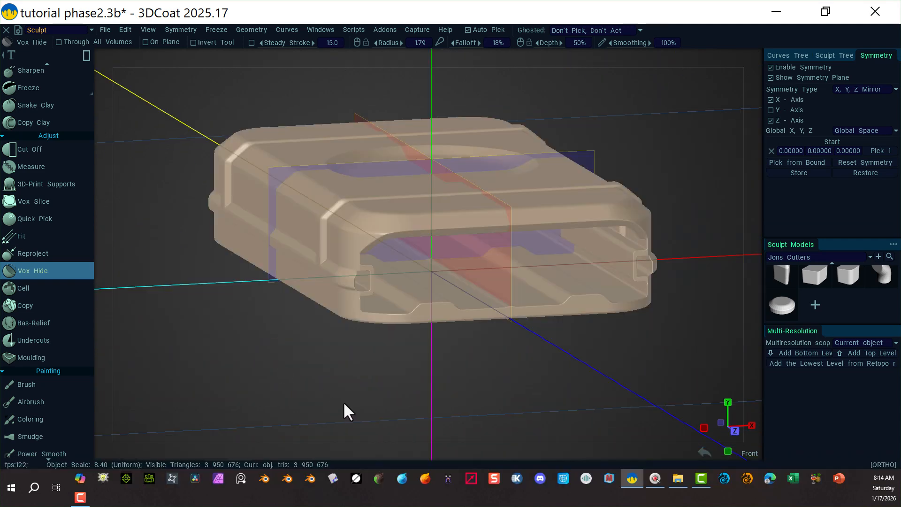
key(space)
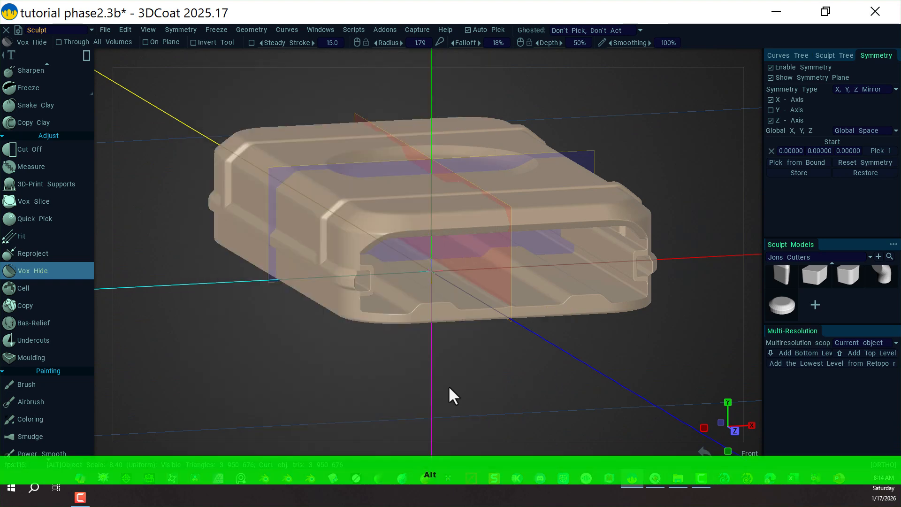
mouse_move(336, 375)
alt+mouse_down()
mouse_move(371, 400)
mouse_move(413, 402)
mouse_move(440, 392)
mouse_move(444, 366)
mouse_move(472, 357)
mouse_move(497, 381)
mouse_move(430, 394)
mouse_move(422, 408)
mouse_move(438, 388)
alt+mouse_up()
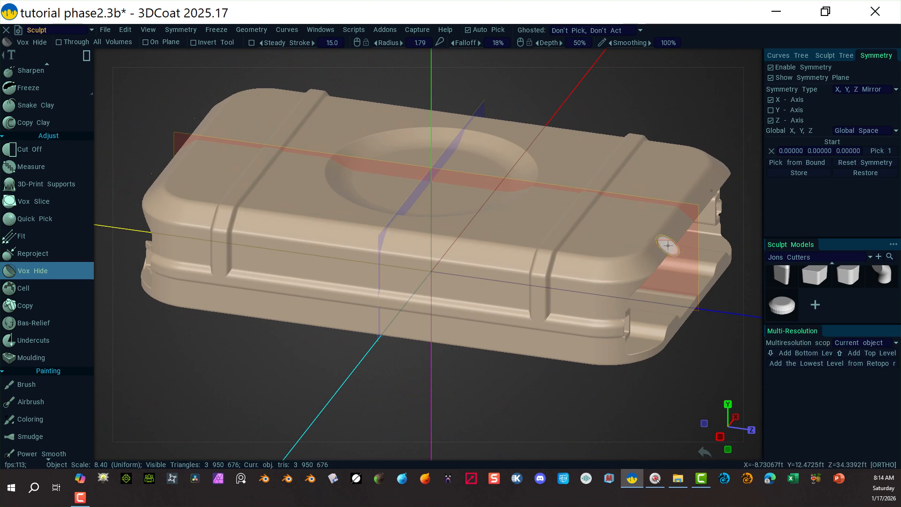
click(790, 308)
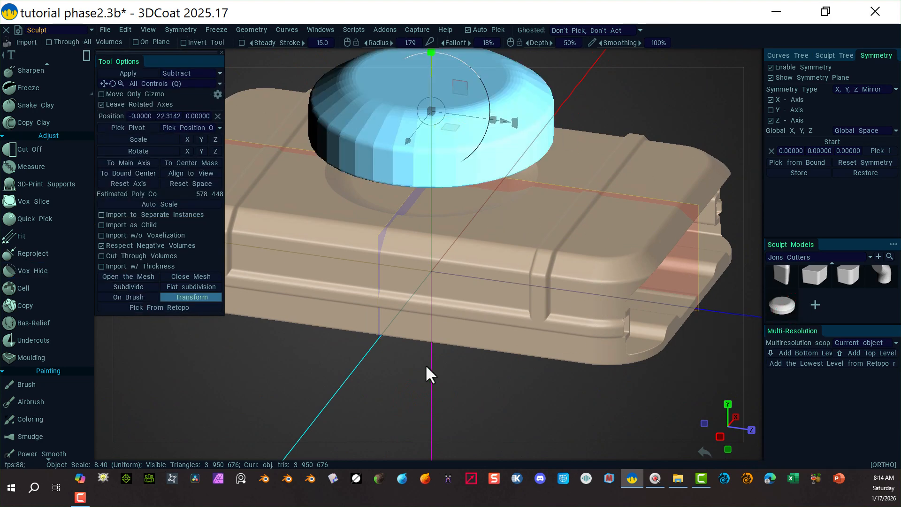
scroll(356, 366, down, 3)
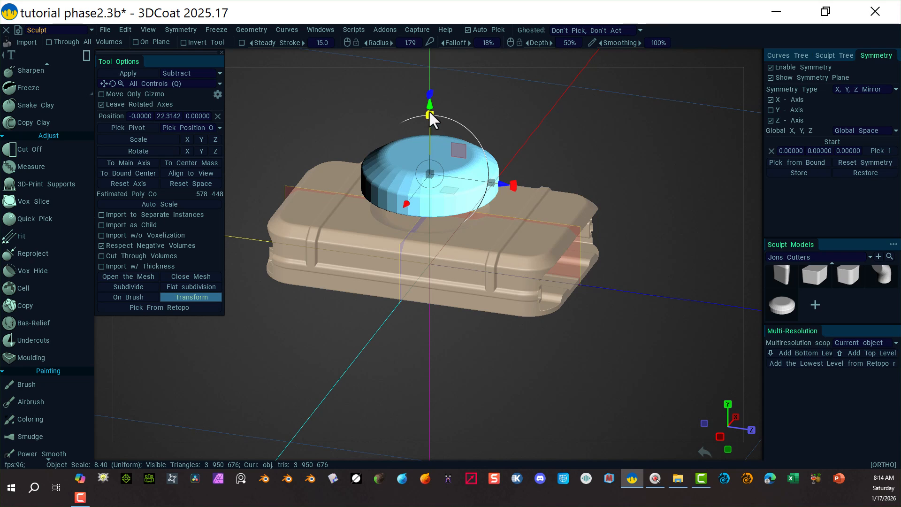
drag(428, 107, 430, 201)
drag(430, 150, 425, 139)
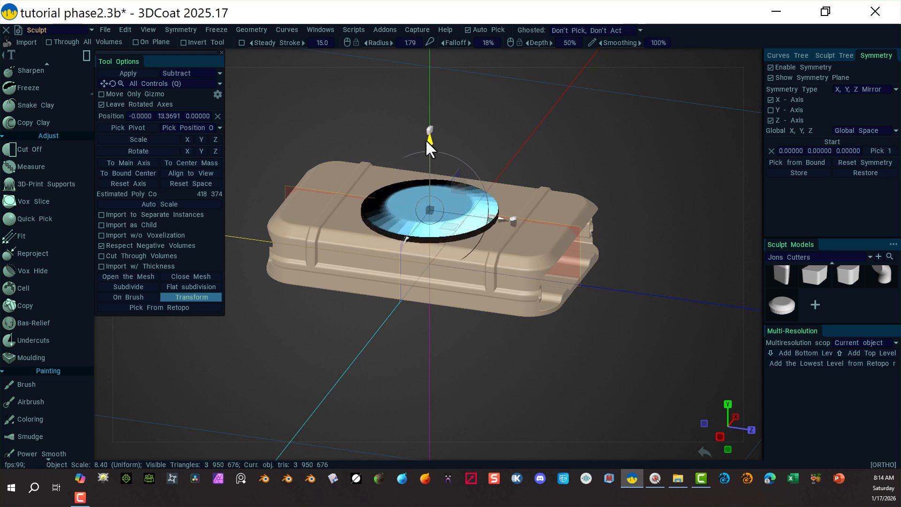
Add a new volume layer in the Sculpt Tree to hold the cylinder.
alt+drag(402, 356, 460, 335)
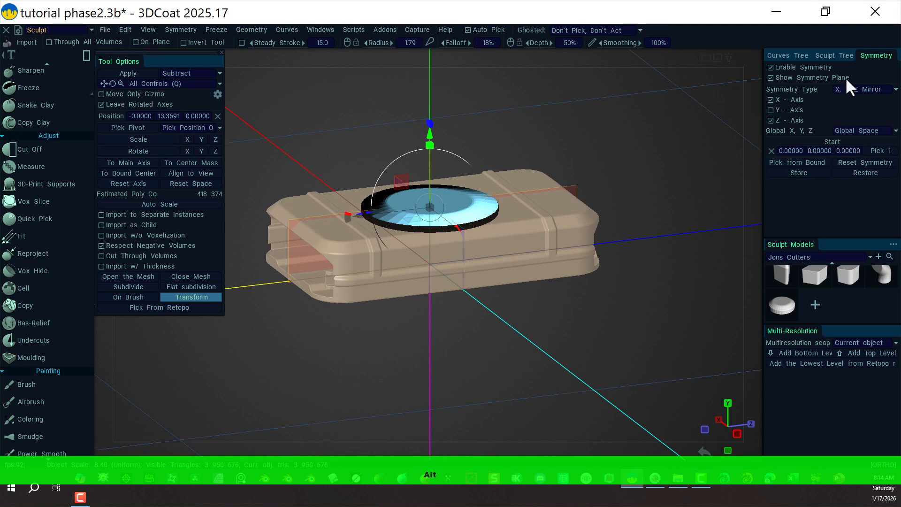
click(829, 57)
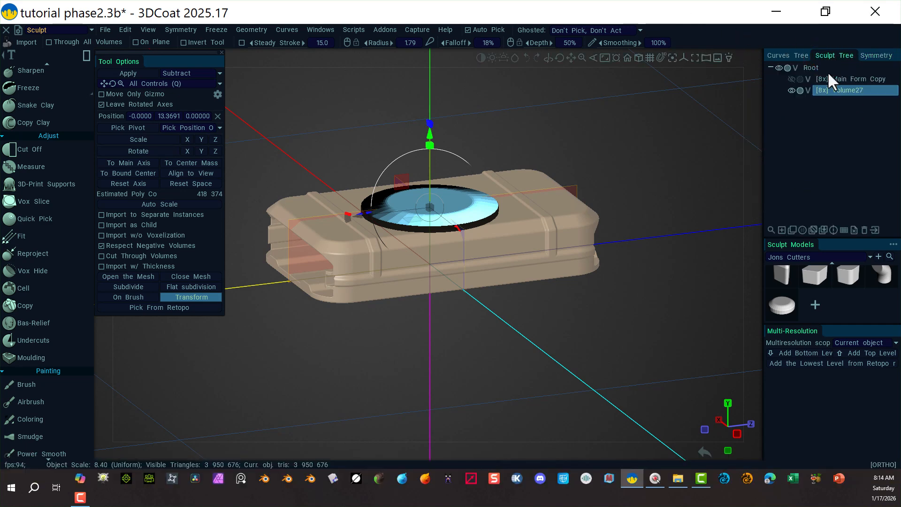
click(781, 230)
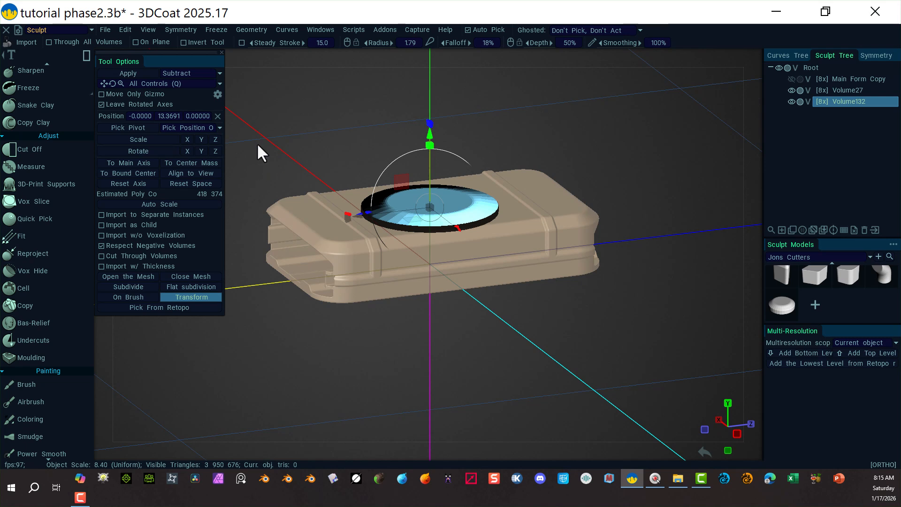
Subdivide the cylinder cutter and scale it down to fit inside the dish.
click(124, 285)
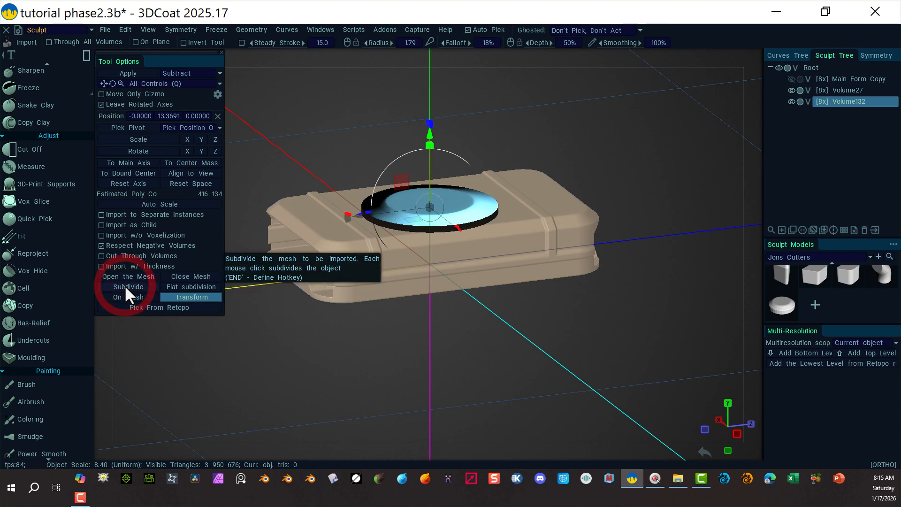
alt+drag(478, 368, 620, 346)
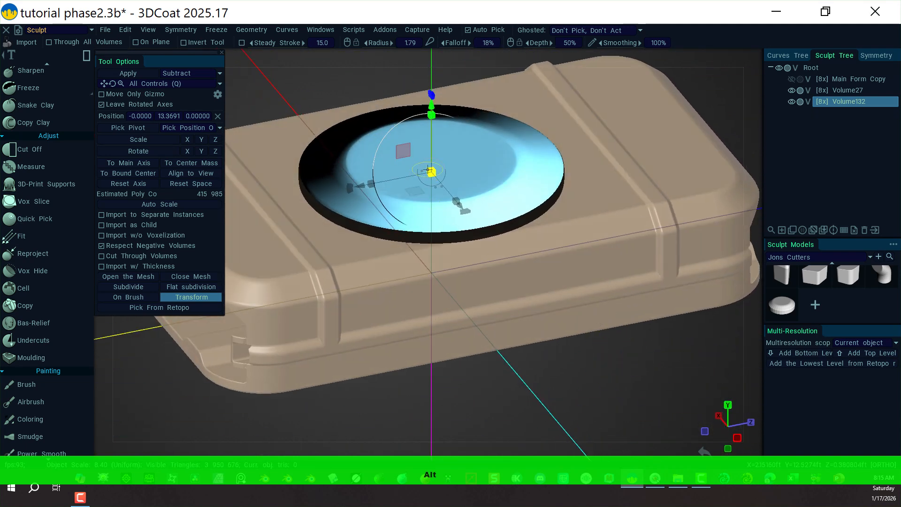
drag(432, 174, 419, 173)
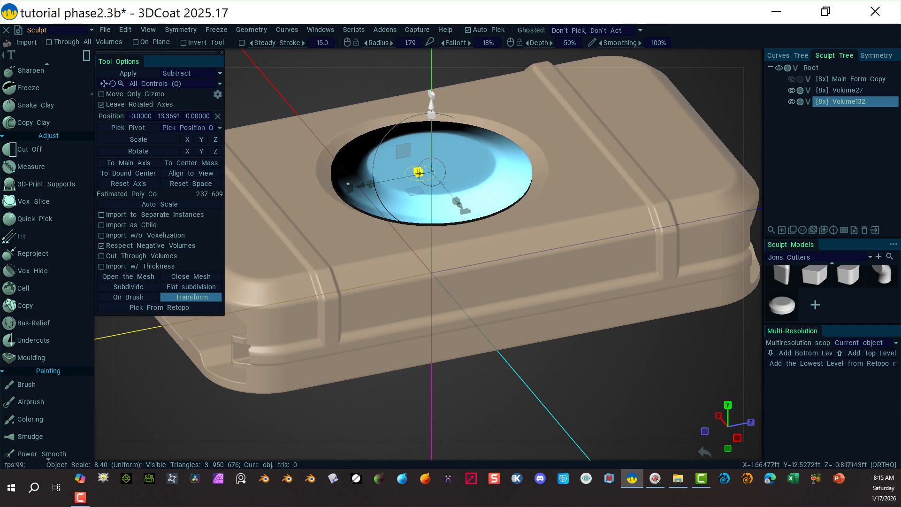
alt+drag(542, 389, 554, 422)
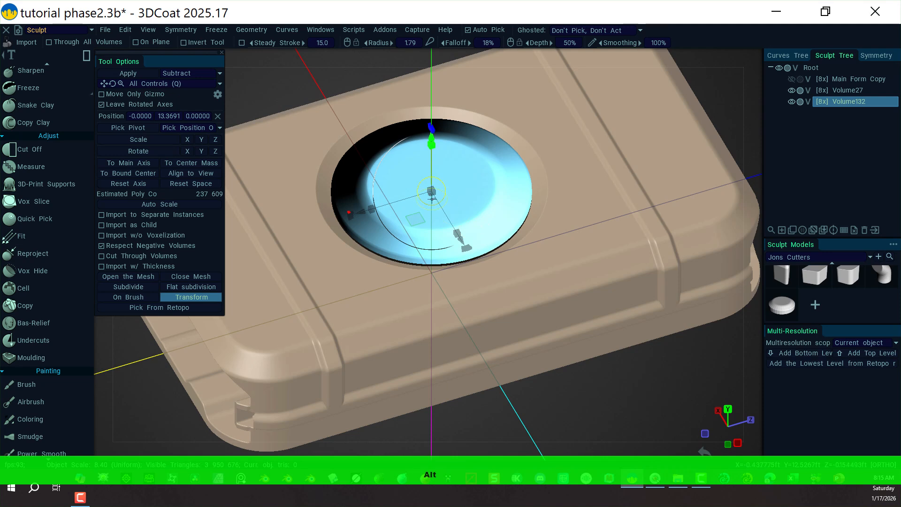
drag(432, 195, 436, 199)
key(ctrl+z)
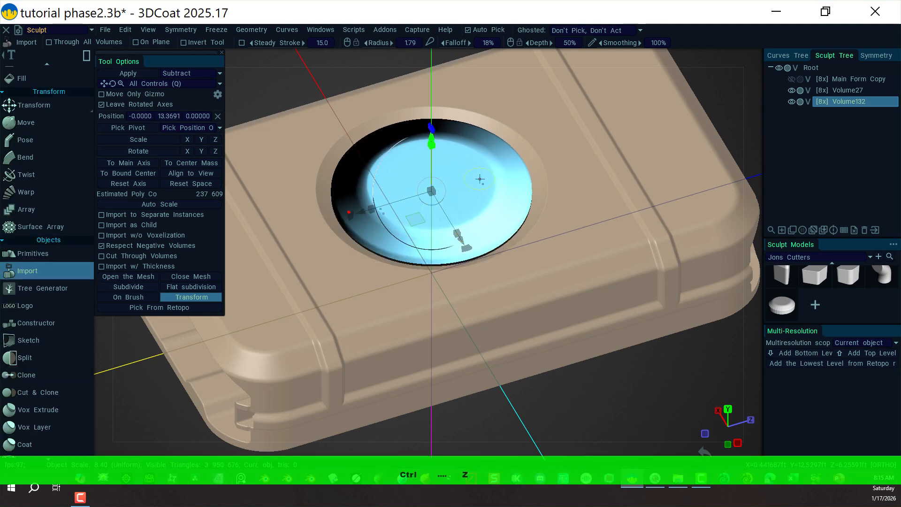
mouse_move(434, 192)
mouse_down()
mouse_move(400, 190)
mouse_move(430, 191)
mouse_up()
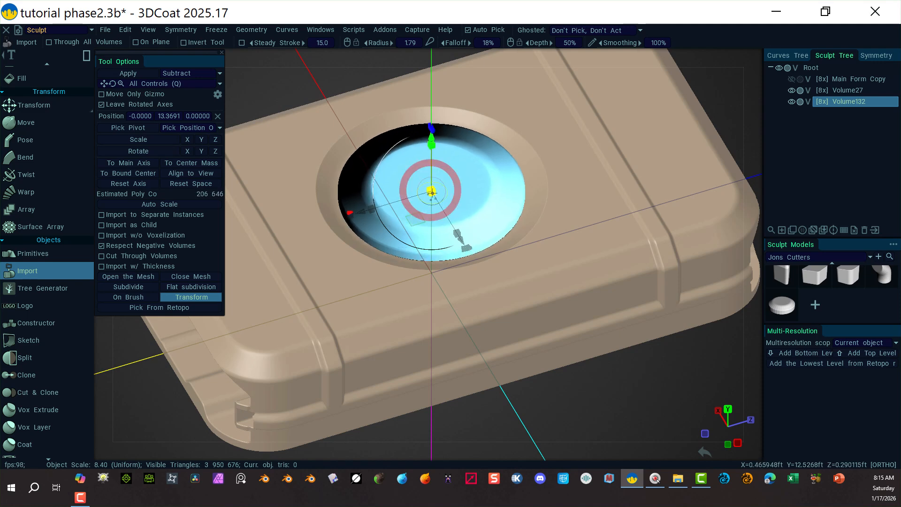
Check the cylinder from the top view, switch the cutter mode to Add, and apply it into the new layer.
alt+drag(541, 368, 570, 333)
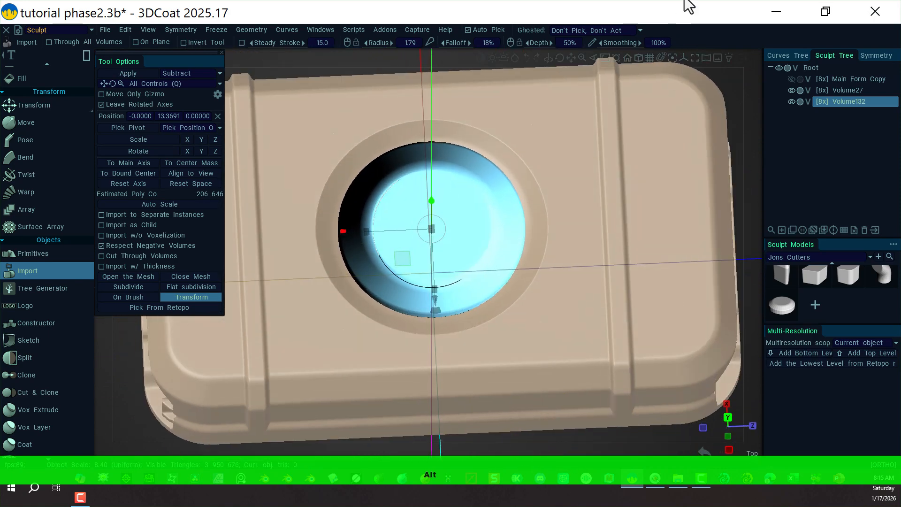
click(753, 57)
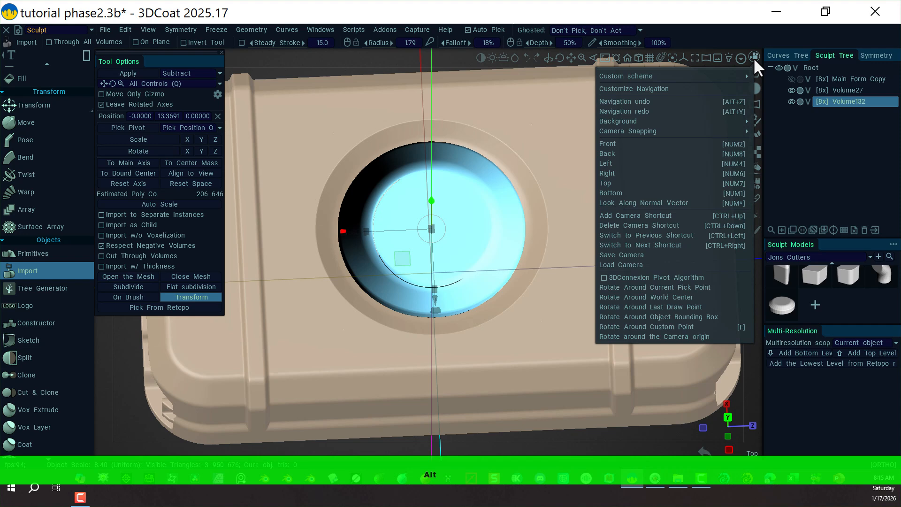
click(643, 183)
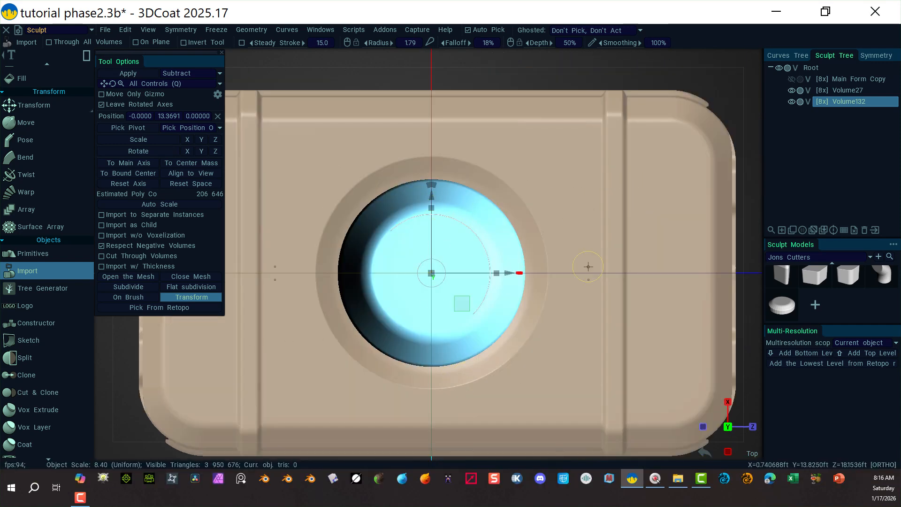
right_drag(698, 75, 555, 103)
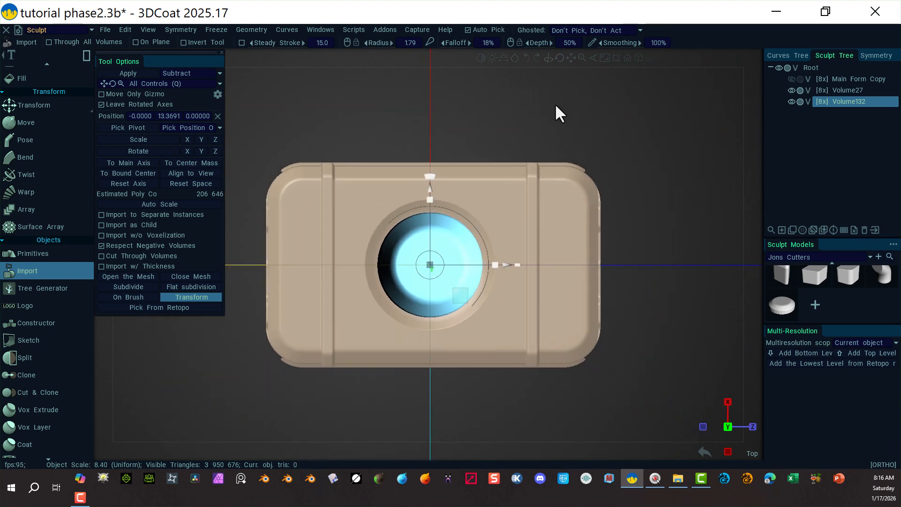
mouse_move(656, 250)
alt+mouse_down()
mouse_move(651, 191)
mouse_move(697, 167)
mouse_move(686, 155)
alt+mouse_up()
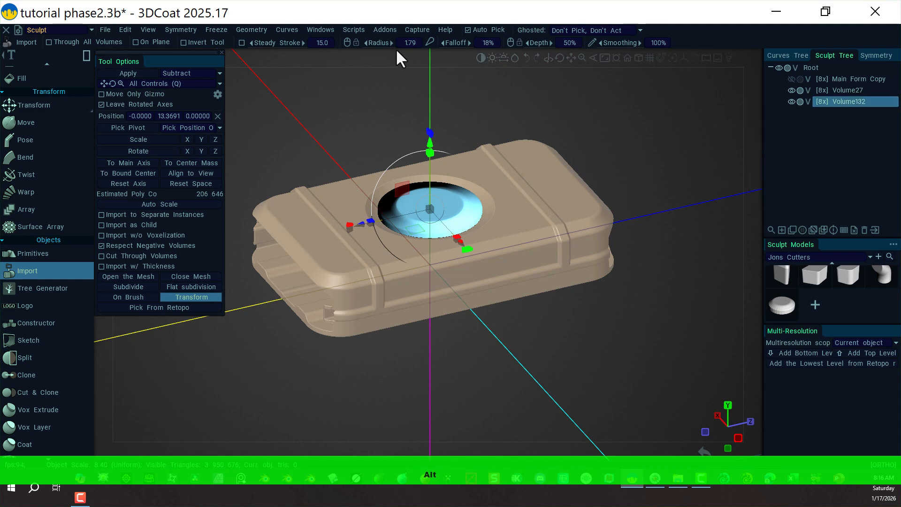
click(220, 73)
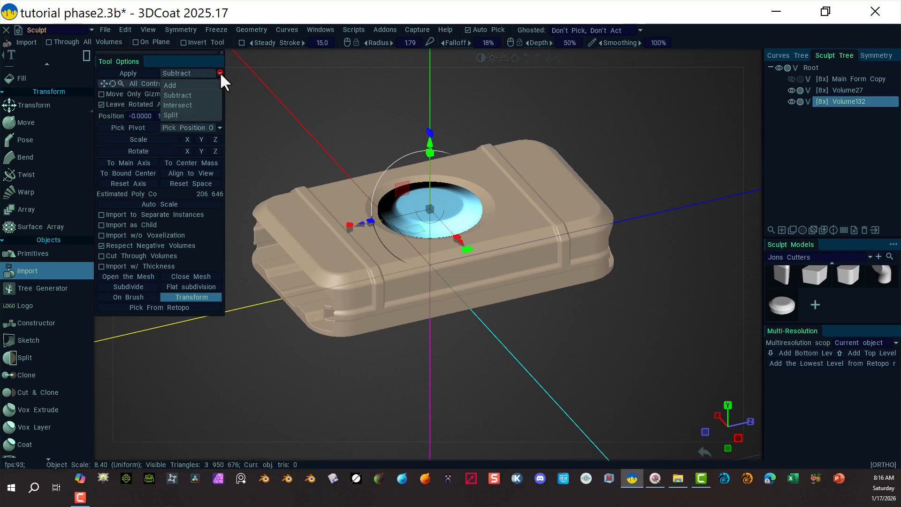
click(196, 87)
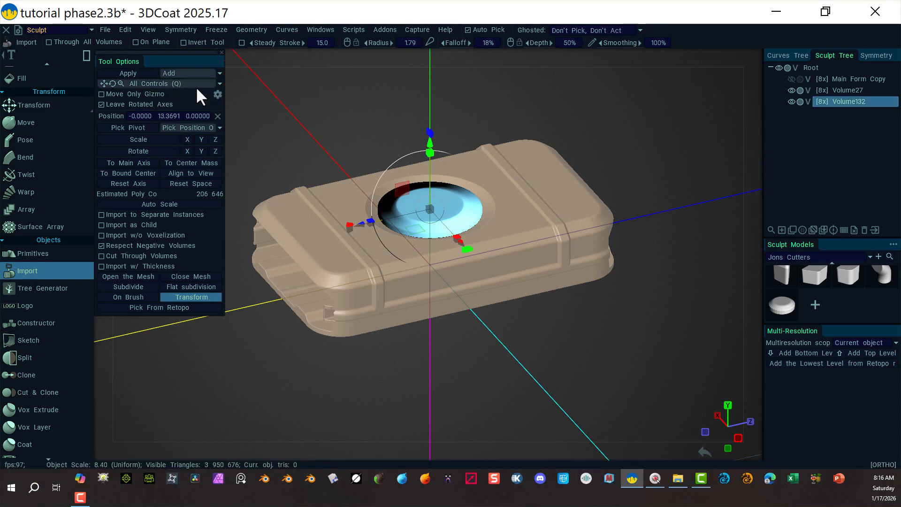
click(136, 73)
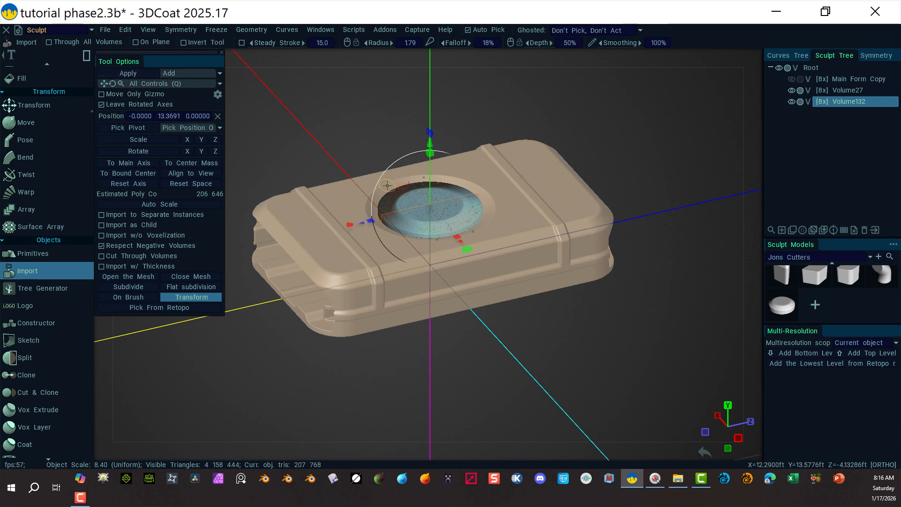
Move the cylinder cutter below the slab and inspect the added disc inside the dish.
drag(429, 140, 422, 342)
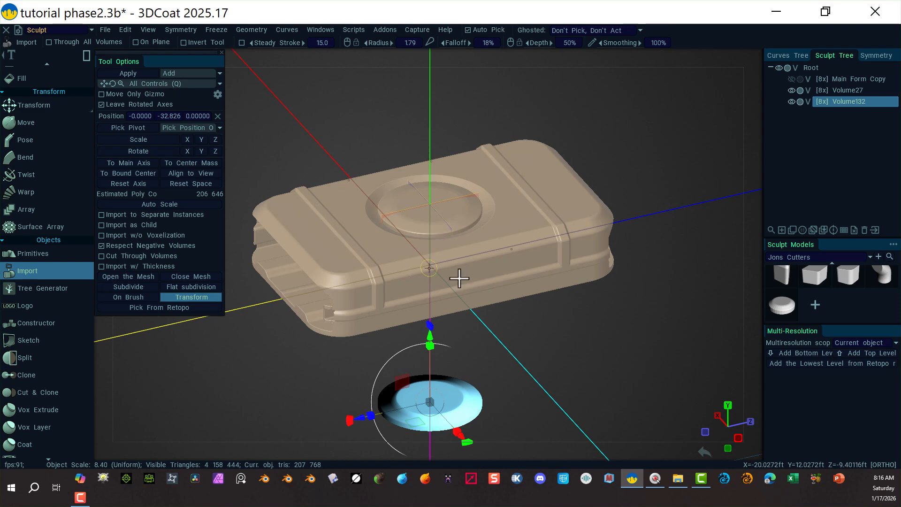
mouse_move(513, 358)
alt+mouse_down()
mouse_move(644, 358)
mouse_move(511, 380)
mouse_move(512, 364)
alt+mouse_up()
alt+right_drag(575, 353, 750, 332)
alt+right_drag(582, 403, 599, 402)
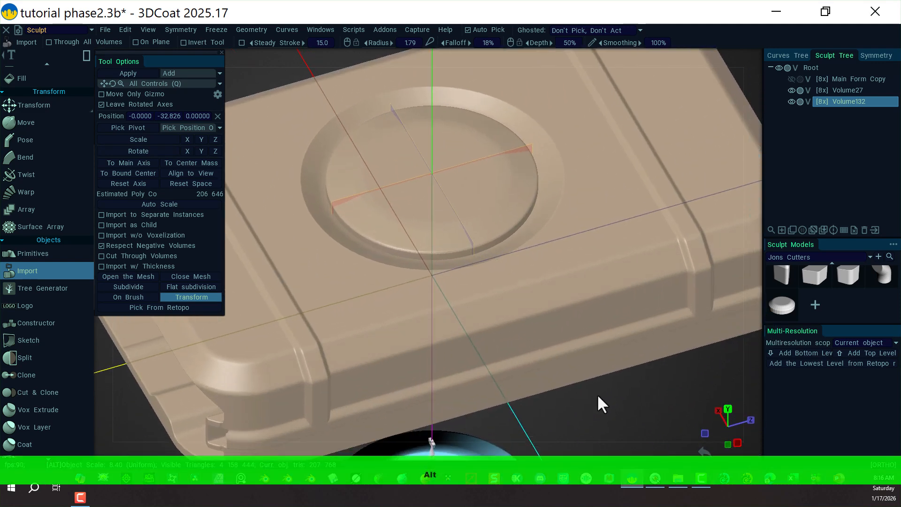
alt+drag(599, 402, 531, 362)
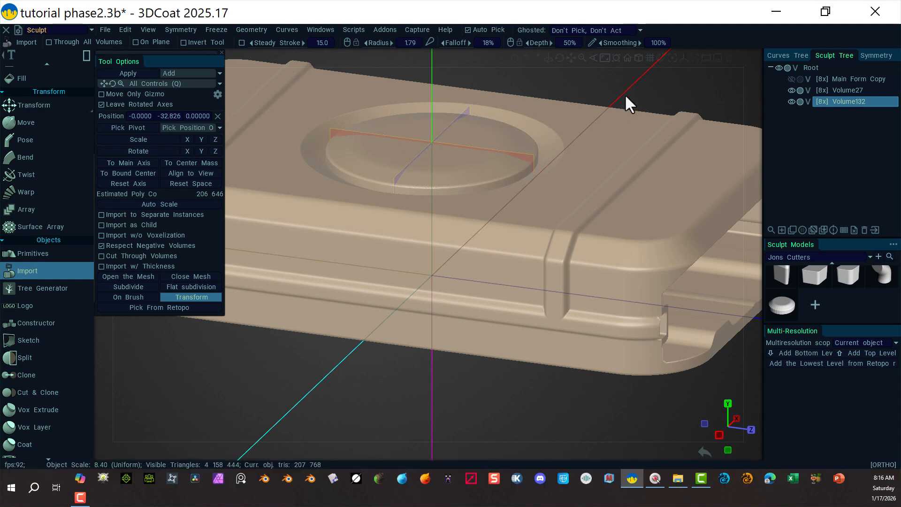
alt+right_drag(660, 83, 524, 114)
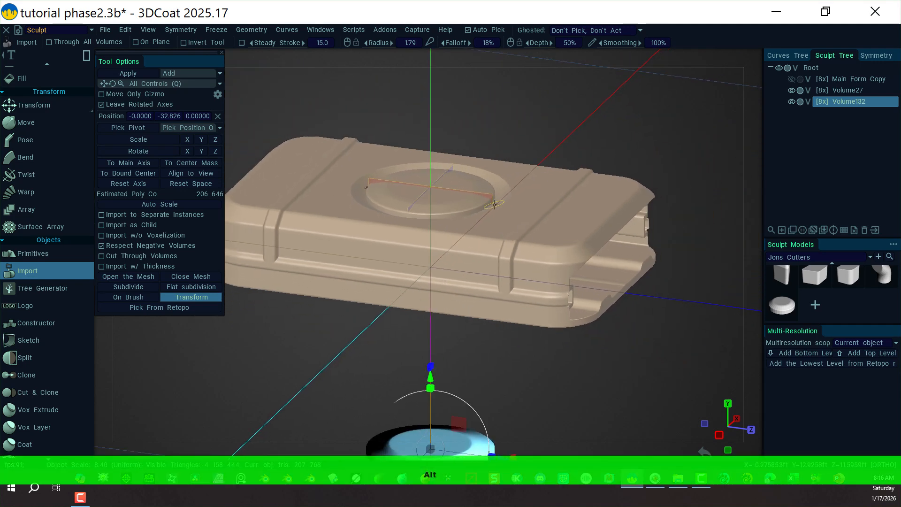
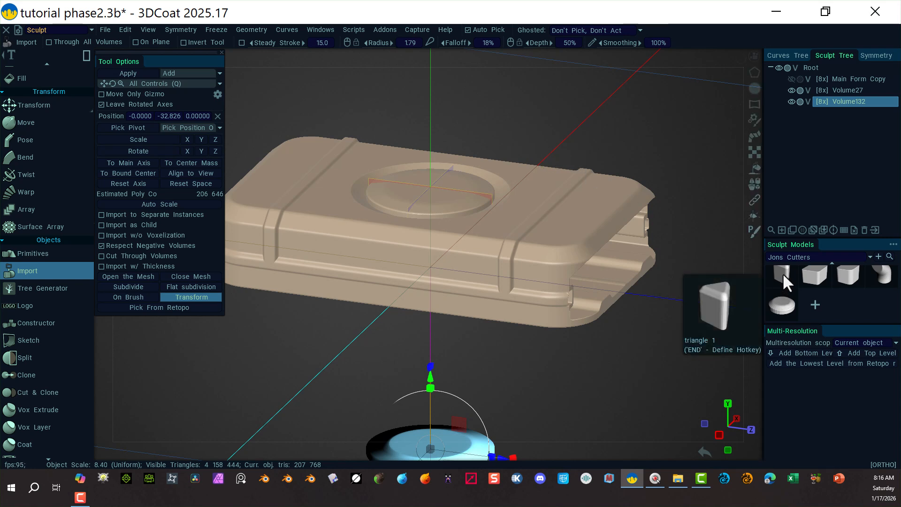
mouse_move(518, 355)
right_down()
mouse_move(517, 365)
mouse_move(507, 358)
right_up()
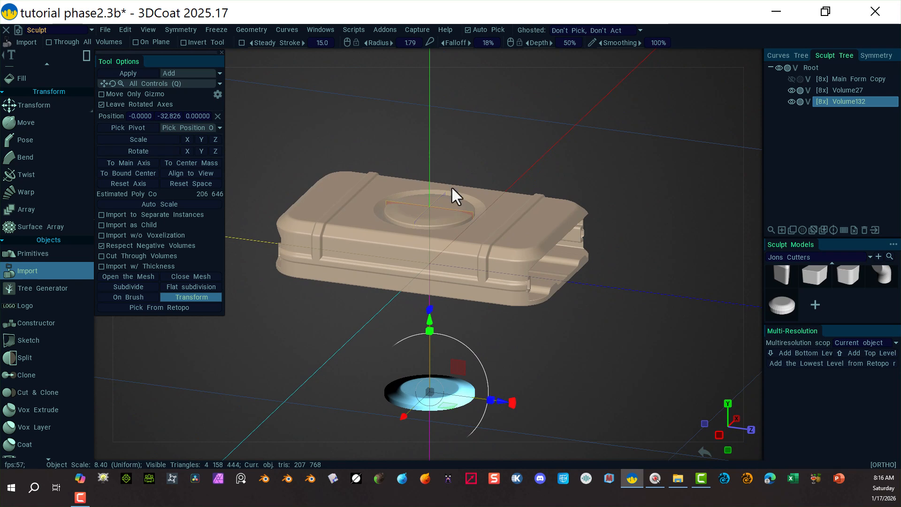
scroll(792, 275, up, 3)
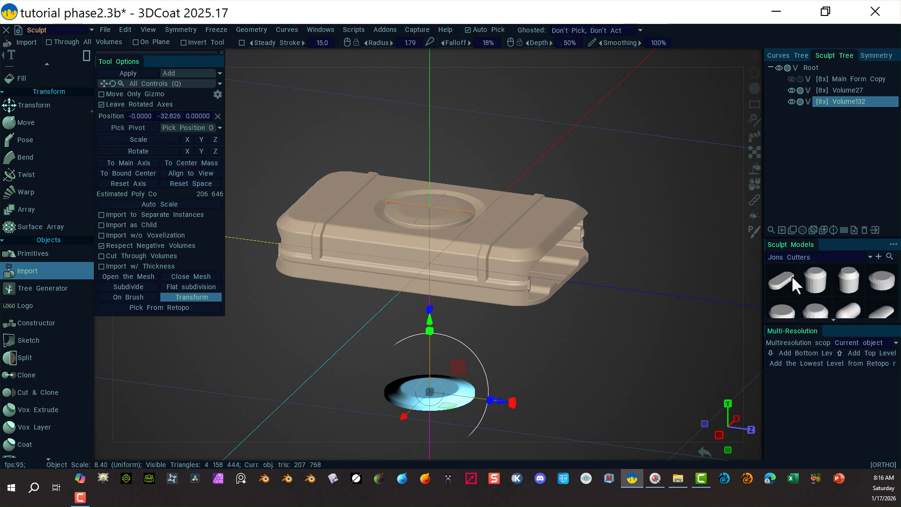
scroll(792, 275, down, 2)
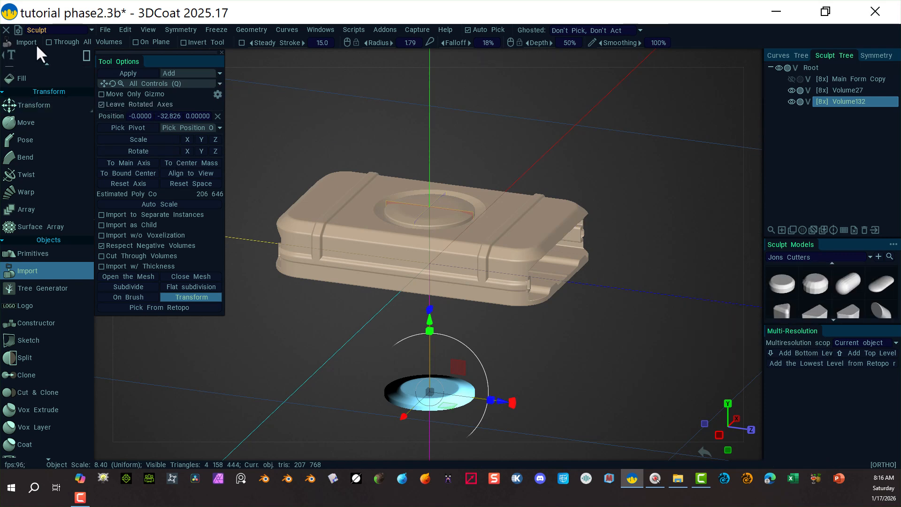
Switch to the Modeling room and hide the Main Form Copy and Volume27 layers.
click(92, 29)
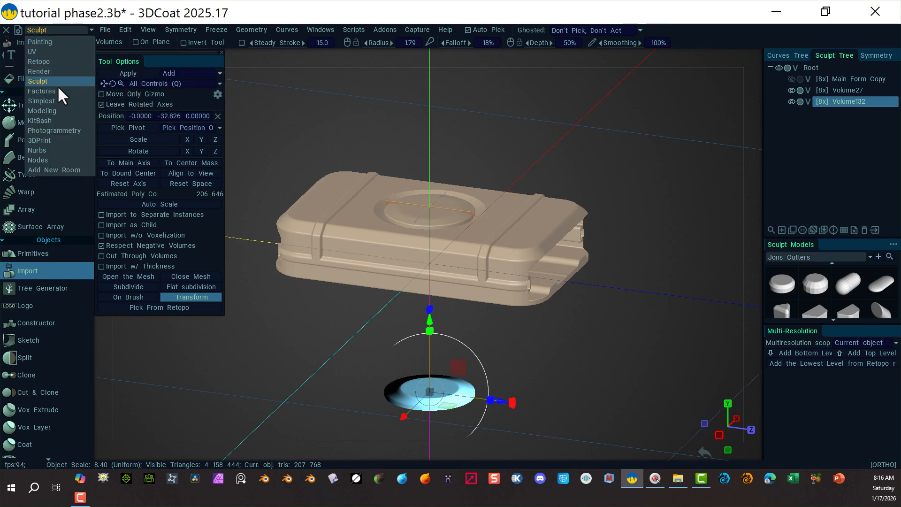
click(57, 110)
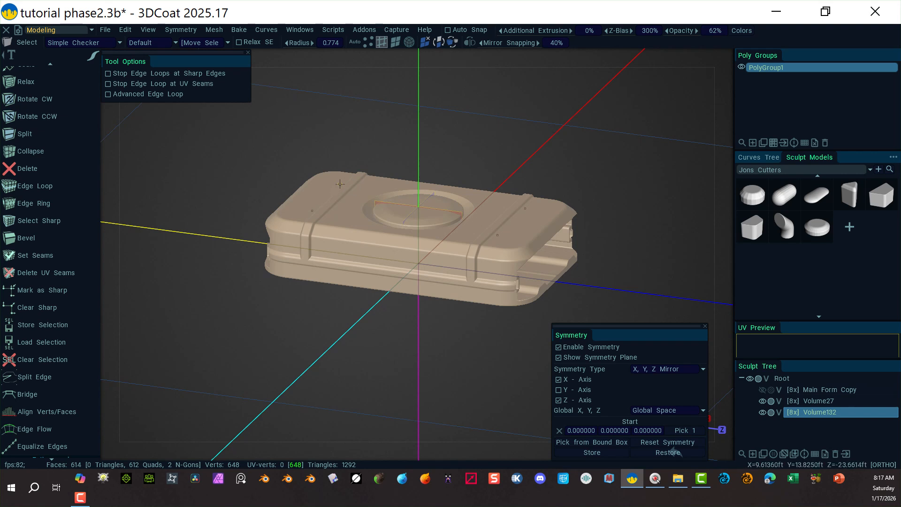
click(762, 400)
click(761, 412)
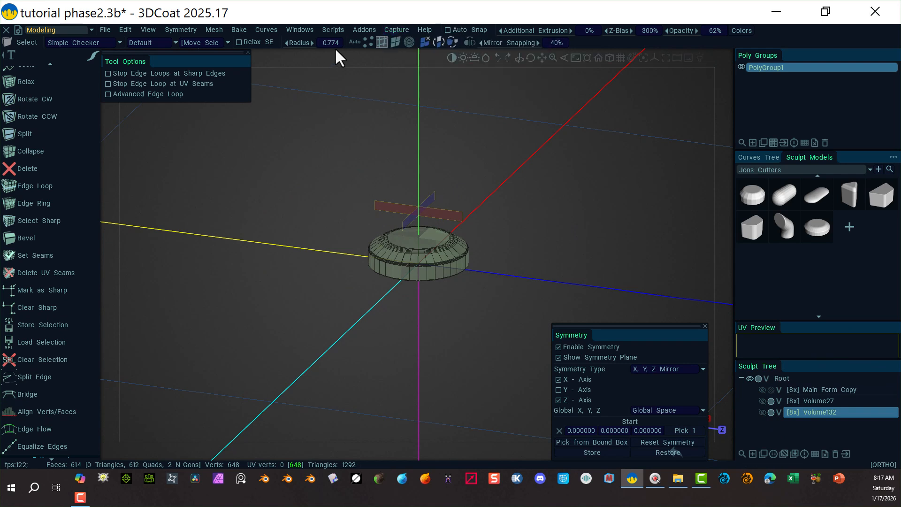
Select and delete the existing cylinder mesh in the current layer.
click(409, 43)
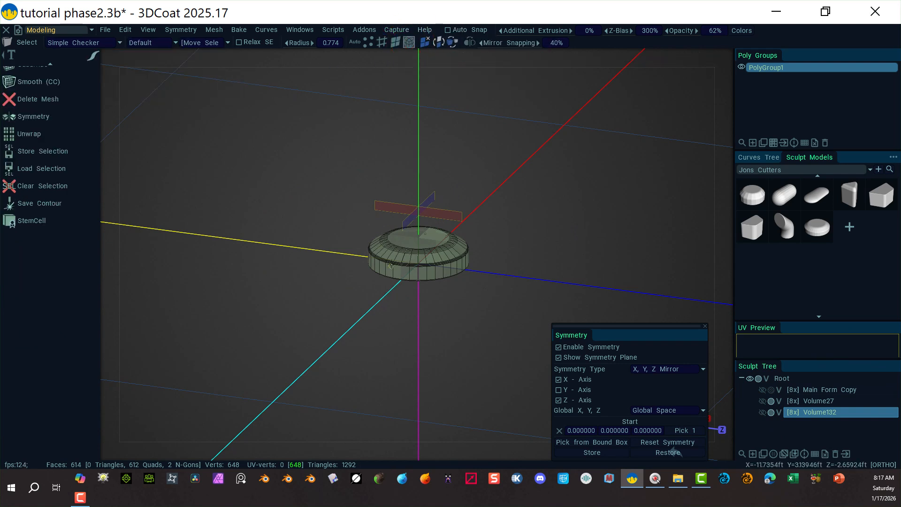
key(Delete)
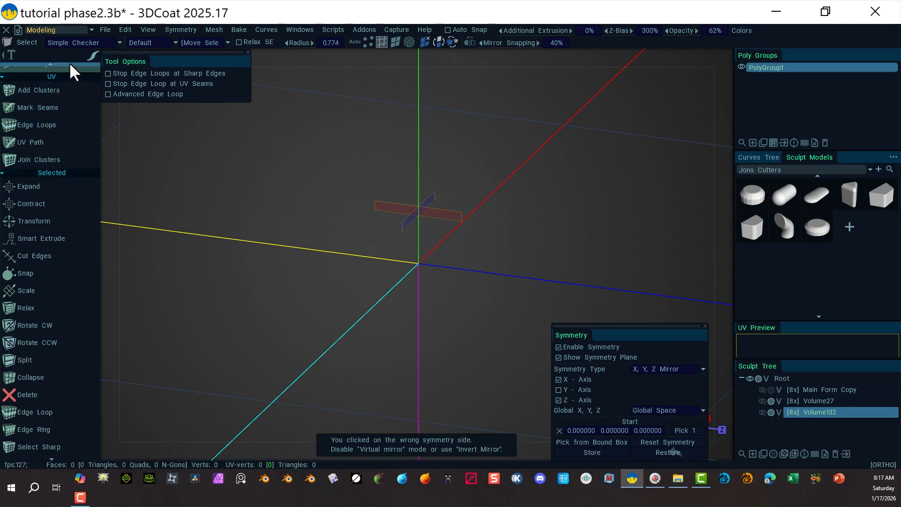
Start a 3D Primitives cylinder and set its radius to 6.65 and its height to 13.7.
scroll(33, 148, up, 10)
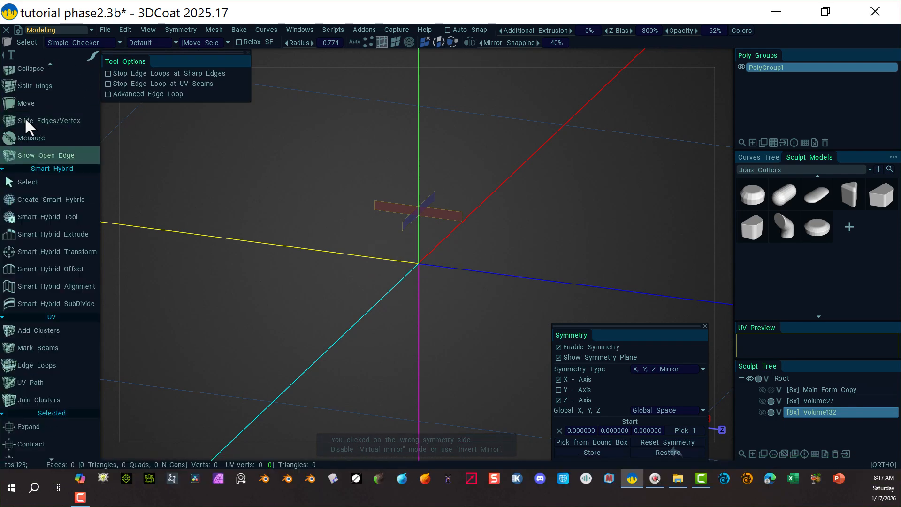
scroll(45, 120, up, 10)
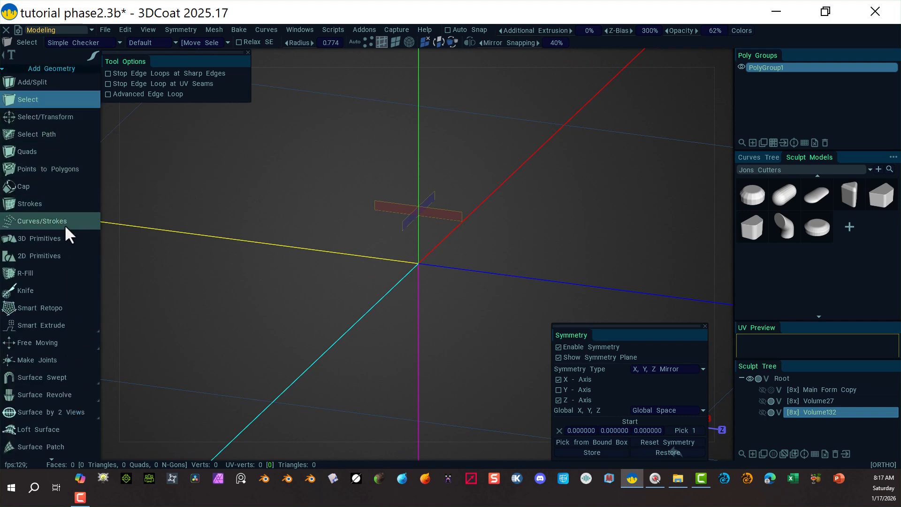
click(68, 236)
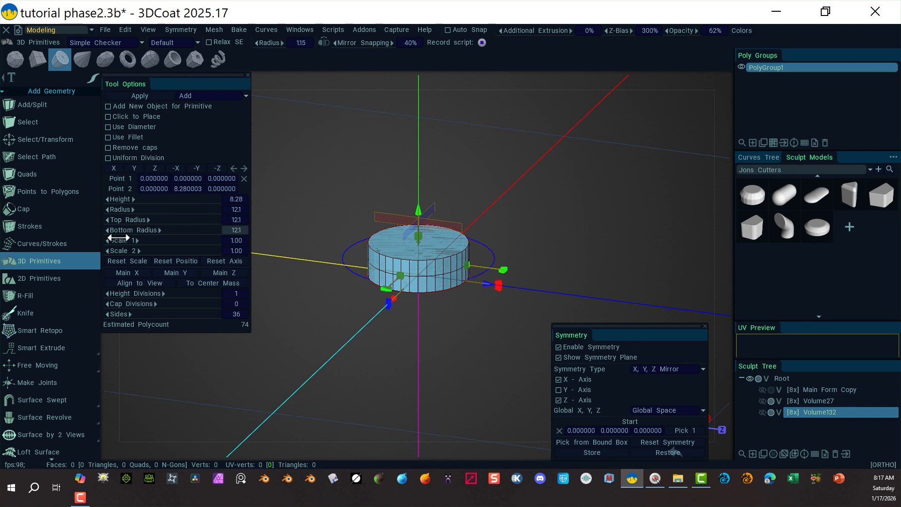
drag(172, 211, 127, 210)
right_drag(359, 346, 550, 348)
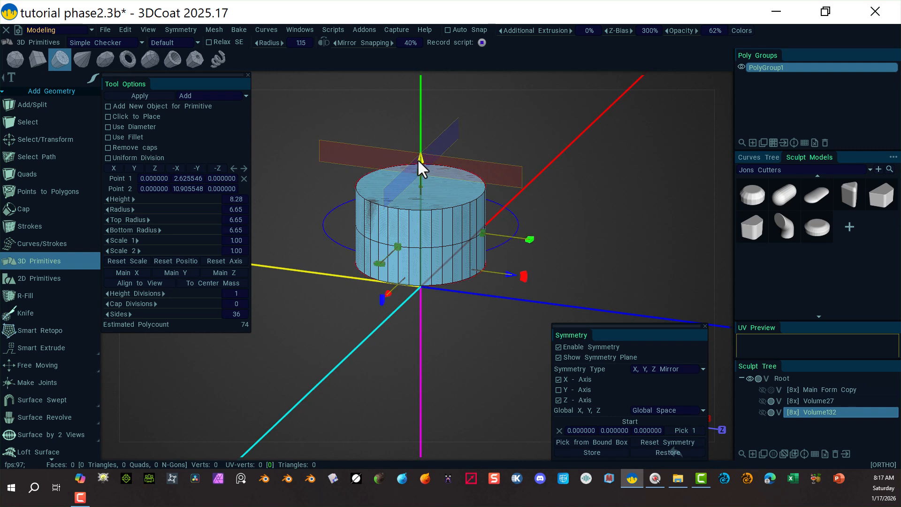
key(ctrl+z)
drag(417, 193, 409, 125)
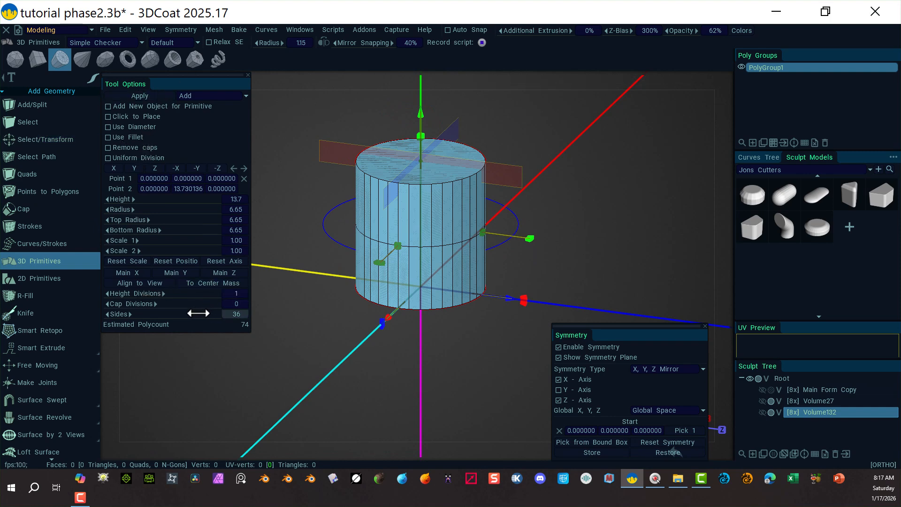
Reduce the cylinder to 3 sides and disable symmetry.
drag(198, 313, 105, 312)
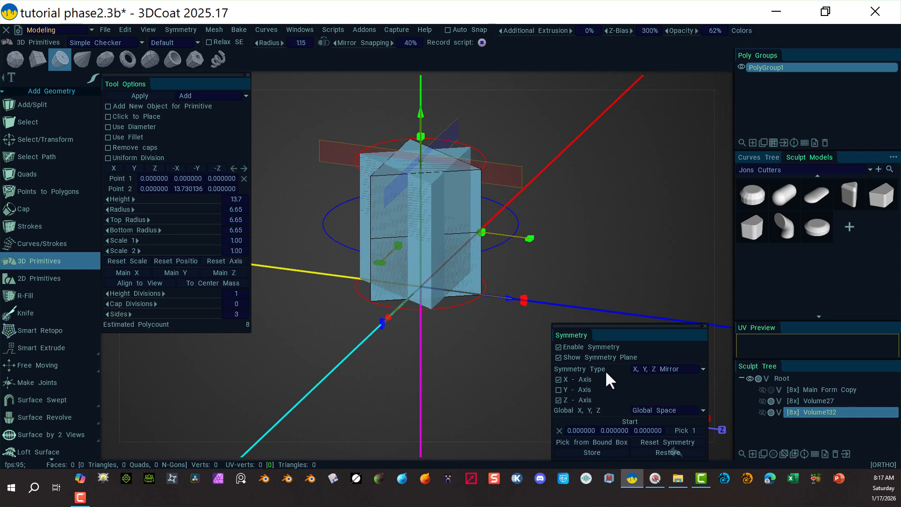
click(558, 347)
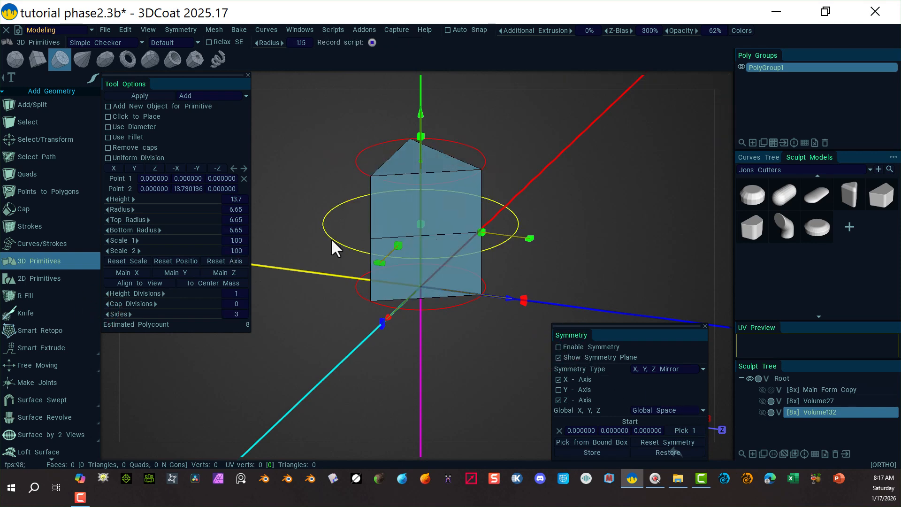
Set the prism's height divisions to 3 and apply the triangular prism.
alt+drag(360, 244, 449, 213)
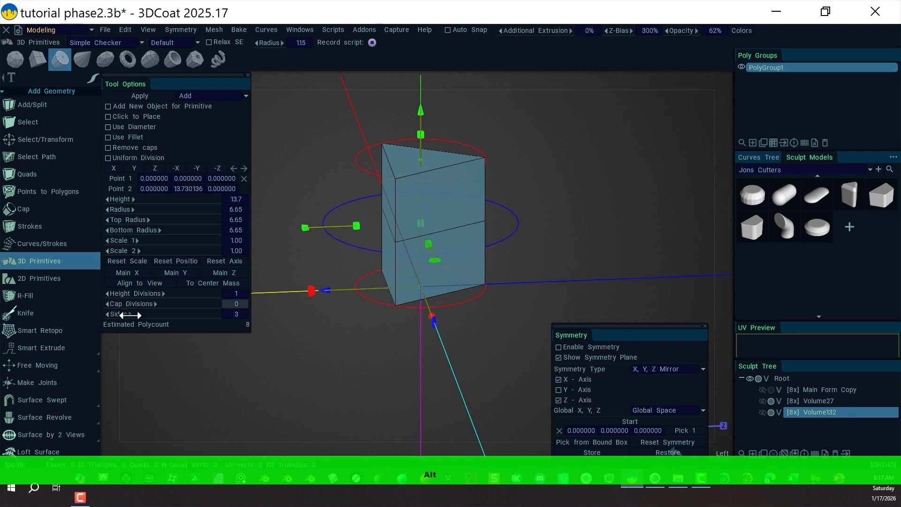
drag(137, 314, 121, 315)
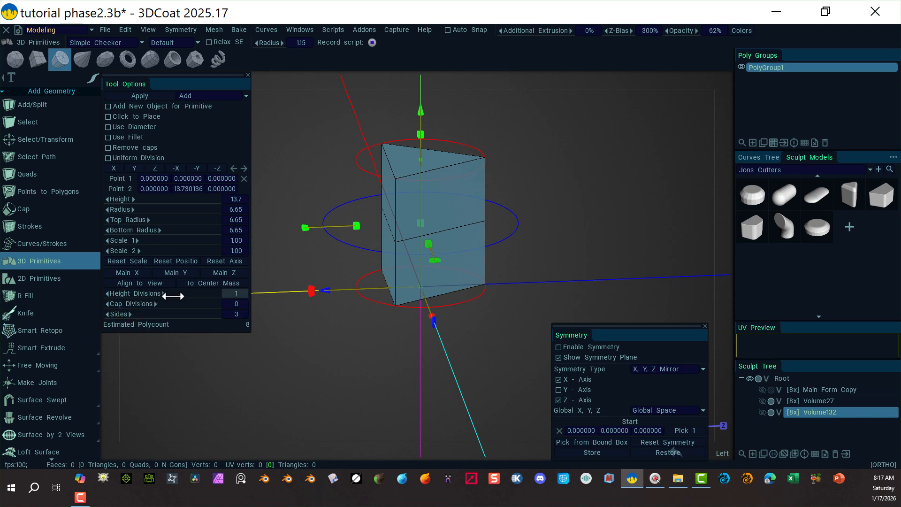
drag(177, 296, 192, 297)
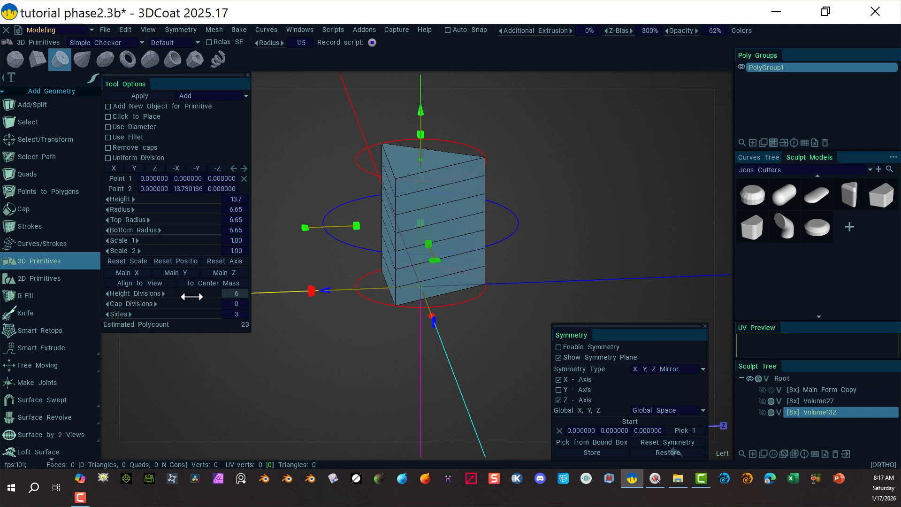
drag(187, 298, 185, 298)
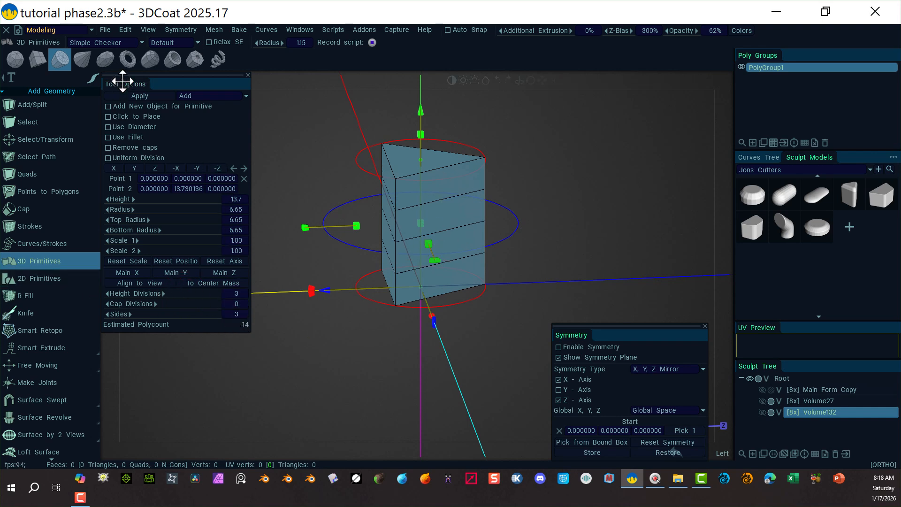
click(145, 96)
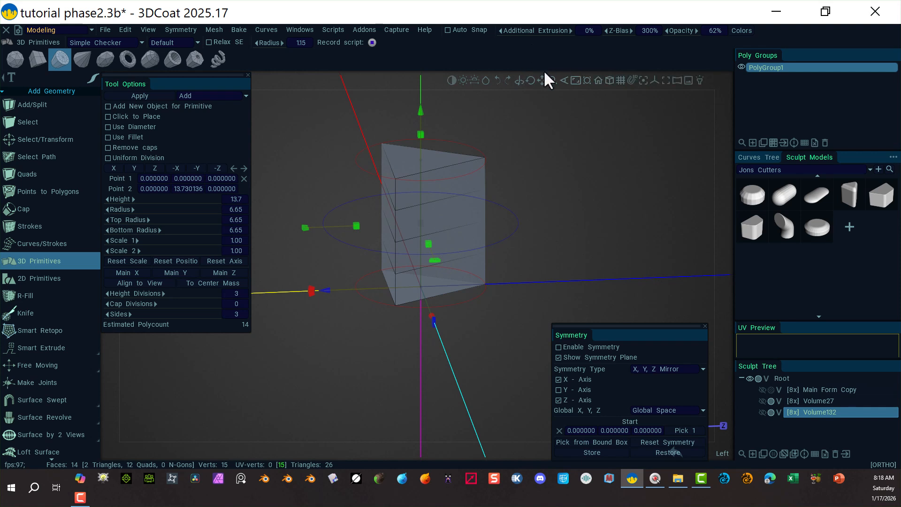
Select the three vertical corner edges of the prism with Select/Transform.
scroll(573, 178, up, 3)
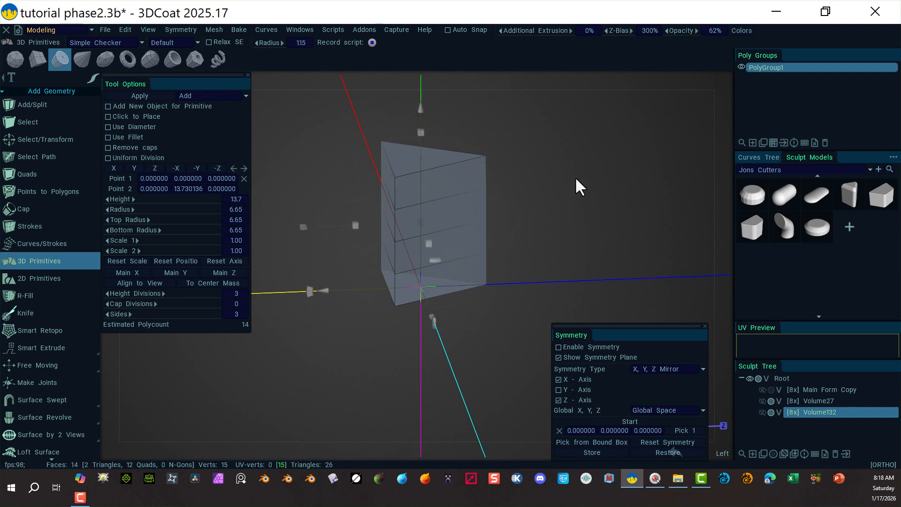
alt+drag(559, 195, 584, 181)
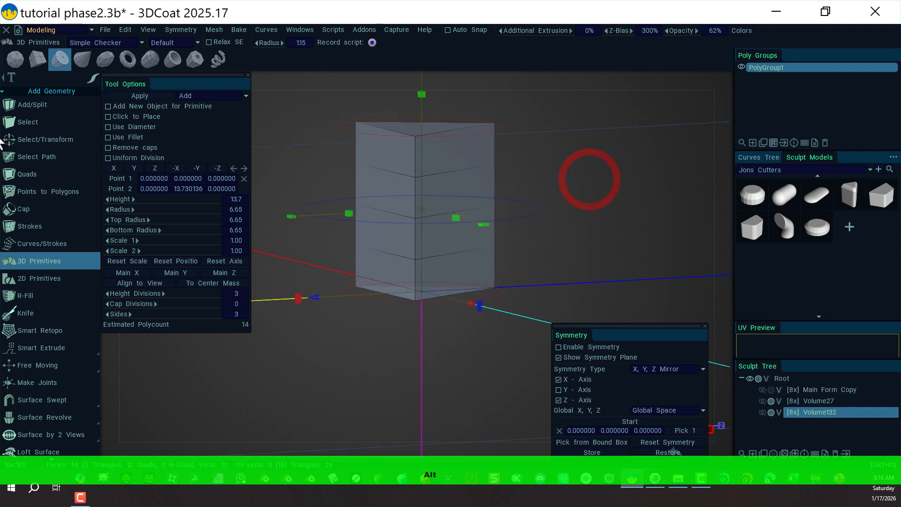
click(64, 140)
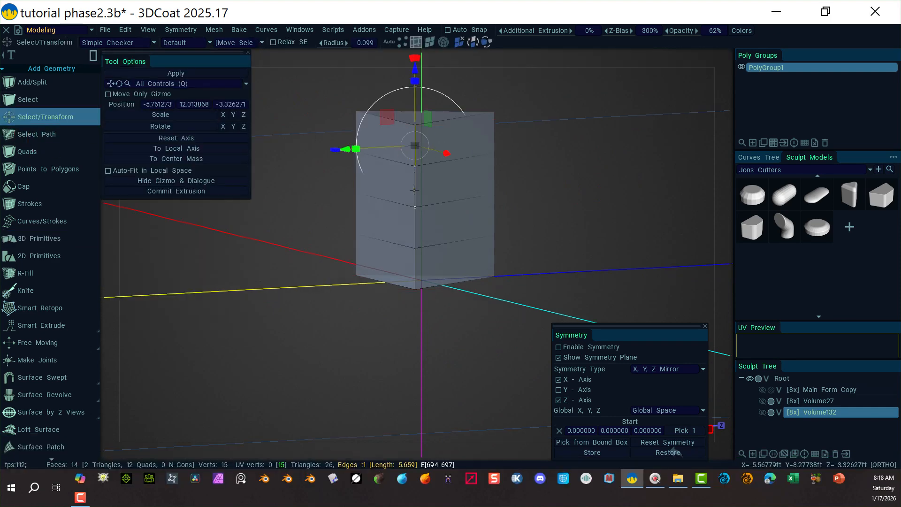
shift+click(415, 190)
shift+click(414, 229)
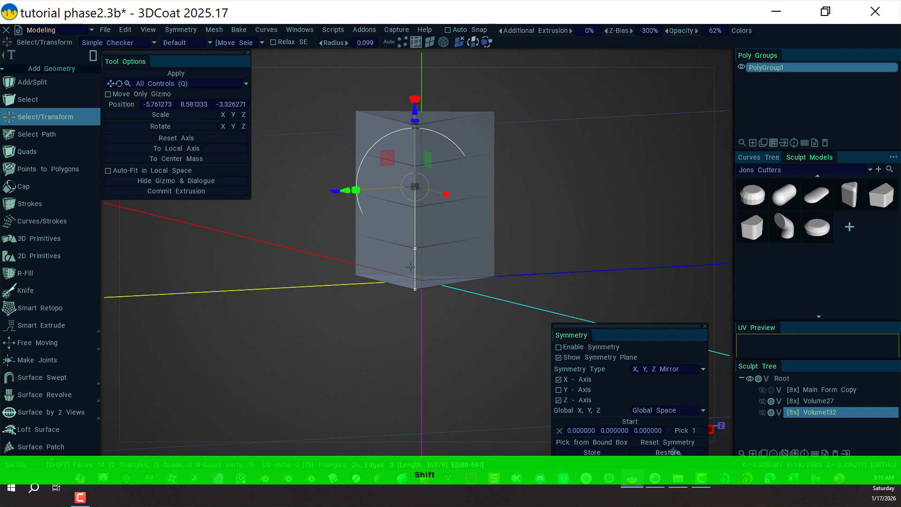
shift+click(460, 264)
shift+click(494, 253)
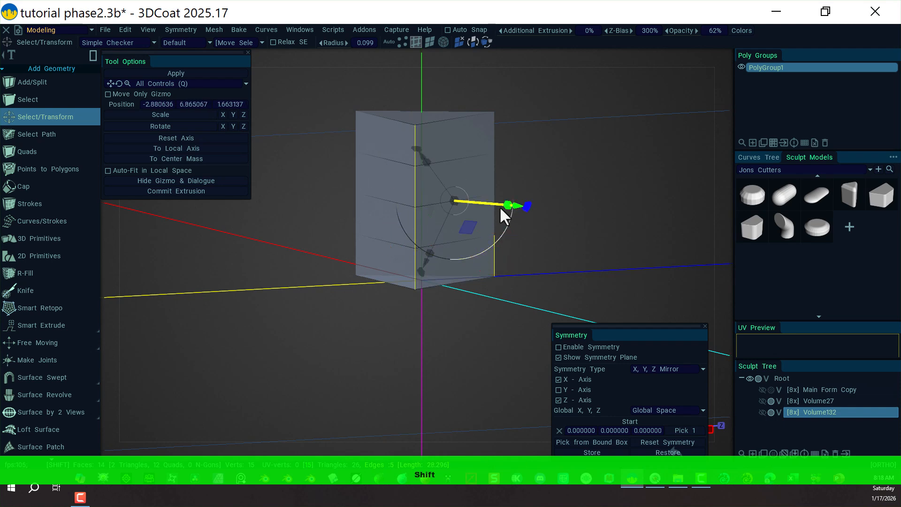
shift+click(487, 220)
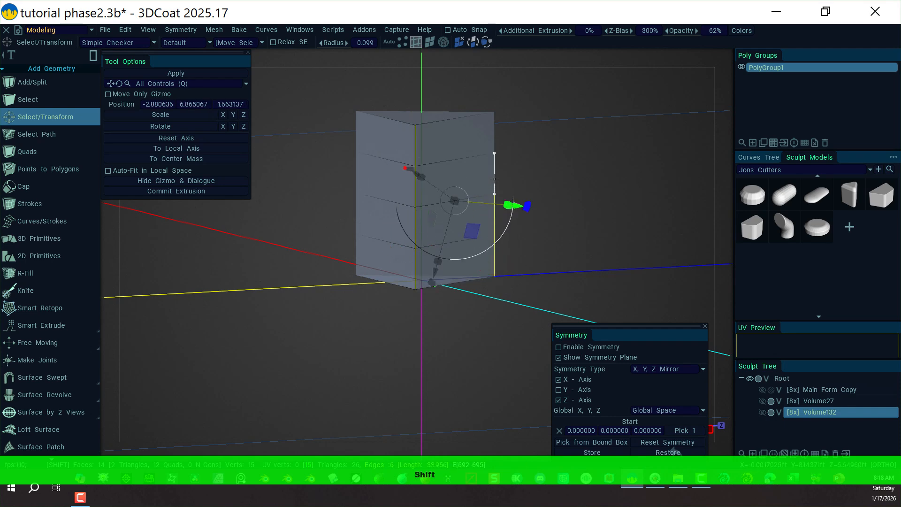
shift+click(494, 178)
shift+click(488, 123)
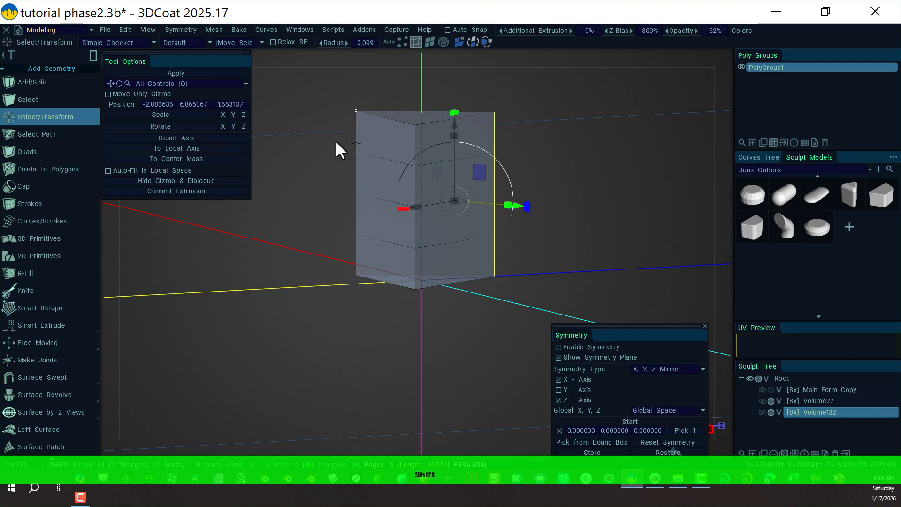
shift+click(356, 131)
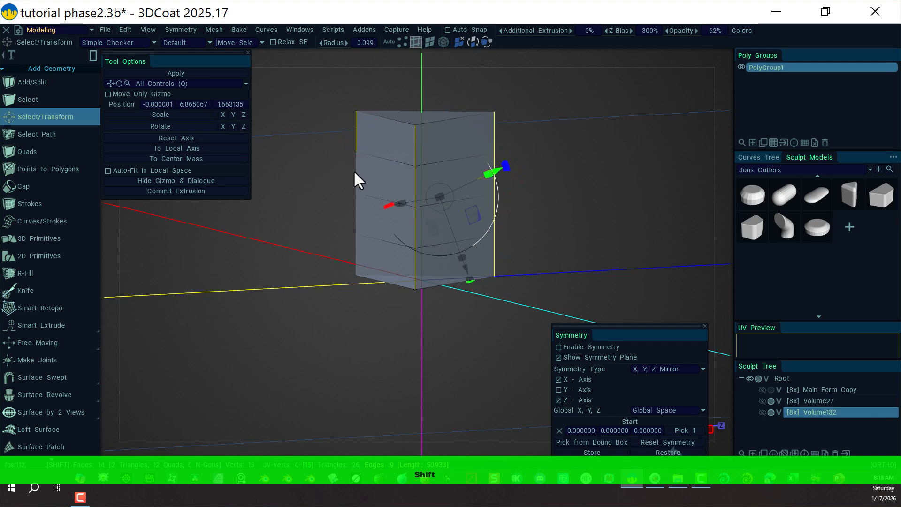
shift+click(355, 172)
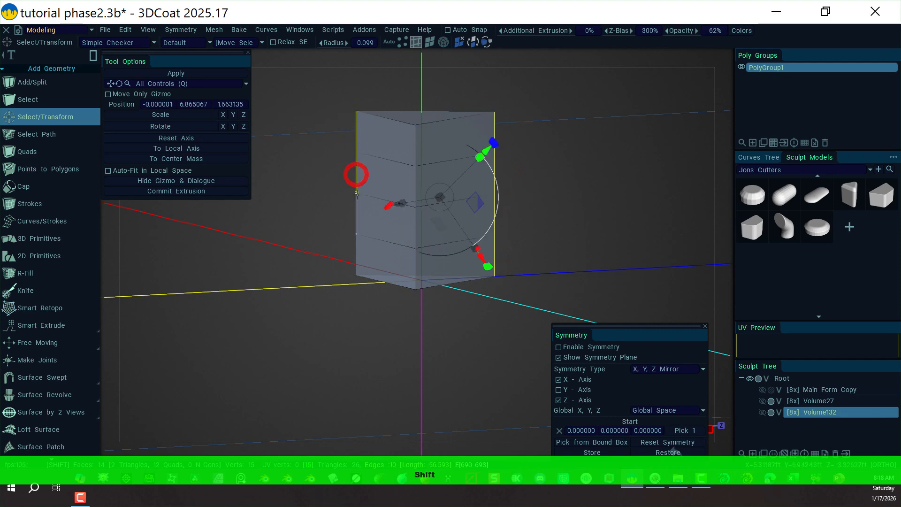
shift+click(357, 219)
shift+click(356, 249)
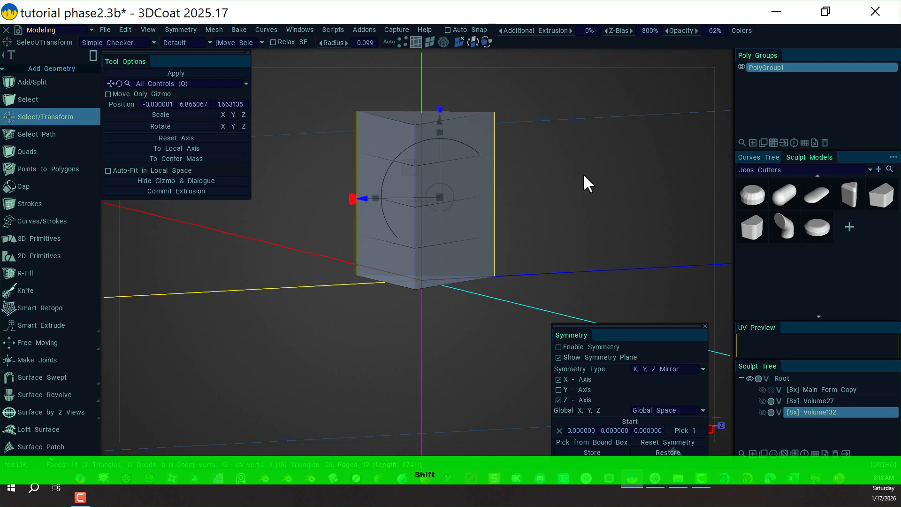
Start a Bevel on the selected vertical corner edges of the prism and set 10 segments.
alt+drag(584, 175, 469, 222)
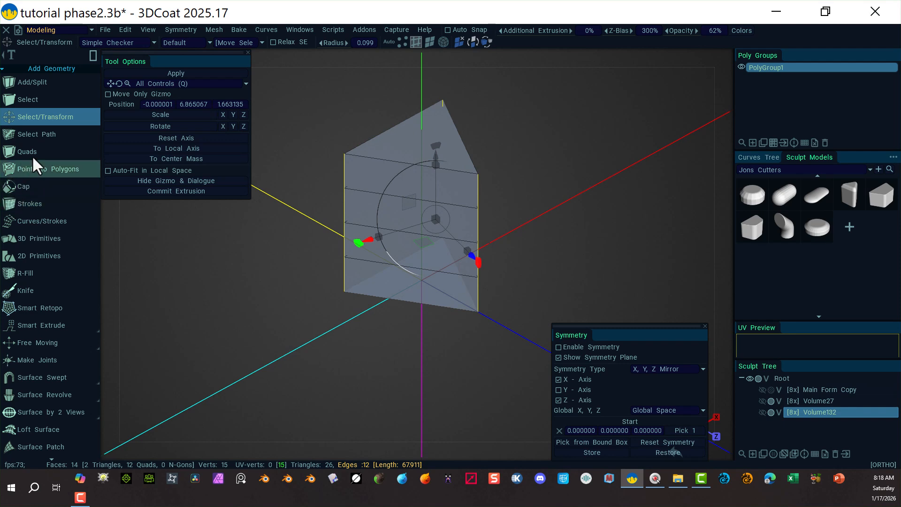
scroll(52, 362, down, 3)
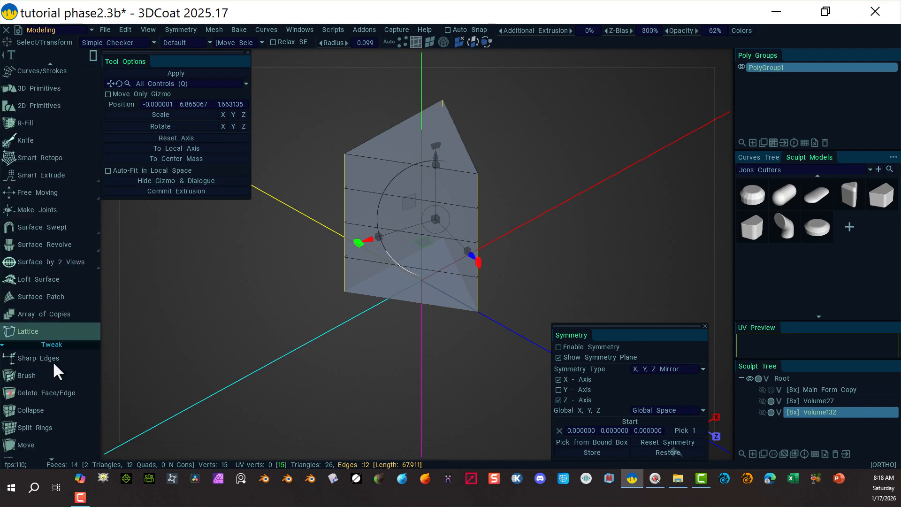
scroll(53, 363, down, 8)
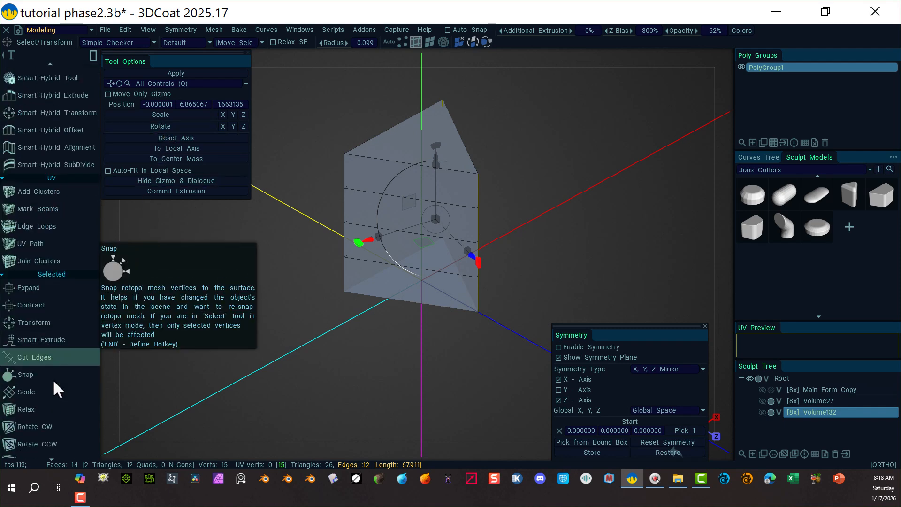
scroll(53, 381, down, 4)
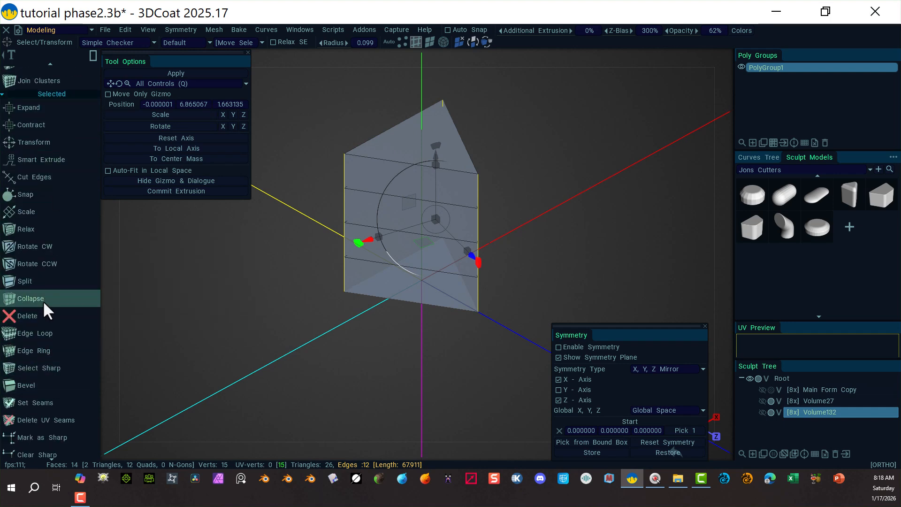
click(55, 381)
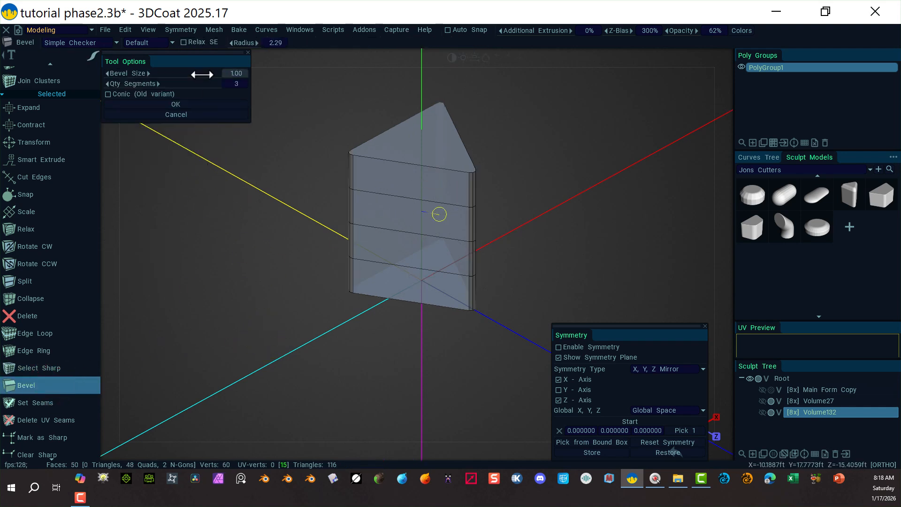
drag(202, 74, 272, 72)
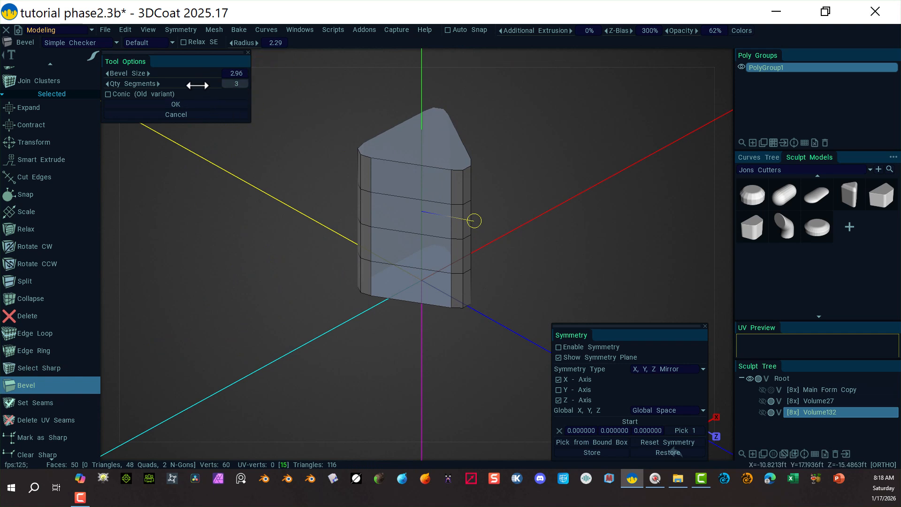
drag(211, 86, 282, 77)
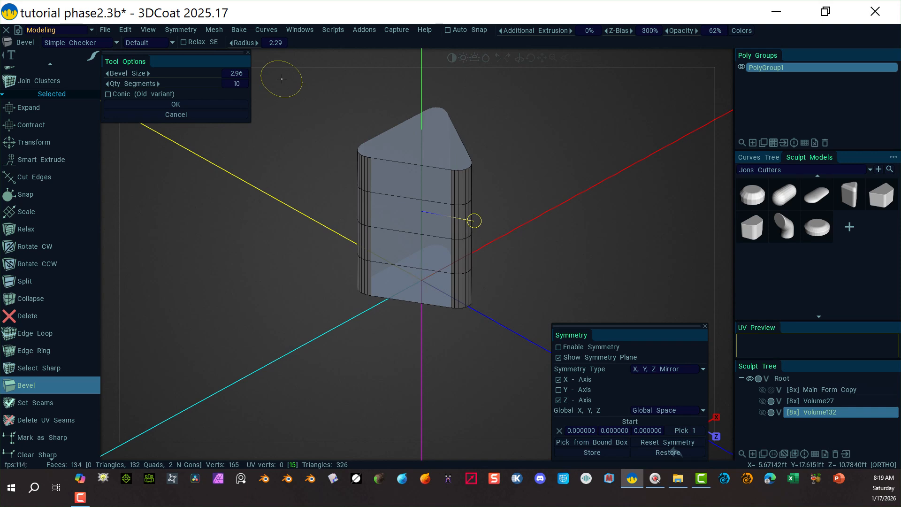
Set the bevel size to 3 and apply the bevel to the prism's corner edges.
drag(207, 76, 217, 76)
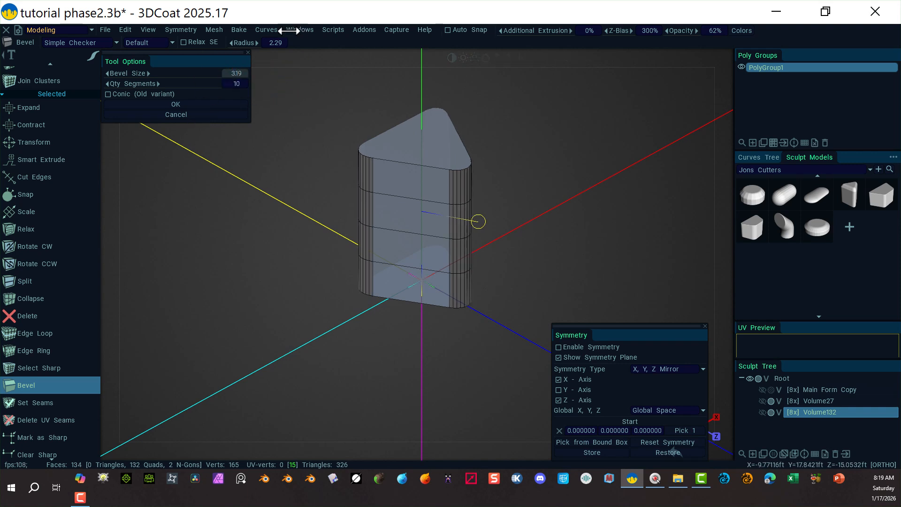
drag(289, 31, 182, 113)
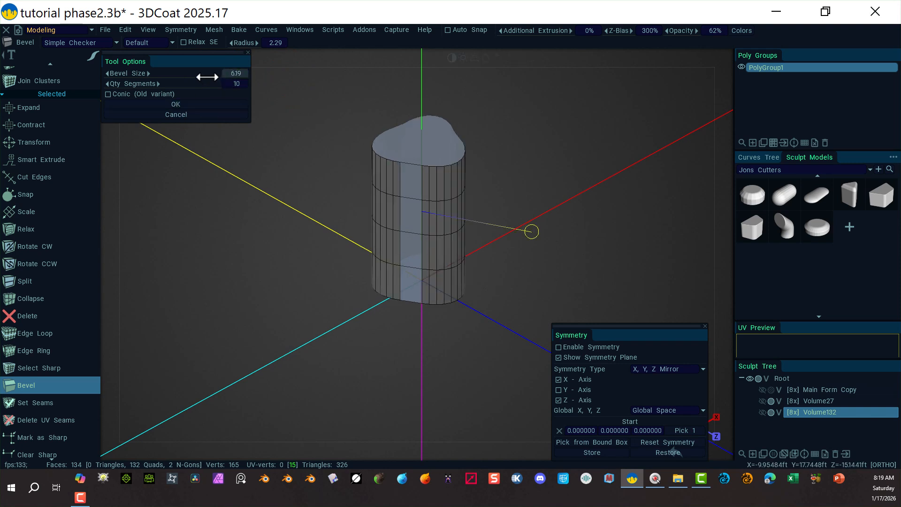
drag(177, 76, 233, 74)
click(232, 75)
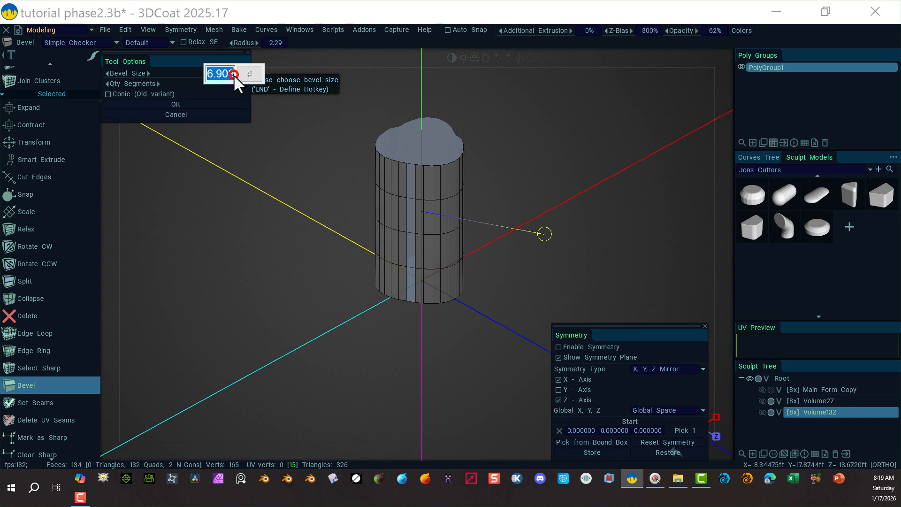
text(3)
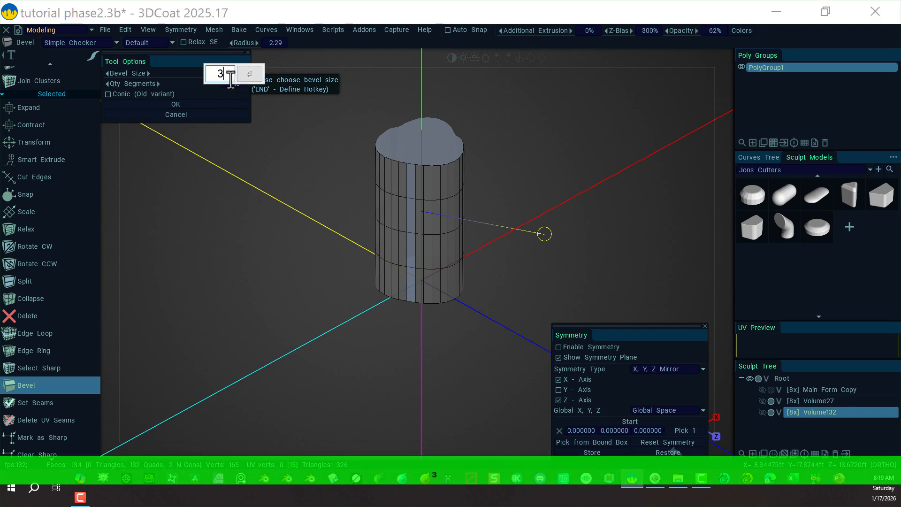
key(Tab)
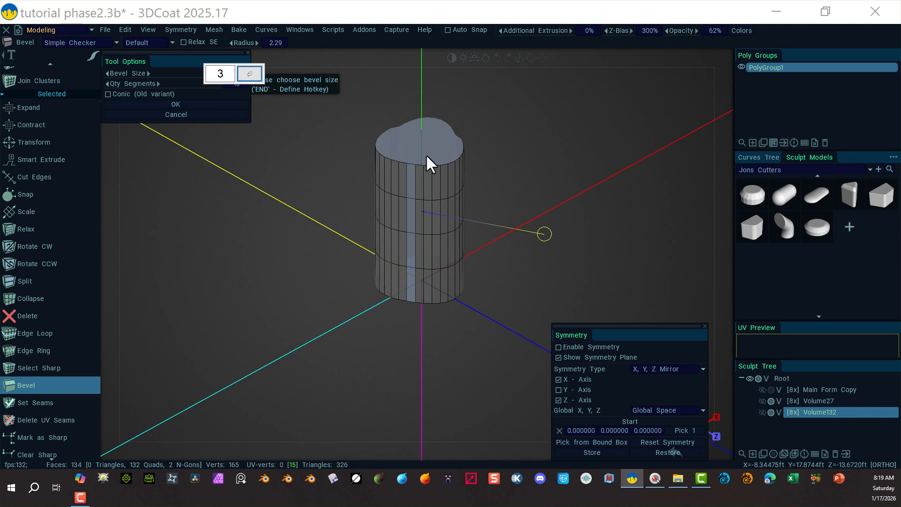
click(249, 74)
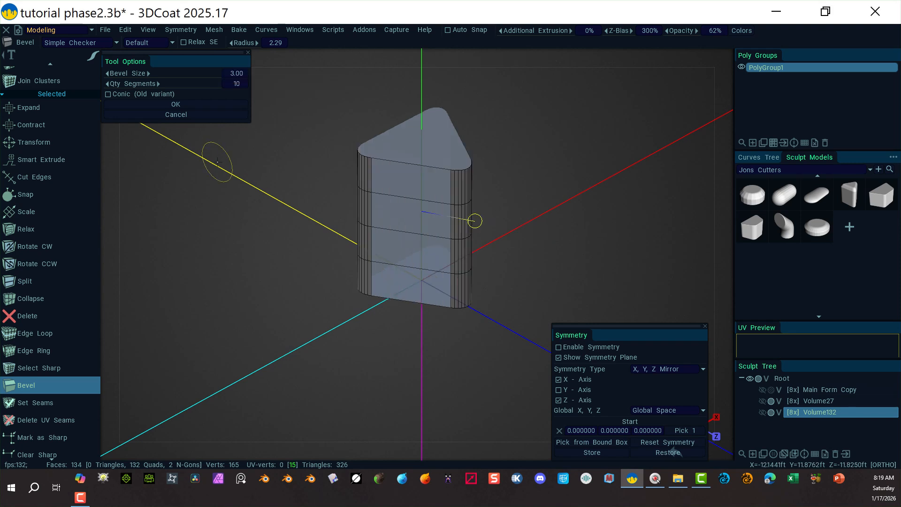
click(172, 104)
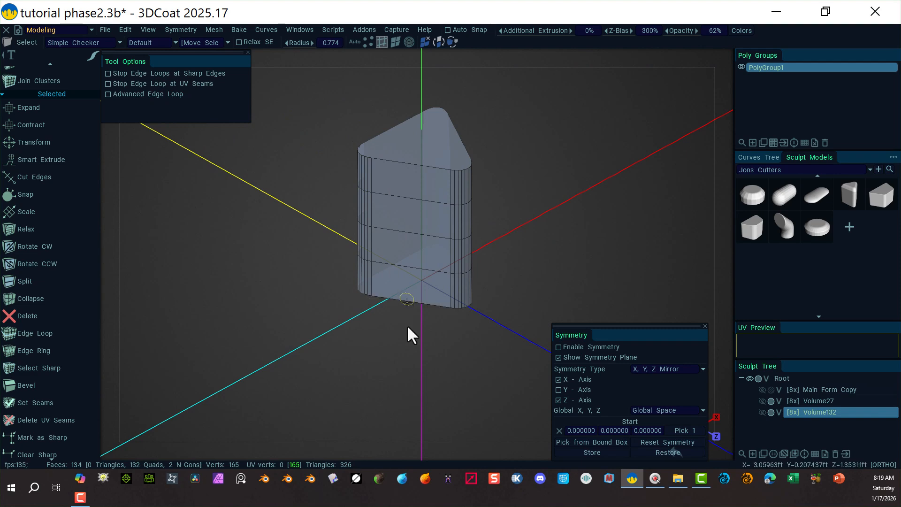
Select the prism's bottom face, scale it down and move it up slightly to taper the base.
alt+drag(356, 324, 347, 218)
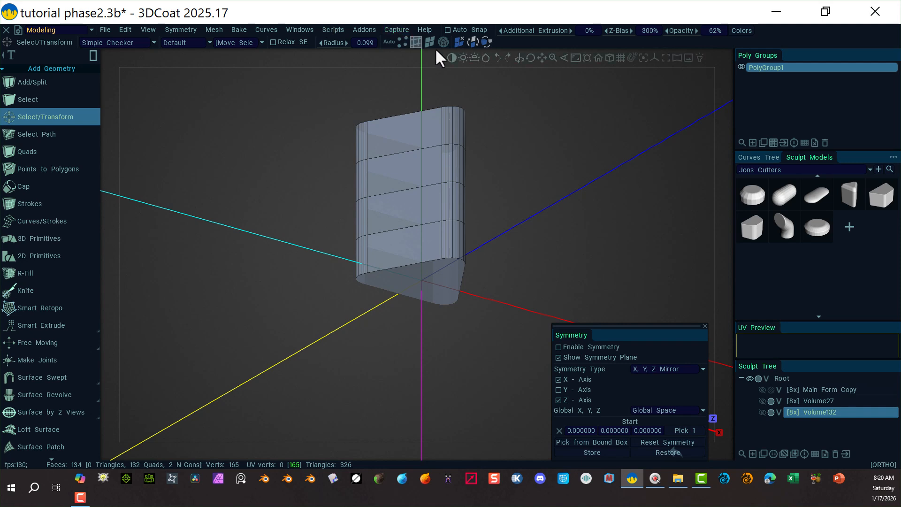
click(429, 41)
click(420, 279)
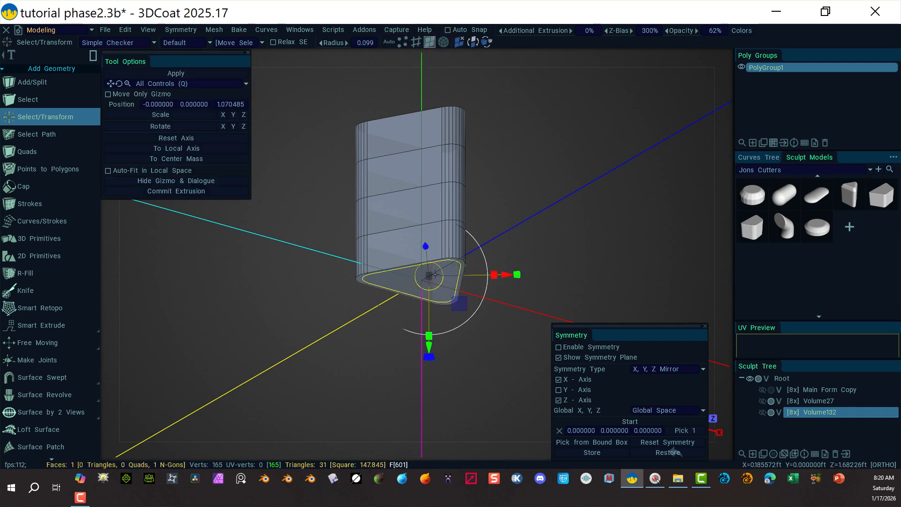
drag(427, 275, 408, 274)
drag(429, 347, 421, 318)
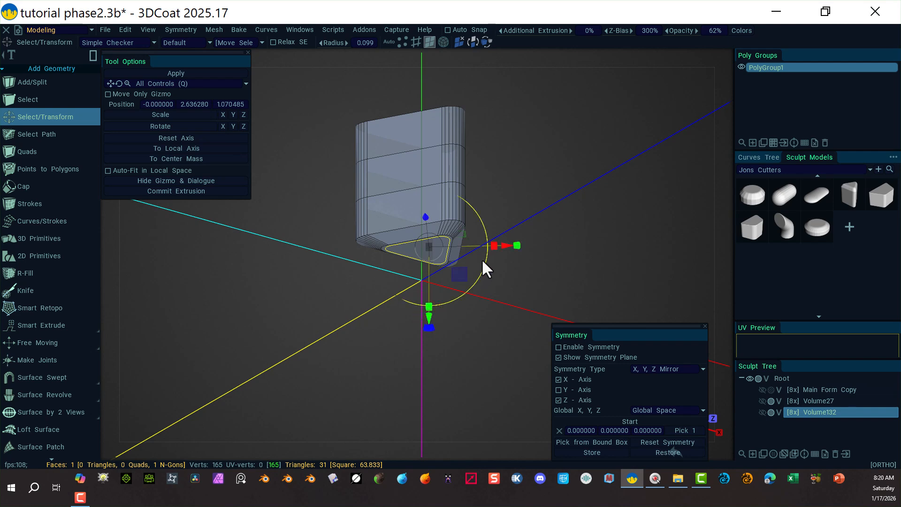
alt+drag(481, 259, 430, 261)
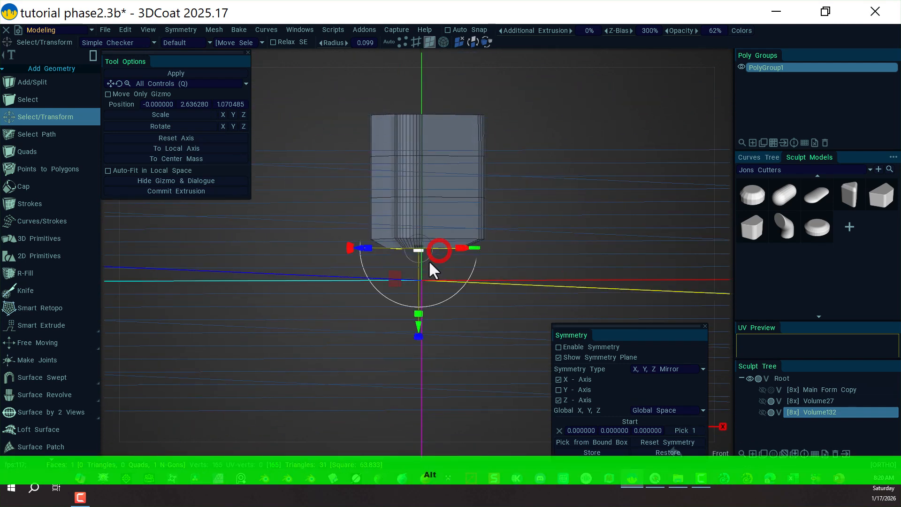
drag(421, 326, 417, 328)
key(alt)
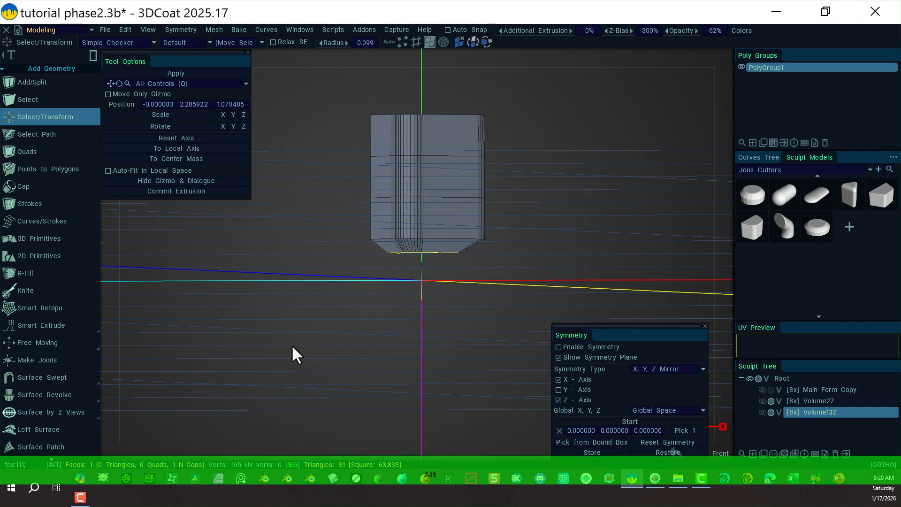
alt+drag(292, 348, 370, 343)
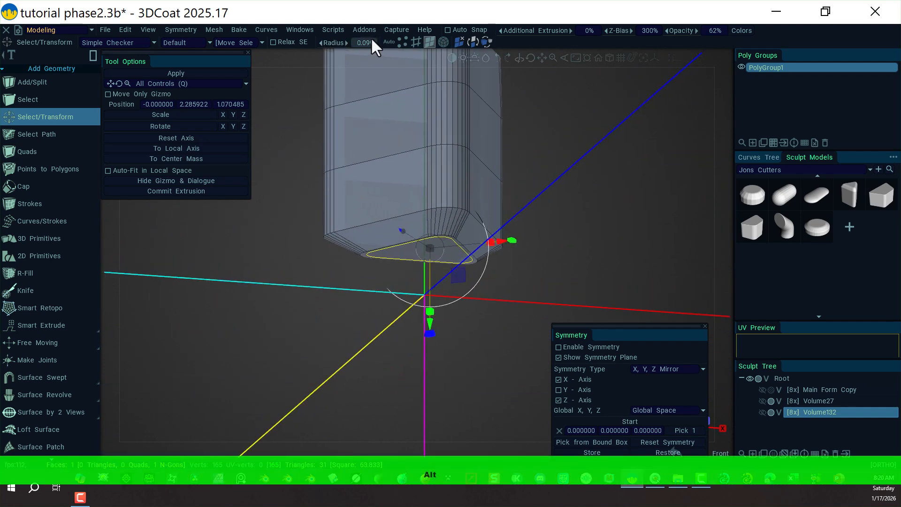
Bevel the bottom face's boundary edges with a bevel size of 0.171 and 3 segments.
click(416, 42)
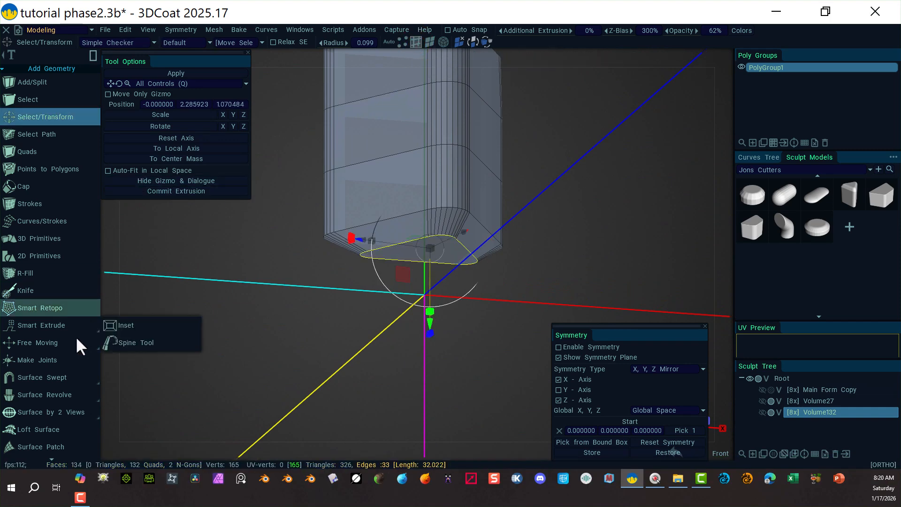
scroll(54, 384, down, 2)
scroll(54, 389, down, 8)
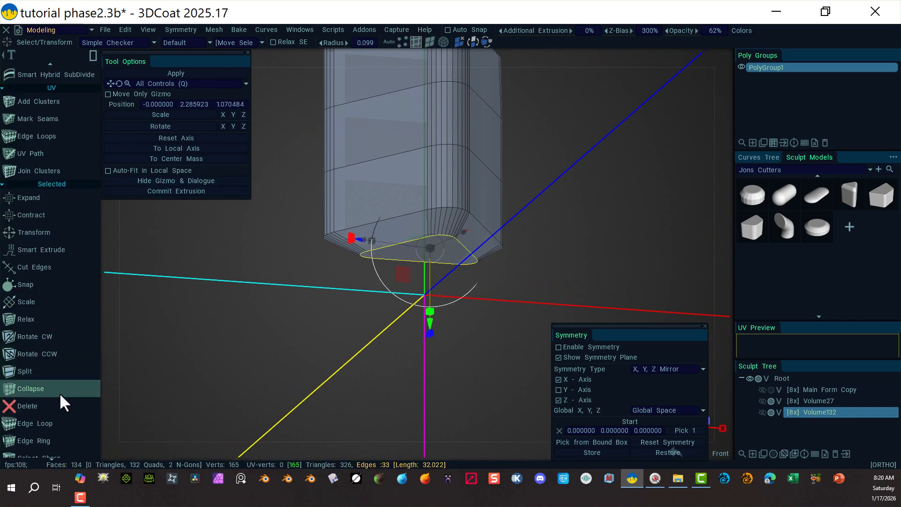
click(78, 262)
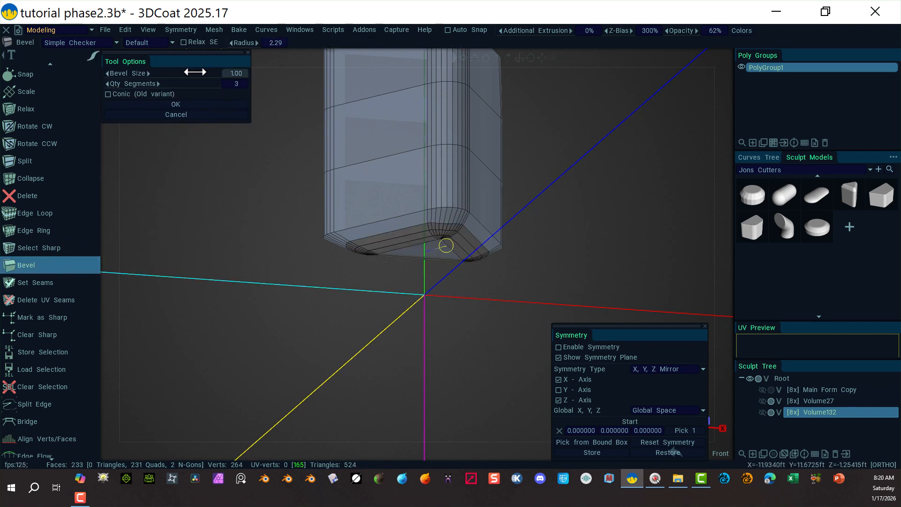
drag(195, 72, 103, 93)
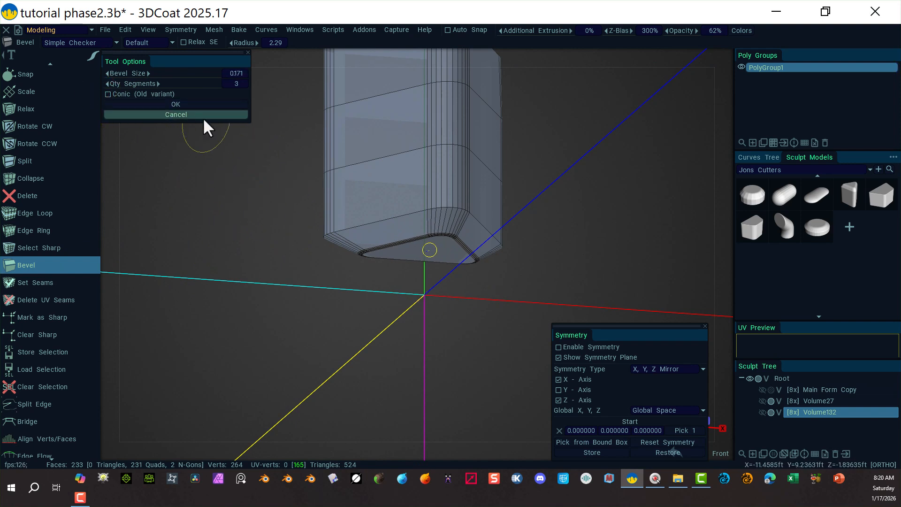
click(182, 104)
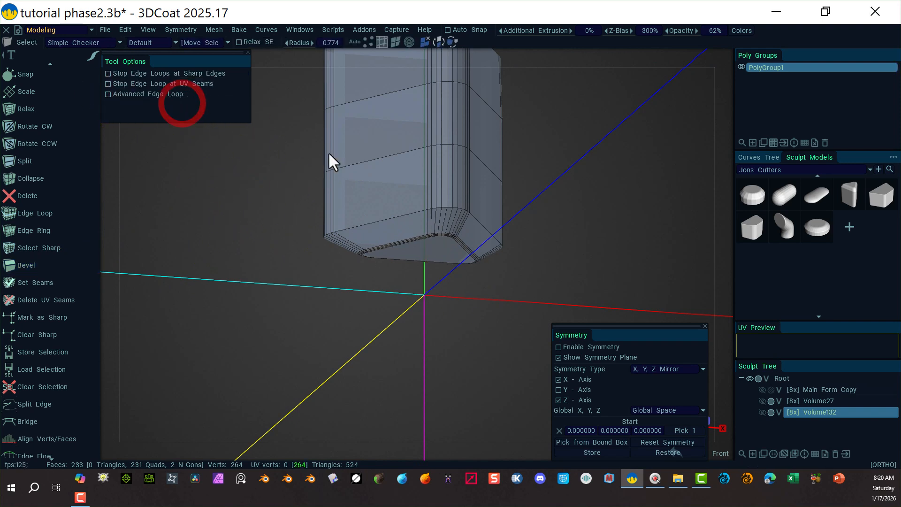
Select the edge loop just above the bottom bevel and bevel it with size 0.167 and 3 segments.
click(382, 220)
right_click(568, 188)
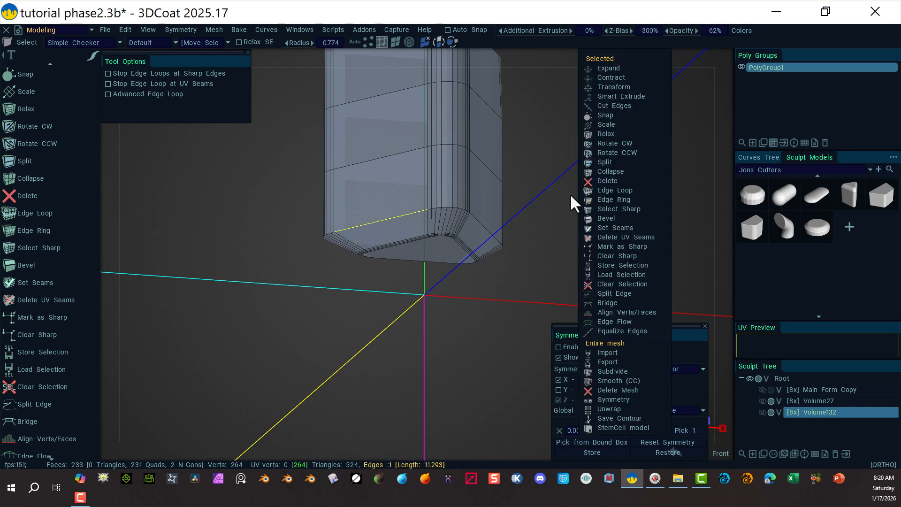
click(629, 192)
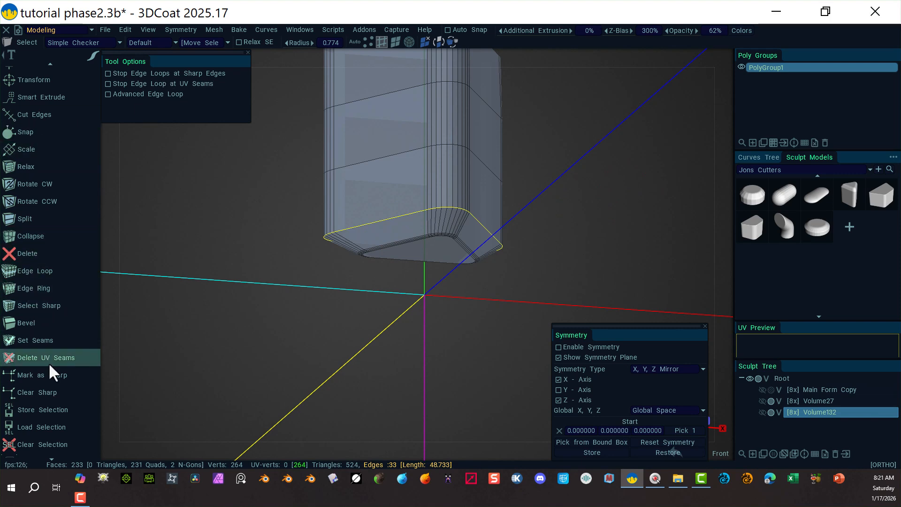
scroll(46, 408, down, 3)
scroll(40, 382, up, 4)
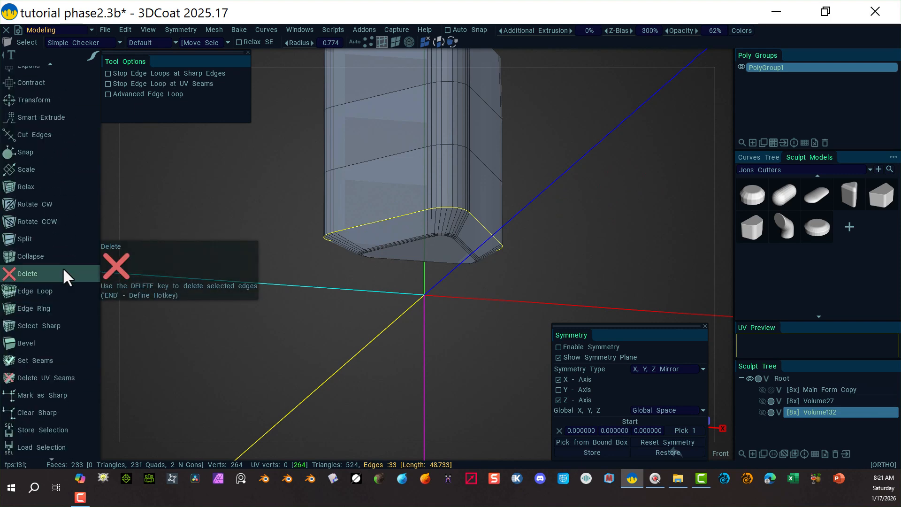
click(53, 344)
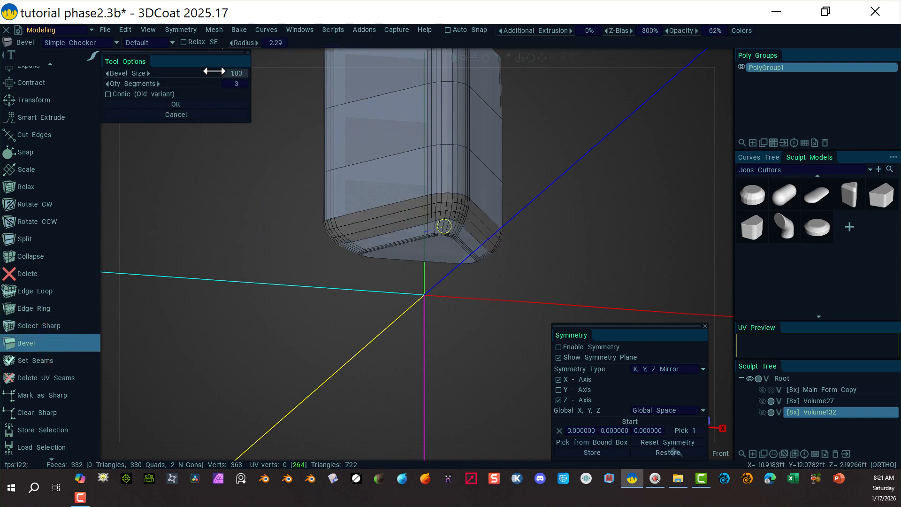
drag(214, 71, 112, 89)
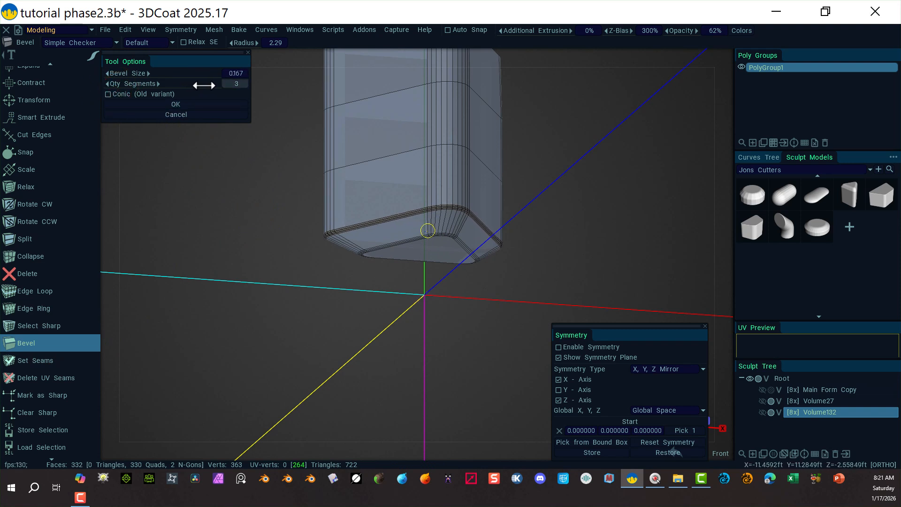
drag(203, 85, 214, 85)
key(ctrl+z)
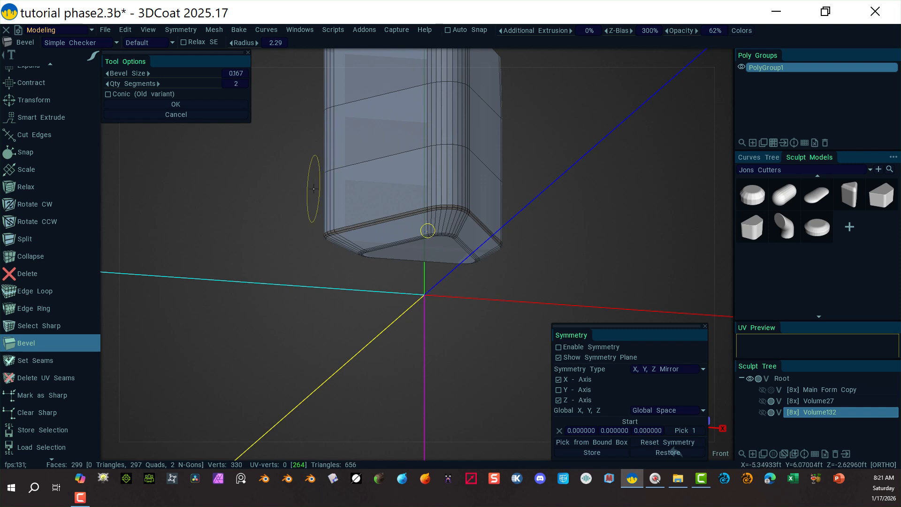
drag(201, 84, 207, 83)
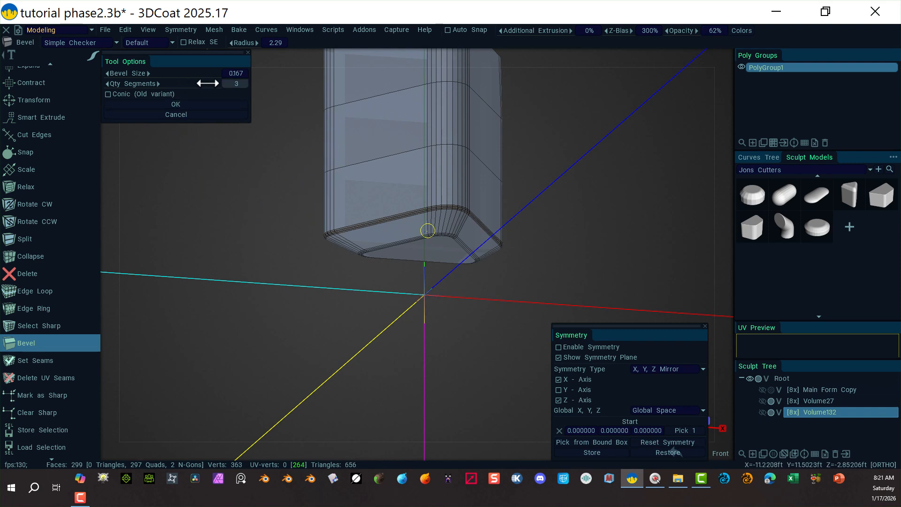
click(174, 104)
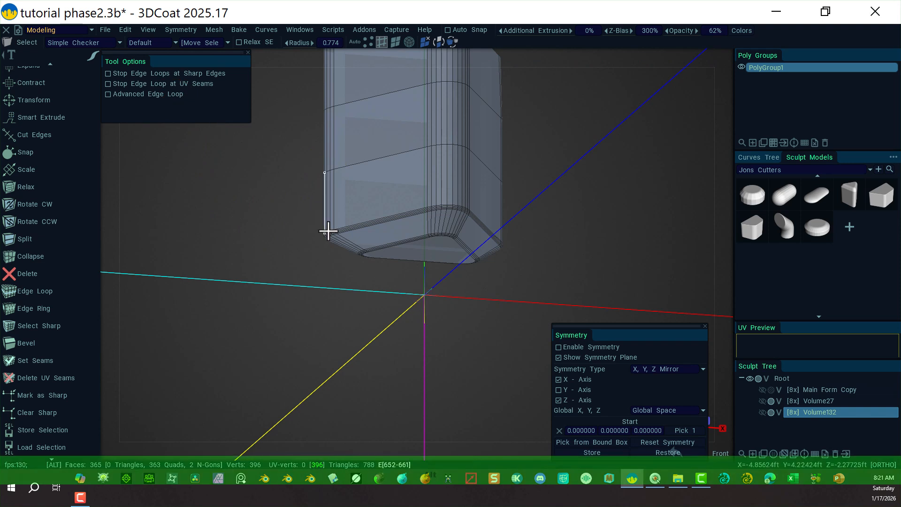
alt+drag(295, 221, 298, 297)
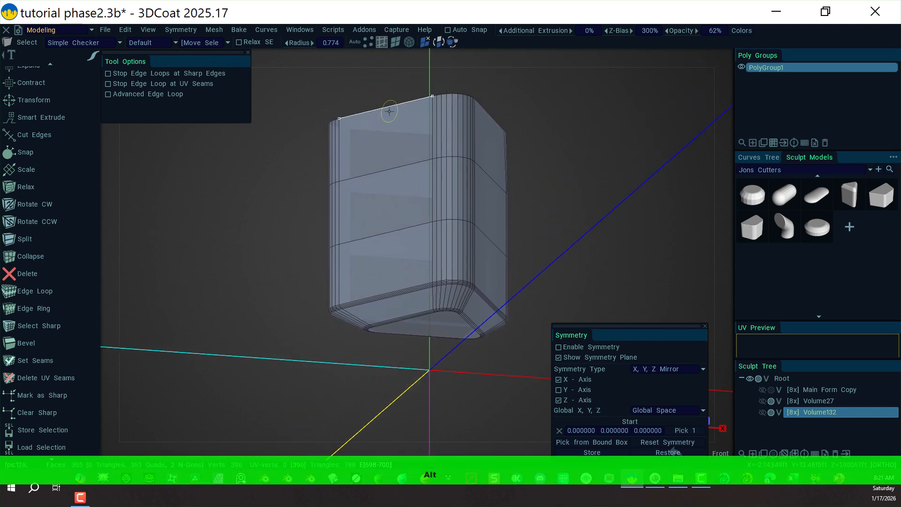
alt+drag(297, 253, 343, 166)
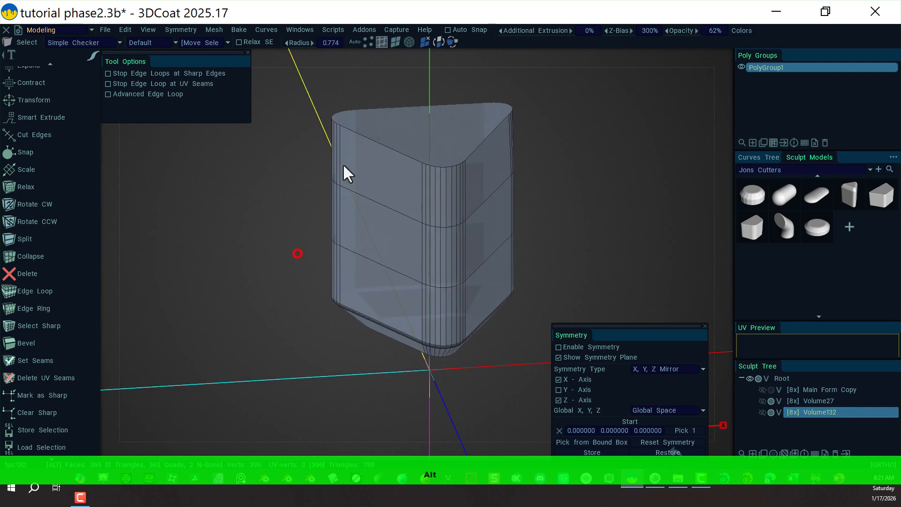
Select the prism's top face and bevel its boundary edges with bevel size 1.00 and 10 segments.
click(396, 42)
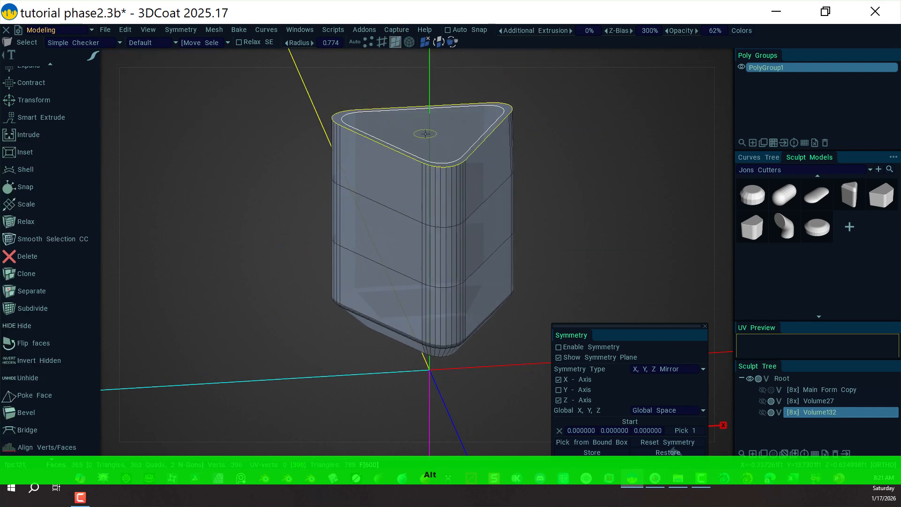
click(416, 122)
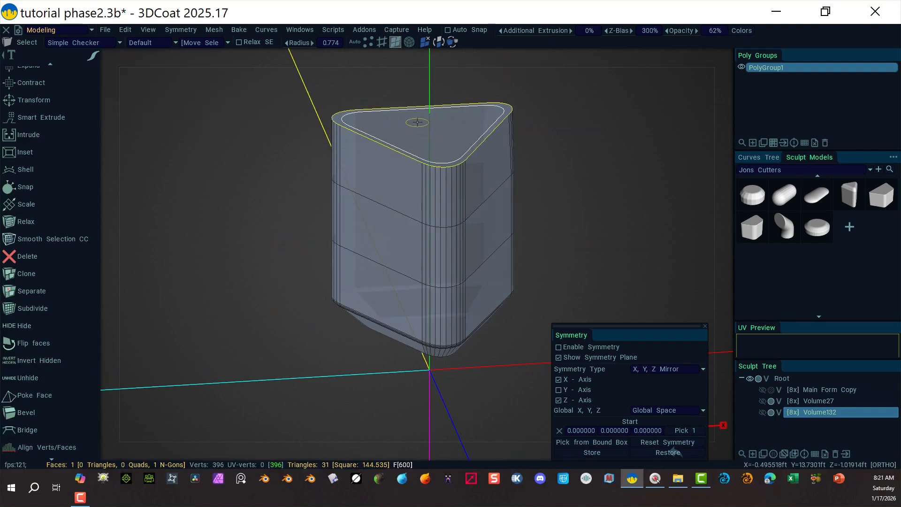
click(382, 41)
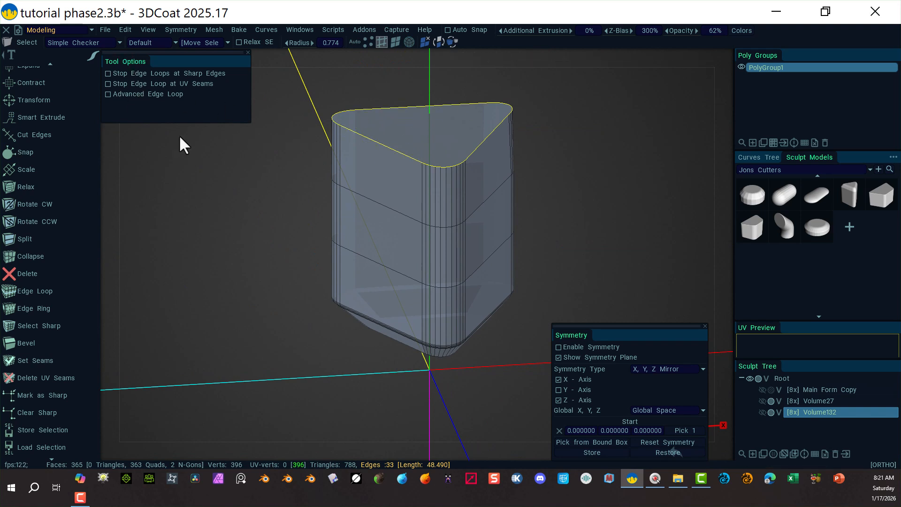
click(28, 344)
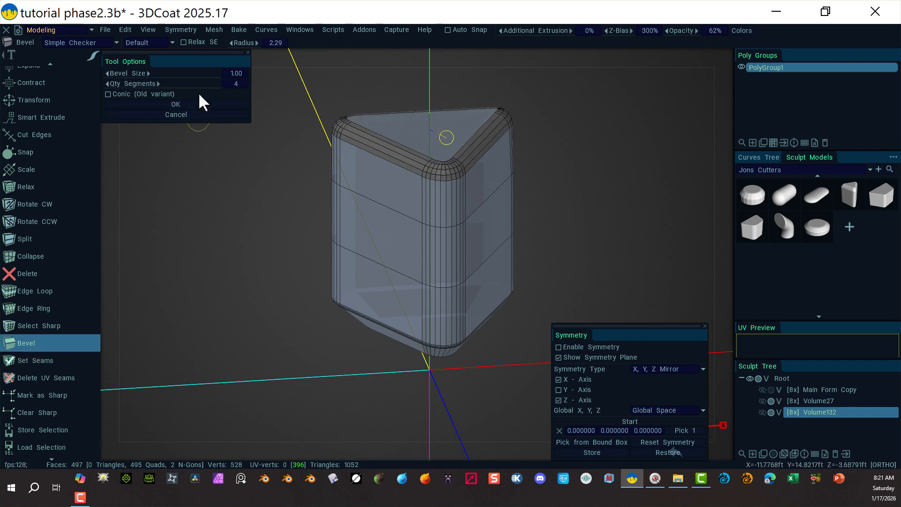
drag(195, 83, 271, 76)
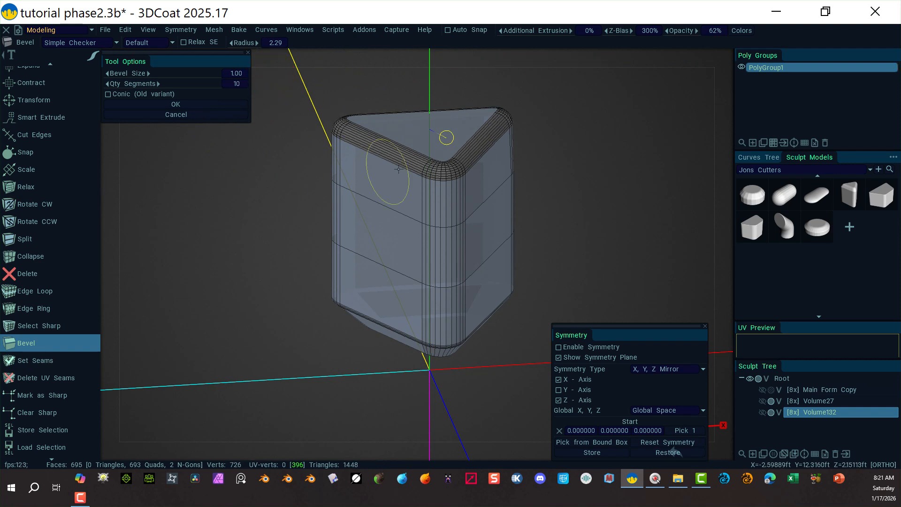
click(177, 102)
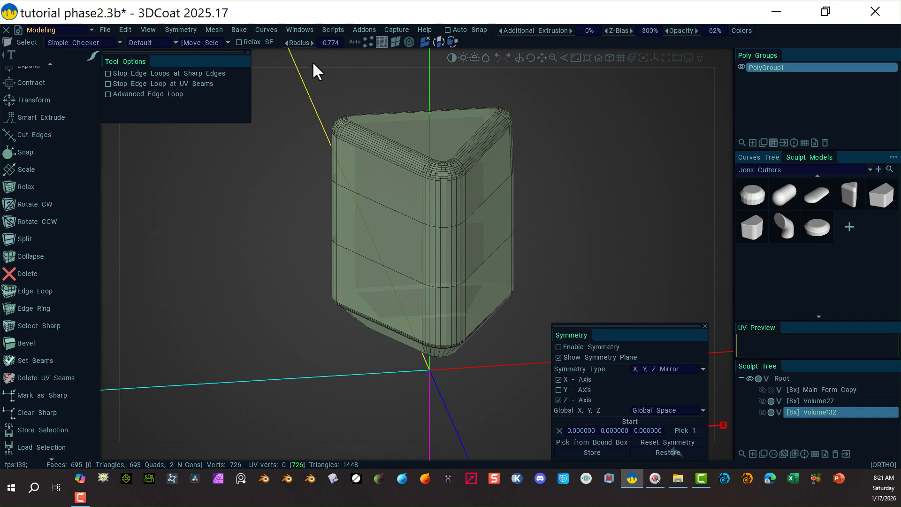
Export the prism as a poly object named triangle2 into the Models folder.
click(104, 29)
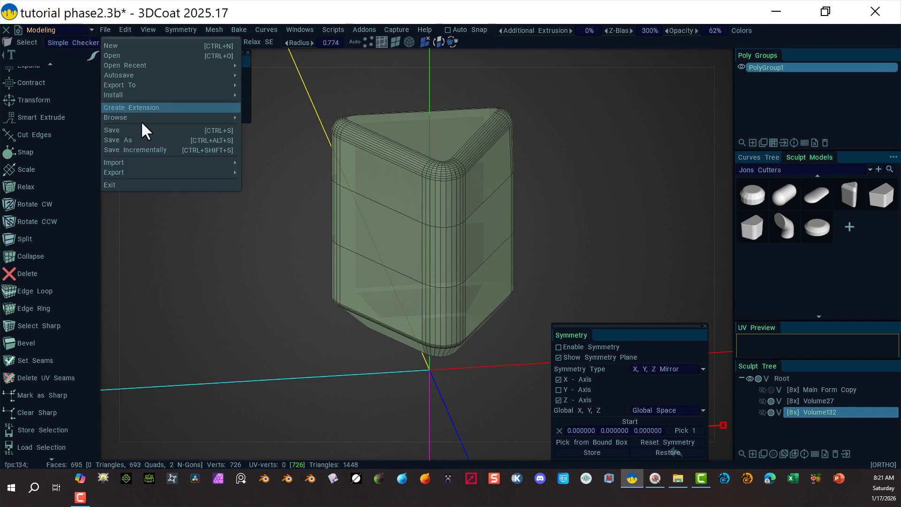
mouse_move(151, 162)
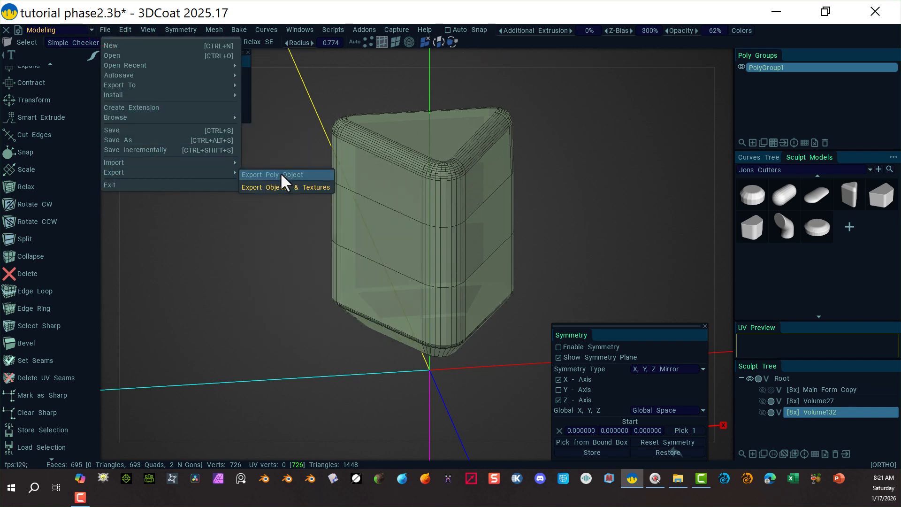
click(280, 174)
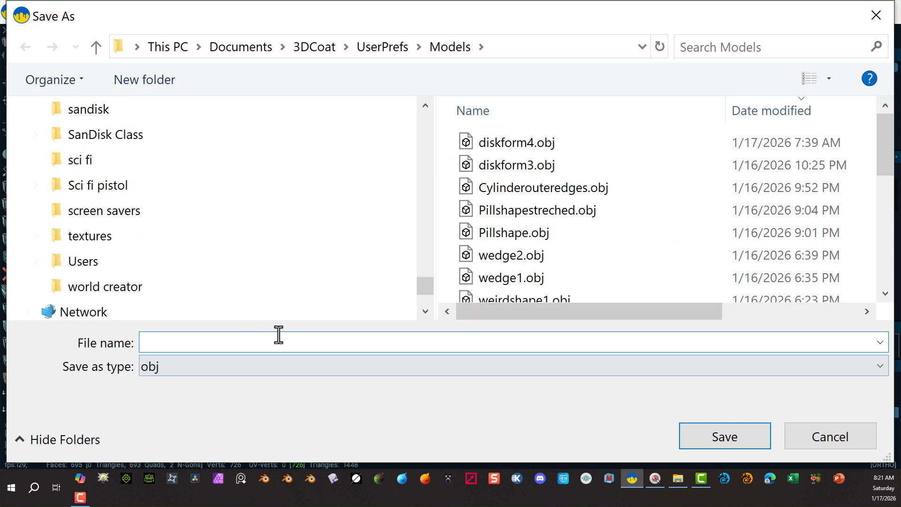
scroll(538, 271, down, 5)
scroll(511, 203, up, 2)
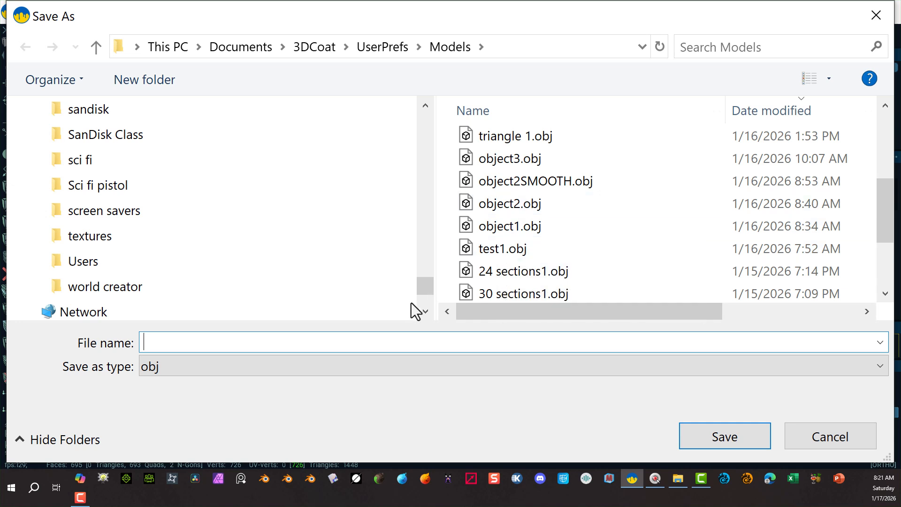
text(tri)
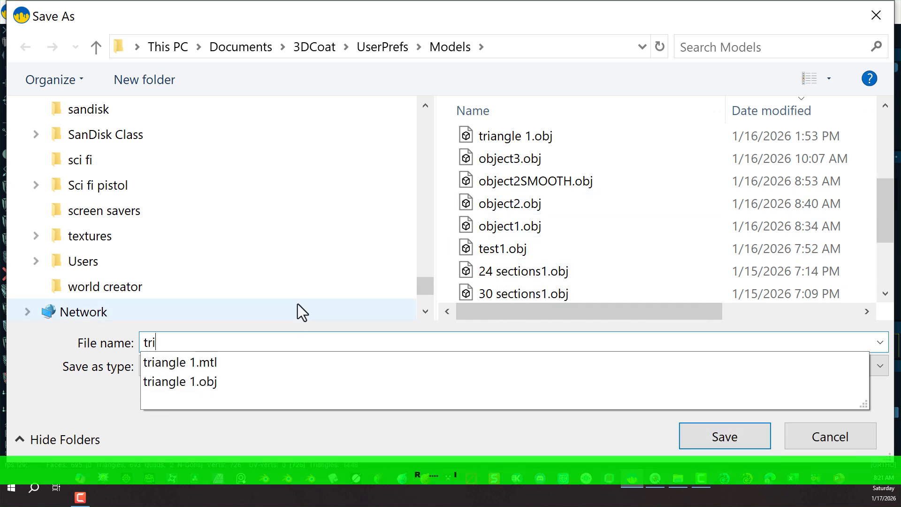
text(angle2)
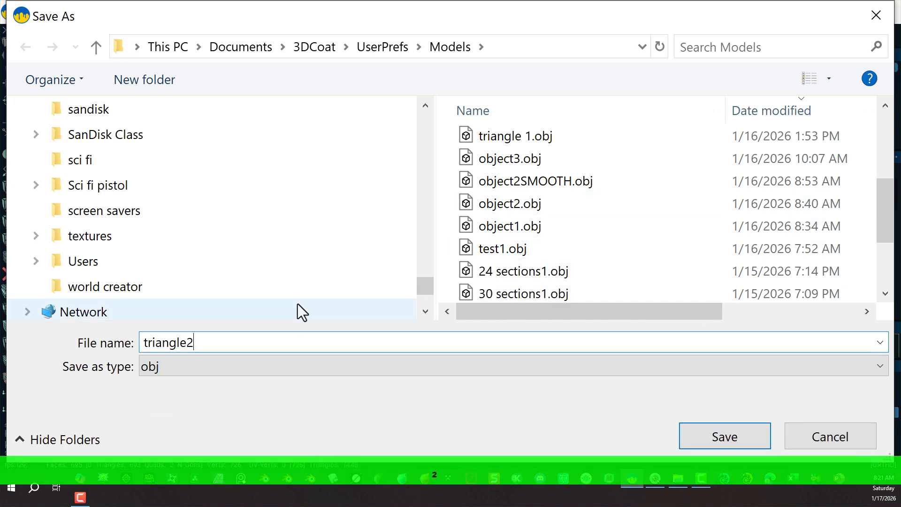
click(697, 446)
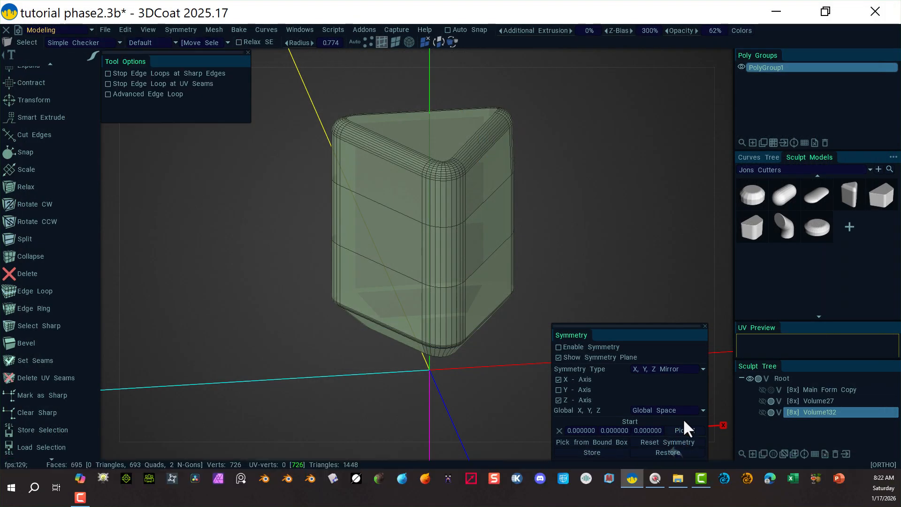
Add triangle2.obj as a new model in the Jons Cutters sculpt model library.
click(850, 229)
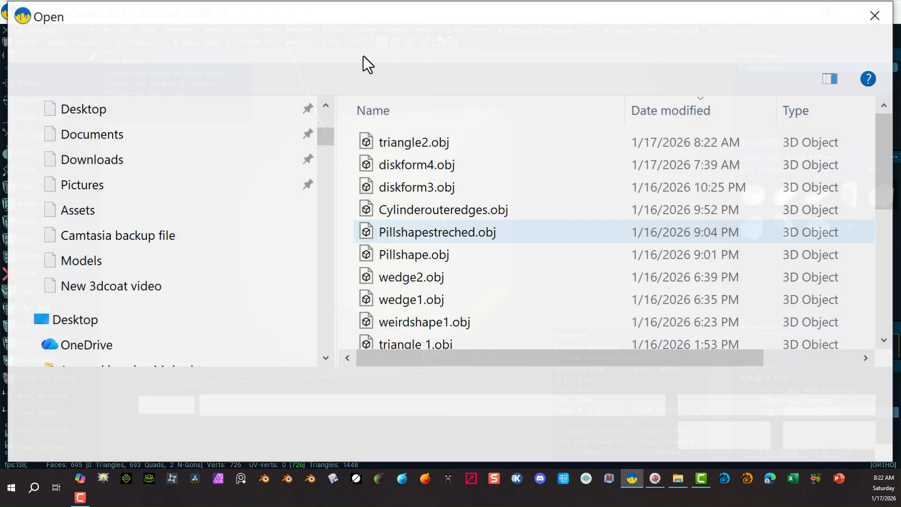
click(426, 140)
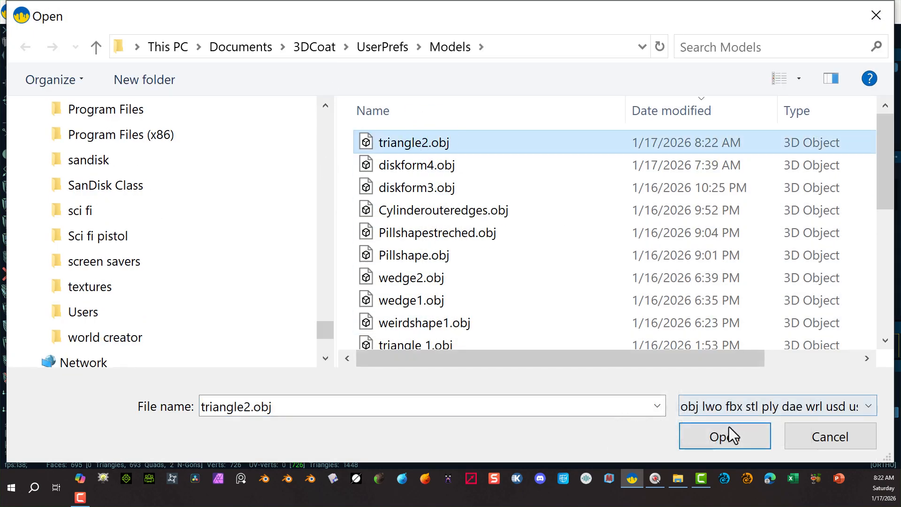
click(740, 440)
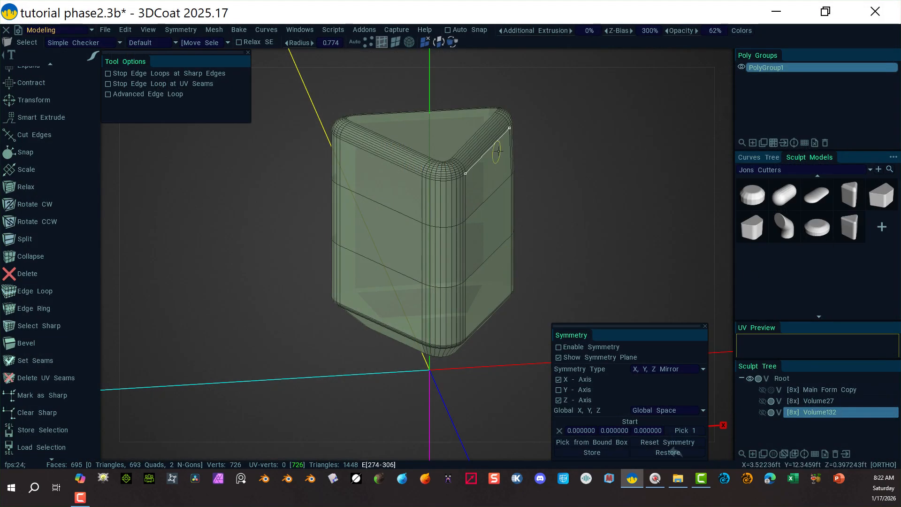
Switch to the Sculpt room, make Volume27 and Volume132 visible, and select Volume132.
click(92, 28)
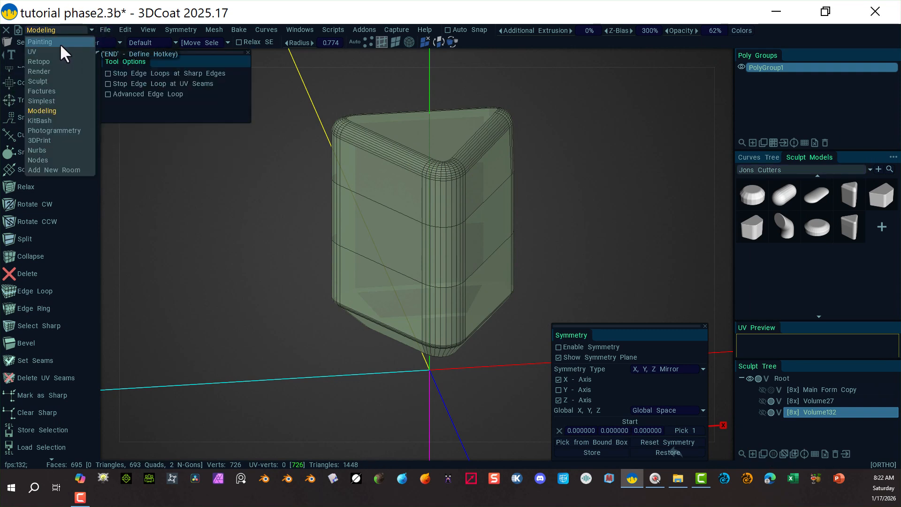
click(66, 79)
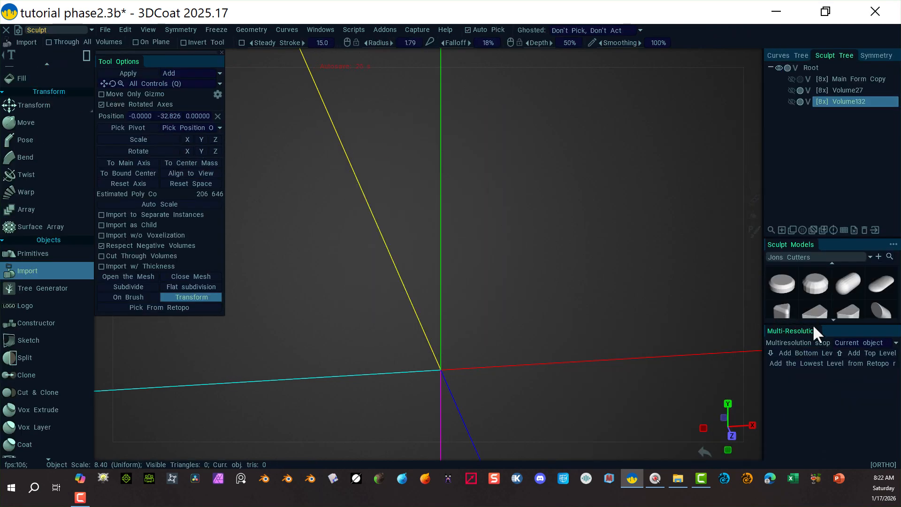
click(791, 90)
click(790, 101)
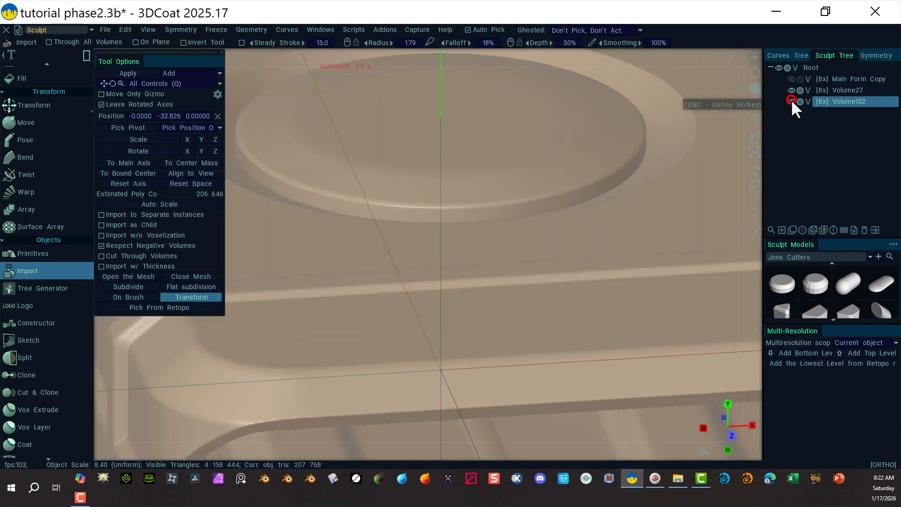
click(850, 99)
Load the triangle cutter from the Jons Cutters library into the Import tool.
key(alt)
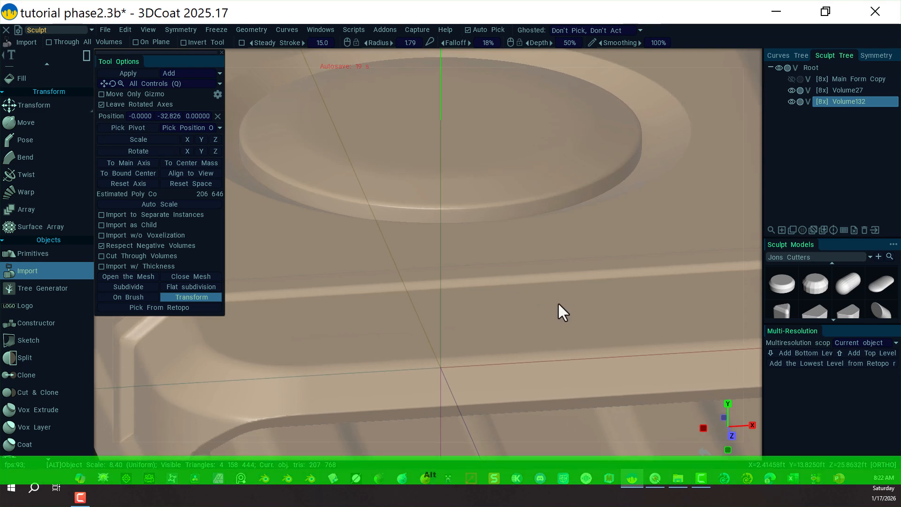
alt+right_drag(558, 302, 330, 269)
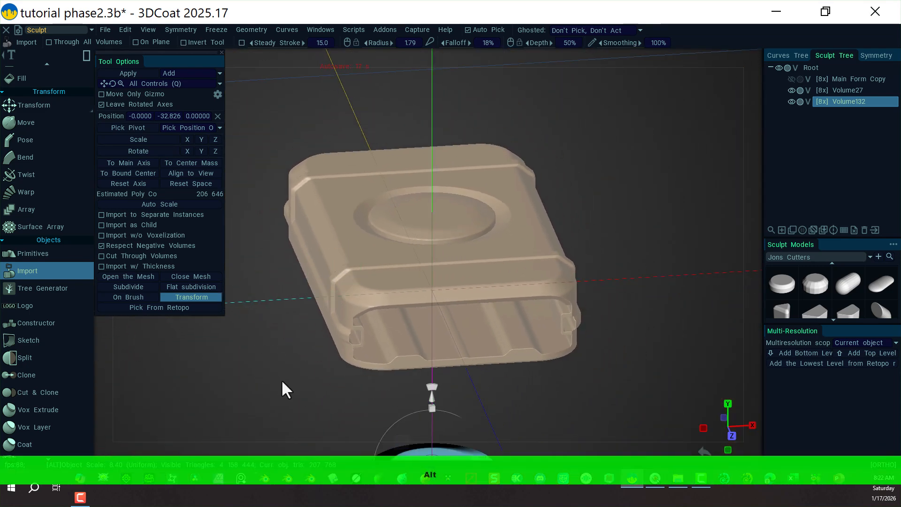
alt+drag(282, 382, 324, 374)
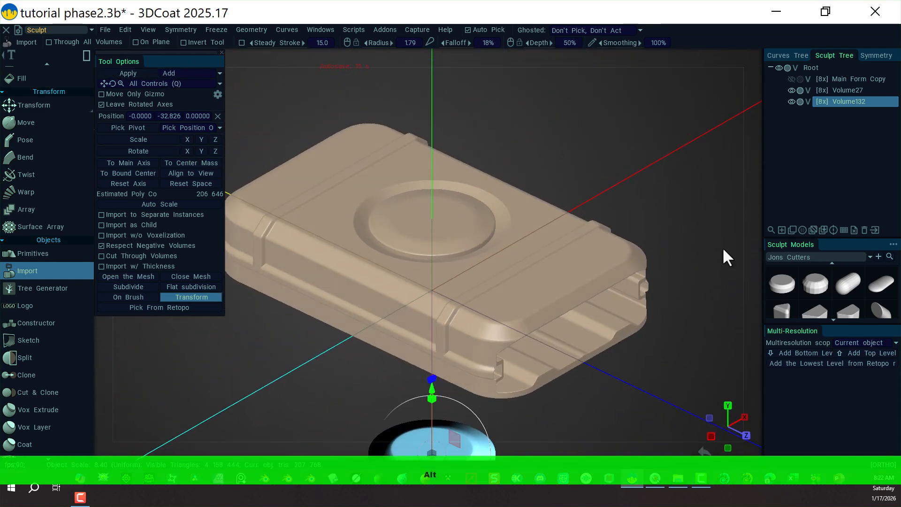
scroll(843, 288, down, 2)
click(815, 299)
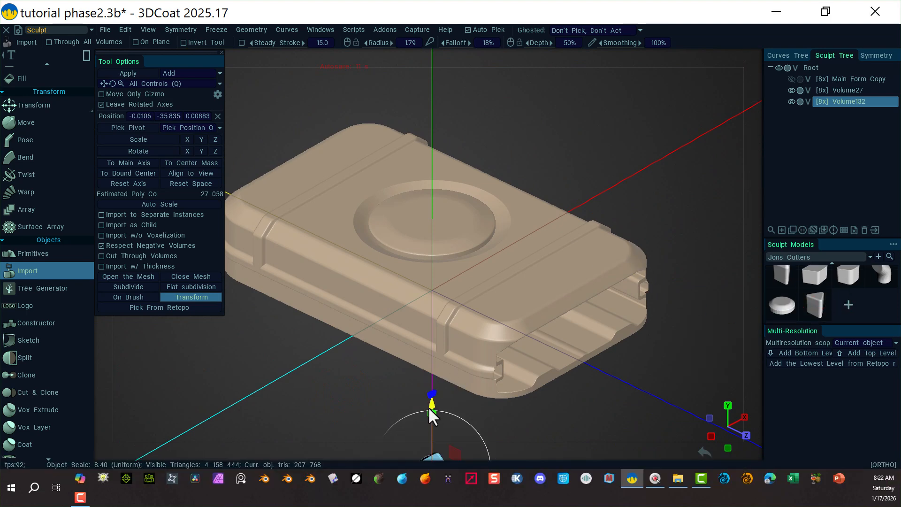
Move the triangle cutter up onto the centre of the raised disc and scale it up.
drag(430, 404, 428, 156)
alt+right_drag(297, 428, 513, 378)
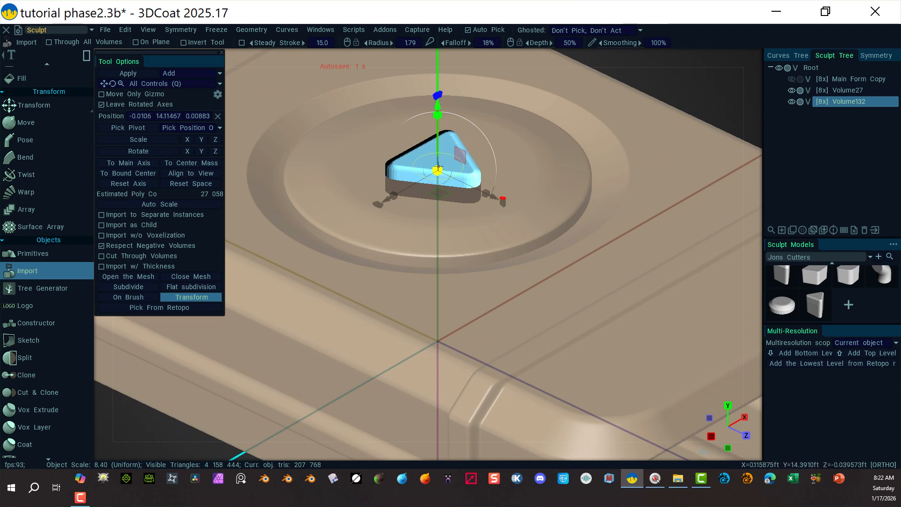
drag(438, 167, 462, 162)
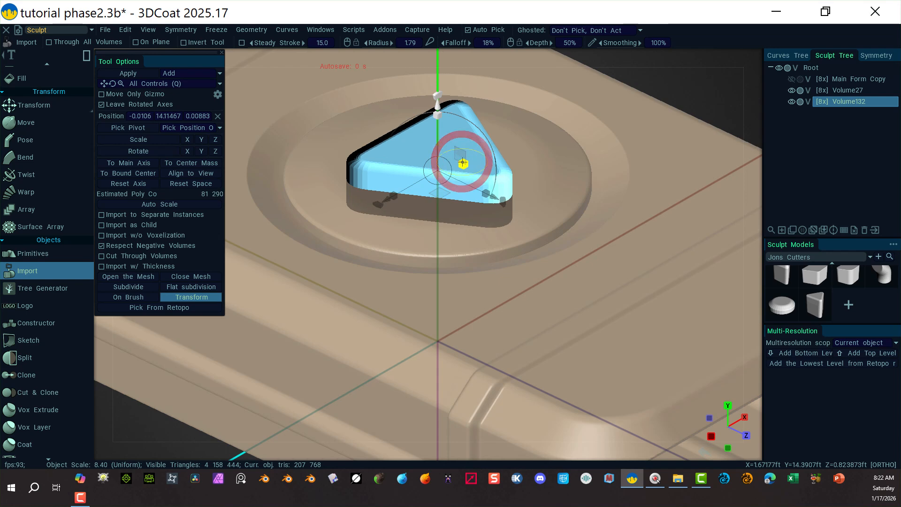
alt+right_drag(150, 456, 40, 372)
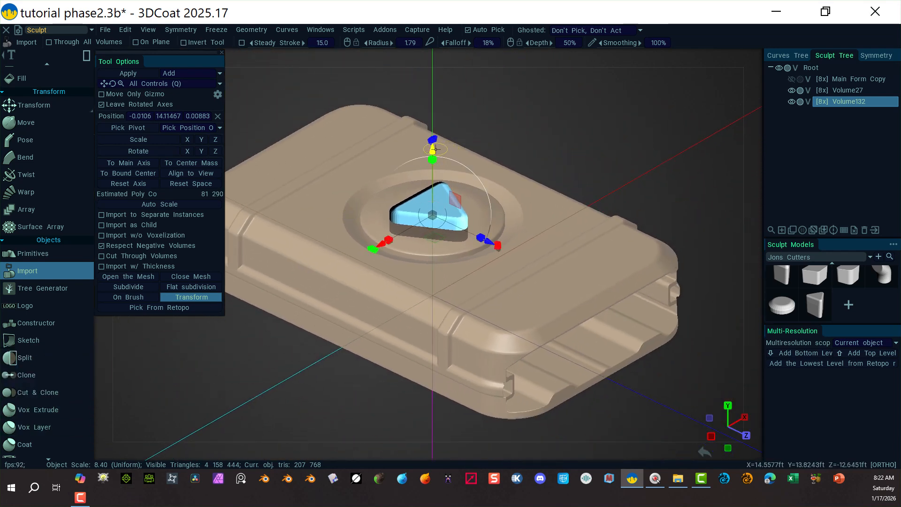
mouse_move(435, 149)
mouse_down()
mouse_move(430, 128)
mouse_move(432, 142)
mouse_up()
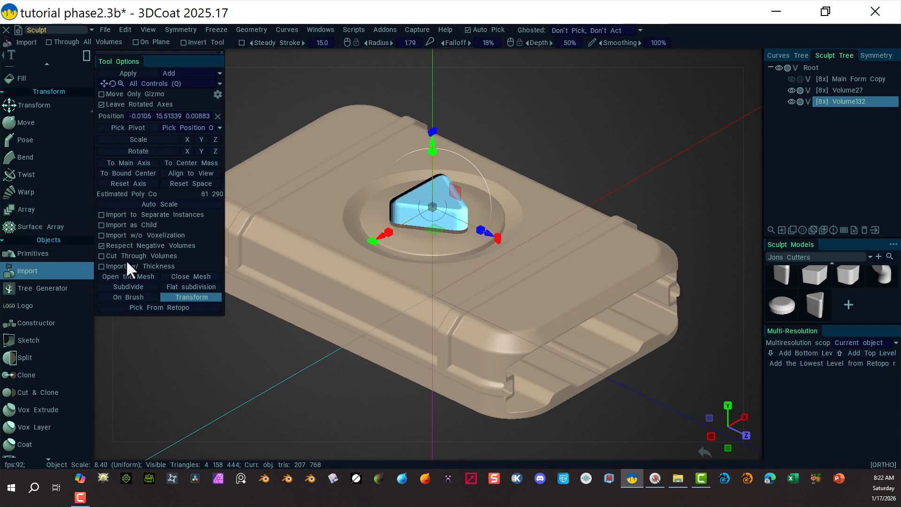
Subdivide the triangle cutter mesh twice before applying it.
click(123, 288)
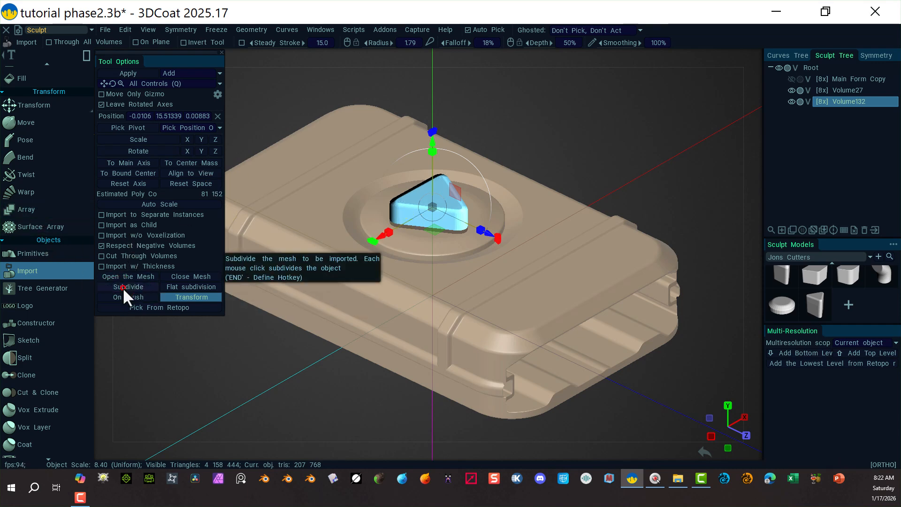
click(123, 288)
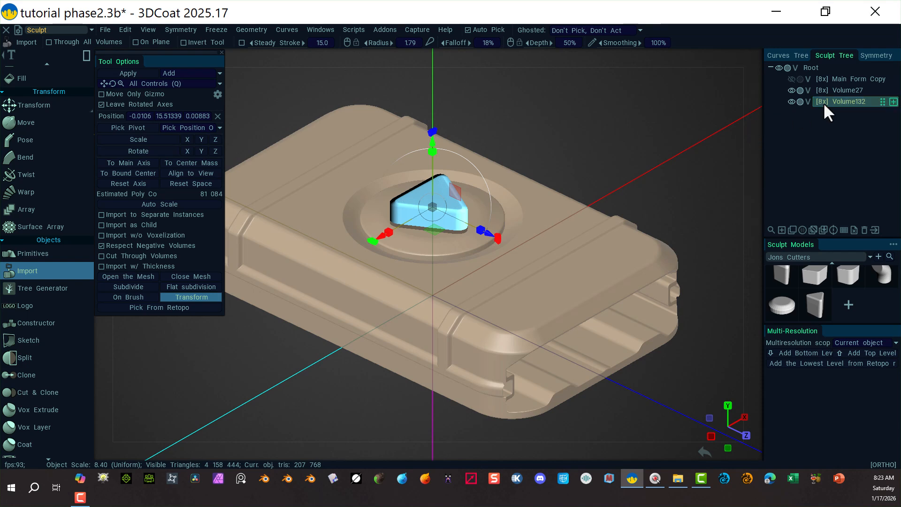
click(790, 102)
click(790, 101)
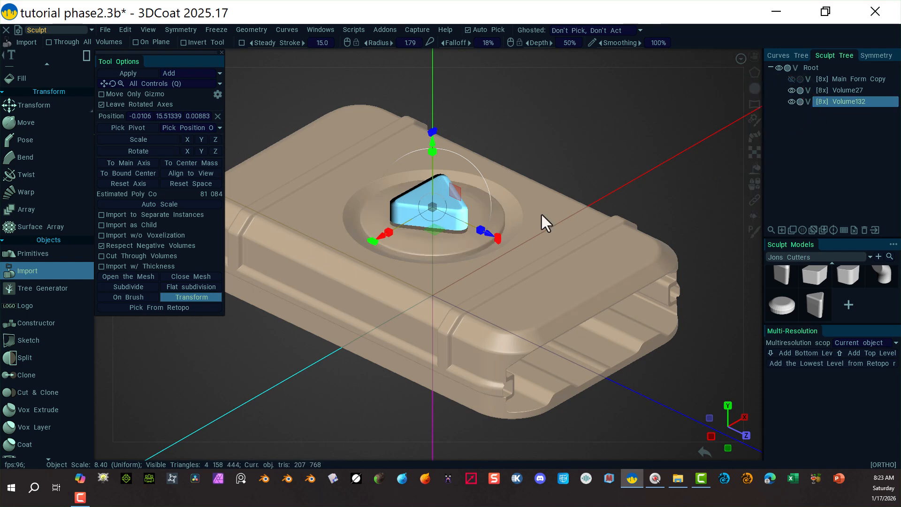
Switch the import mode to Subtract and apply the cutter to carve the triangle into the disc.
click(220, 74)
click(195, 95)
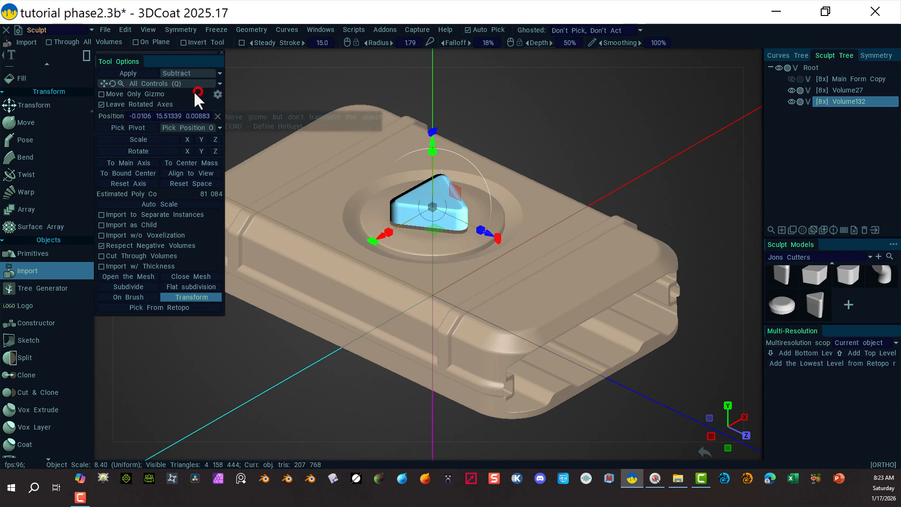
click(139, 73)
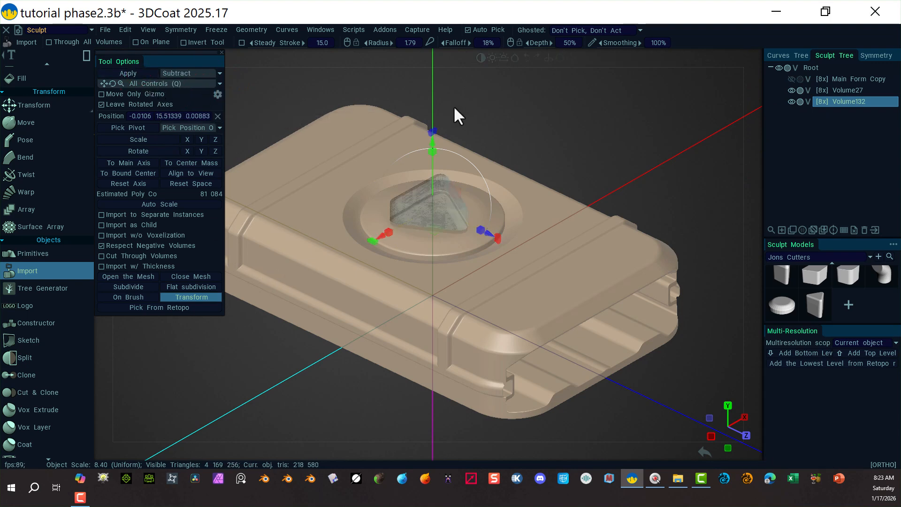
drag(433, 140, 342, 405)
mouse_move(309, 404)
alt+right_down()
mouse_move(548, 384)
mouse_move(375, 378)
mouse_move(314, 349)
mouse_move(314, 400)
alt+right_up()
alt+drag(314, 400, 285, 350)
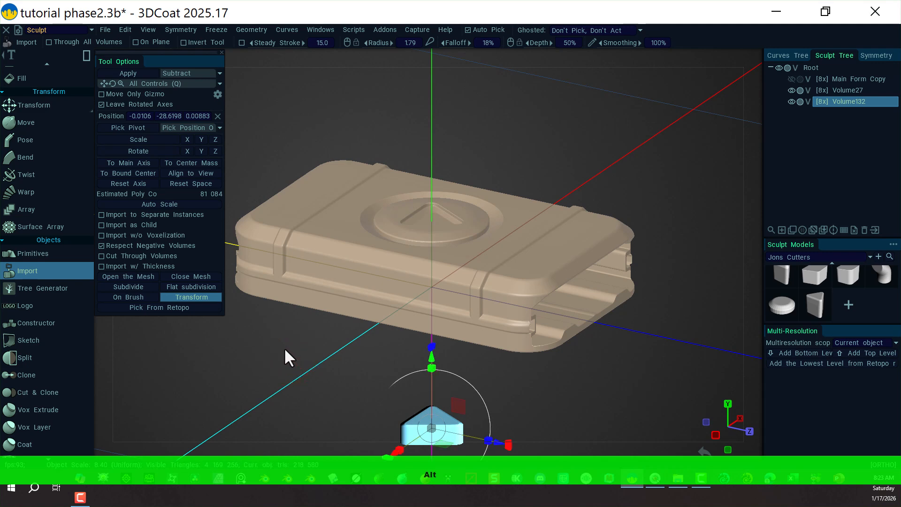